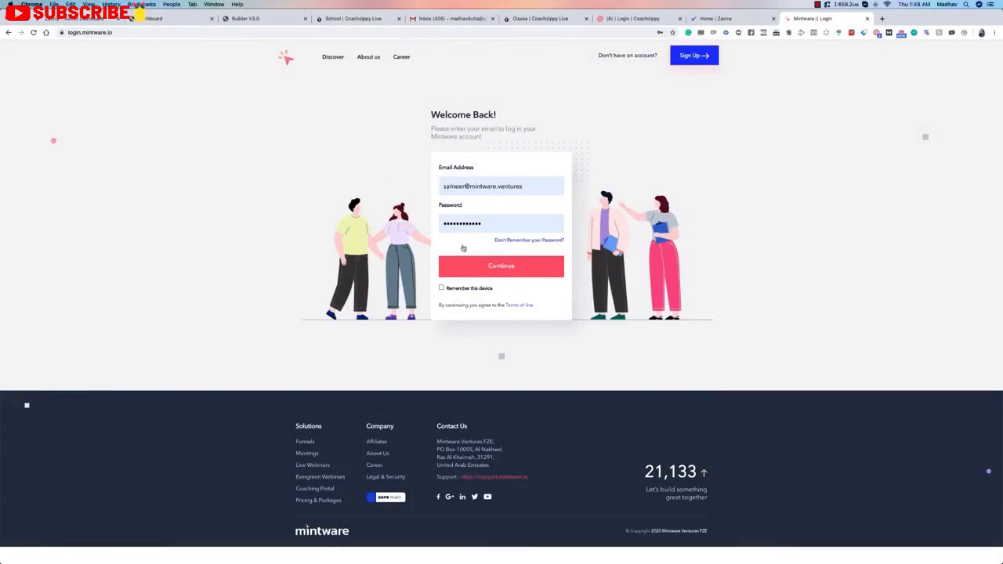
- Log in to Mintware with the prefilled credentials and open the zkart app
{"action": "left_click", "coordinate": [487, 267]}
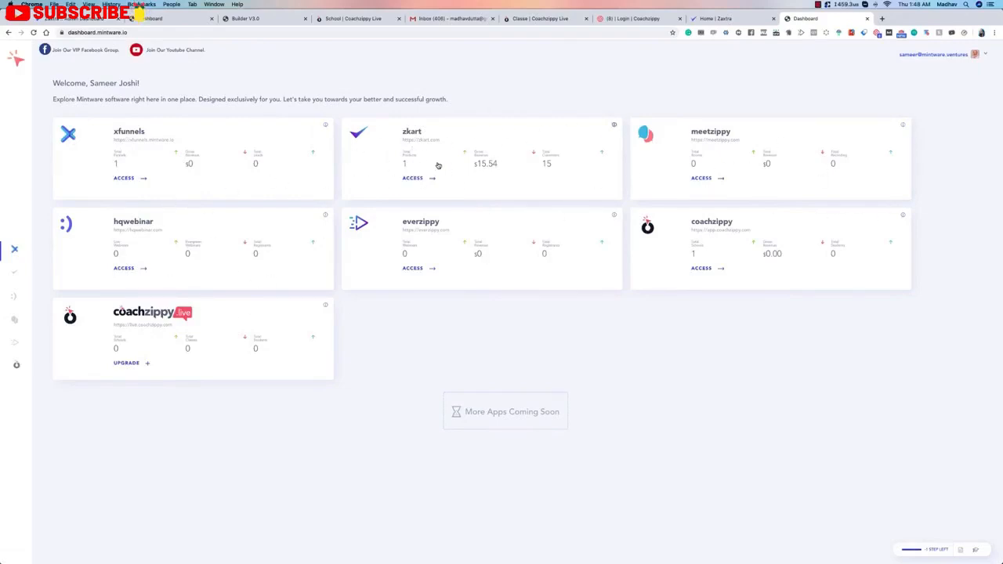
{"action": "left_click", "coordinate": [414, 178]}
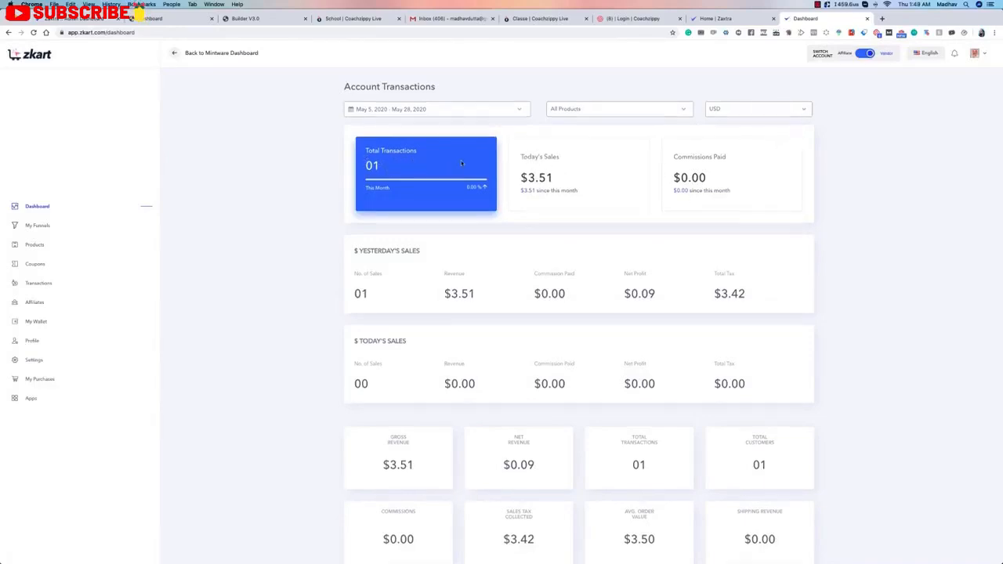
- Examine the account transactions dashboard, including yesterday's and today's sales, the revenue and refund cards, and the Revenue Snapshot chart
{"action": "scroll", "coordinate": [462, 160], "scroll_direction": "down", "scroll_amount": 3}
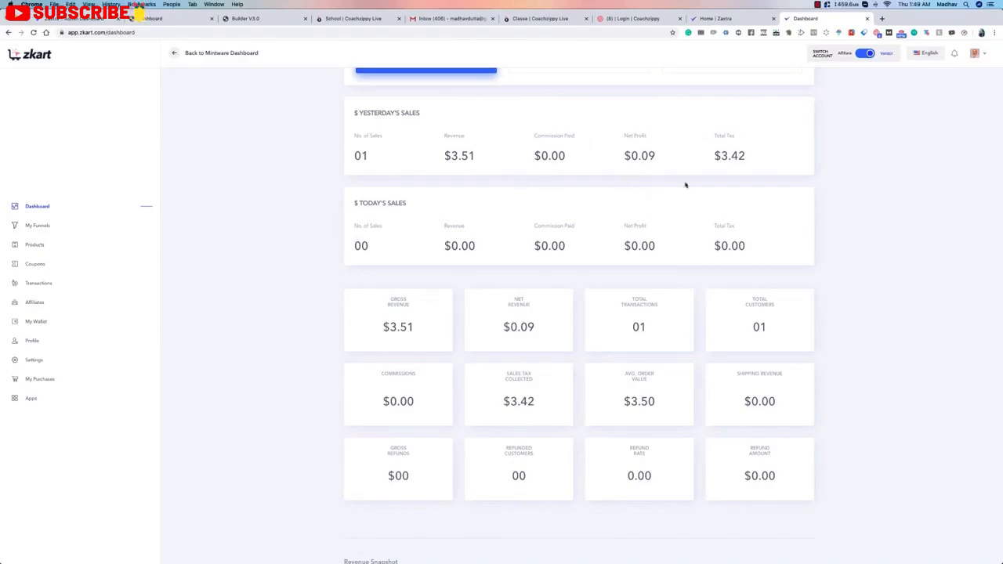
{"action": "scroll", "coordinate": [580, 237], "scroll_direction": "down", "scroll_amount": 3}
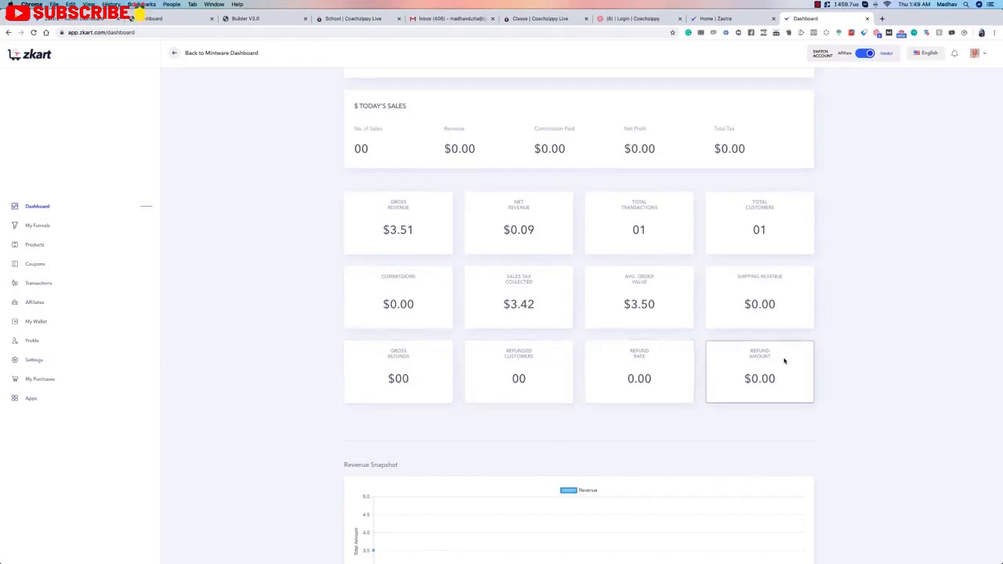
{"action": "scroll", "coordinate": [486, 407], "scroll_direction": "down", "scroll_amount": 2}
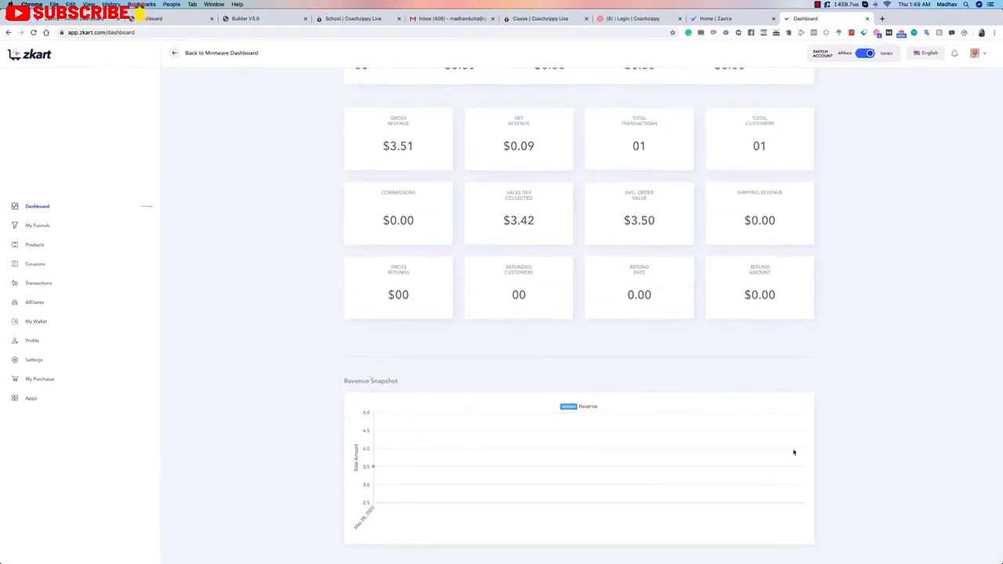
{"action": "mouse_move", "coordinate": [374, 467]}
{"action": "scroll", "coordinate": [851, 400], "scroll_direction": "up", "scroll_amount": 5}
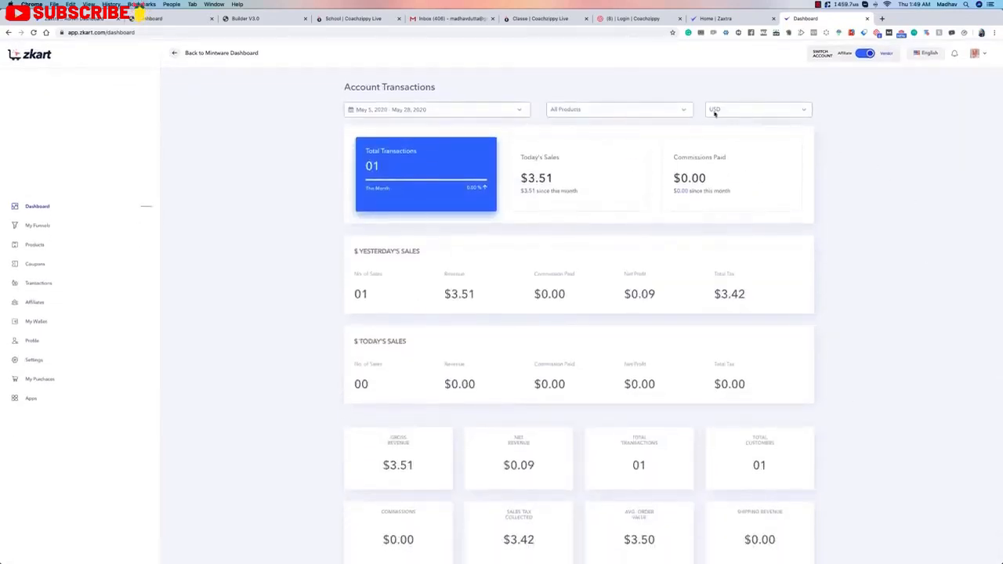
- Check the currency choices offered for the account transactions
{"action": "left_click", "coordinate": [795, 113]}
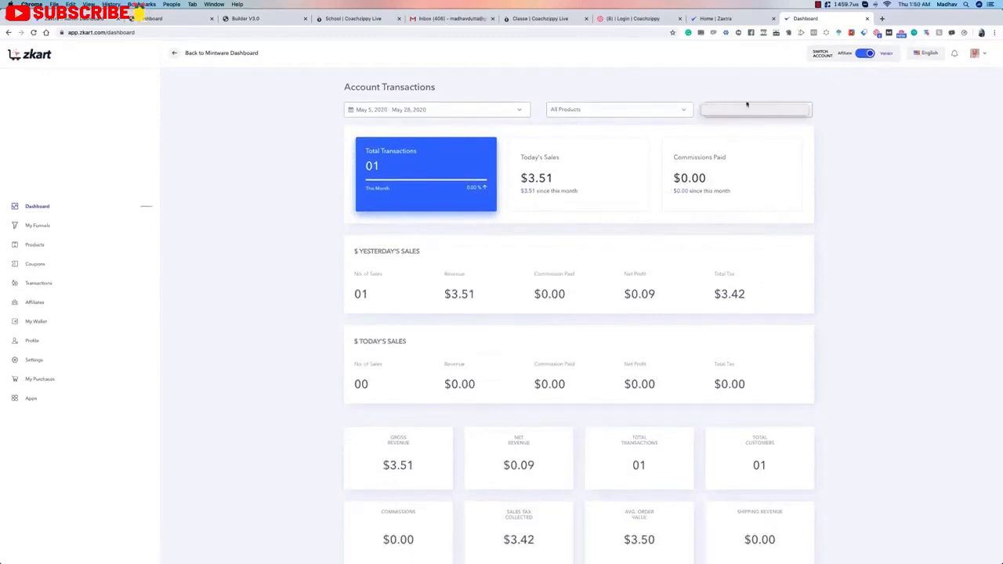
{"action": "left_click", "coordinate": [841, 115]}
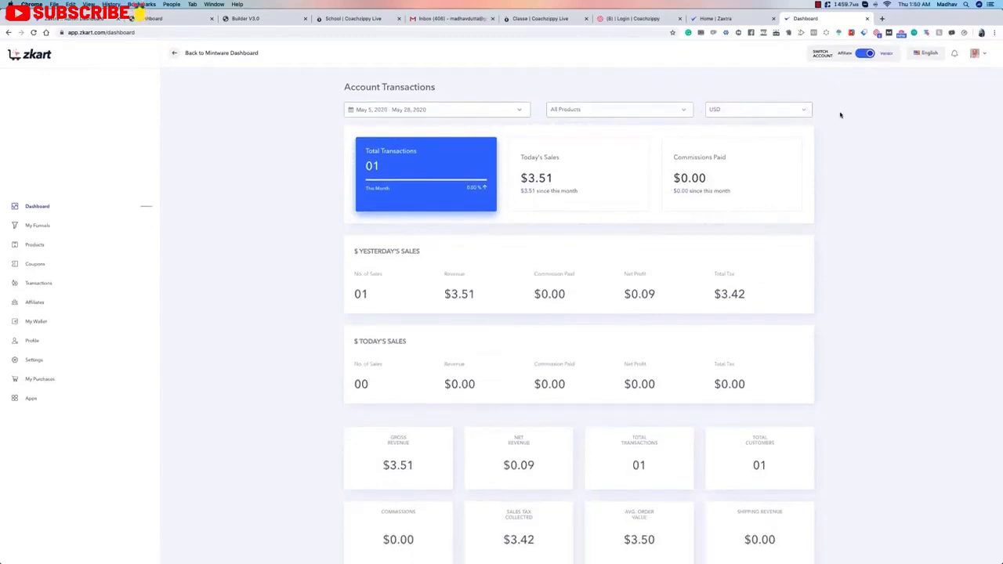
{"action": "left_click", "coordinate": [777, 114]}
{"action": "left_click", "coordinate": [778, 113]}
- Filter the account transactions to All Recurring and review the resulting statistics
{"action": "left_click", "coordinate": [662, 113]}
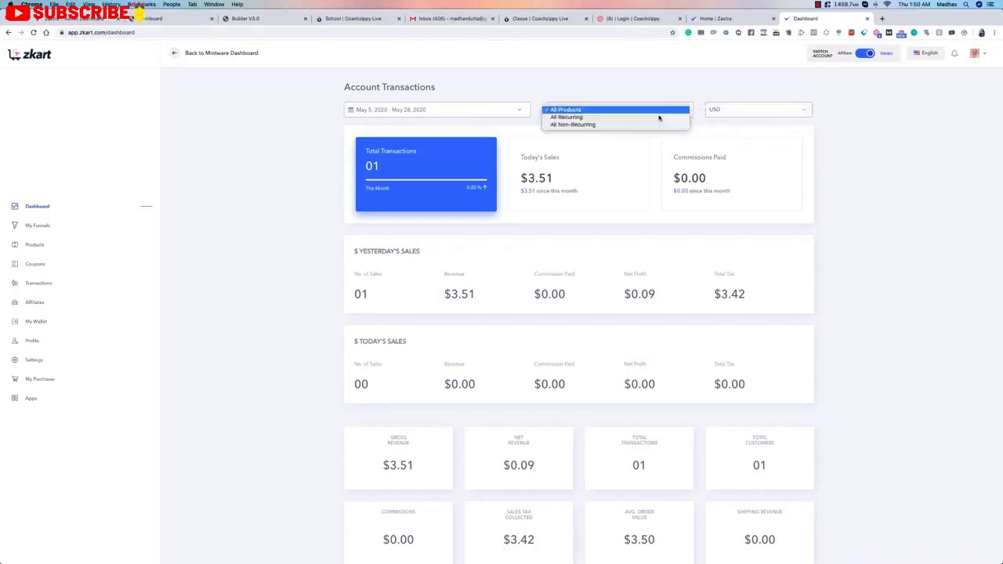
{"action": "left_click", "coordinate": [608, 119]}
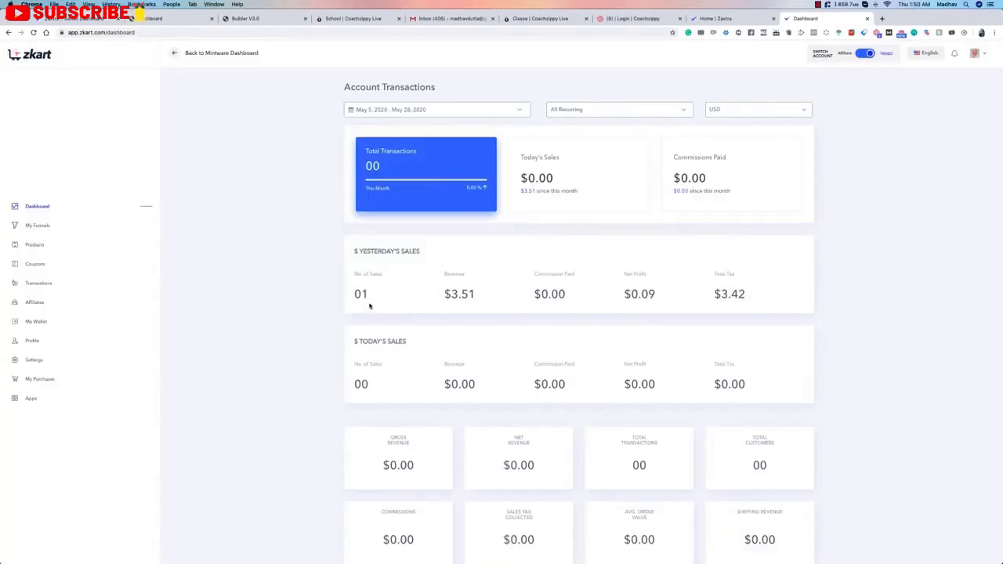
{"action": "scroll", "coordinate": [514, 230], "scroll_direction": "down", "scroll_amount": 5}
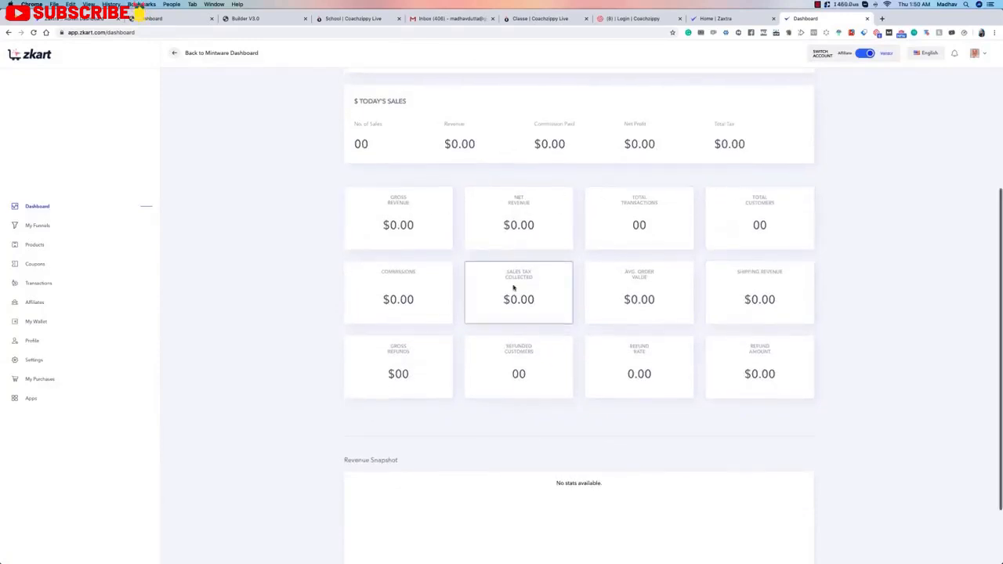
{"action": "scroll", "coordinate": [517, 290], "scroll_direction": "up", "scroll_amount": 5}
- Switch the product filter to All Non-Recurring and review the sales figures and revenue chart
{"action": "left_click", "coordinate": [591, 110]}
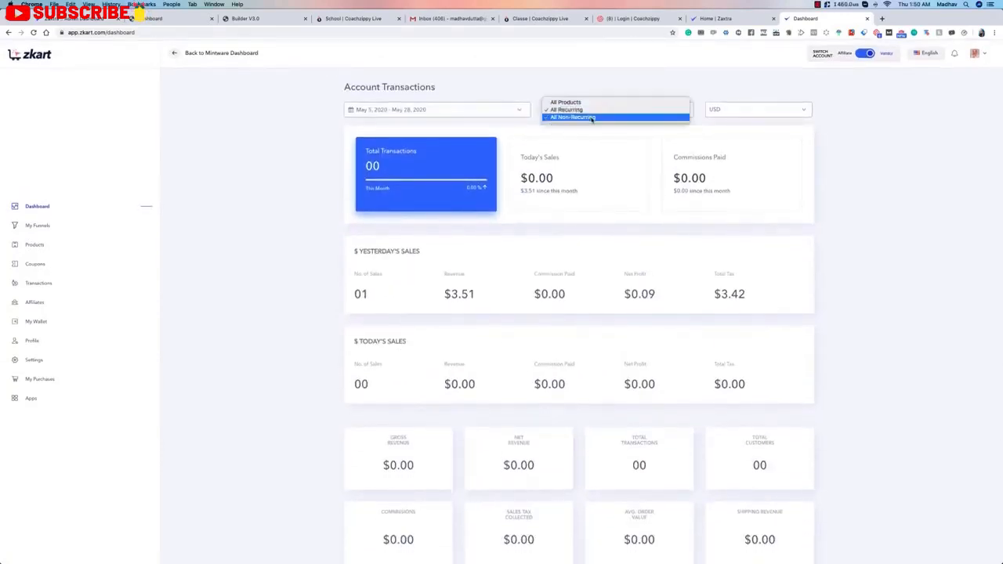
{"action": "left_click", "coordinate": [592, 117]}
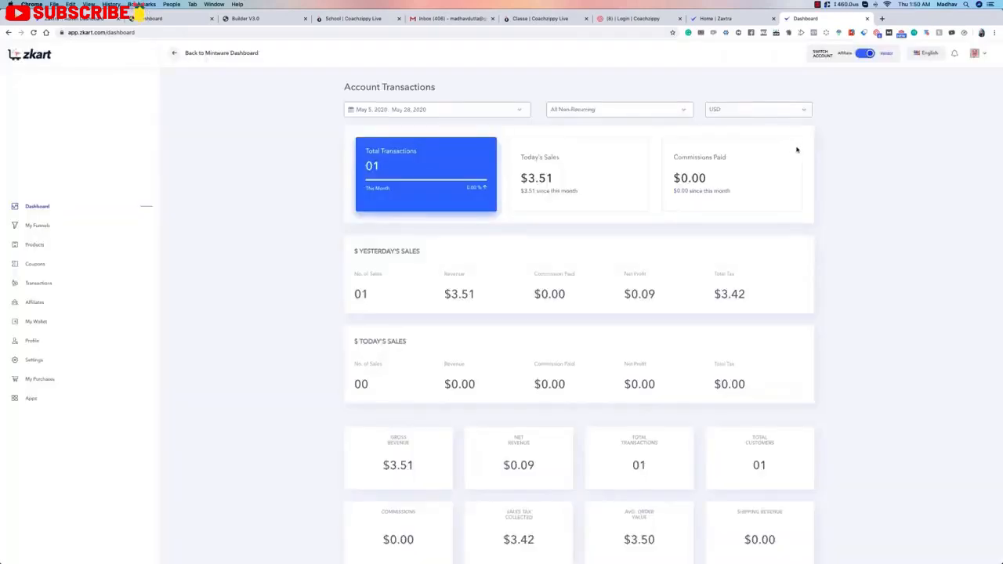
{"action": "scroll", "coordinate": [797, 149], "scroll_direction": "down", "scroll_amount": 5}
{"action": "scroll", "coordinate": [340, 128], "scroll_direction": "up", "scroll_amount": 1}
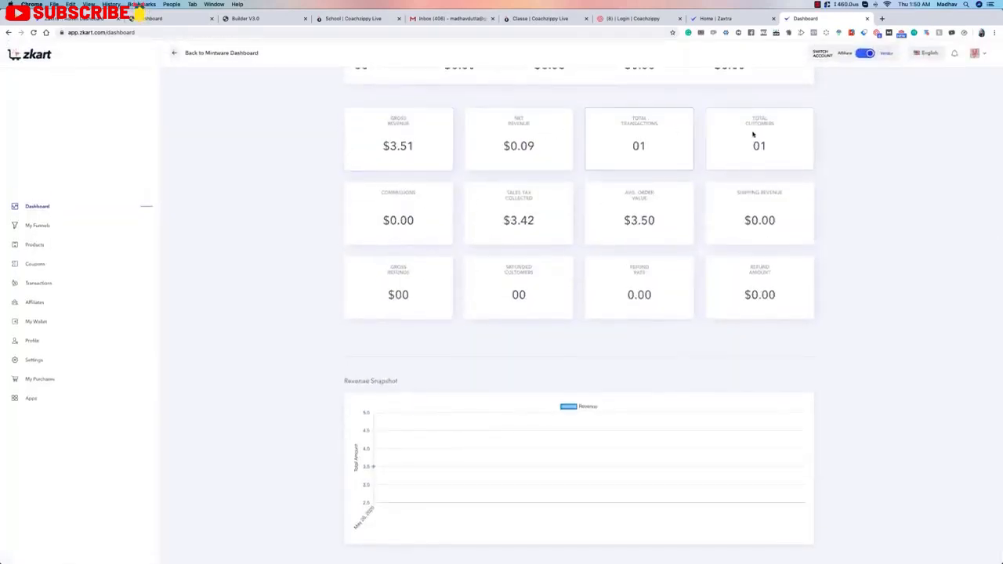
{"action": "scroll", "coordinate": [431, 144], "scroll_direction": "up", "scroll_amount": 5}
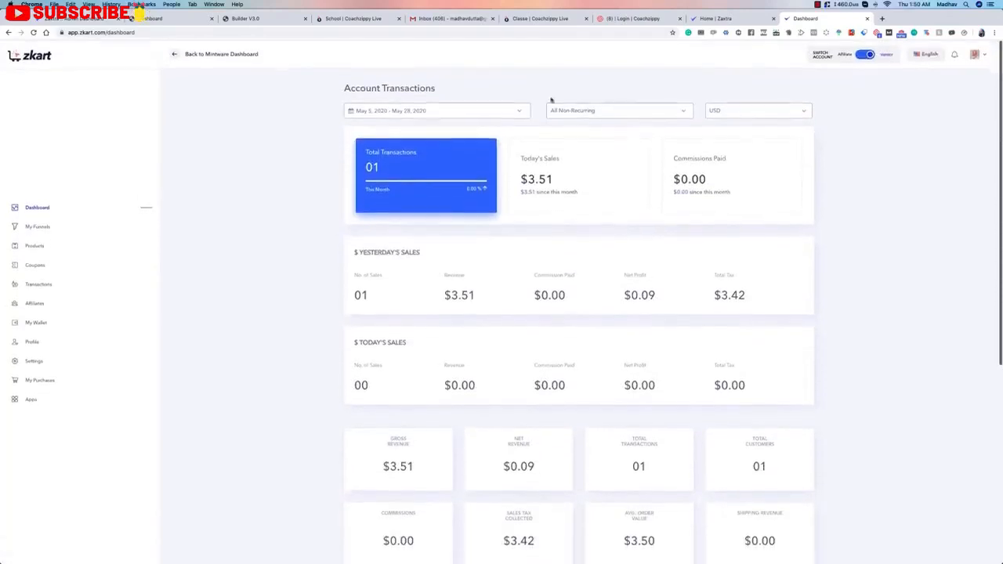
- Reset the product filter to All Products and look over the full statistics
{"action": "left_click", "coordinate": [573, 109]}
{"action": "left_click", "coordinate": [609, 97]}
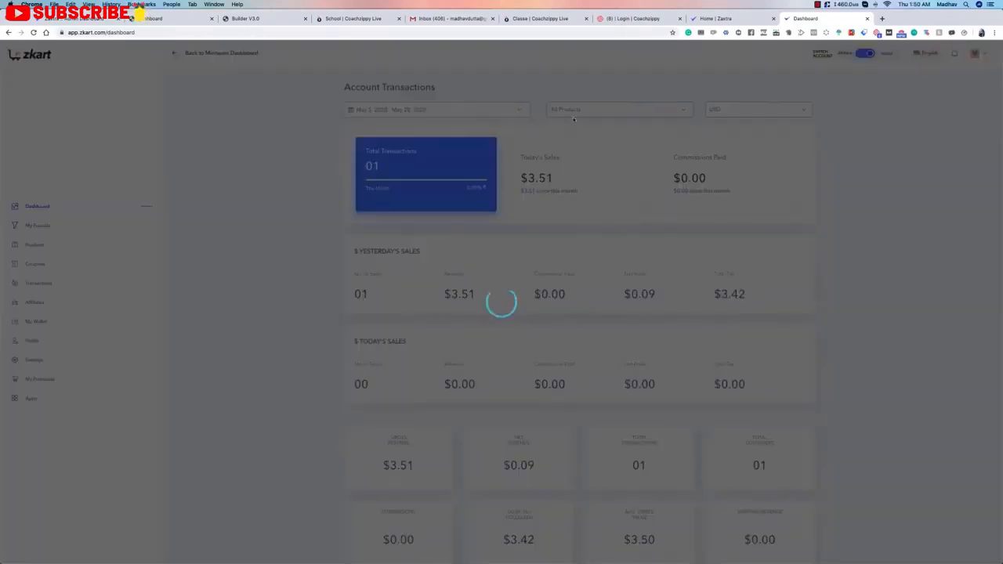
{"action": "scroll", "coordinate": [291, 184], "scroll_direction": "down", "scroll_amount": 5}
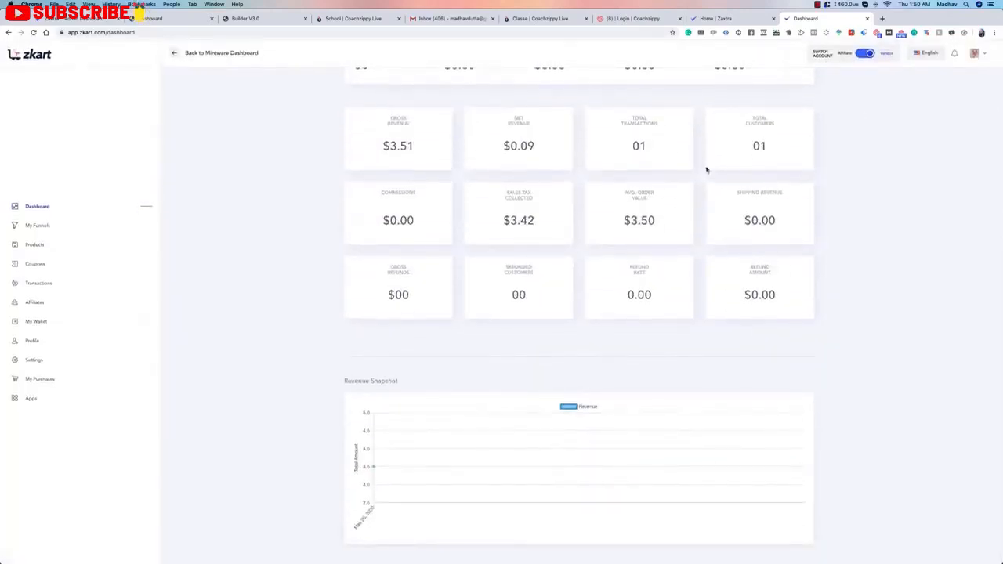
{"action": "scroll", "coordinate": [705, 167], "scroll_direction": "up", "scroll_amount": 5}
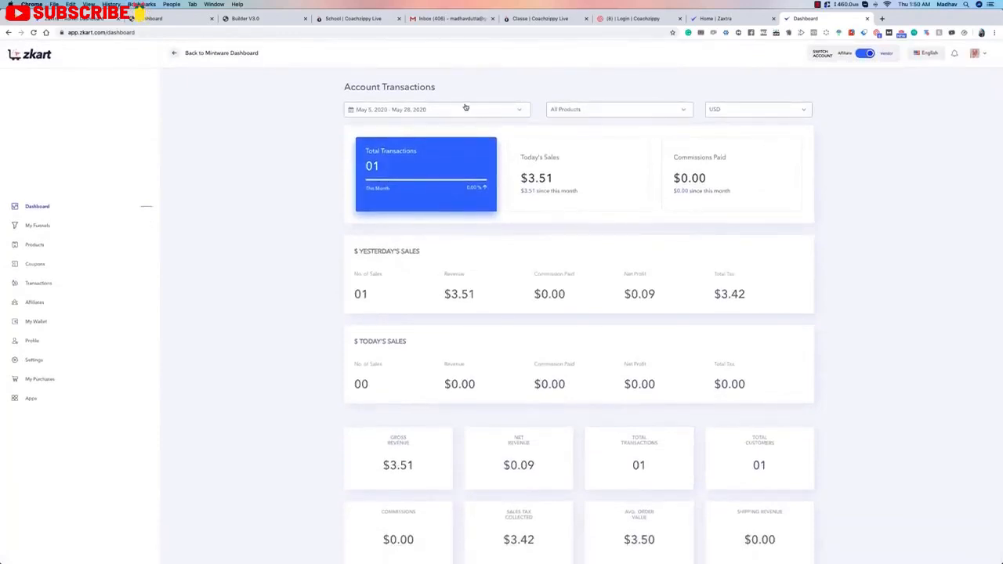
- Apply a custom date range of April 1, 2020 to May 28, 2020 to the account transactions
{"action": "left_click", "coordinate": [466, 107]}
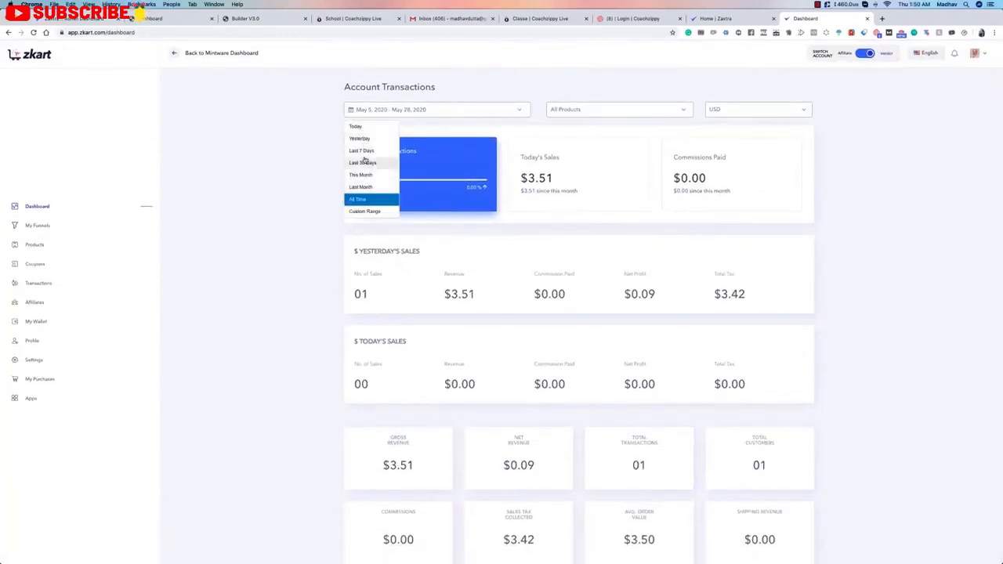
{"action": "left_click", "coordinate": [369, 212]}
{"action": "left_click", "coordinate": [408, 131]}
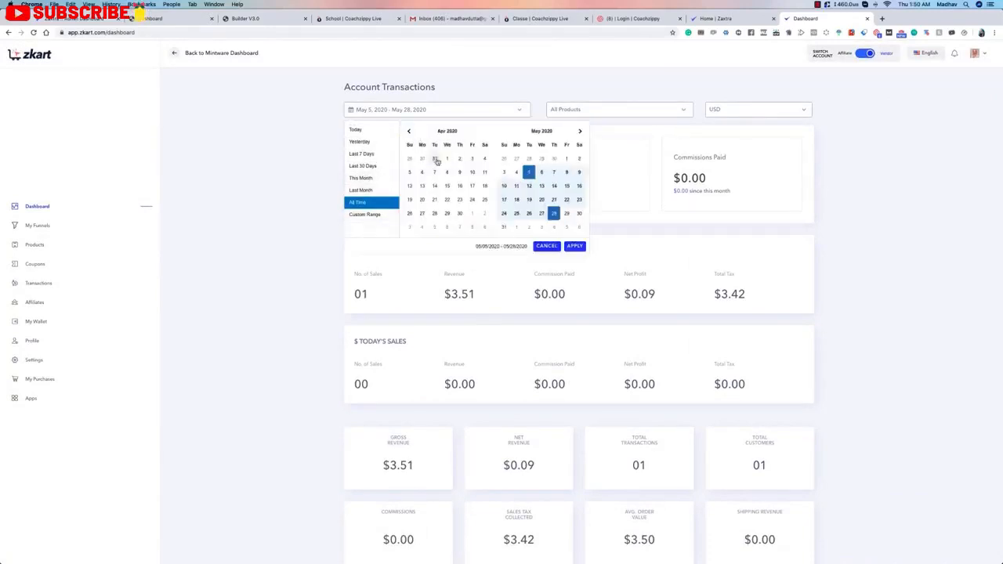
{"action": "left_click", "coordinate": [446, 158]}
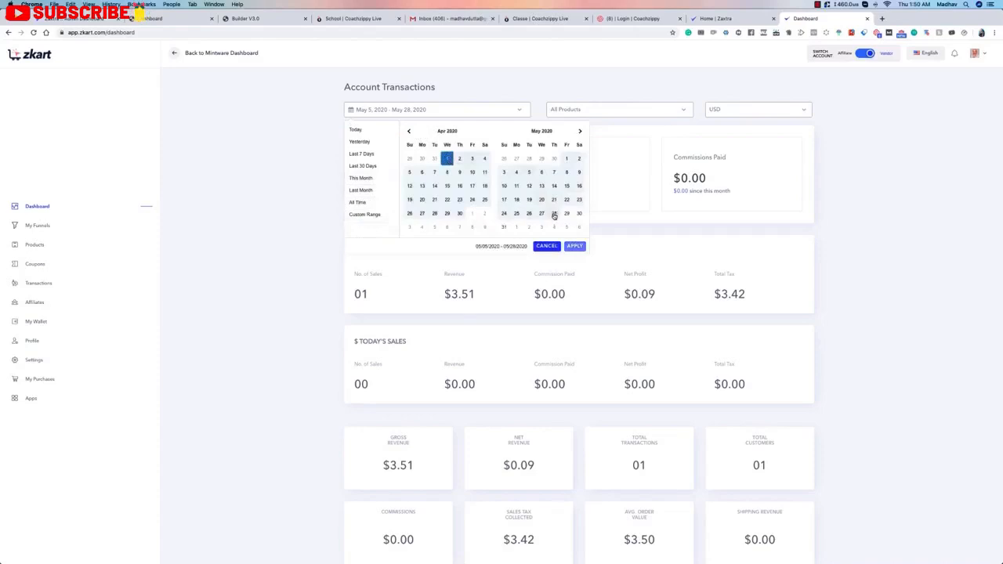
{"action": "left_click", "coordinate": [554, 213]}
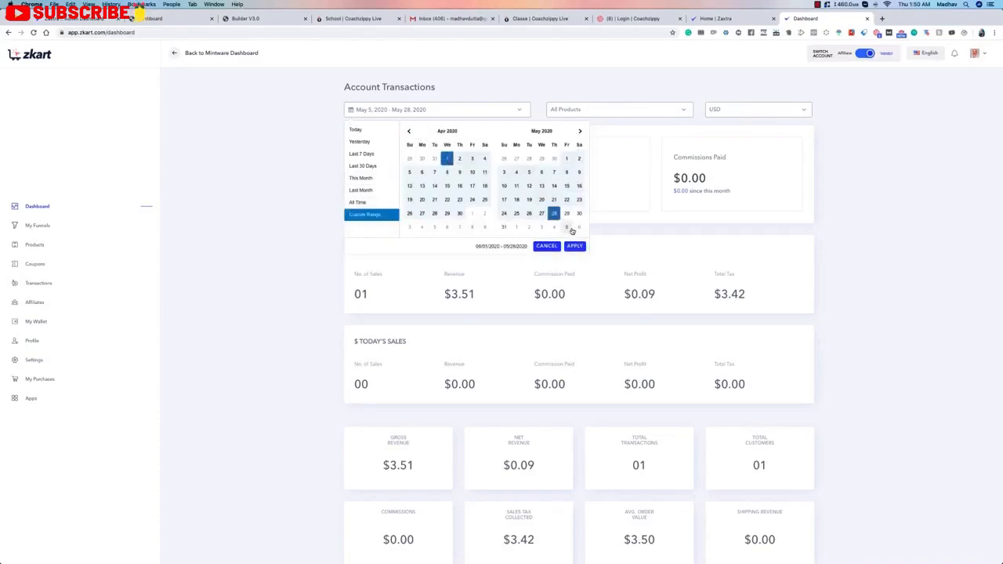
{"action": "left_click", "coordinate": [575, 246]}
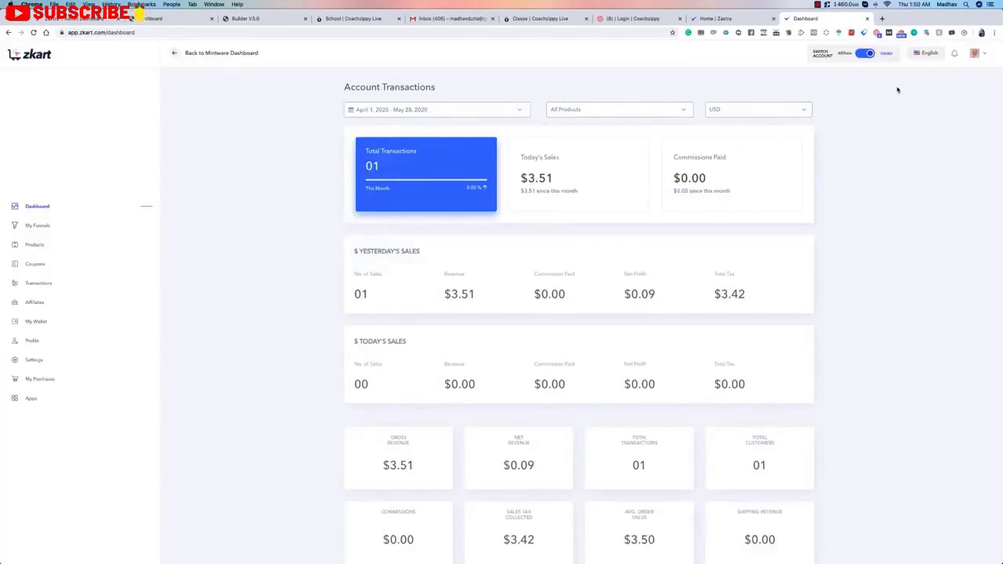
- In the profile, keep United States dollar as currency, set the time zone to (GMT +4:00) Abu Dhabi, Muscat, Baku, Tbilisi, and save
{"action": "left_click", "coordinate": [986, 55]}
{"action": "left_click", "coordinate": [957, 76]}
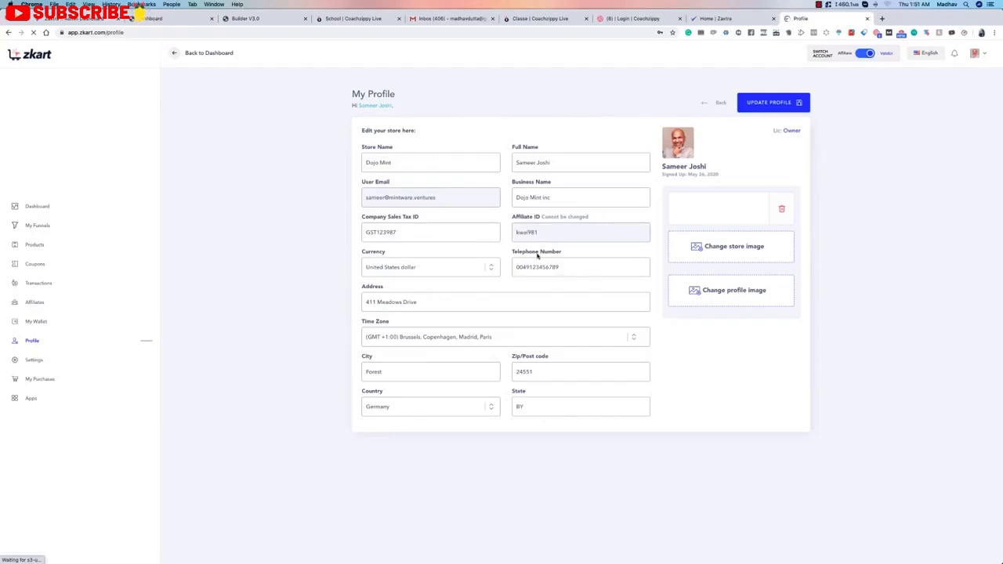
{"action": "left_click", "coordinate": [416, 266]}
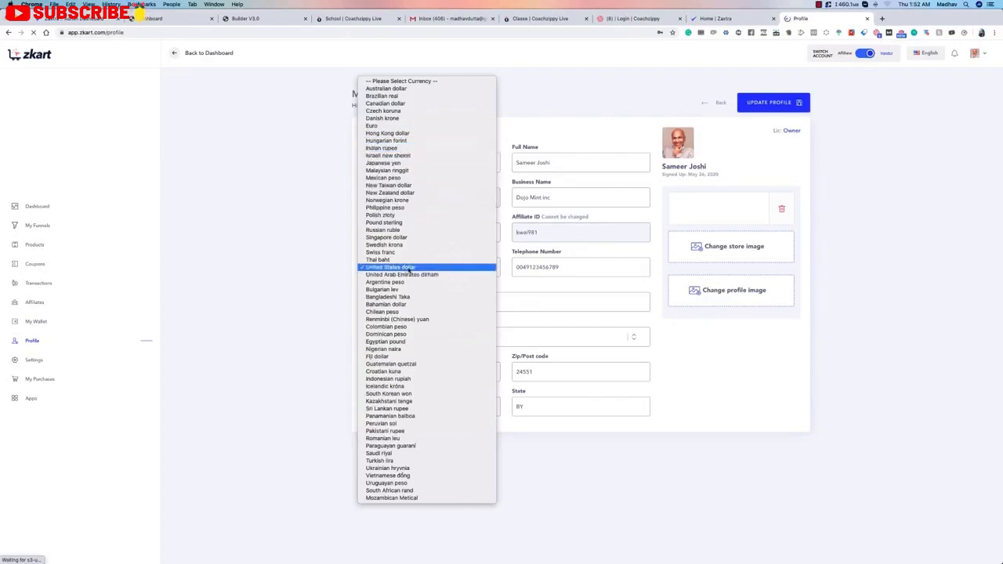
{"action": "left_click", "coordinate": [411, 268]}
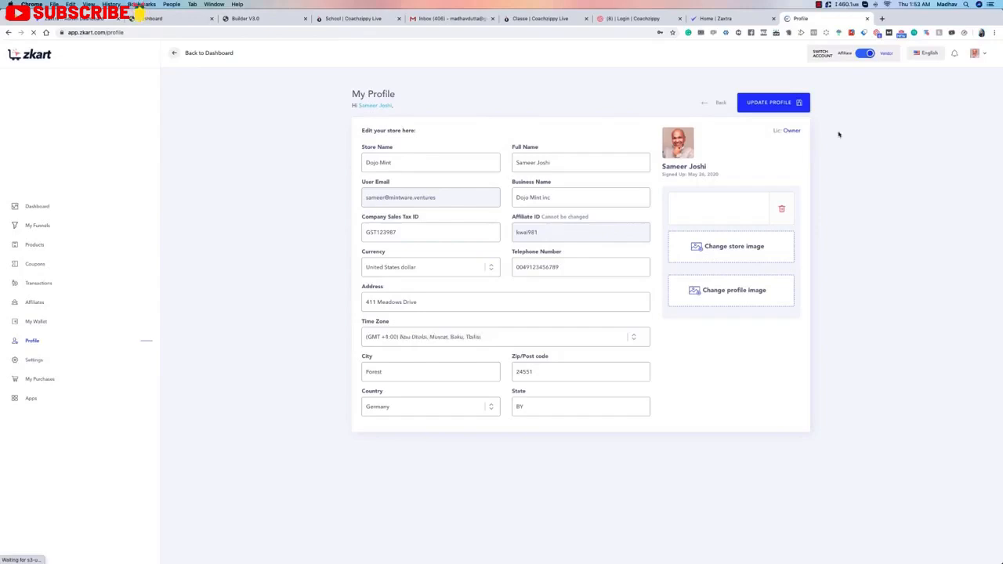
{"action": "left_click", "coordinate": [772, 103]}
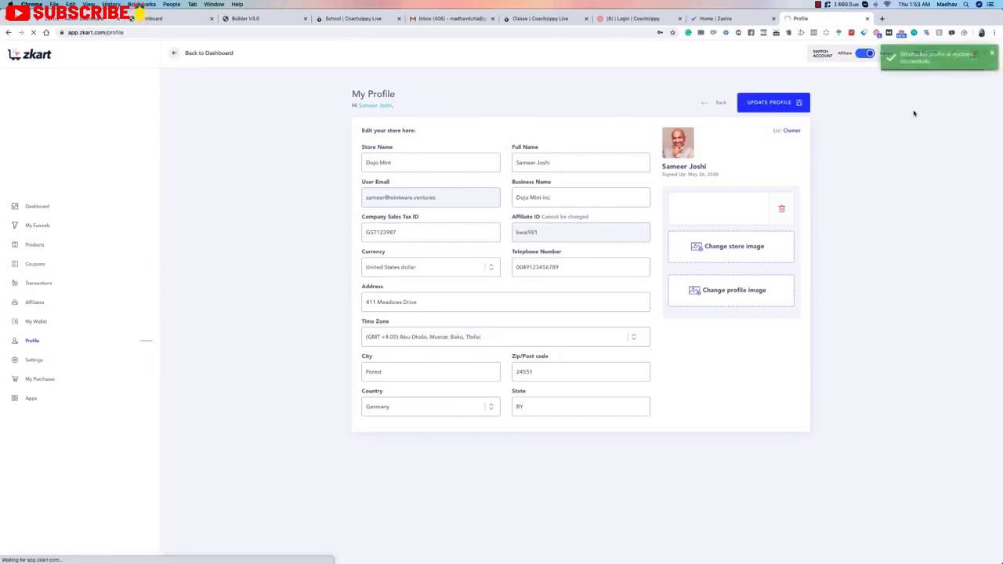
{"action": "left_click", "coordinate": [718, 103]}
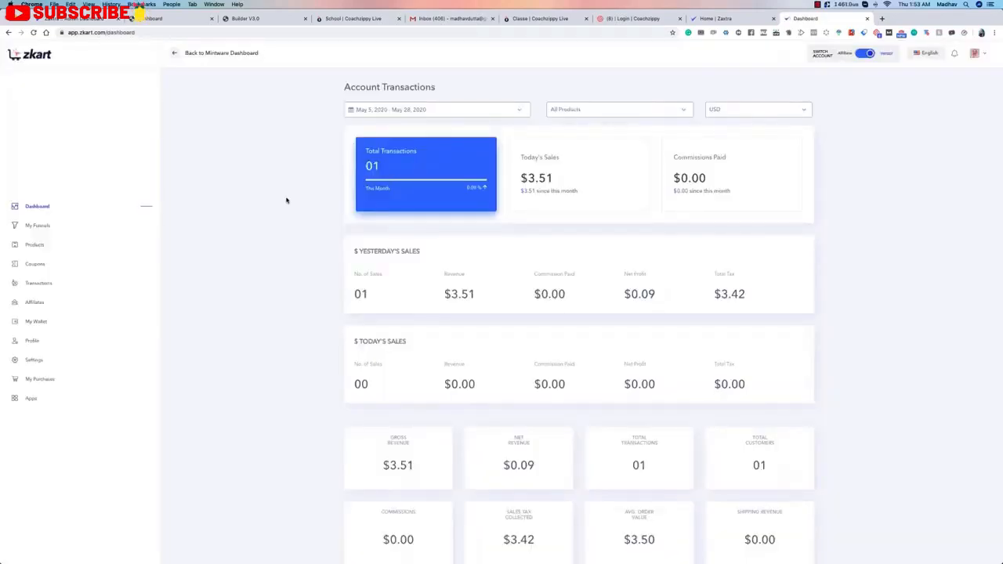
- Review the product and affiliate notification settings and return to the dashboard
{"action": "left_click", "coordinate": [976, 53]}
{"action": "left_click", "coordinate": [948, 92]}
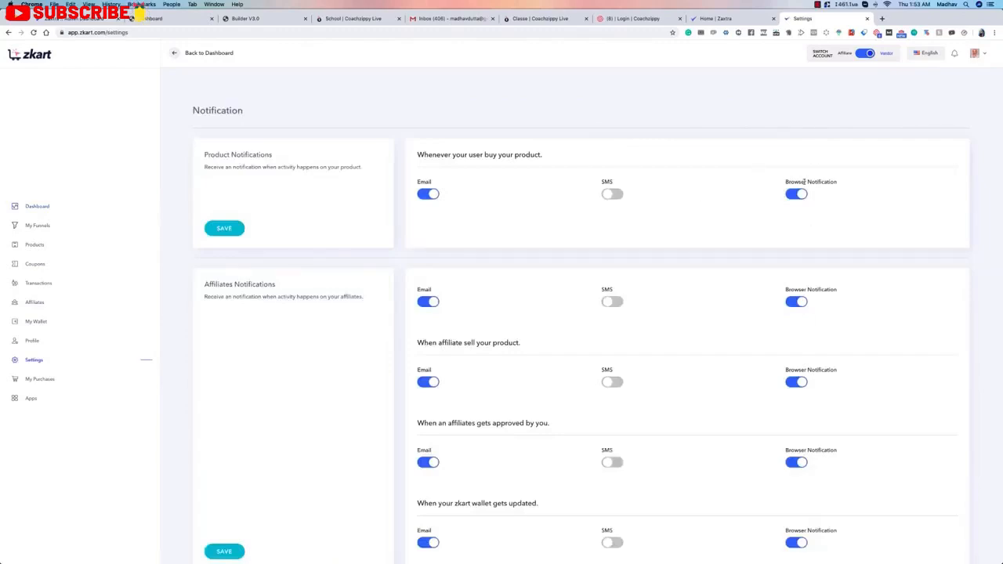
{"action": "scroll", "coordinate": [566, 197], "scroll_direction": "down", "scroll_amount": 1}
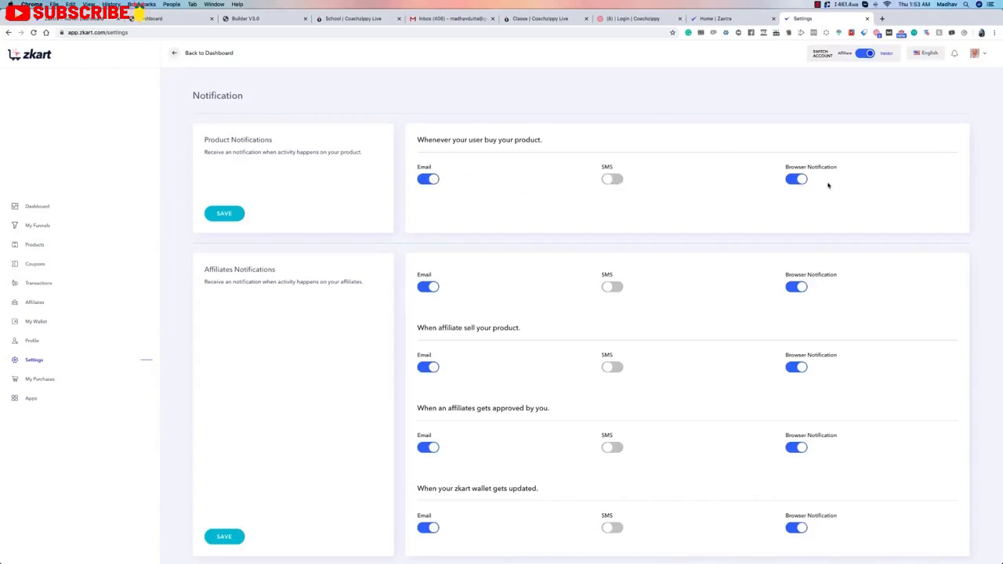
{"action": "left_click", "coordinate": [31, 207]}
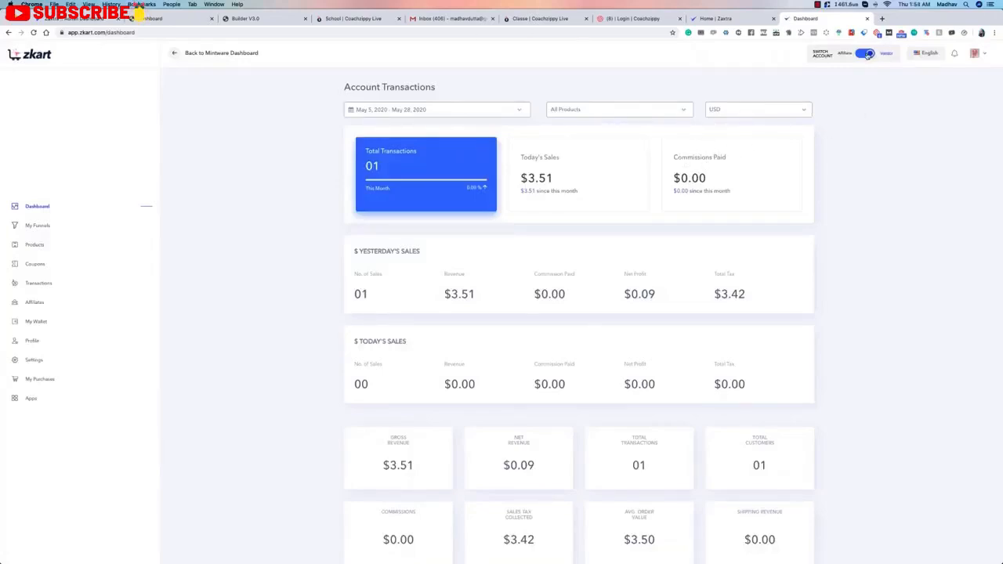
- Switch the account from Vendor to Affiliate and show the affiliate activity overview
{"action": "left_click", "coordinate": [866, 54]}
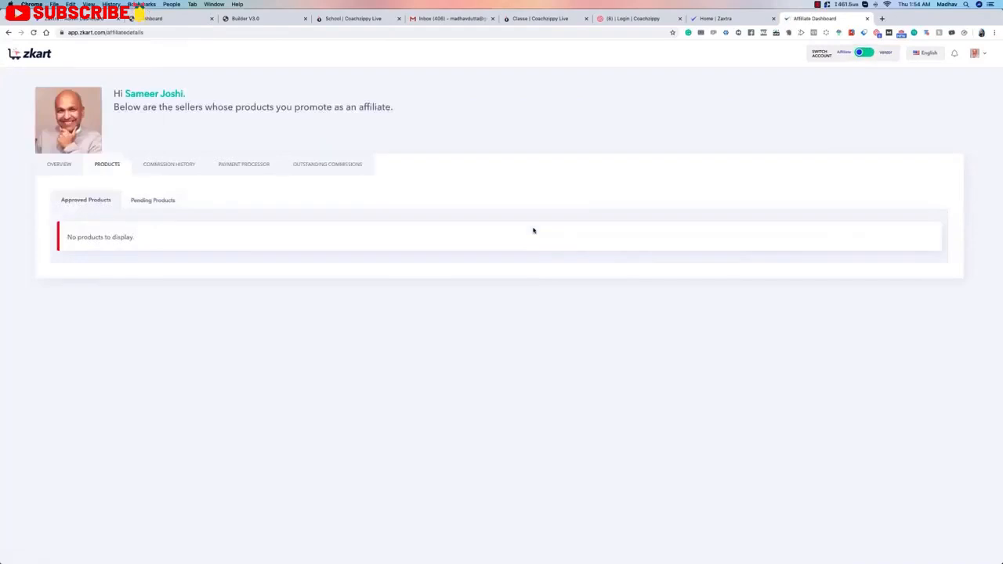
{"action": "left_click", "coordinate": [80, 170]}
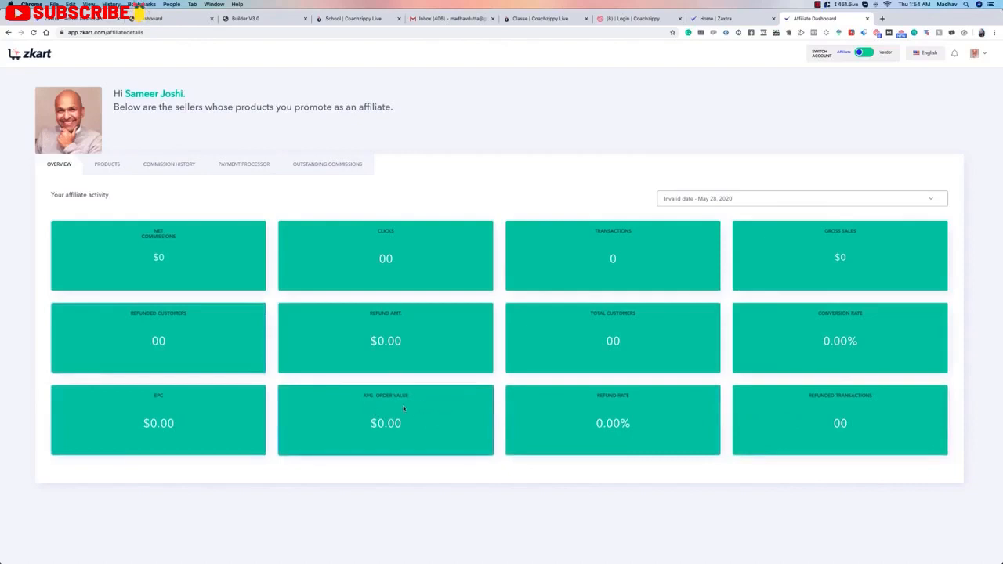
- Filter the affiliate activity overview by This Month, by All Time, and finally by Last Month
{"action": "left_click", "coordinate": [805, 204]}
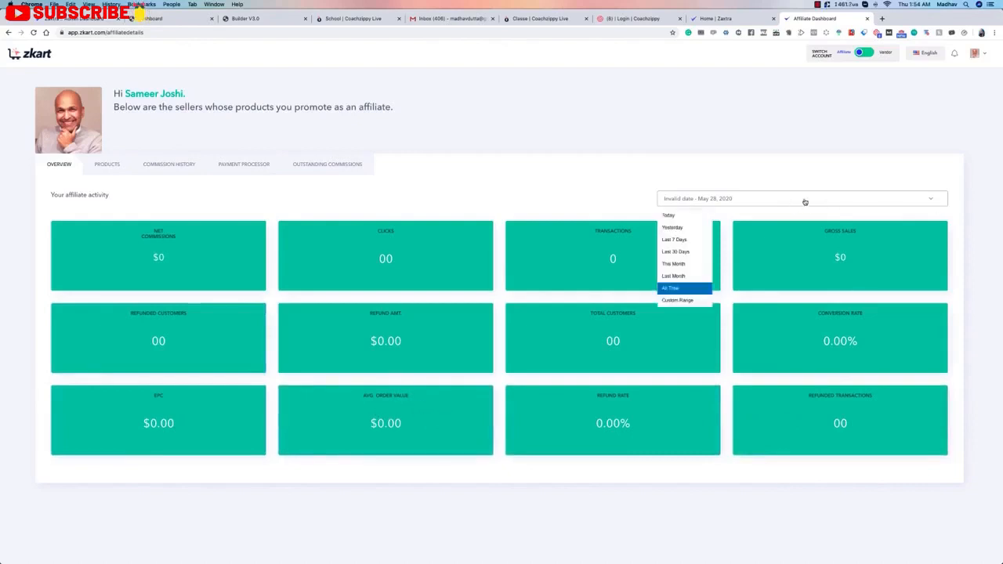
{"action": "left_click", "coordinate": [684, 268]}
{"action": "left_click", "coordinate": [740, 198]}
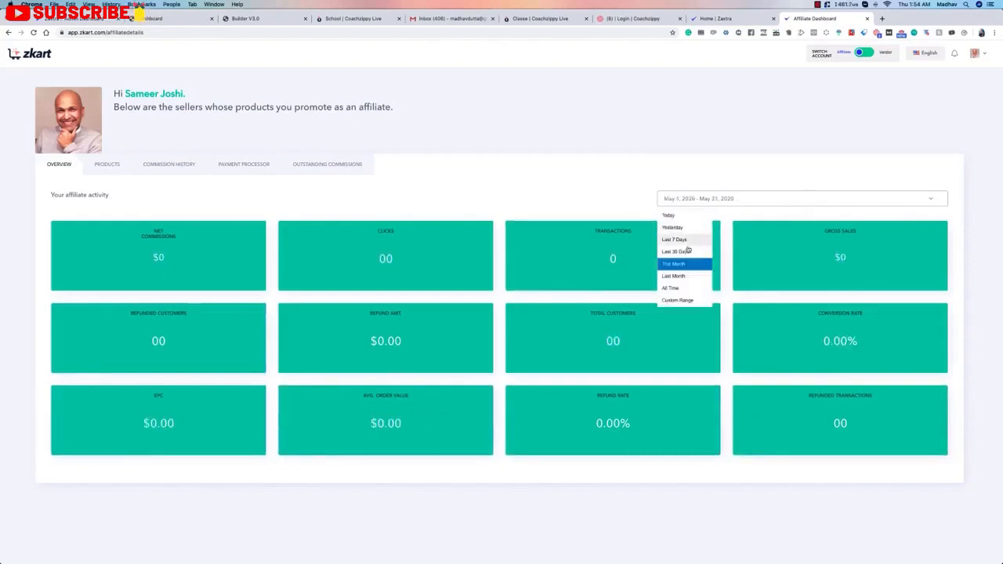
{"action": "left_click", "coordinate": [684, 289]}
{"action": "left_click", "coordinate": [751, 199]}
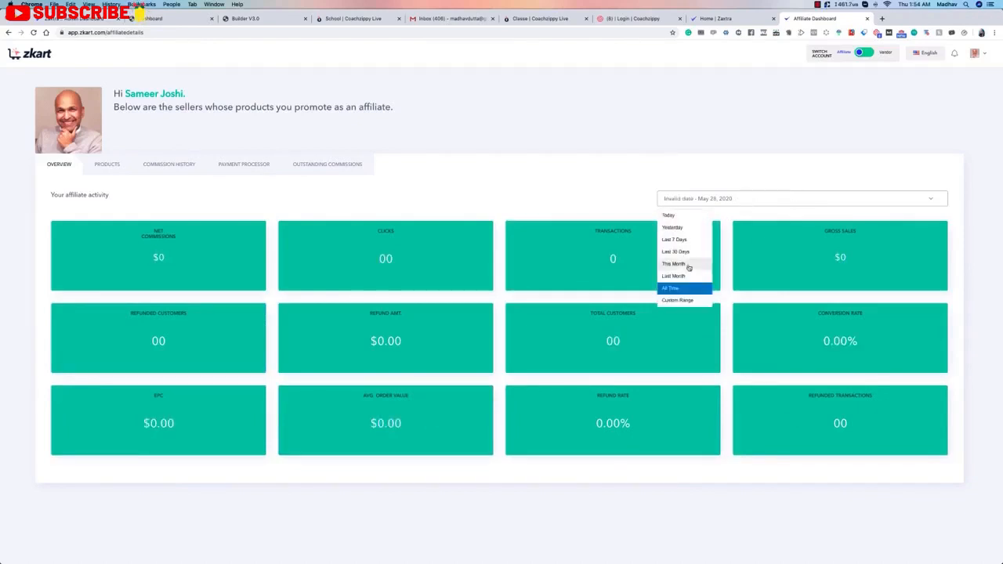
{"action": "left_click", "coordinate": [689, 275]}
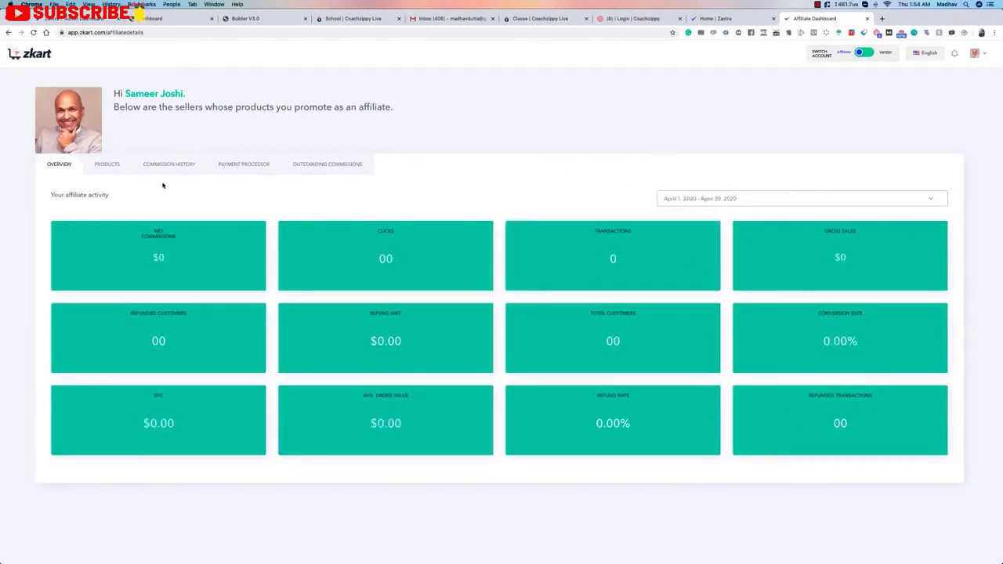
- Review the affiliate's approved and pending products, and the commission history with its product filter options
{"action": "left_click", "coordinate": [104, 166]}
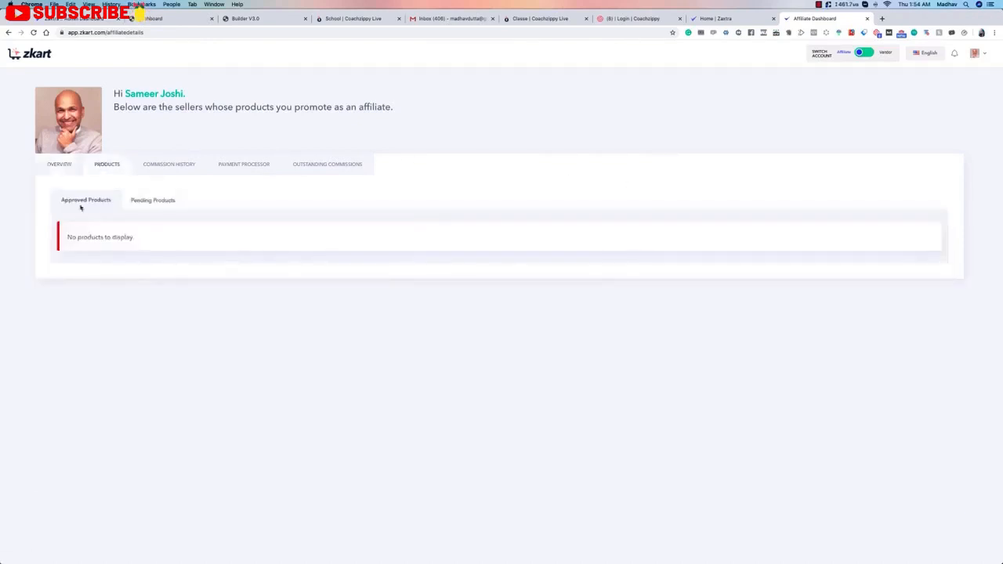
{"action": "left_click", "coordinate": [161, 201]}
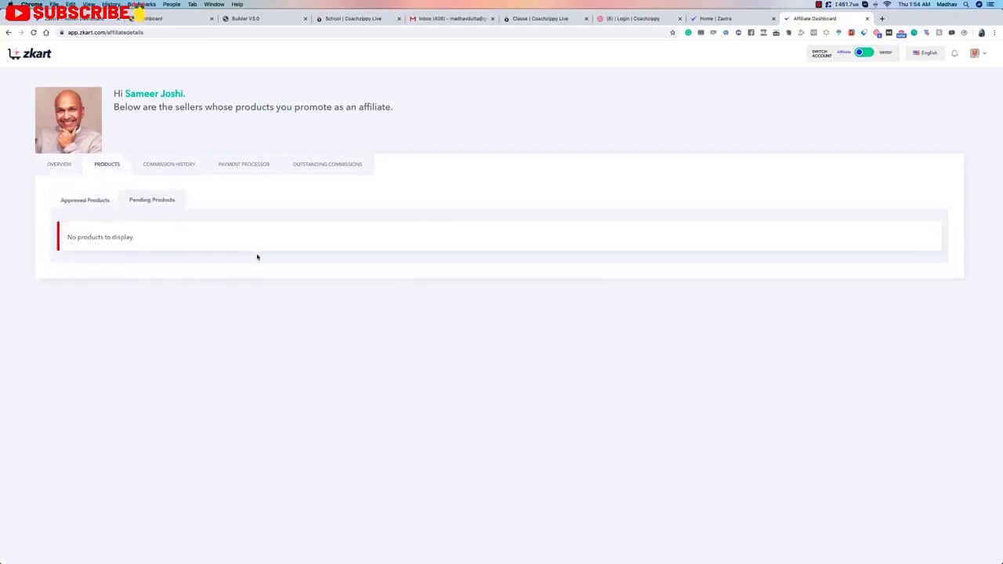
{"action": "left_click", "coordinate": [92, 201]}
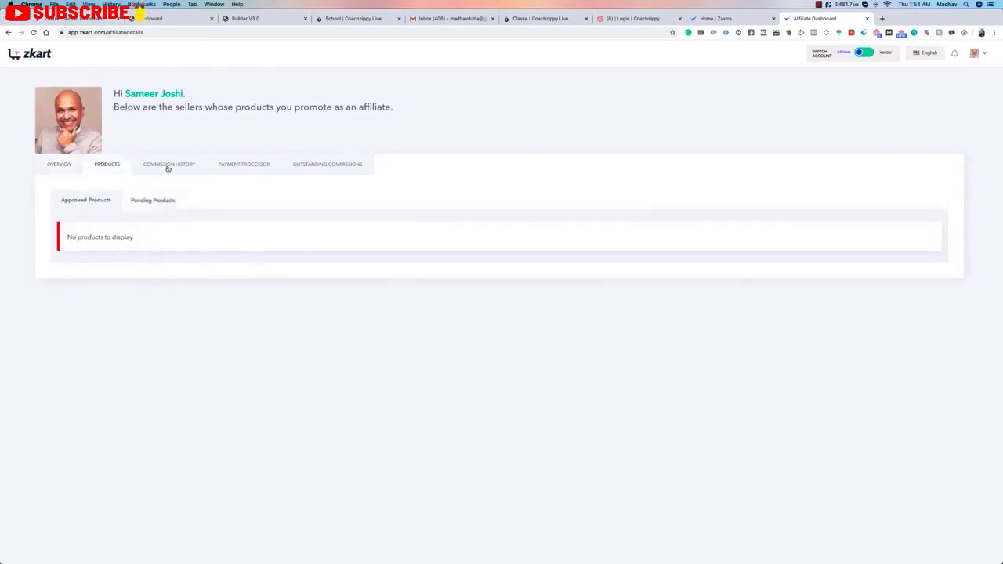
{"action": "left_click", "coordinate": [168, 165]}
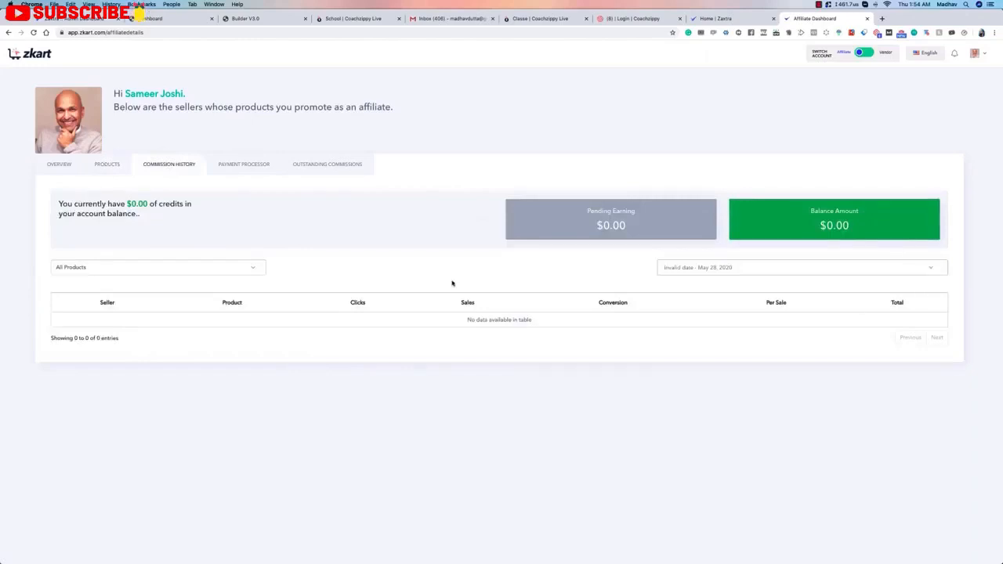
{"action": "left_click", "coordinate": [200, 262]}
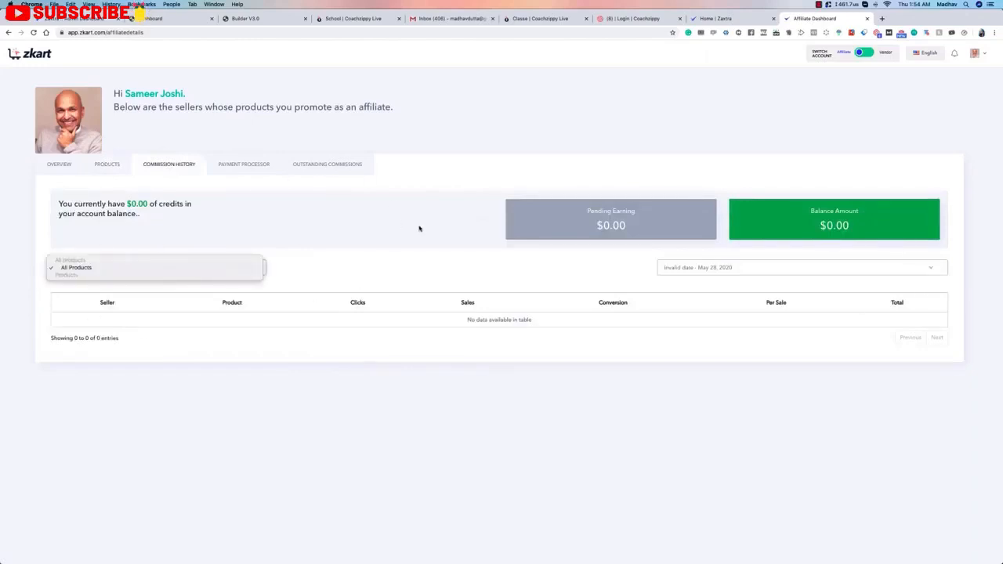
- In the affiliate payment processor settings, choose Dojo mint as the PayPal account and connect PayPal
{"action": "left_click", "coordinate": [237, 166]}
{"action": "left_click", "coordinate": [418, 246]}
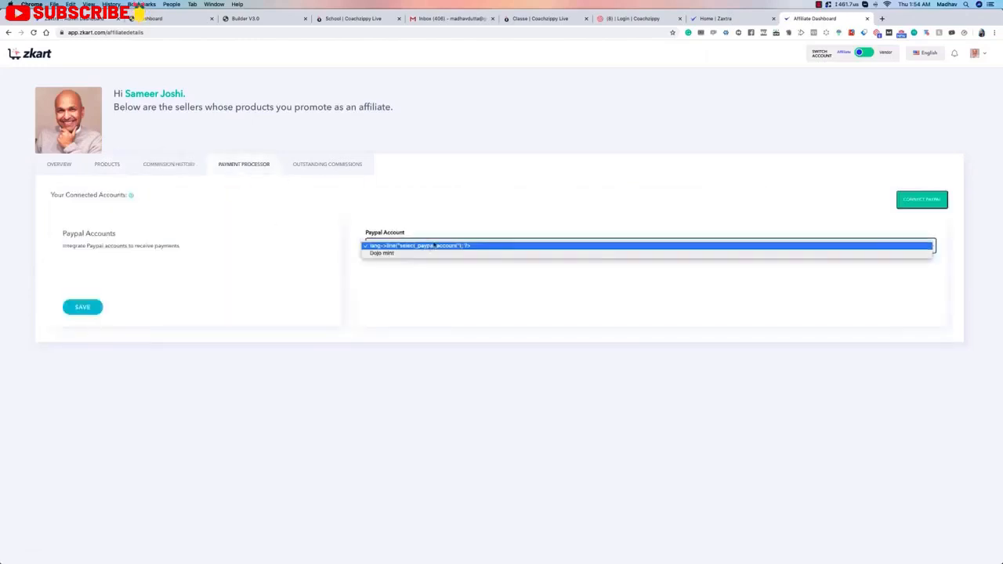
{"action": "left_click", "coordinate": [423, 254]}
{"action": "left_click", "coordinate": [921, 199]}
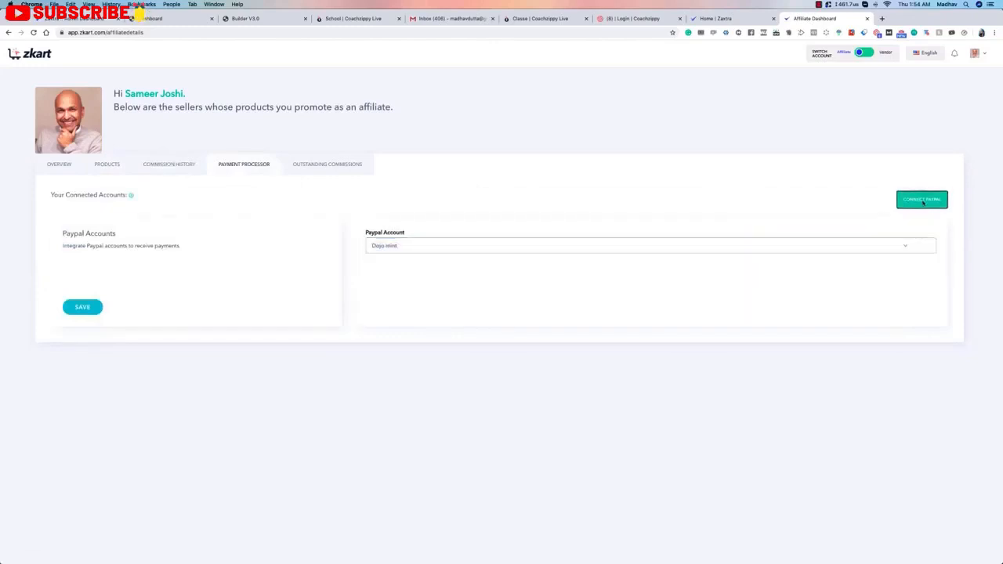
{"action": "left_click", "coordinate": [591, 90]}
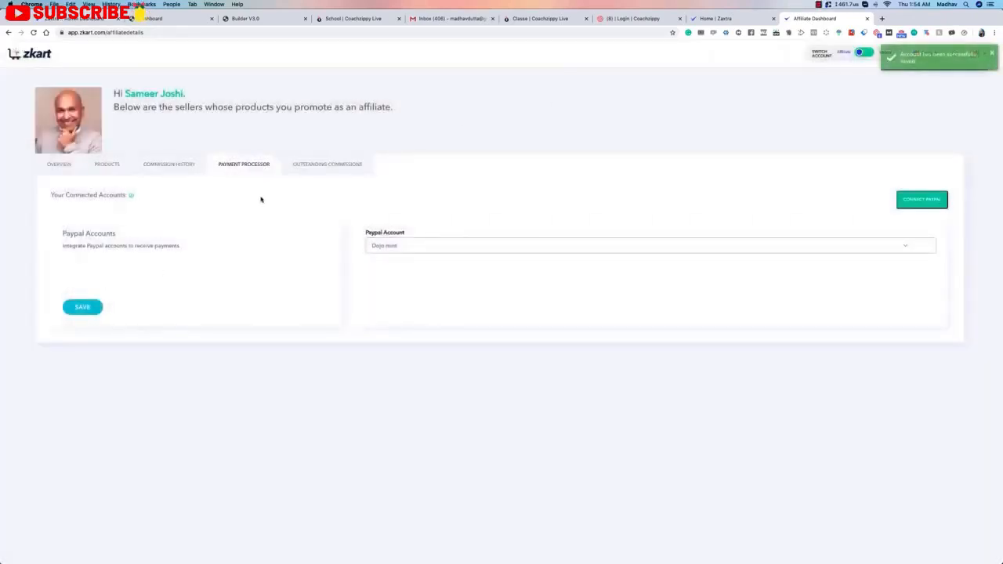
- View the outstanding commissions, return to the affiliate overview, and switch the account back to Vendor
{"action": "left_click", "coordinate": [310, 169]}
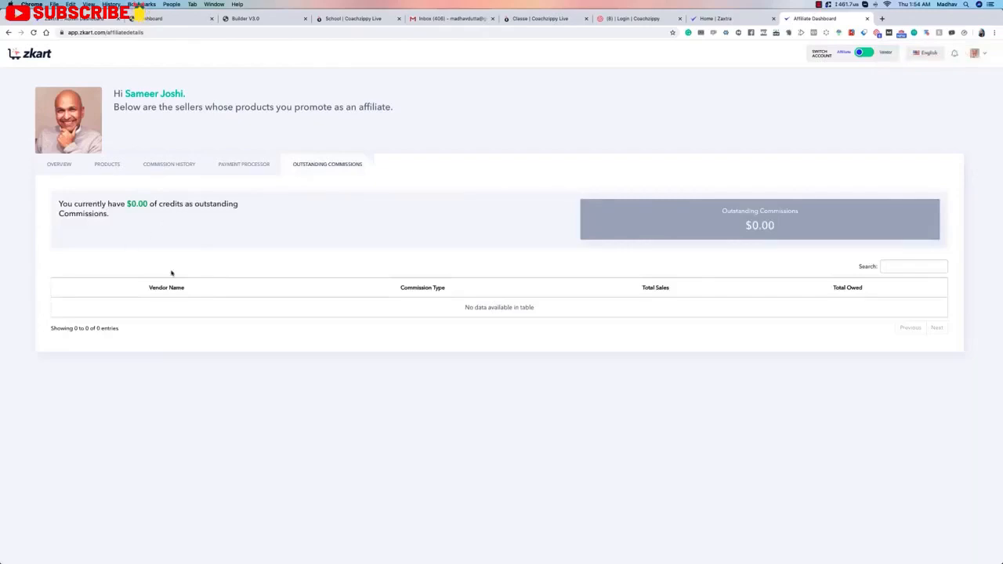
{"action": "left_click", "coordinate": [58, 165]}
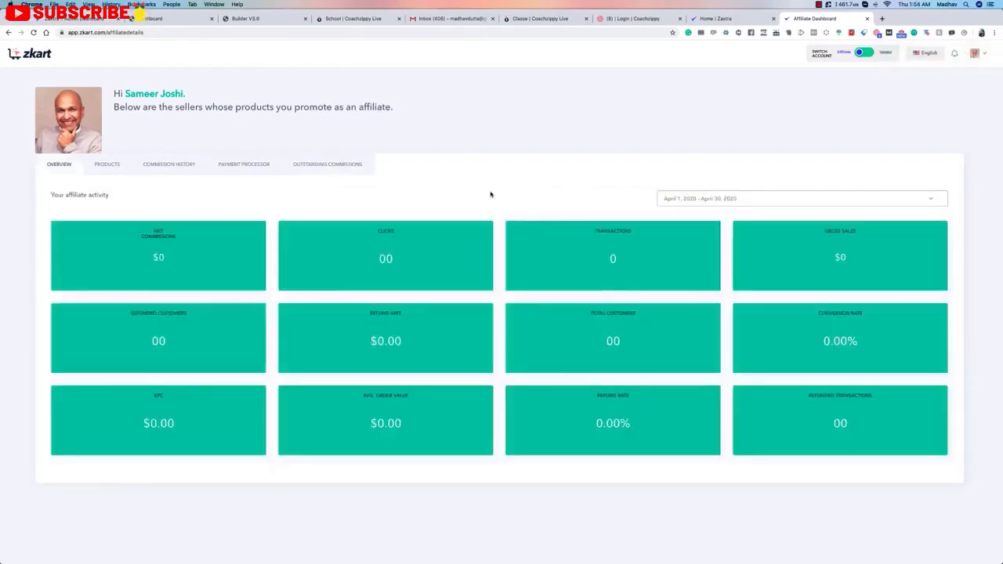
{"action": "left_click", "coordinate": [865, 54]}
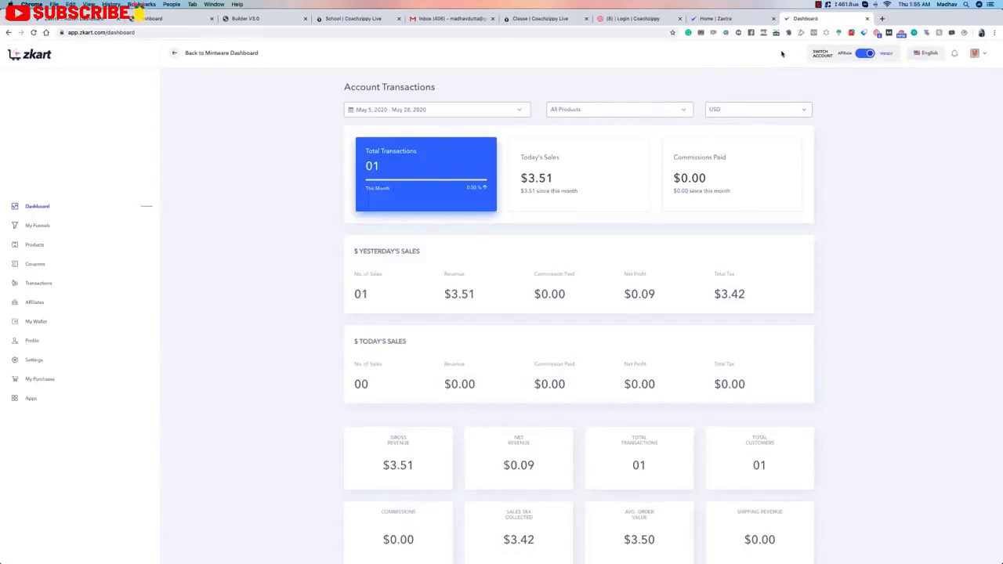
- Open My Funnels, look at the form for creating a funnel, and show the existing funnels as a list
{"action": "left_click", "coordinate": [32, 228]}
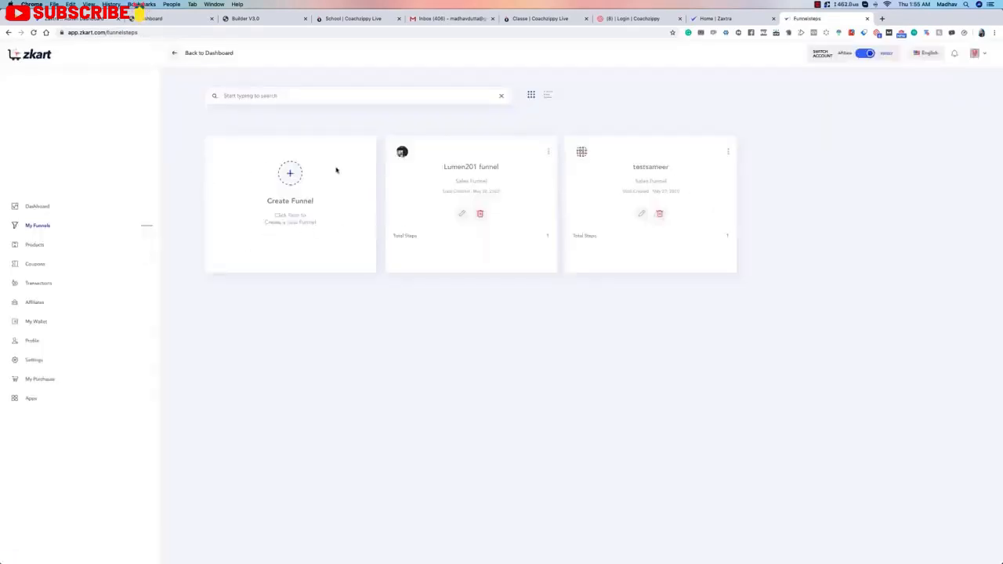
{"action": "left_click", "coordinate": [549, 96]}
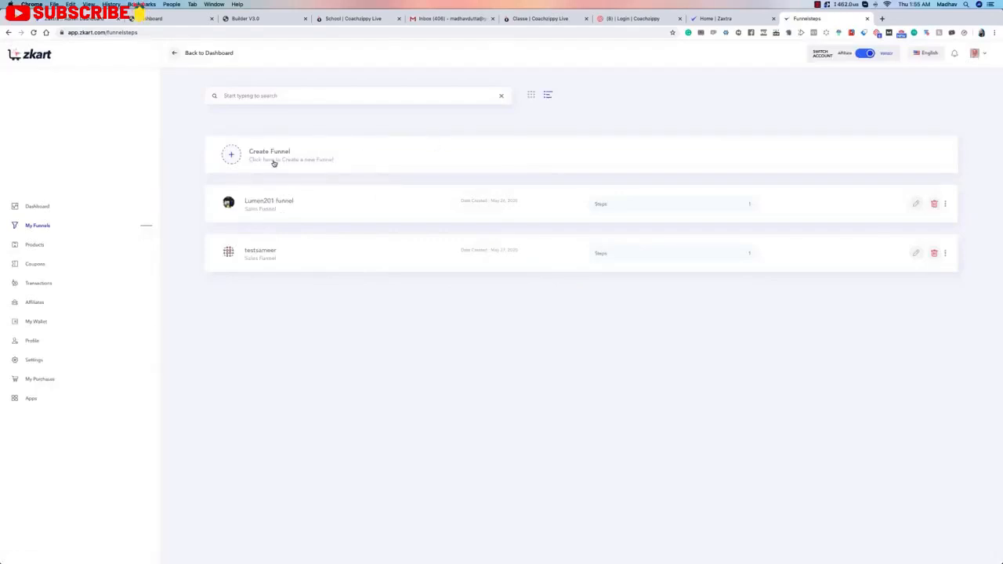
{"action": "left_click", "coordinate": [243, 153]}
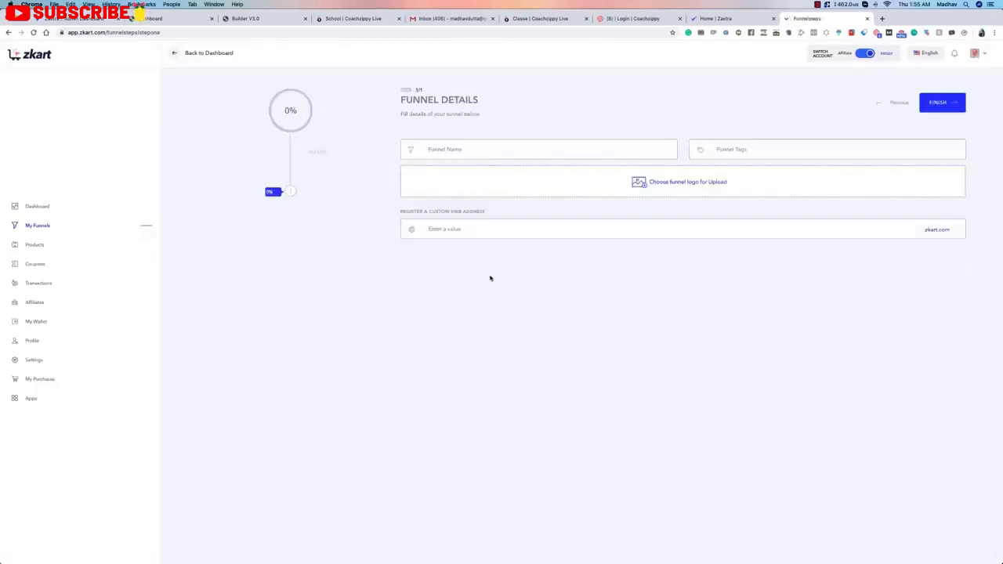
{"action": "left_click", "coordinate": [32, 226]}
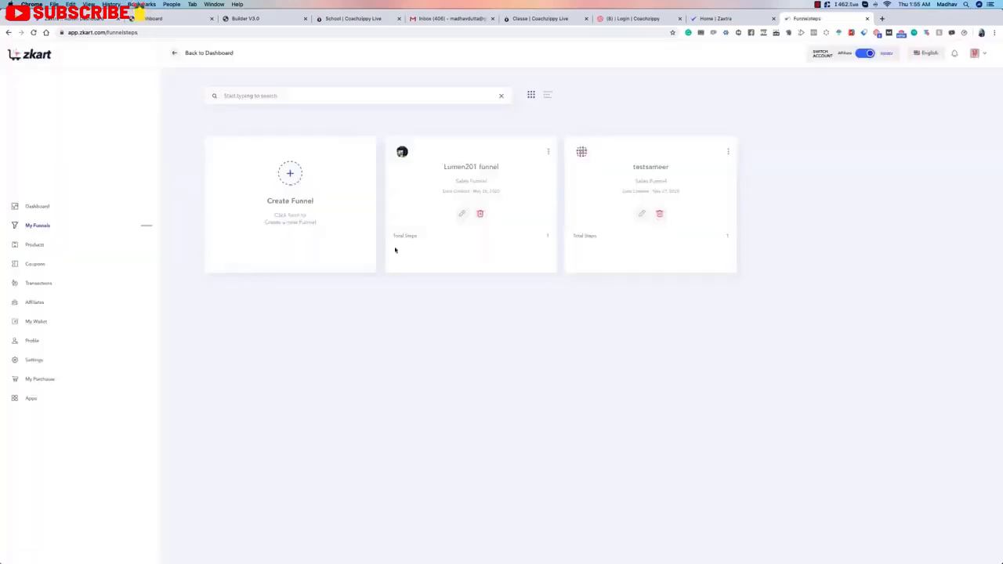
{"action": "left_click", "coordinate": [548, 95]}
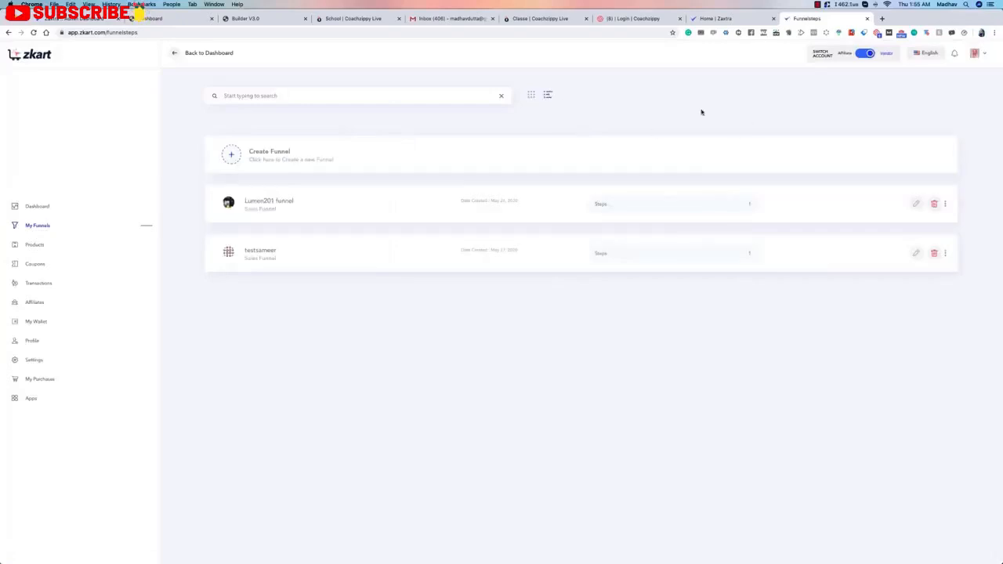
- Open the products page, look at the product type choices for a new product, and return to the product overview
{"action": "left_click", "coordinate": [30, 248]}
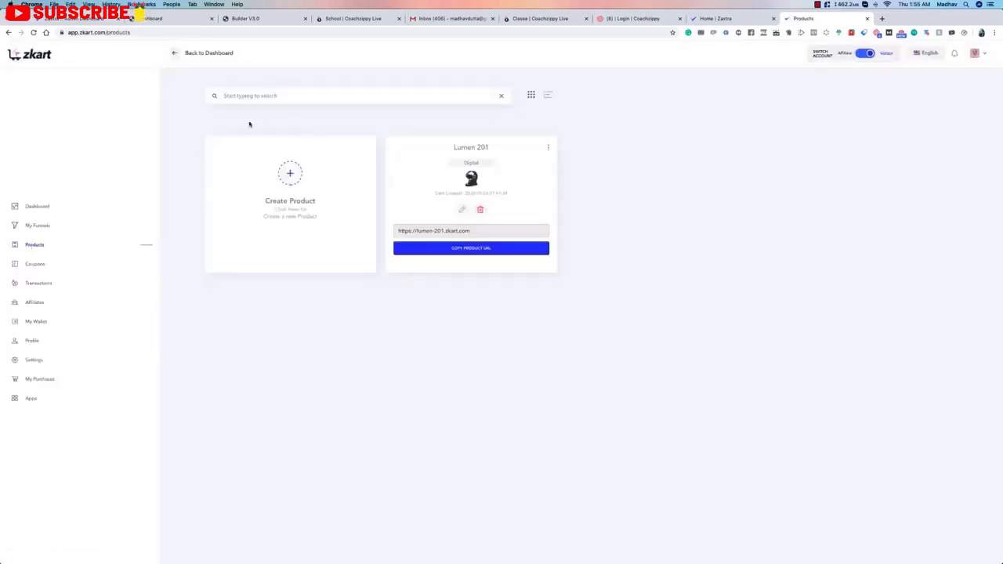
{"action": "left_click", "coordinate": [290, 177]}
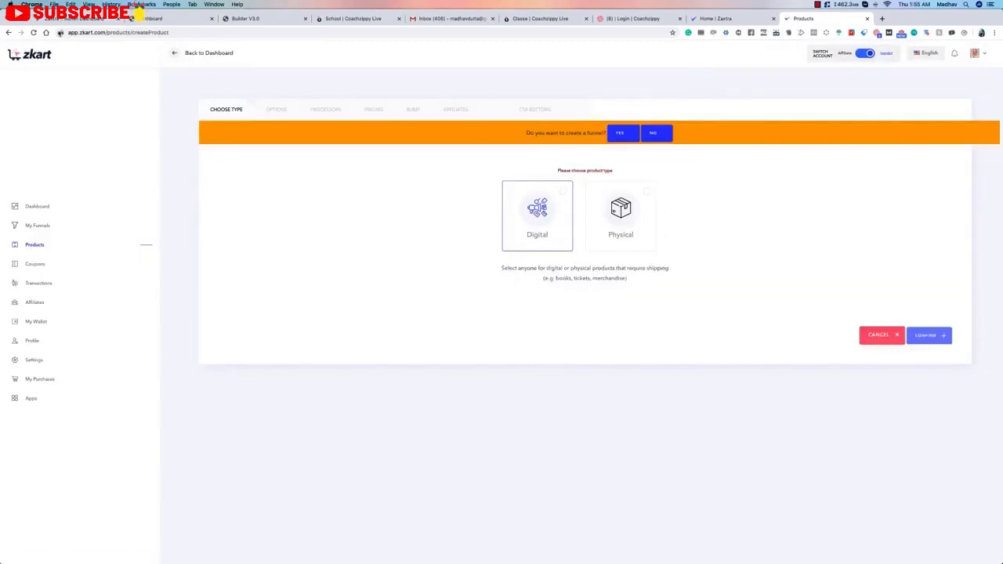
{"action": "left_click", "coordinate": [39, 246]}
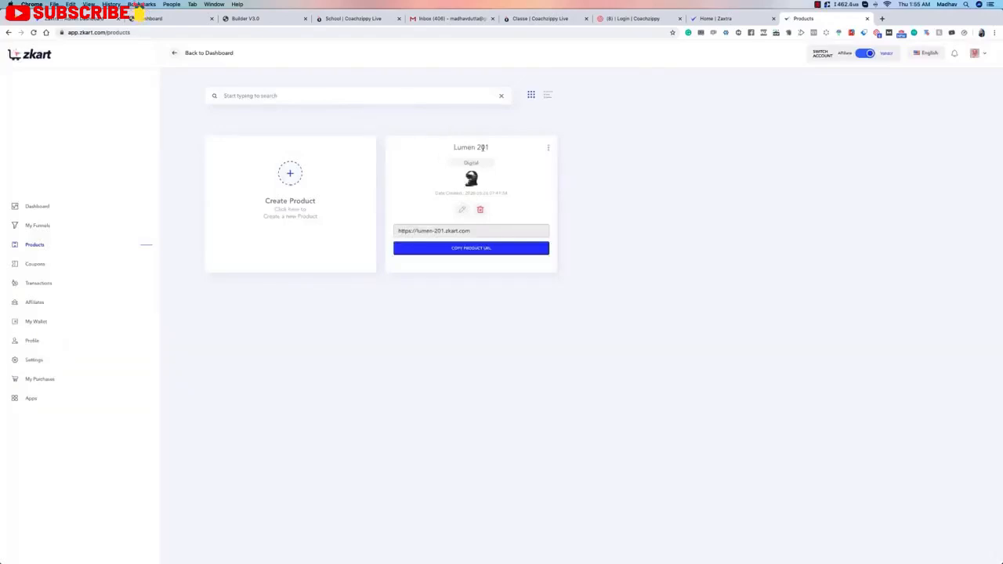
- Show and close the affiliate invite URL of the Lumen 201 product, and highlight its product URL
{"action": "left_click", "coordinate": [548, 147]}
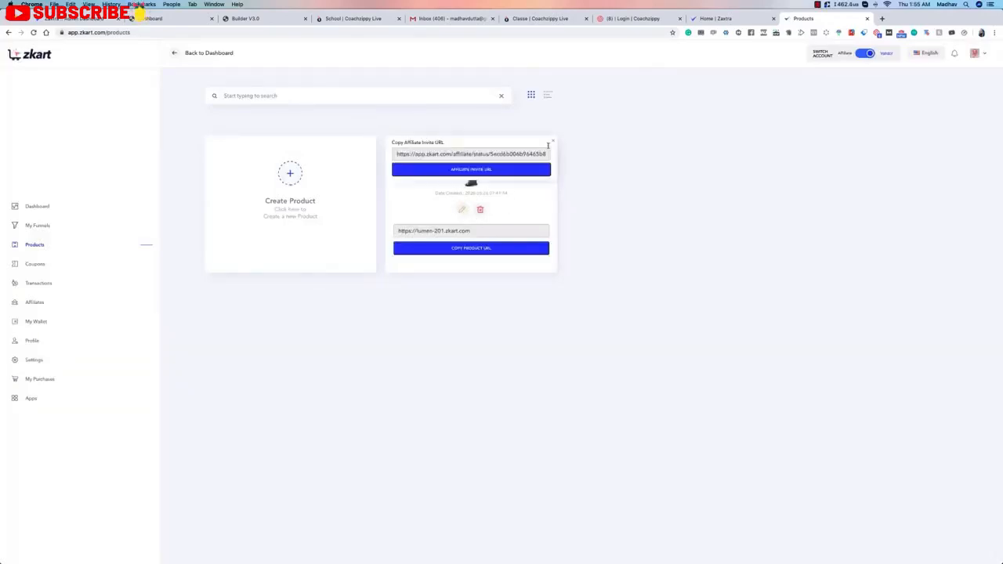
{"action": "left_click", "coordinate": [553, 142]}
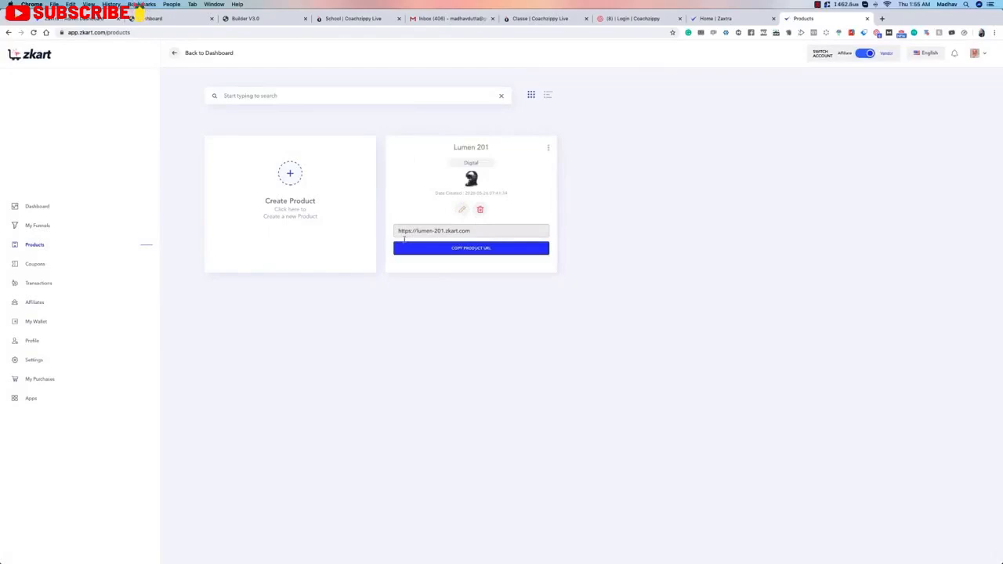
{"action": "left_click_drag", "start_coordinate": [392, 230], "coordinate": [503, 234]}
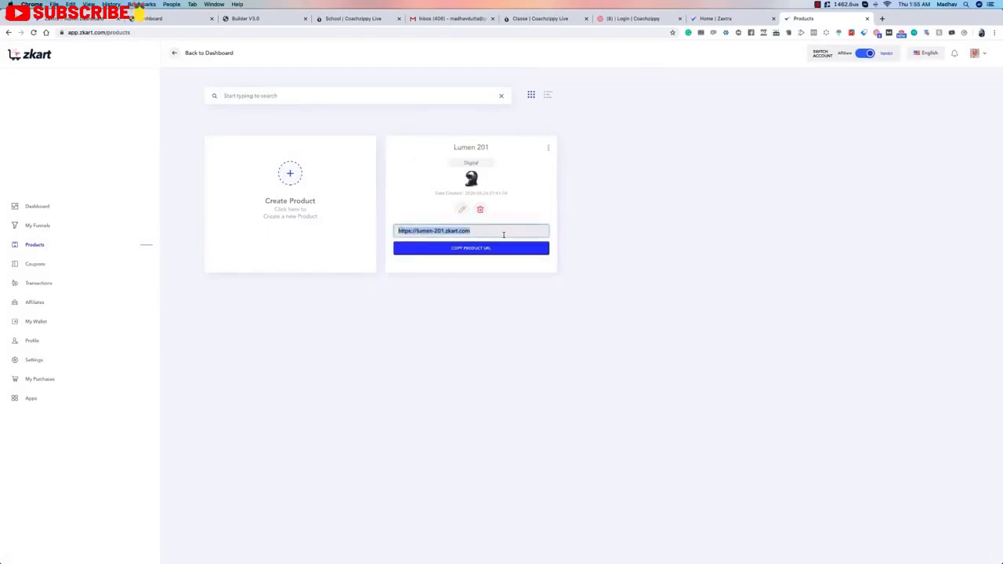
{"action": "left_click", "coordinate": [516, 218]}
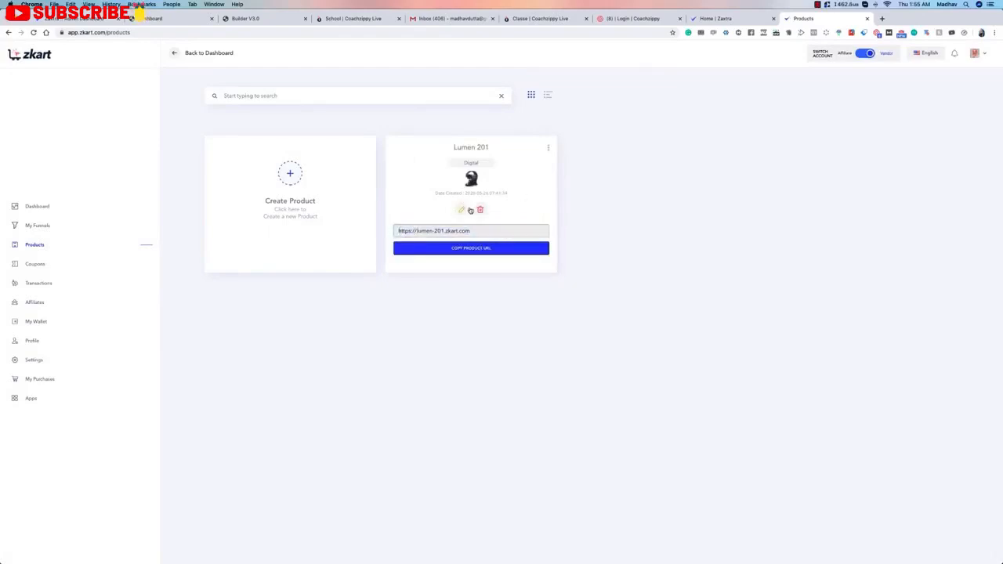
- Copy the affiliate invite URL of the Lumen 201 product and close its pop-up
{"action": "left_click", "coordinate": [548, 148]}
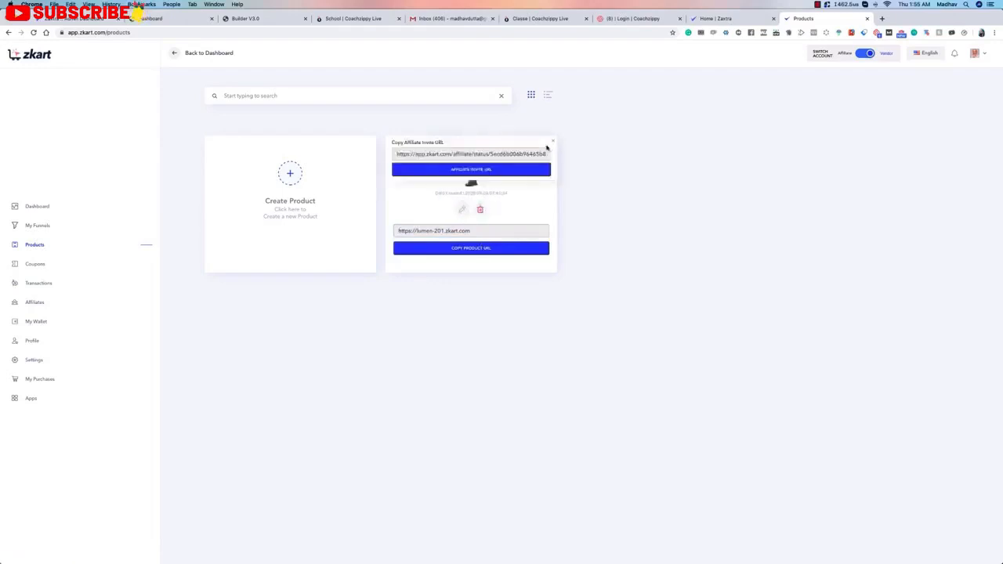
{"action": "left_click", "coordinate": [471, 170]}
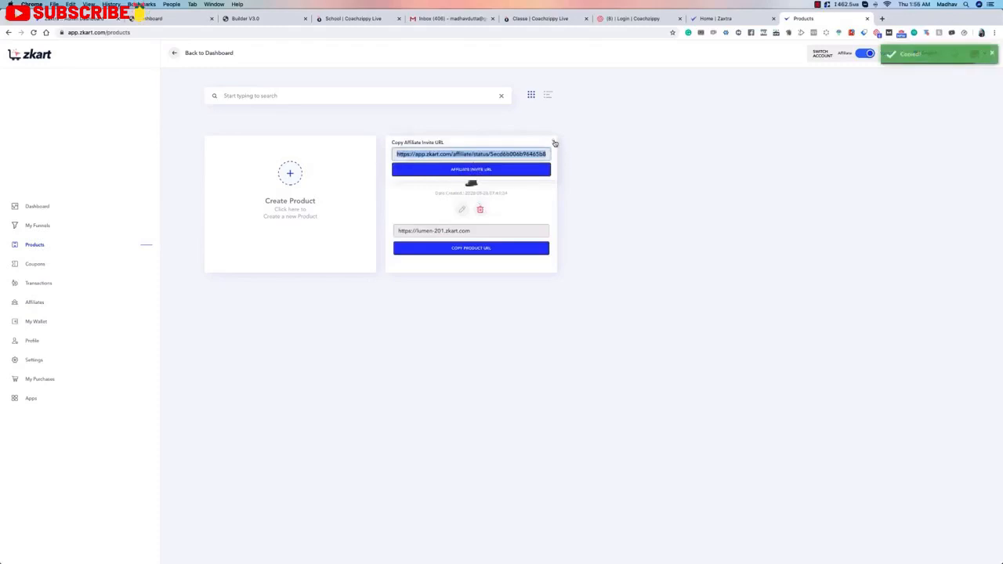
{"action": "left_click", "coordinate": [554, 141]}
- Open the copied affiliate invite URL in a new browser tab, view its login page, and close that tab
{"action": "left_click", "coordinate": [882, 19]}
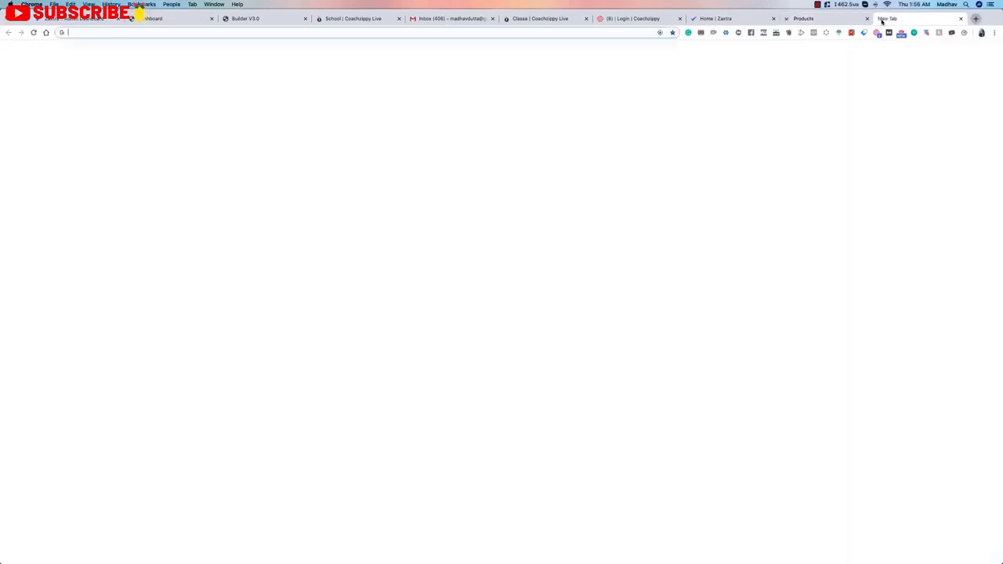
{"action": "key", "text": "super+v"}
{"action": "key", "text": "Return"}
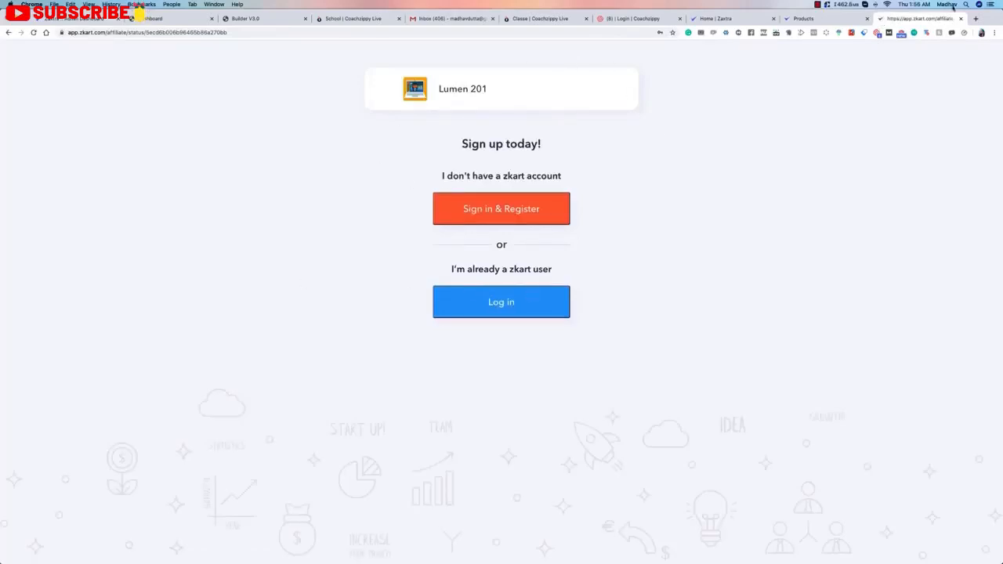
{"action": "left_click", "coordinate": [553, 295]}
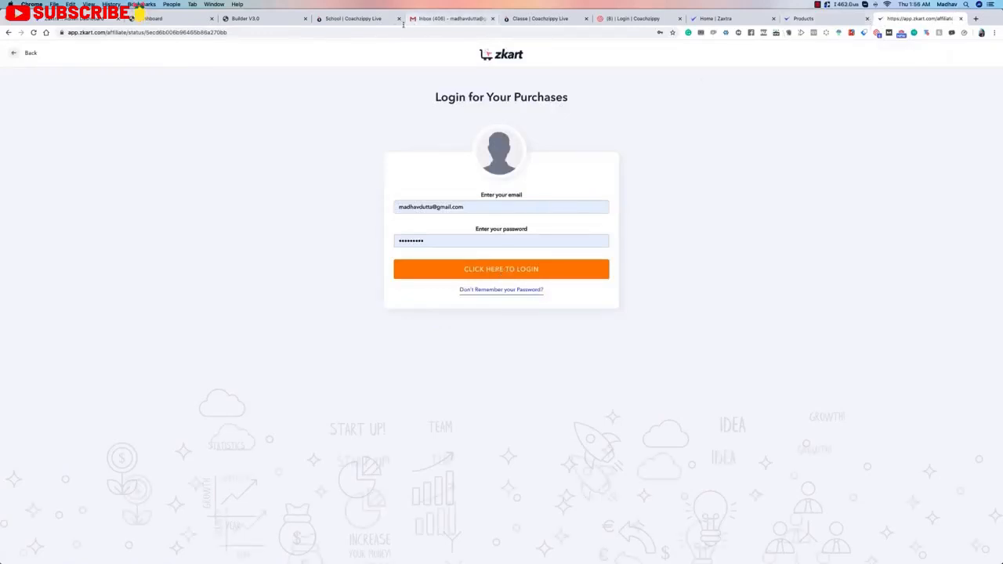
{"action": "left_click", "coordinate": [377, 32]}
{"action": "left_click", "coordinate": [961, 18]}
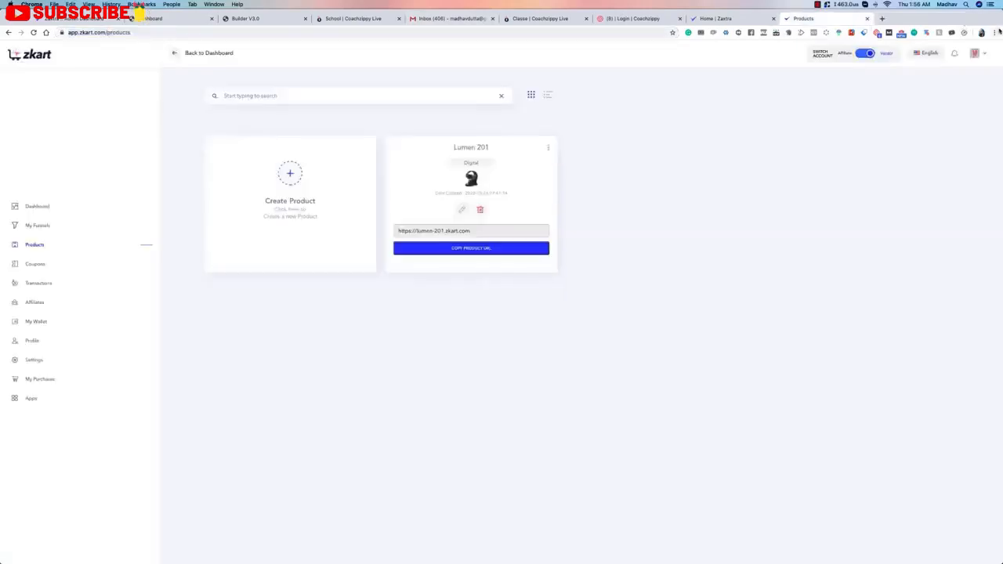
- Open the Lumen 201 affiliate invite URL in a new incognito window
{"action": "left_click", "coordinate": [994, 32]}
{"action": "left_click", "coordinate": [915, 71]}
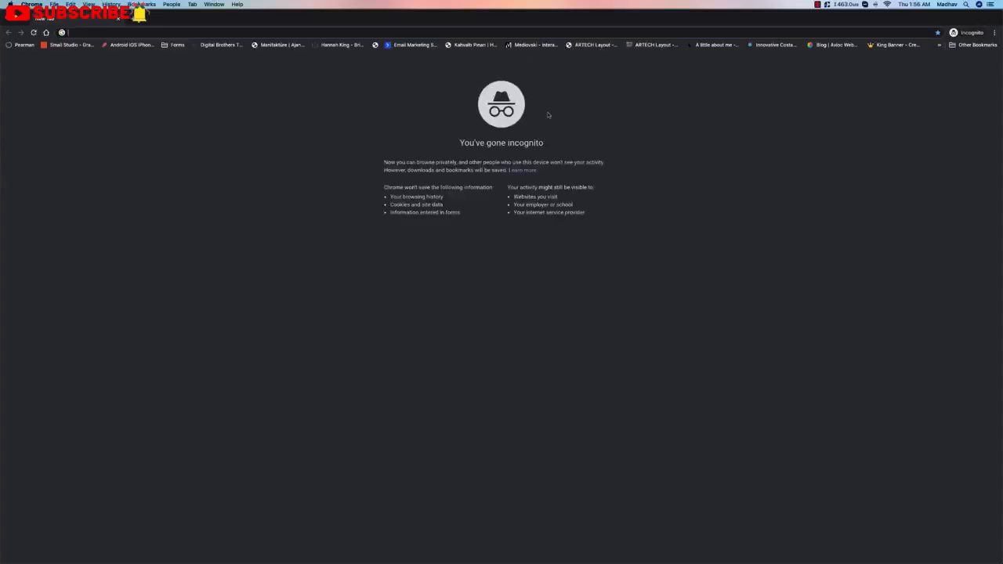
{"action": "key", "text": "super+v"}
{"action": "key", "text": "Return"}
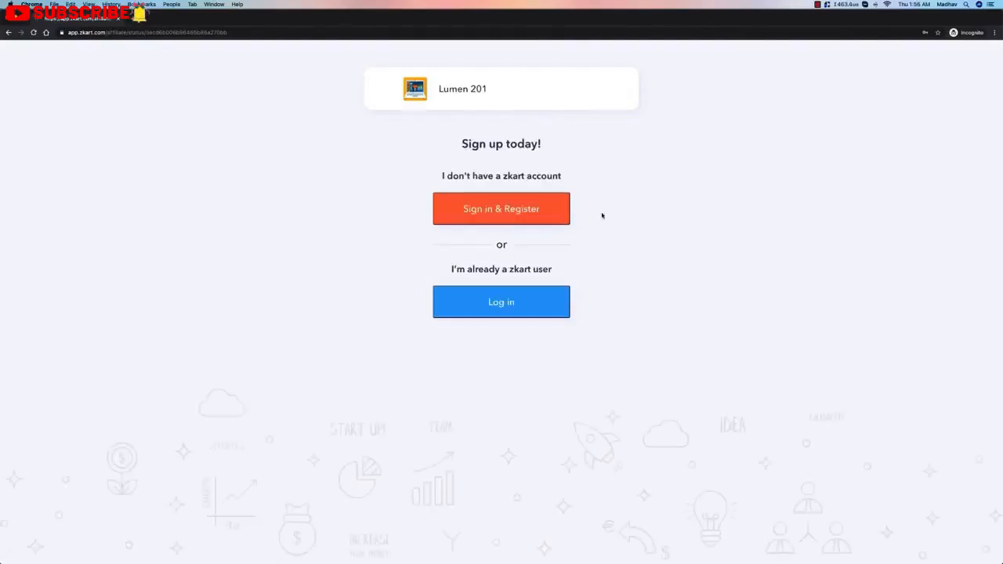
- Log in to zkart as an existing user with the saved email and account password
{"action": "left_click", "coordinate": [512, 312]}
{"action": "left_click", "coordinate": [497, 199]}
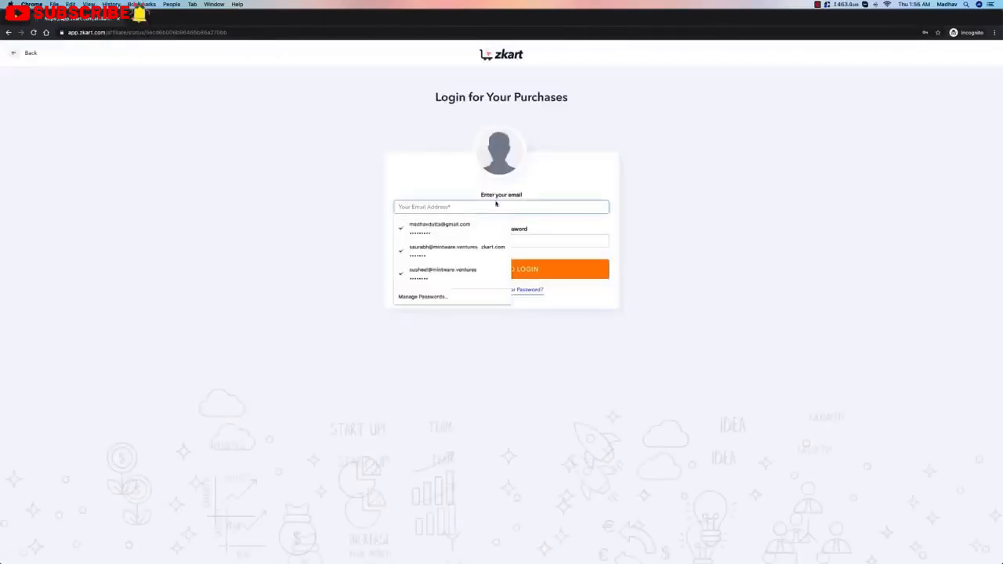
{"action": "left_click", "coordinate": [501, 229]}
{"action": "left_click", "coordinate": [530, 270]}
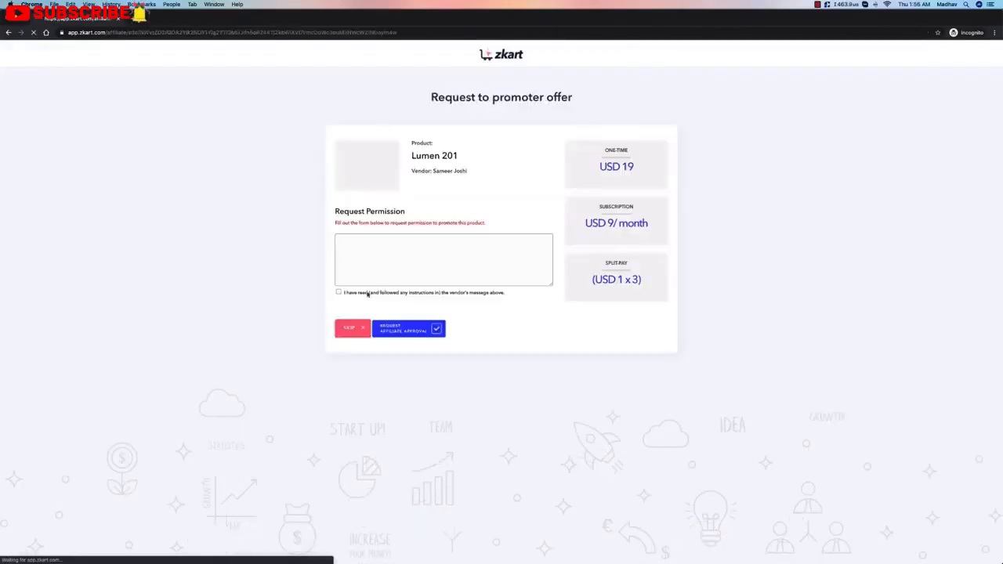
- Enter the permission request "Please allow me to promote" and confirm that the vendor's instructions were read and followed
{"action": "left_click", "coordinate": [369, 246]}
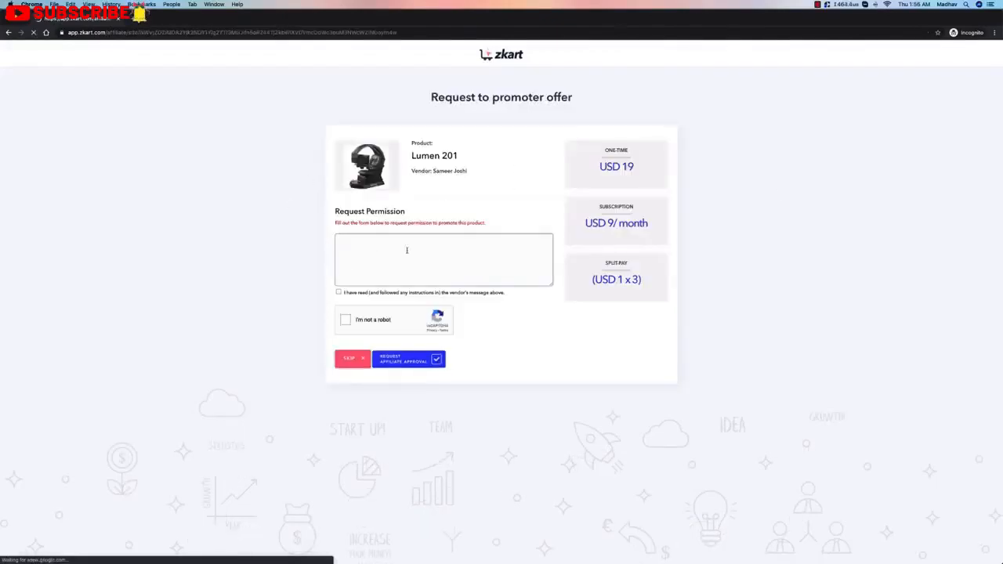
{"action": "type", "text": "Please allow me to promote"}
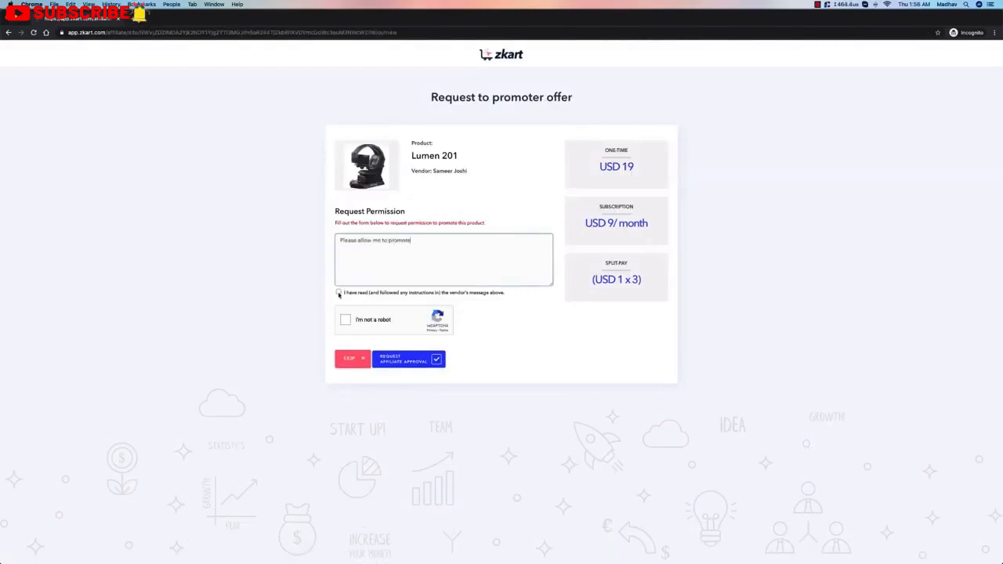
{"action": "left_click", "coordinate": [339, 293]}
- Complete the reCAPTCHA by selecting all squares with stairs, and submit the affiliate approval request for Lumen 201
{"action": "left_click", "coordinate": [346, 320]}
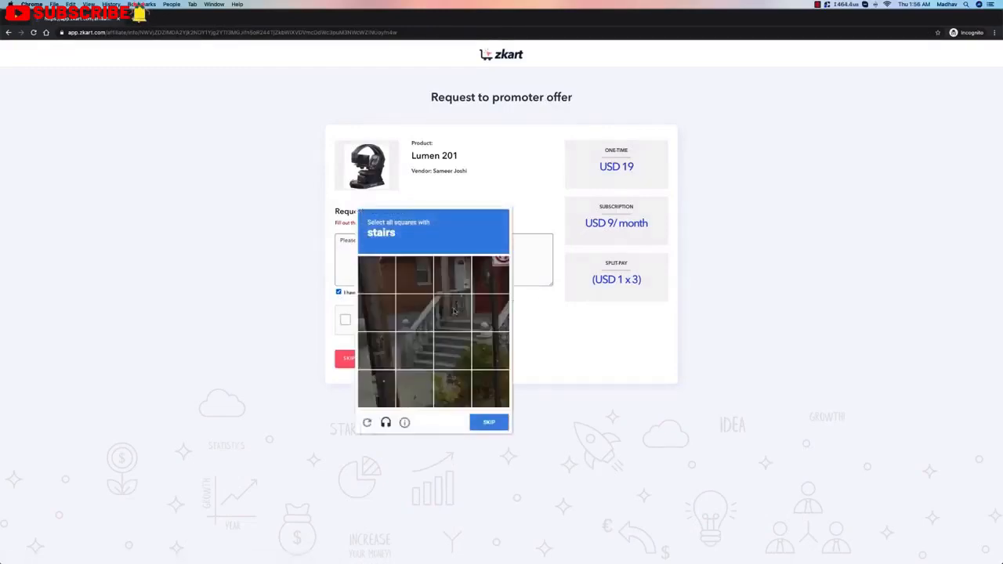
{"action": "left_click", "coordinate": [453, 312]}
{"action": "left_click", "coordinate": [415, 312]}
{"action": "left_click", "coordinate": [415, 351]}
{"action": "left_click", "coordinate": [452, 351]}
{"action": "left_click", "coordinate": [490, 351]}
{"action": "left_click", "coordinate": [490, 312]}
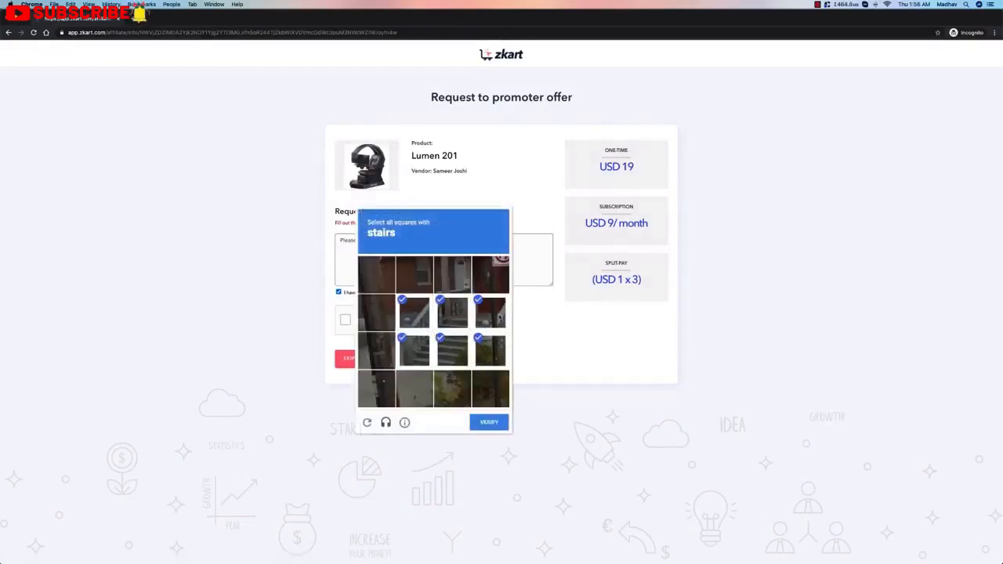
{"action": "left_click", "coordinate": [492, 424]}
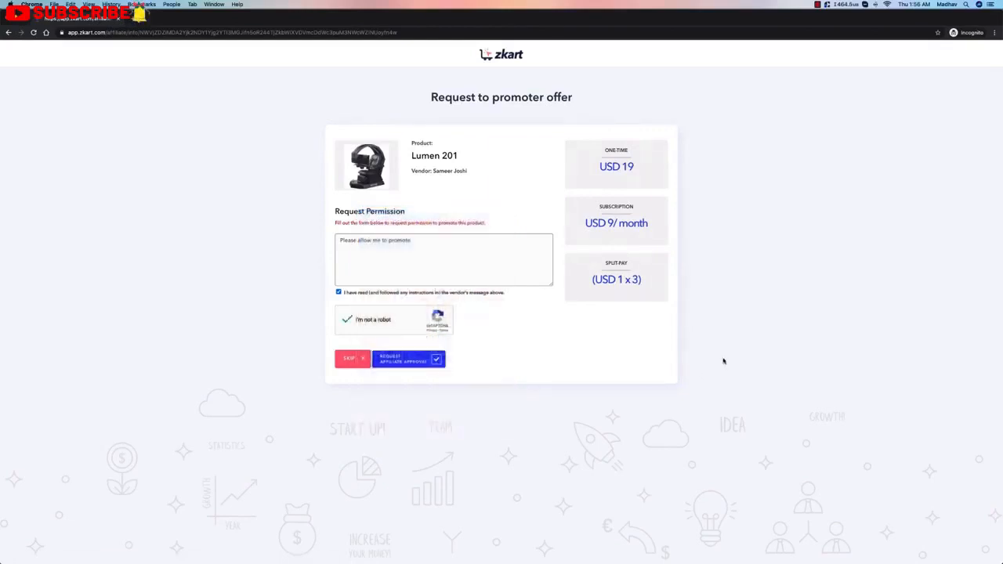
{"action": "left_click", "coordinate": [404, 362]}
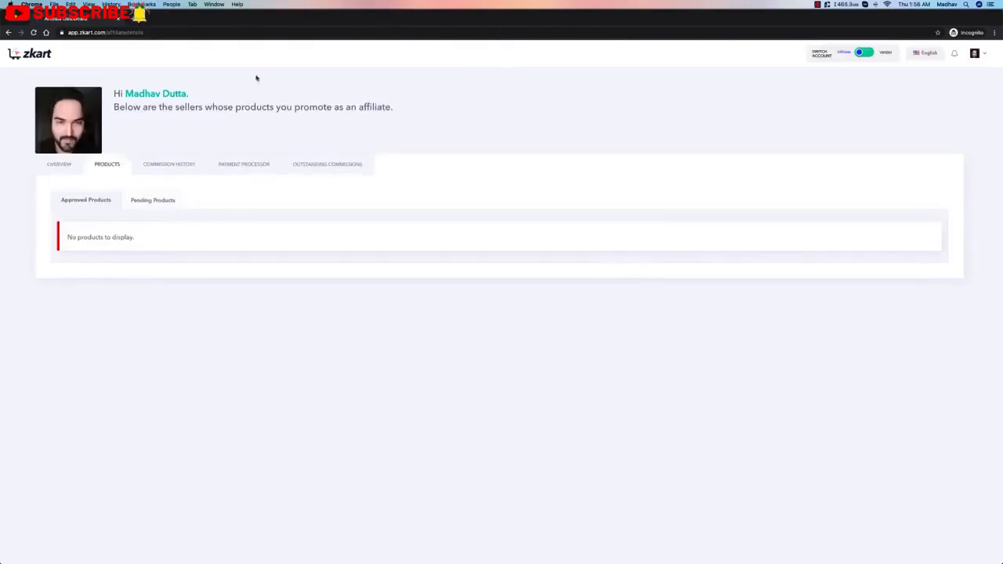
- View the affiliate activity overview, and open the details of the pending Lumen 201 product
{"action": "left_click", "coordinate": [62, 169]}
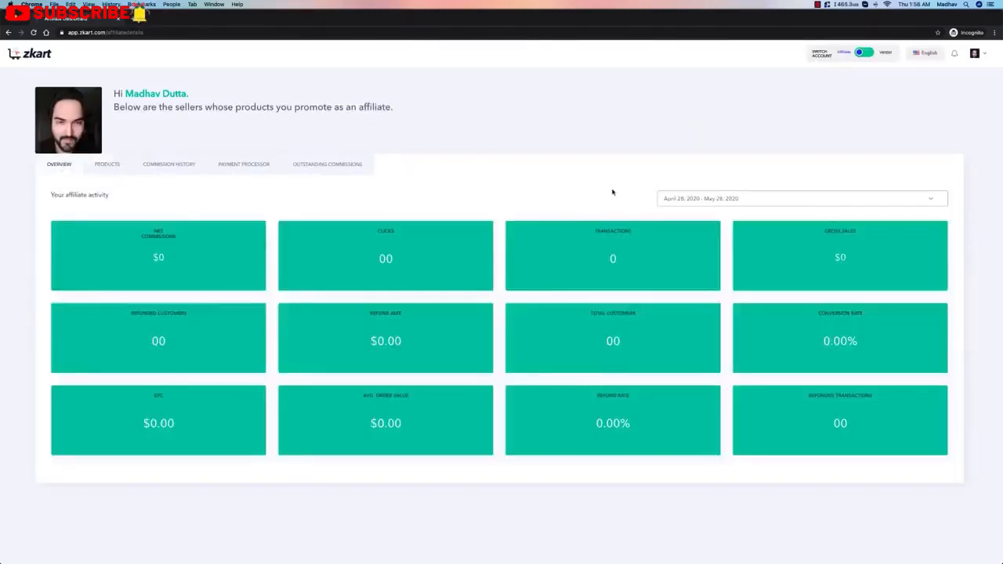
{"action": "left_click", "coordinate": [103, 166]}
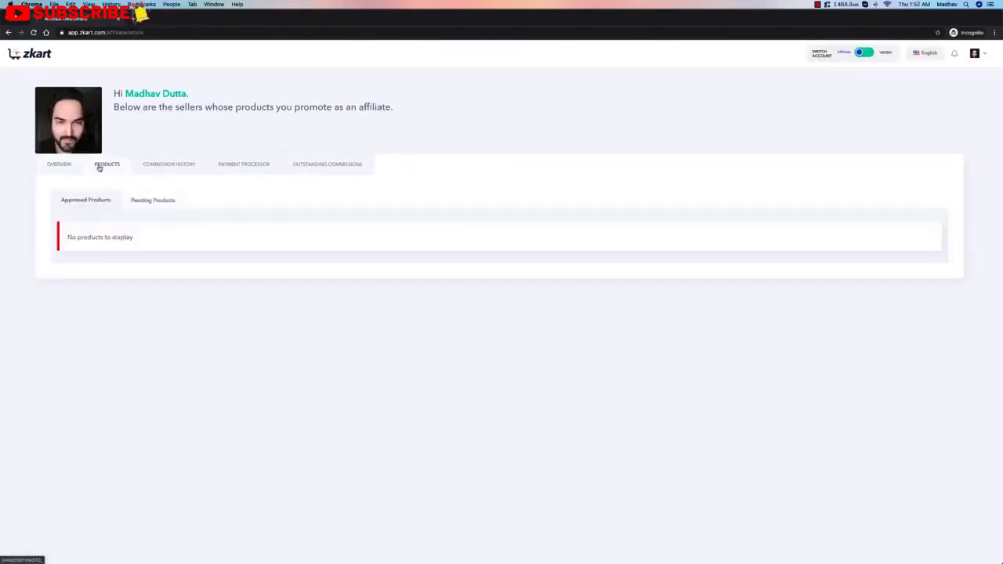
{"action": "left_click", "coordinate": [139, 201]}
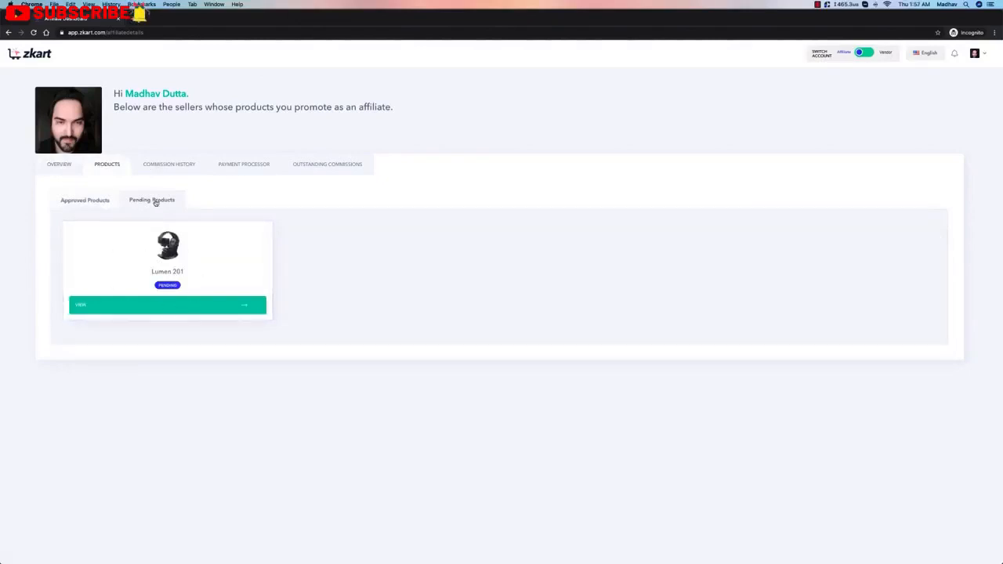
{"action": "left_click", "coordinate": [236, 306]}
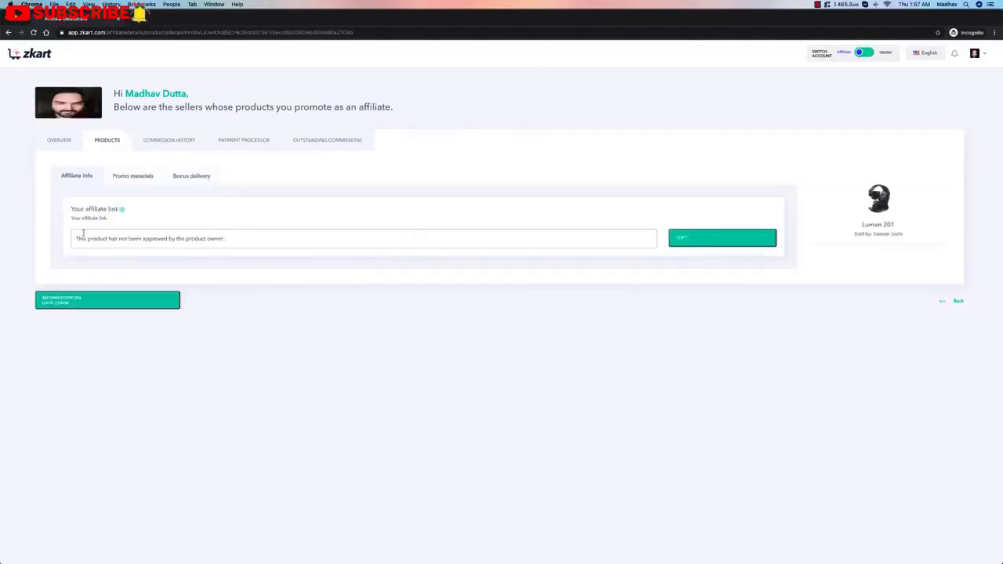
- Return to the vendor account's browser window and view the affiliates overview, My Affiliates and Requests sections
{"action": "left_click_drag", "start_coordinate": [175, 23], "coordinate": [784, 29]}
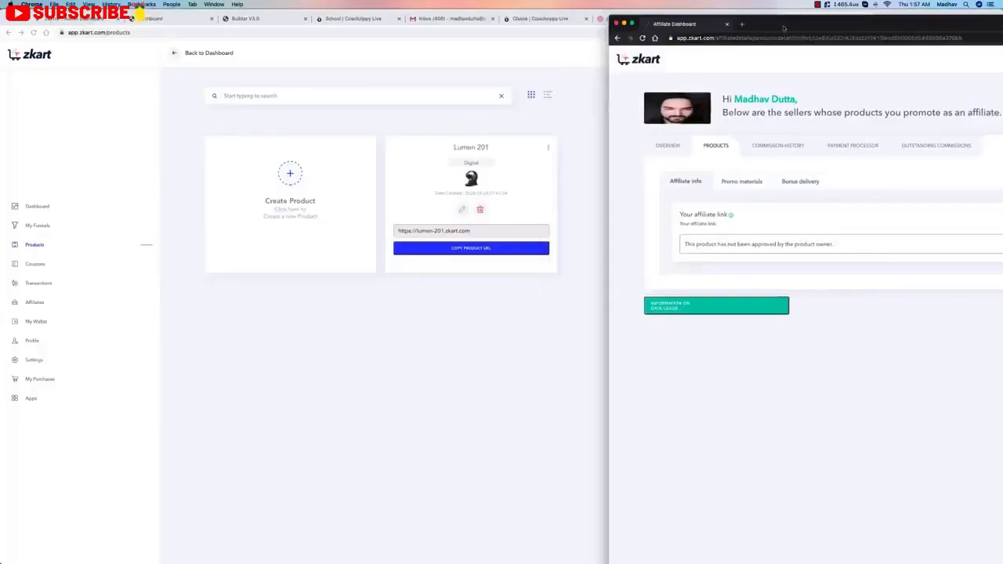
{"action": "left_click", "coordinate": [593, 123]}
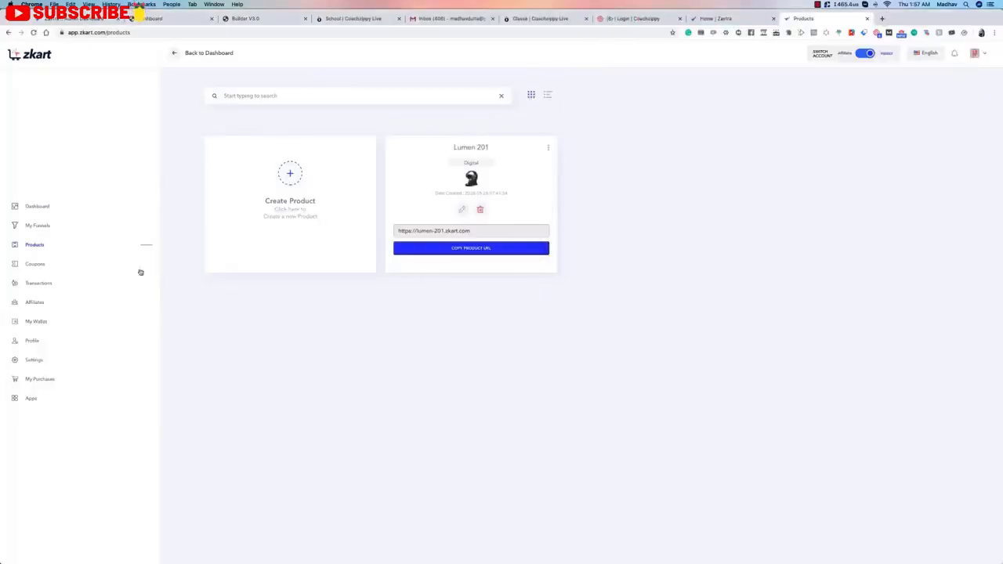
{"action": "left_click", "coordinate": [36, 305]}
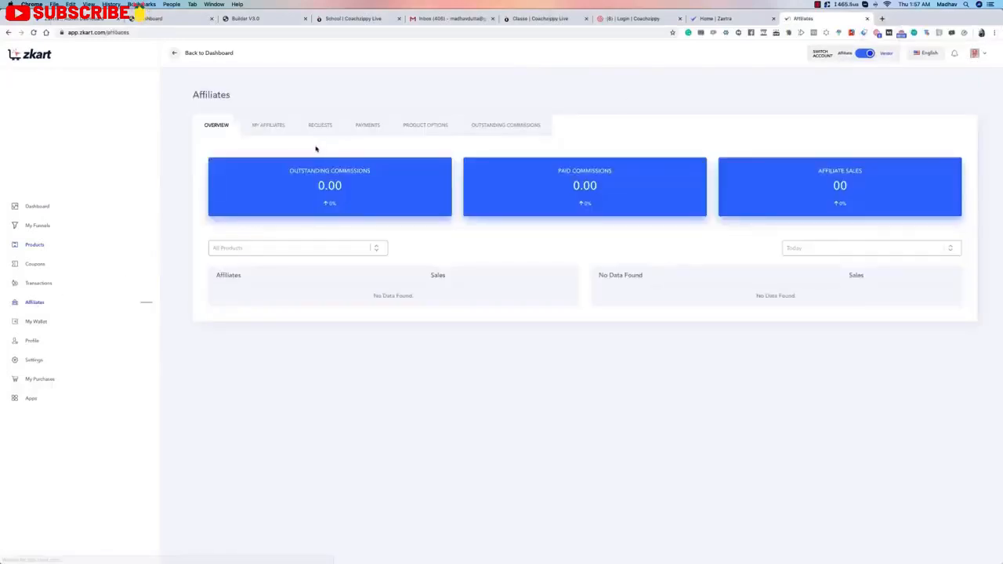
{"action": "left_click", "coordinate": [269, 127]}
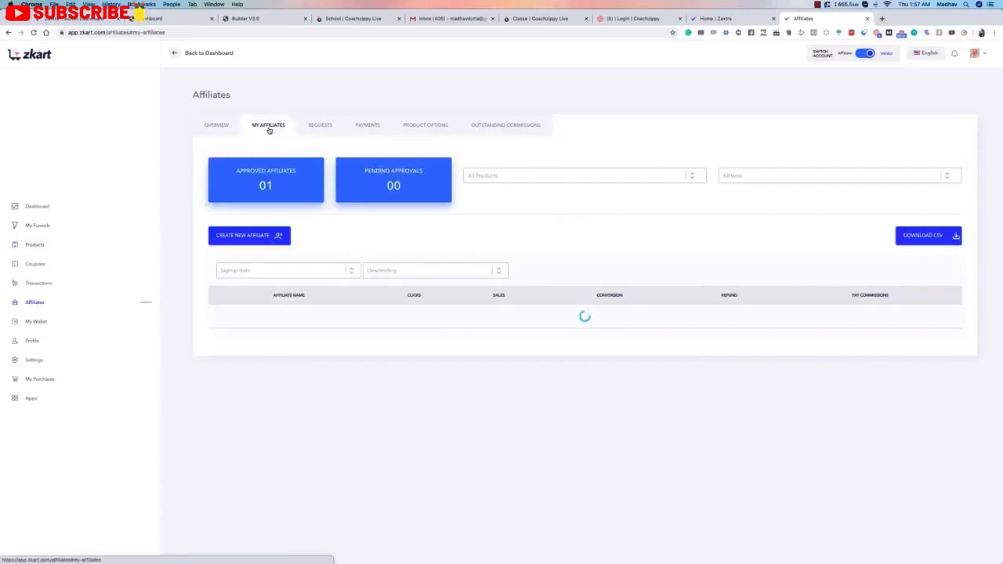
{"action": "left_click", "coordinate": [309, 128]}
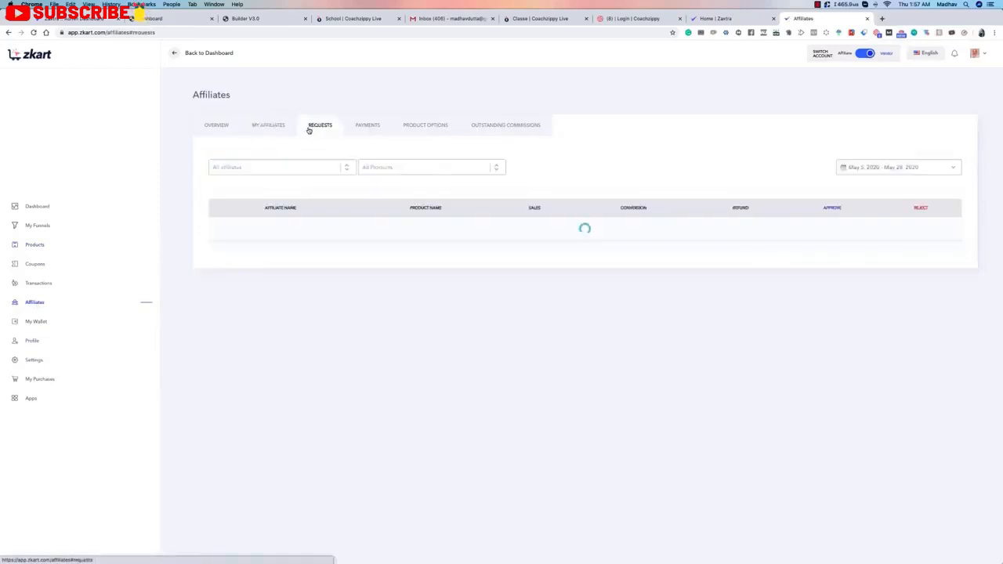
- Go back to the My Affiliates list, point out the listed affiliate's email, and open that affiliate's profile
{"action": "left_click", "coordinate": [278, 127]}
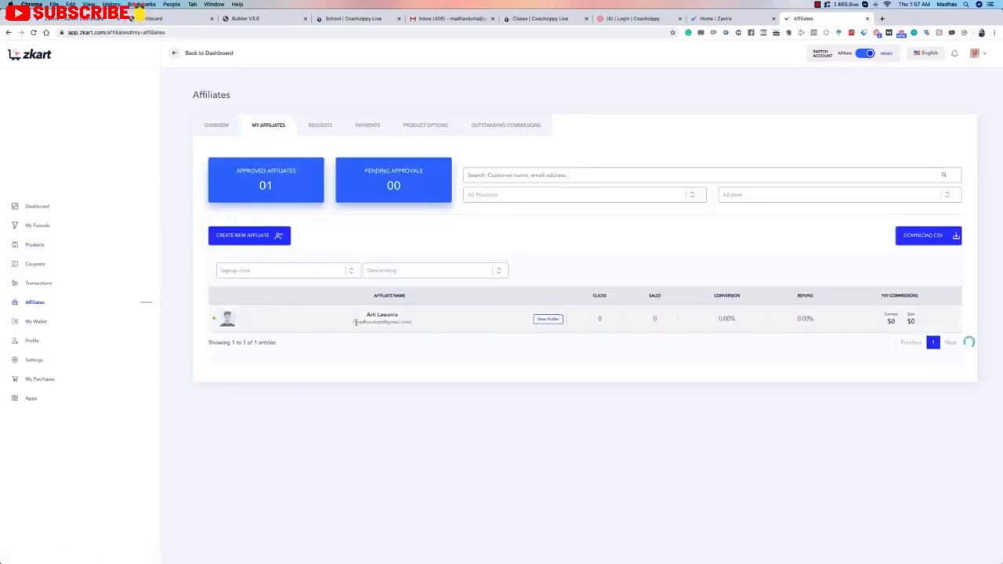
{"action": "left_click_drag", "start_coordinate": [355, 322], "coordinate": [410, 323]}
{"action": "left_click", "coordinate": [389, 323]}
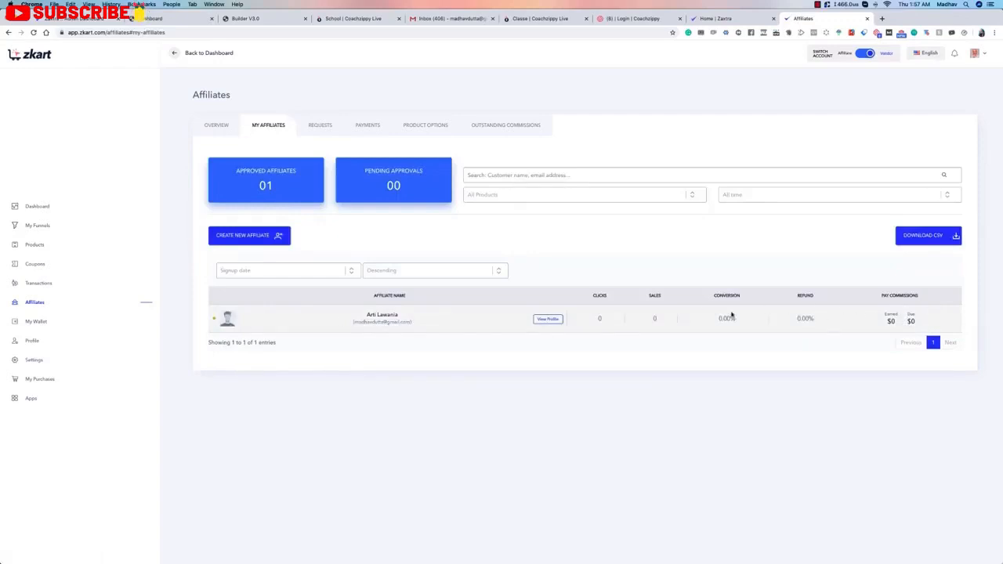
{"action": "left_click", "coordinate": [549, 319]}
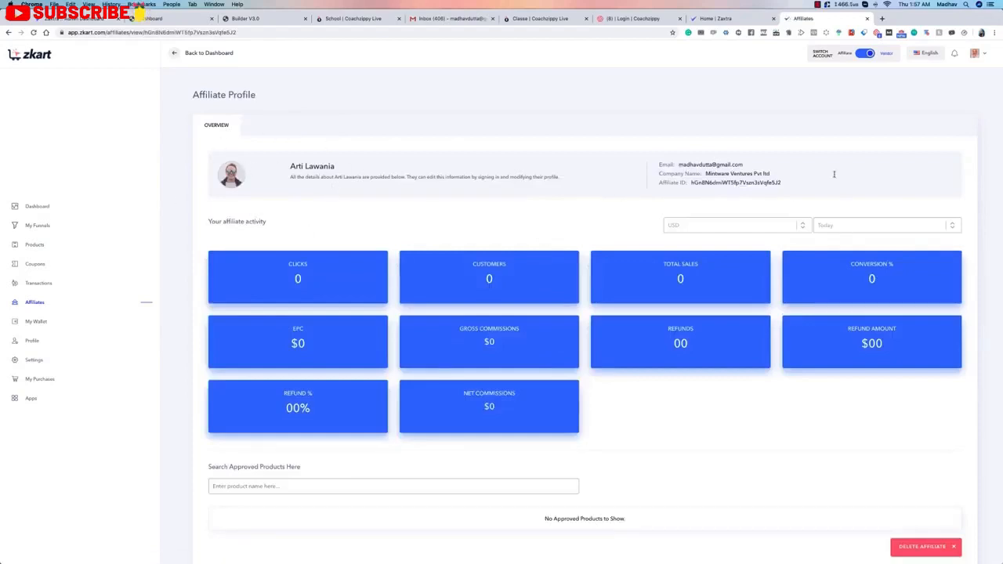
- Highlight the email, name, company name and affiliate ID on the affiliate profile
{"action": "left_click_drag", "start_coordinate": [754, 167], "coordinate": [677, 166]}
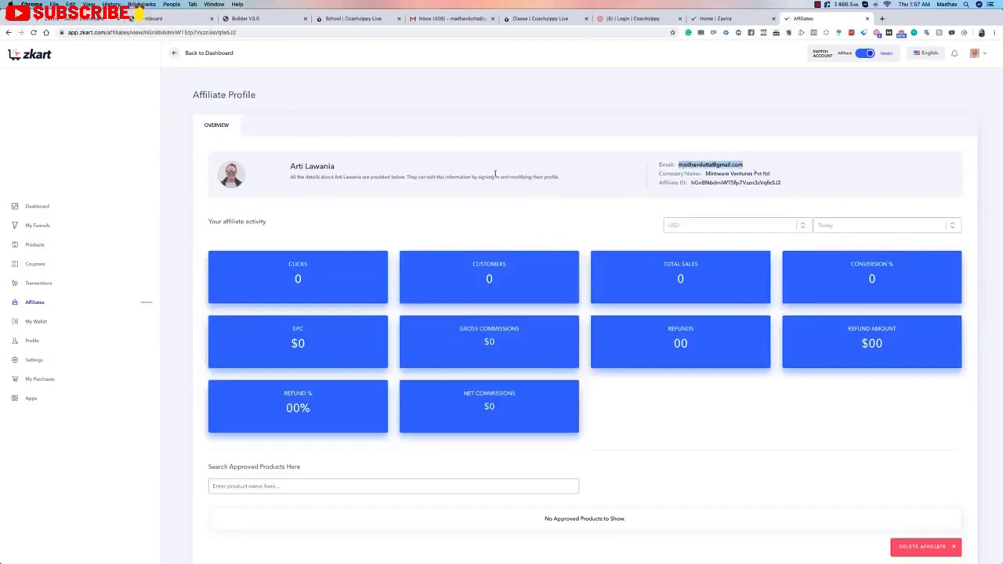
{"action": "left_click_drag", "start_coordinate": [337, 167], "coordinate": [286, 168]}
{"action": "left_click", "coordinate": [289, 179]}
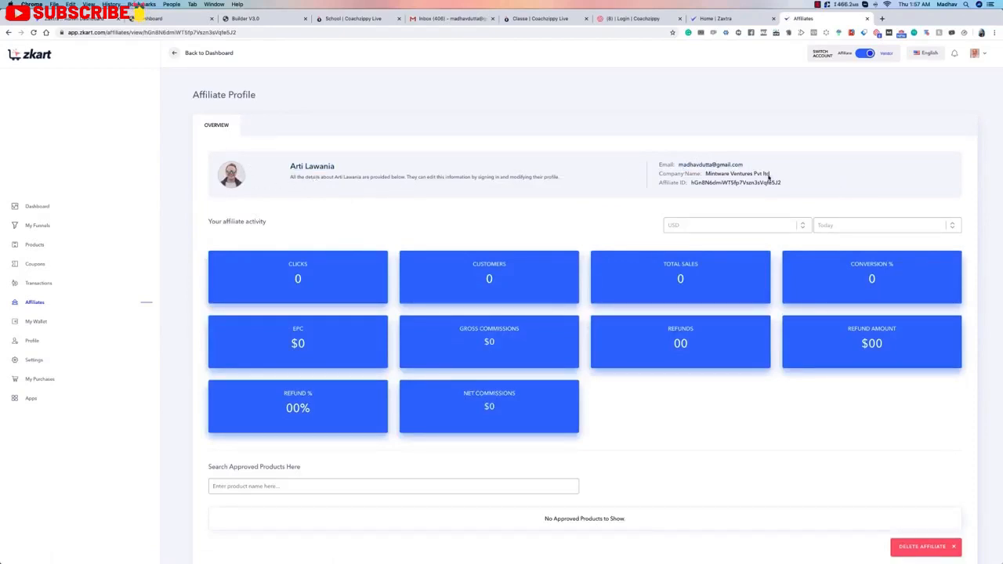
{"action": "left_click_drag", "start_coordinate": [769, 177], "coordinate": [801, 189]}
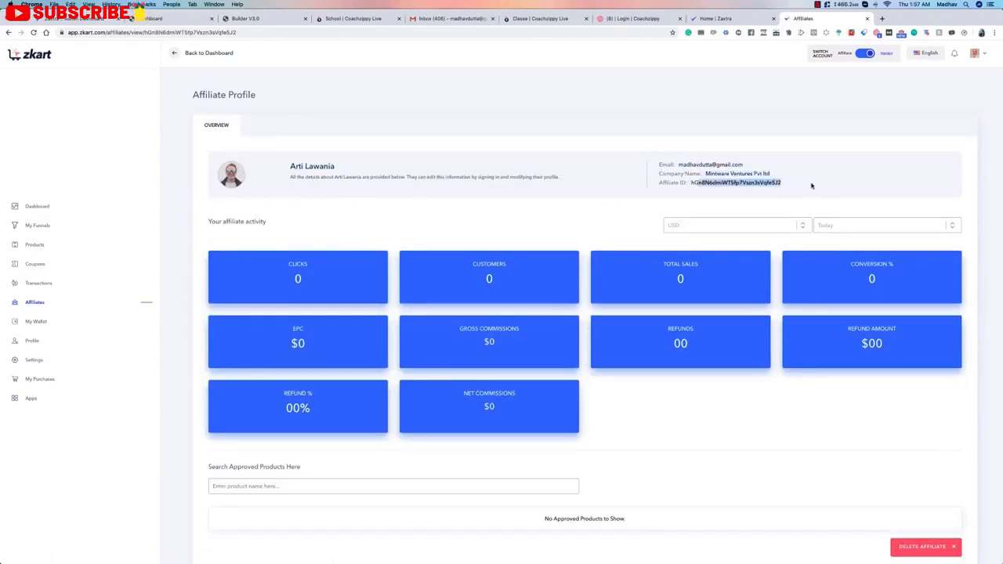
- Check the currency choices for the affiliate's activity and the search field for approved products, leaving both unchanged
{"action": "scroll", "coordinate": [643, 186], "scroll_direction": "down", "scroll_amount": 1}
{"action": "left_click", "coordinate": [753, 208]}
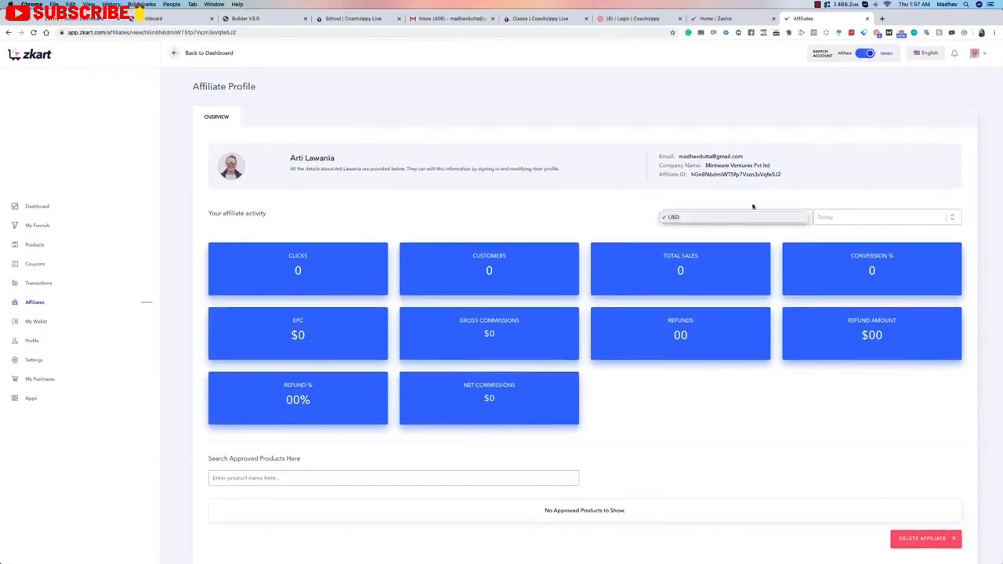
{"action": "left_click", "coordinate": [840, 192]}
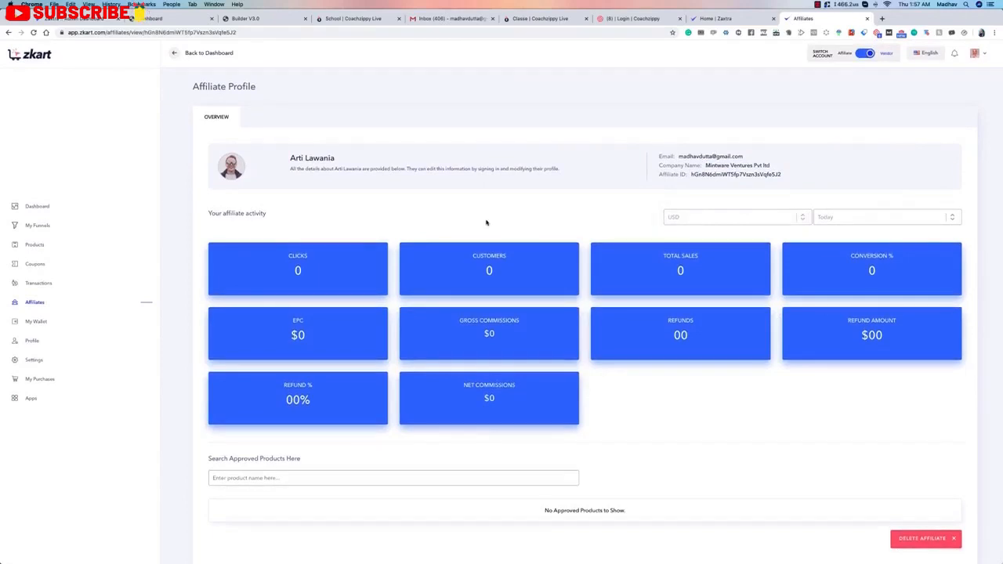
{"action": "left_click", "coordinate": [361, 478]}
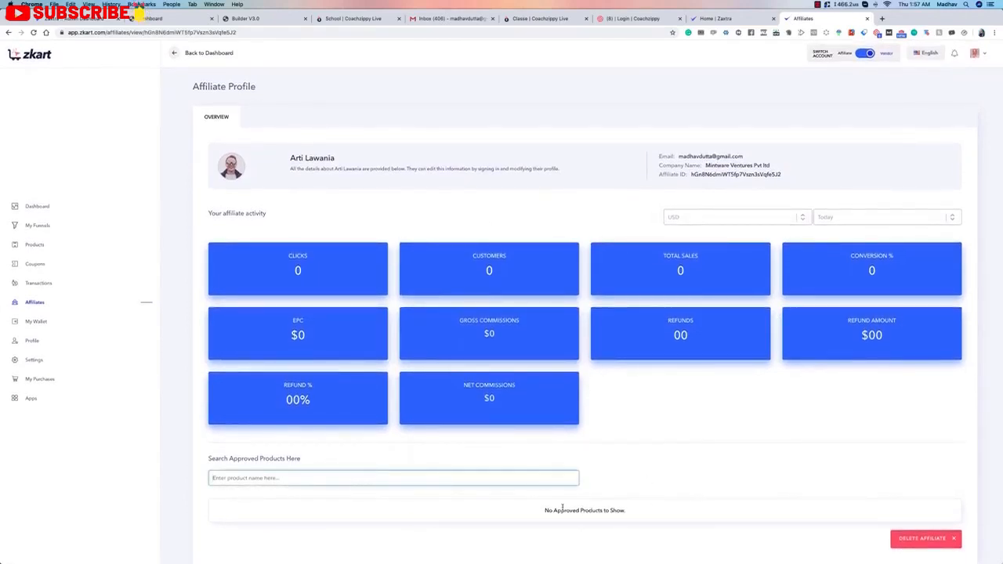
{"action": "left_click", "coordinate": [604, 475]}
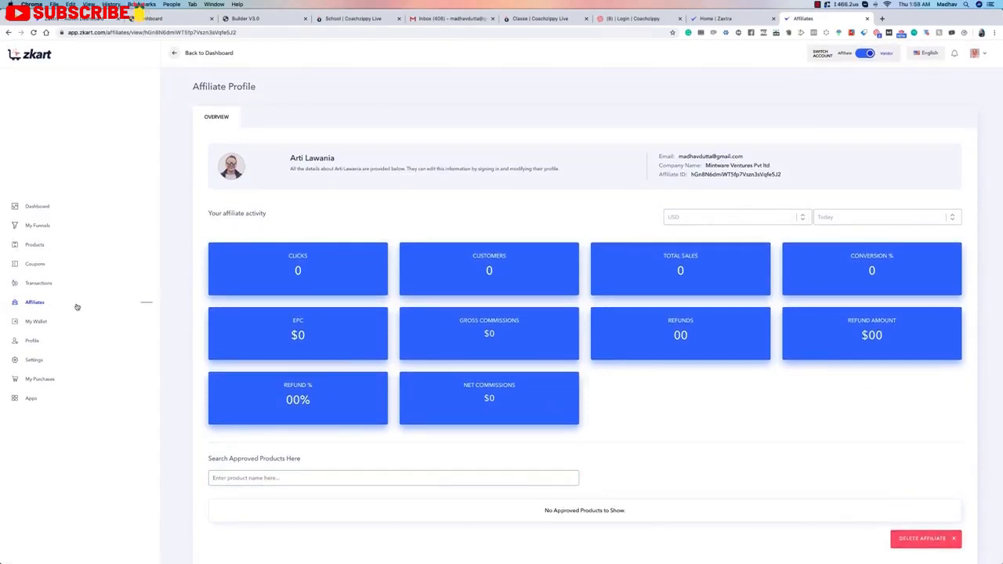
- Return to the affiliates area and view My Affiliates, Outstanding Commissions and Product Options
{"action": "left_click", "coordinate": [35, 304]}
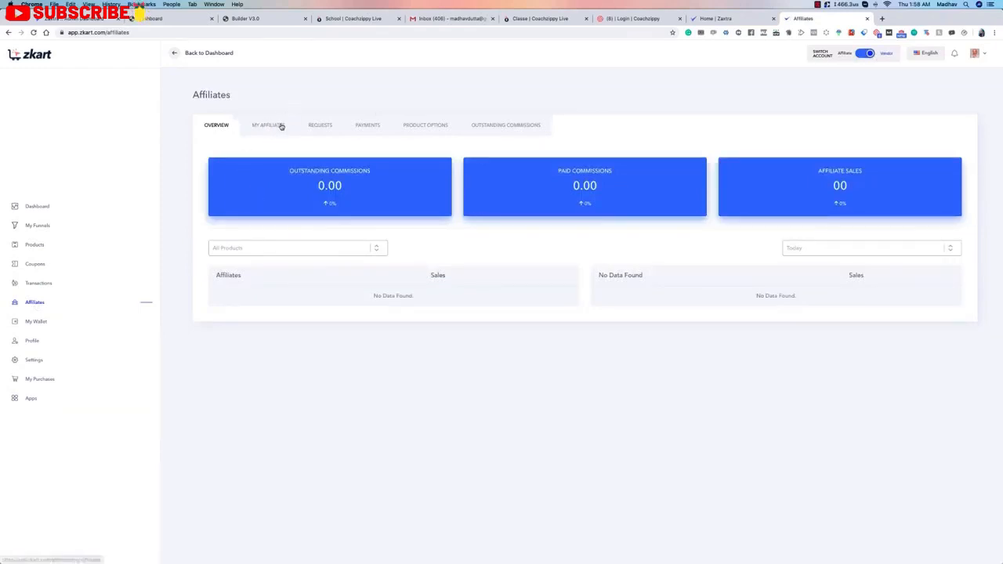
{"action": "left_click", "coordinate": [280, 125]}
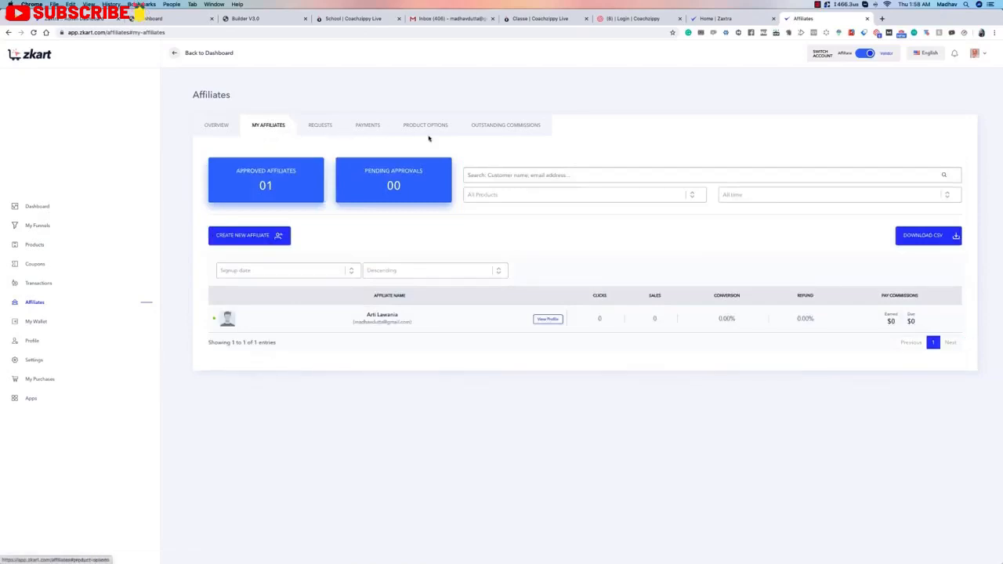
{"action": "left_click", "coordinate": [507, 127]}
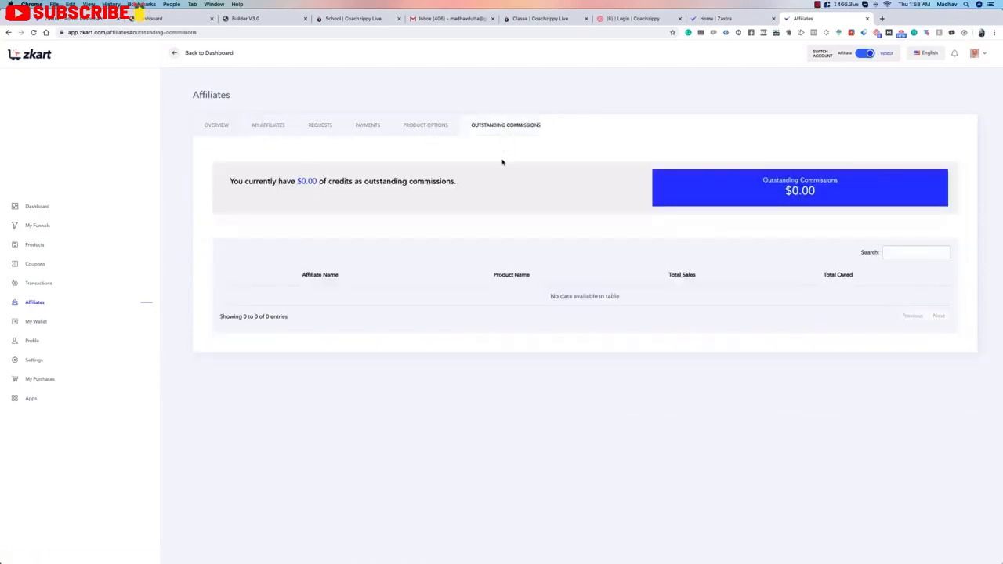
{"action": "left_click", "coordinate": [430, 128]}
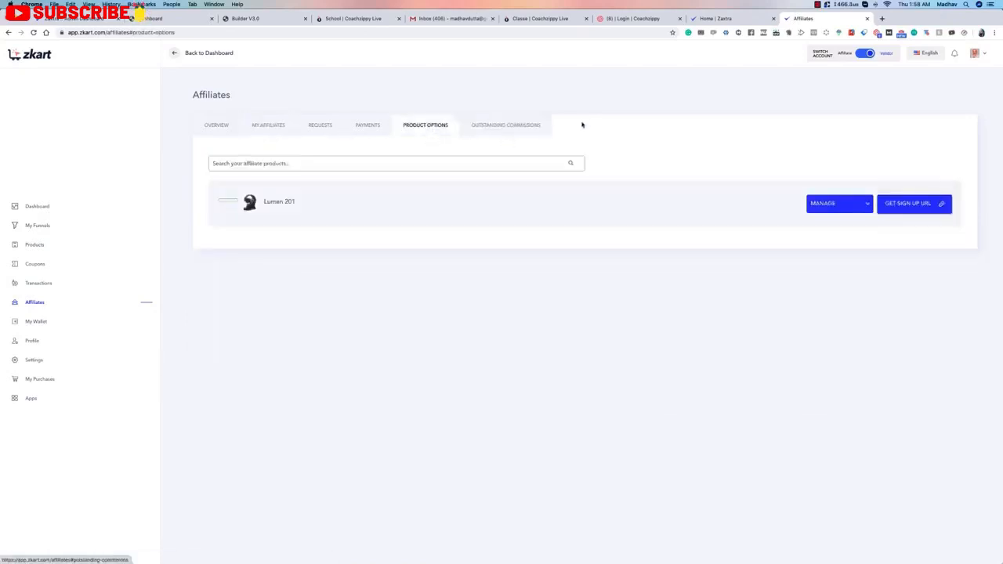
- Review the management choices for Lumen 201, including its sign-up page option, and open its promo materials
{"action": "left_click", "coordinate": [839, 206]}
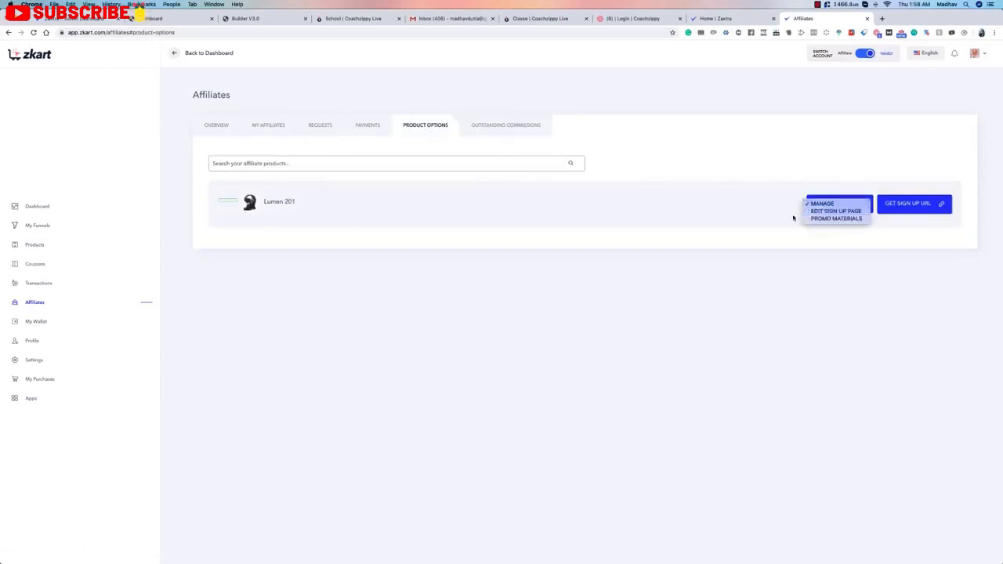
{"action": "left_click", "coordinate": [830, 212]}
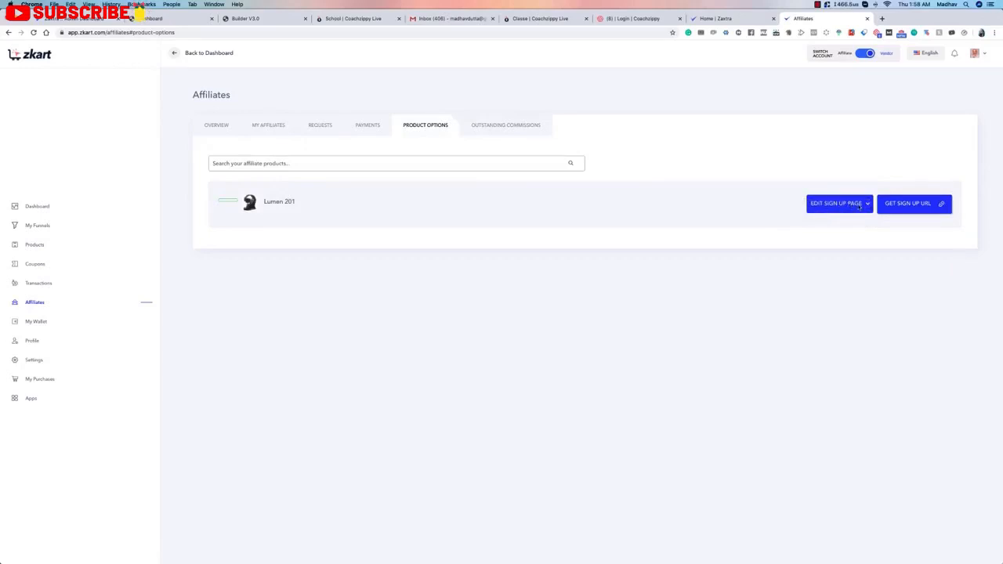
{"action": "left_click", "coordinate": [859, 206]}
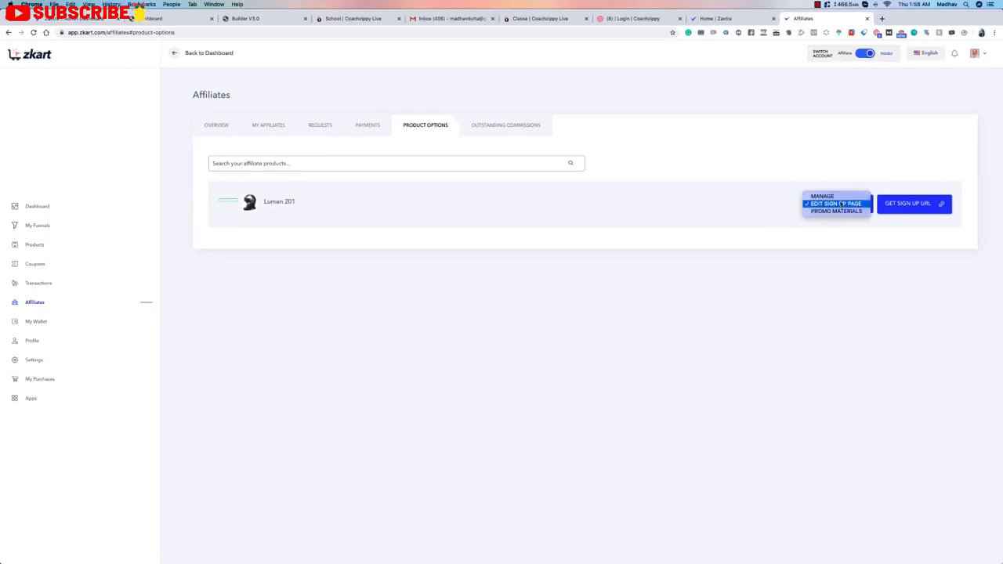
{"action": "left_click", "coordinate": [841, 205]}
{"action": "left_click", "coordinate": [834, 207]}
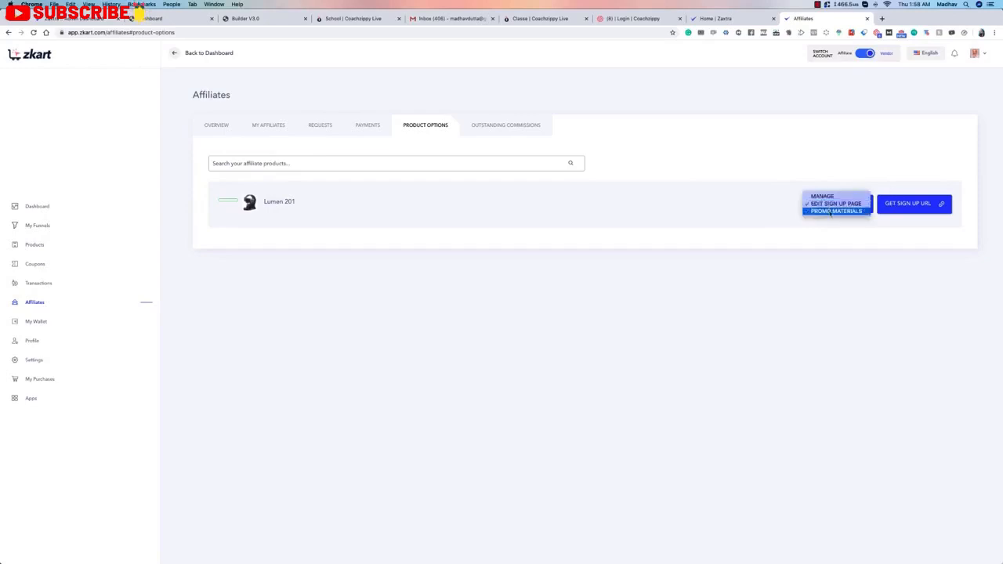
{"action": "left_click", "coordinate": [833, 211]}
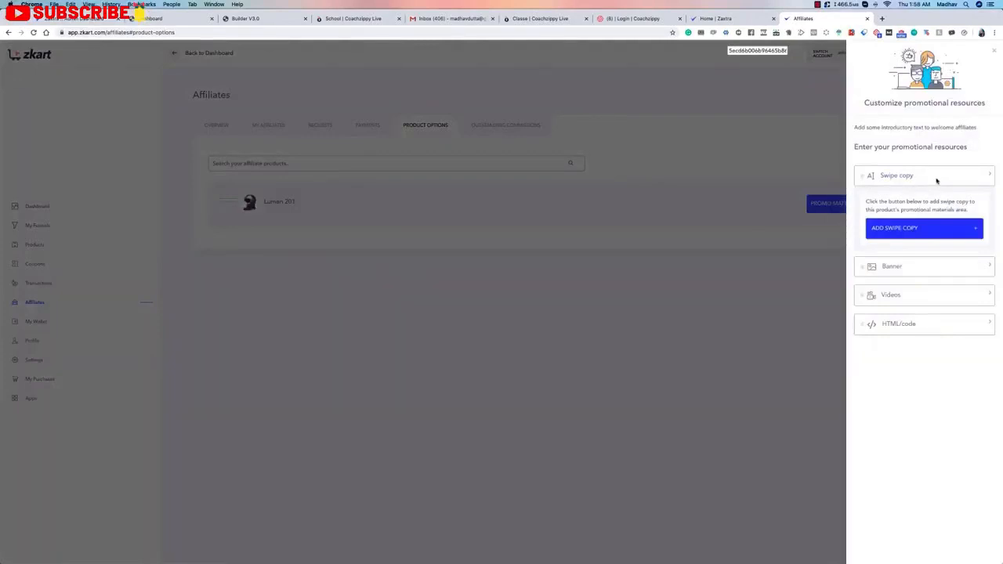
- Open the form for adding swipe copy, look over its name and body fields, and close it without saving
{"action": "left_click", "coordinate": [907, 227]}
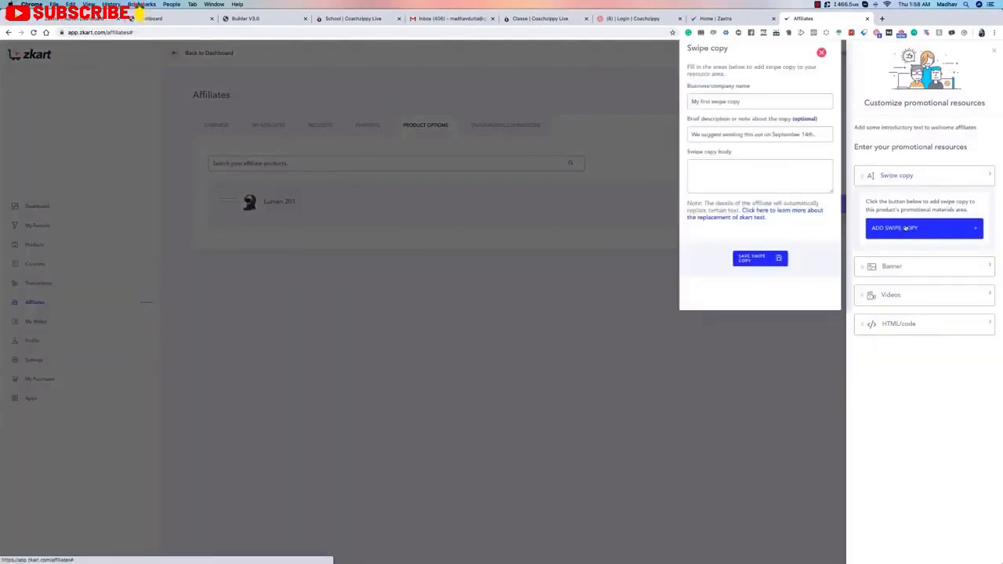
{"action": "left_click", "coordinate": [729, 101]}
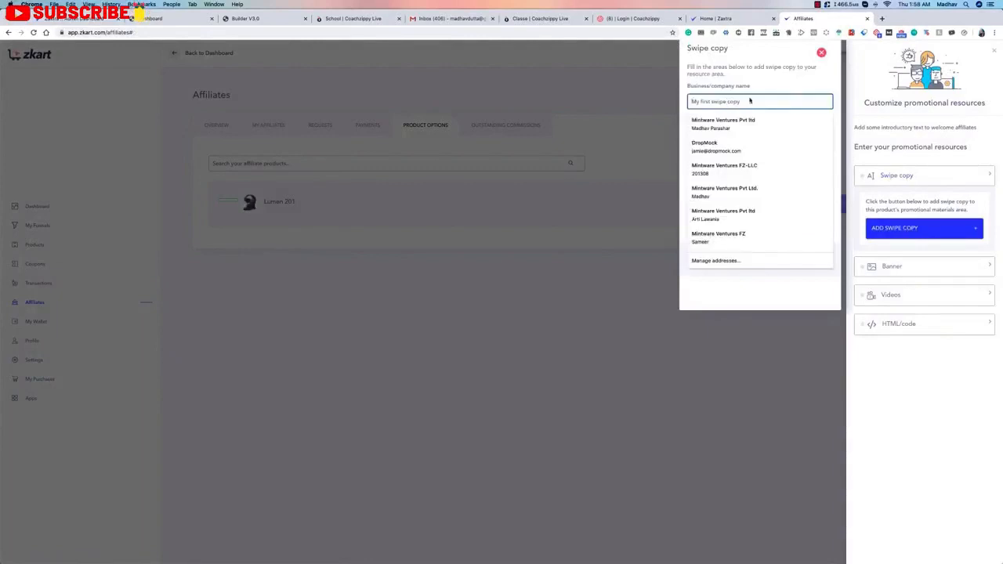
{"action": "left_click", "coordinate": [723, 173]}
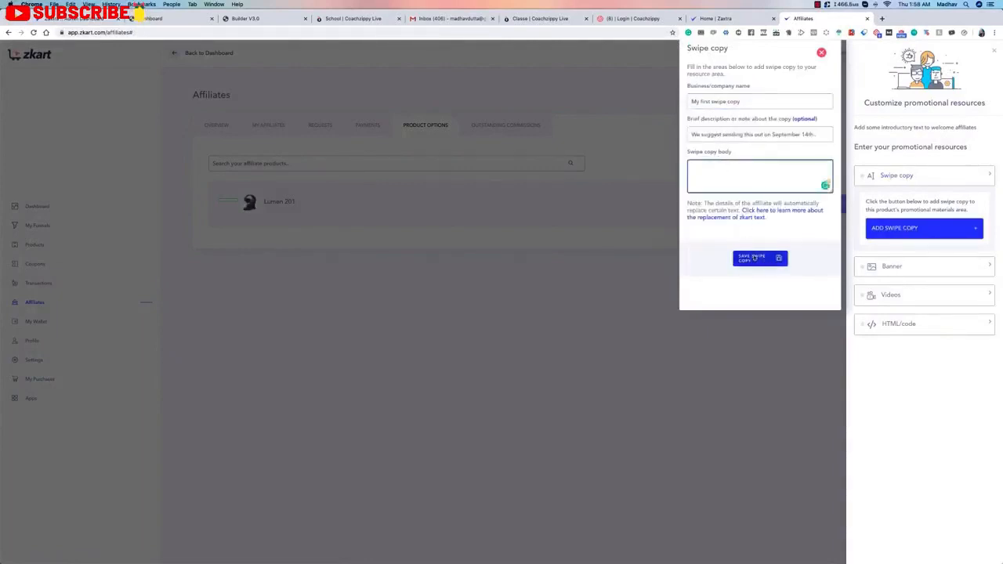
{"action": "left_click", "coordinate": [821, 53]}
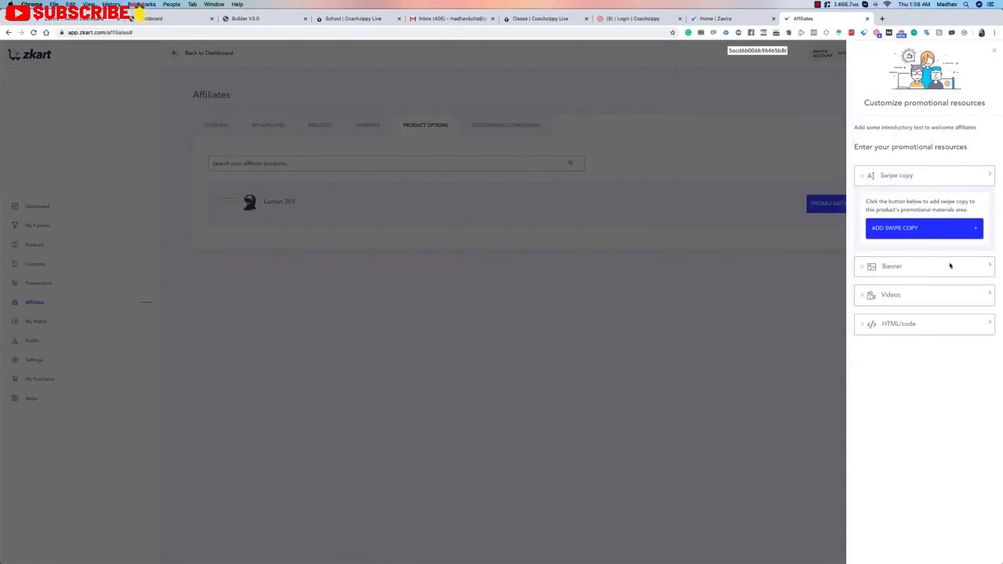
- Look over the forms for adding a banner and a video to the promotional resources, closing each without saving
{"action": "left_click", "coordinate": [990, 267]}
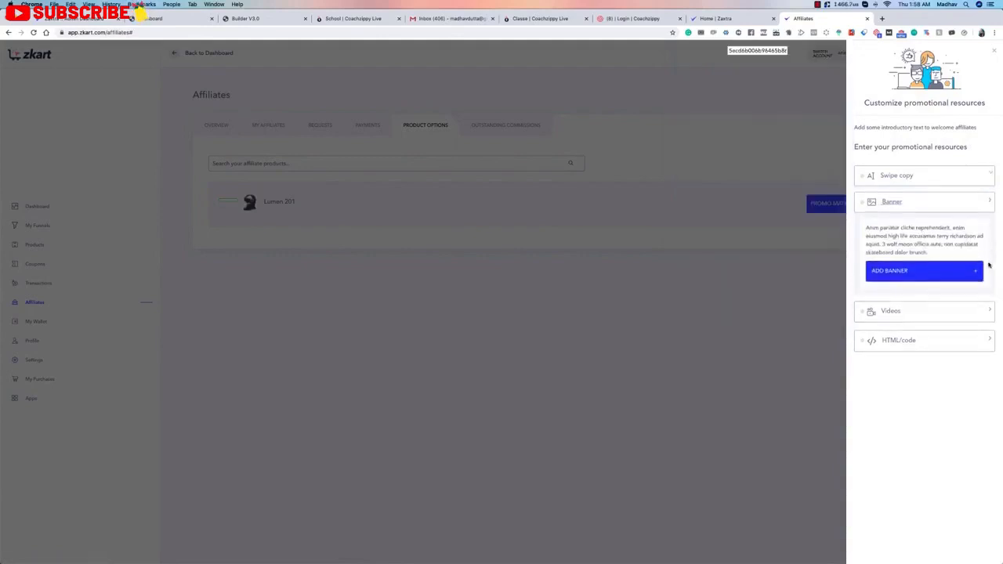
{"action": "left_click", "coordinate": [920, 275]}
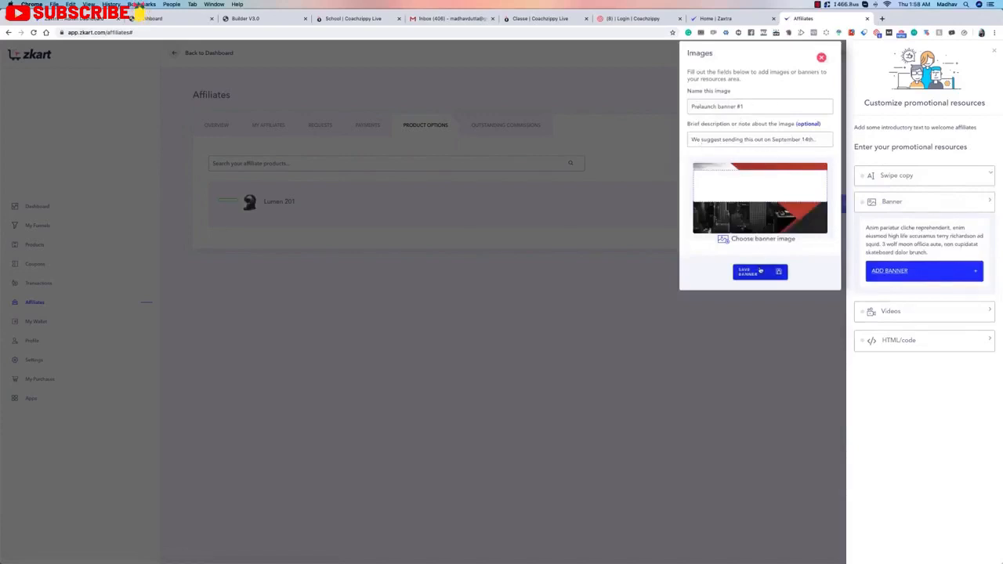
{"action": "left_click", "coordinate": [822, 59]}
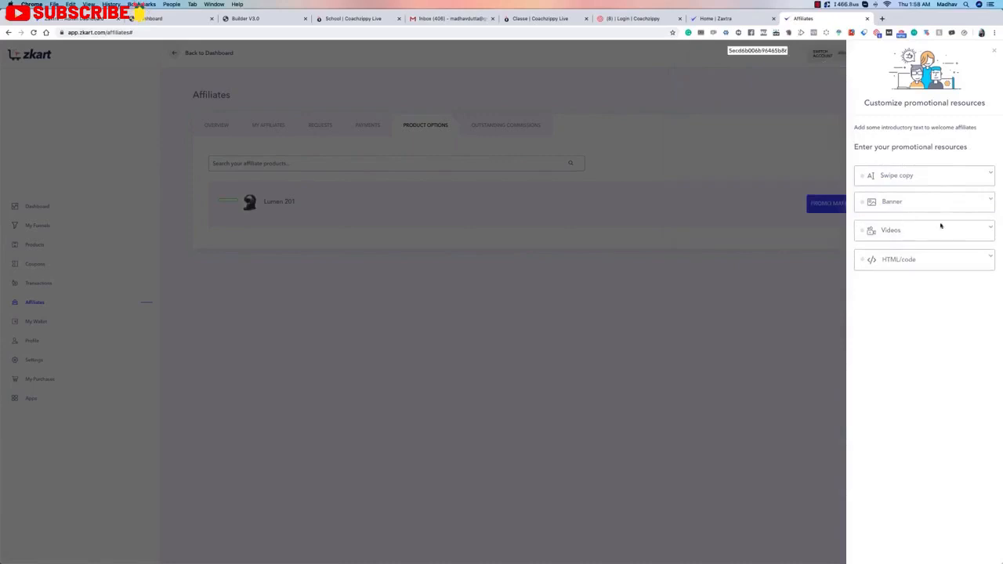
{"action": "left_click", "coordinate": [982, 227]}
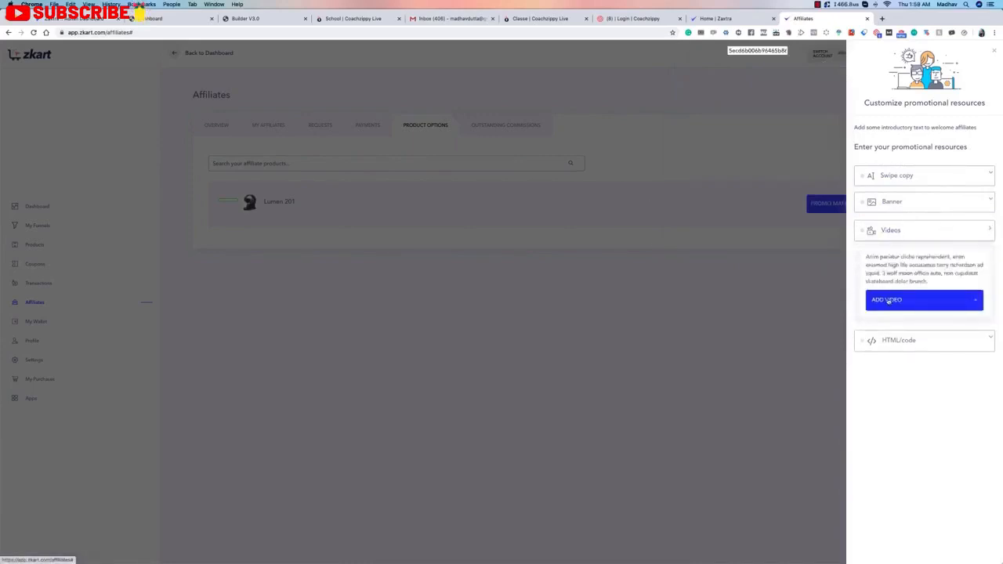
{"action": "left_click", "coordinate": [881, 301]}
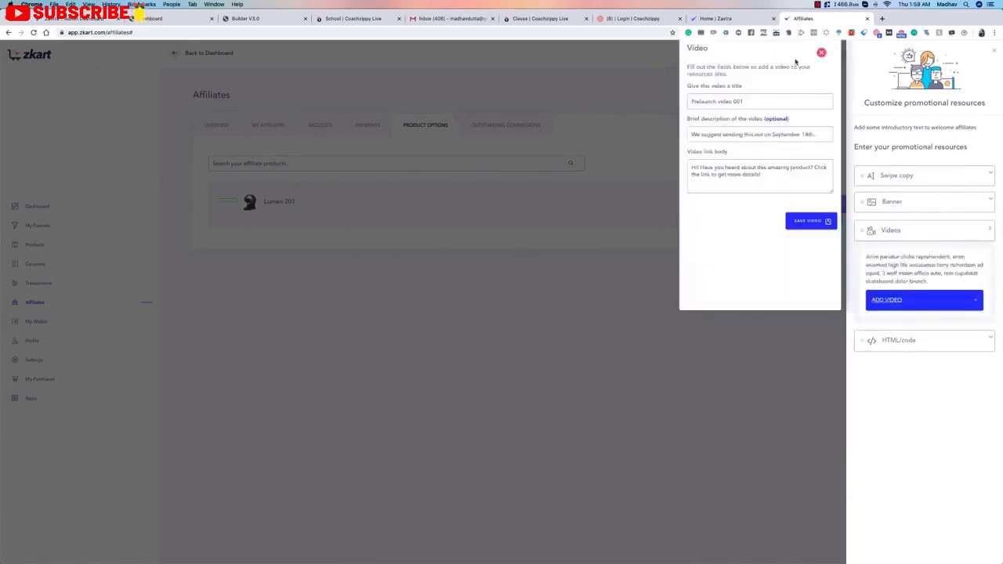
{"action": "left_click", "coordinate": [822, 52]}
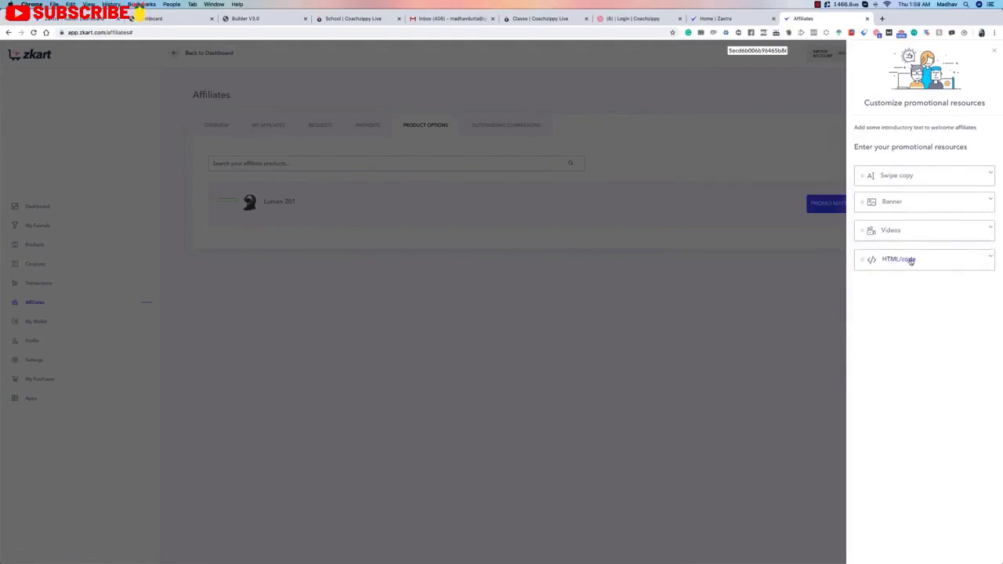
- View the form for adding HTML/code, close it unsaved, and leave the promotional resources
{"action": "left_click", "coordinate": [991, 259]}
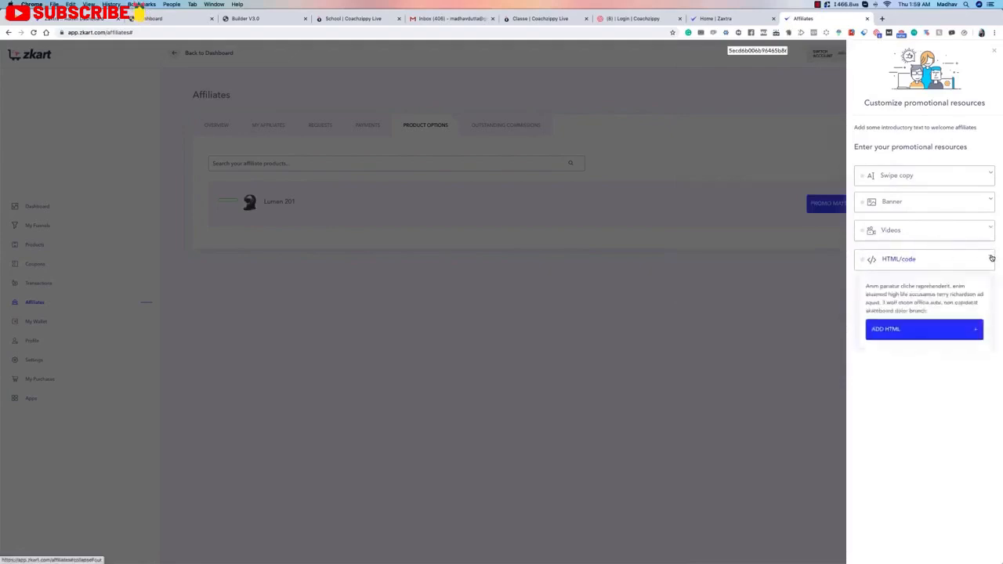
{"action": "left_click", "coordinate": [908, 333]}
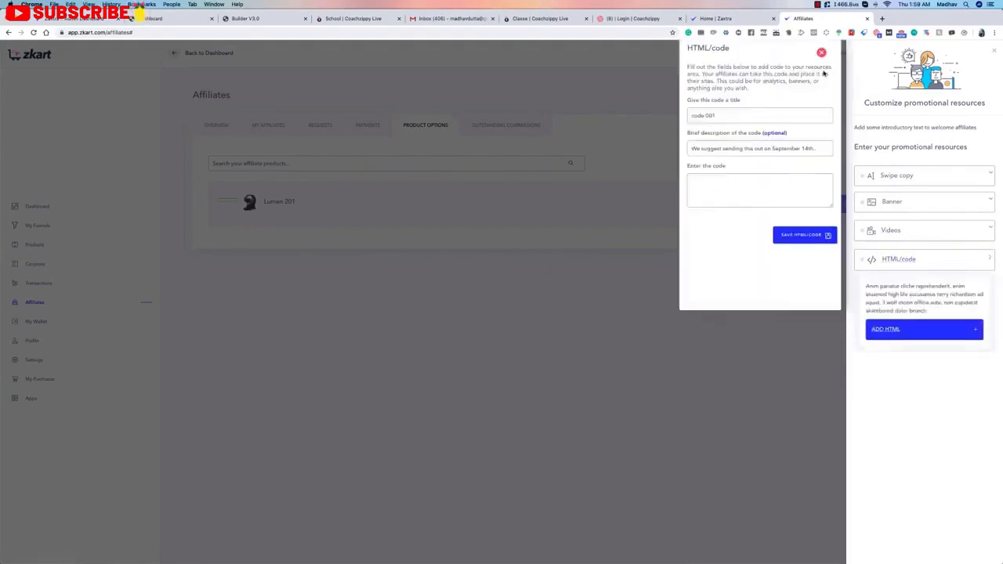
{"action": "left_click", "coordinate": [821, 52]}
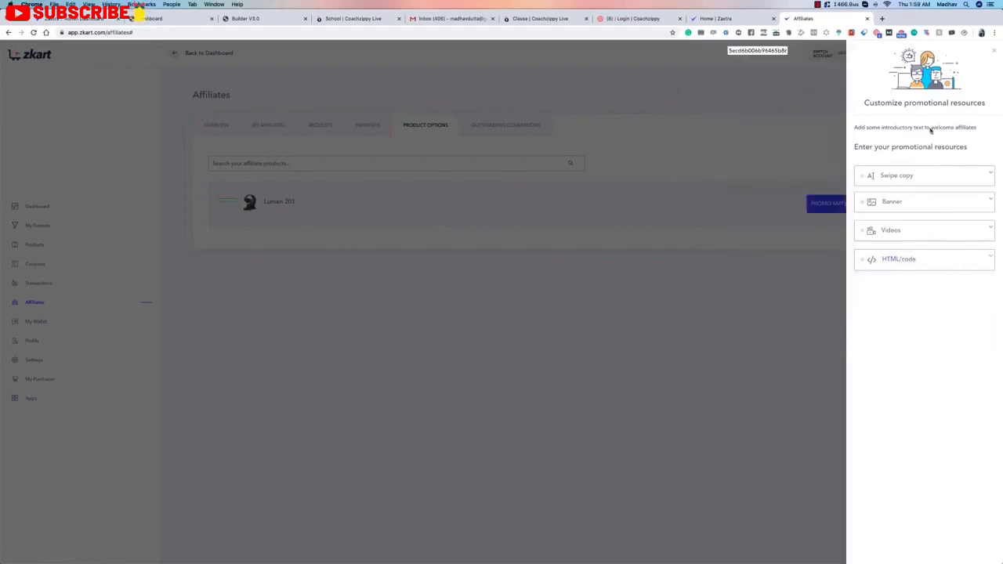
{"action": "left_click", "coordinate": [994, 51]}
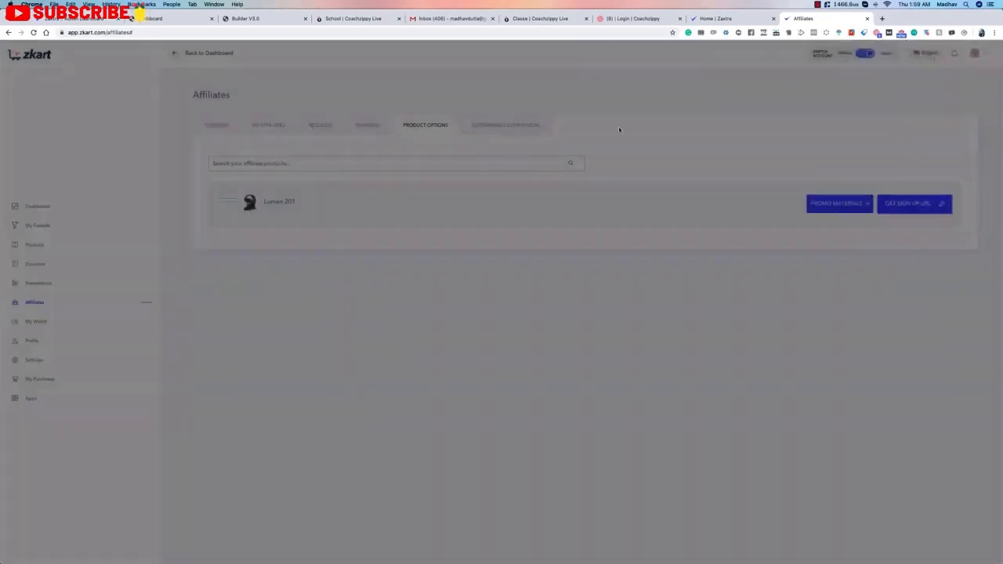
- Set the Lumen 201 management choice back to Manage and open the product's affiliate sign-up URL details
{"action": "left_click", "coordinate": [847, 209]}
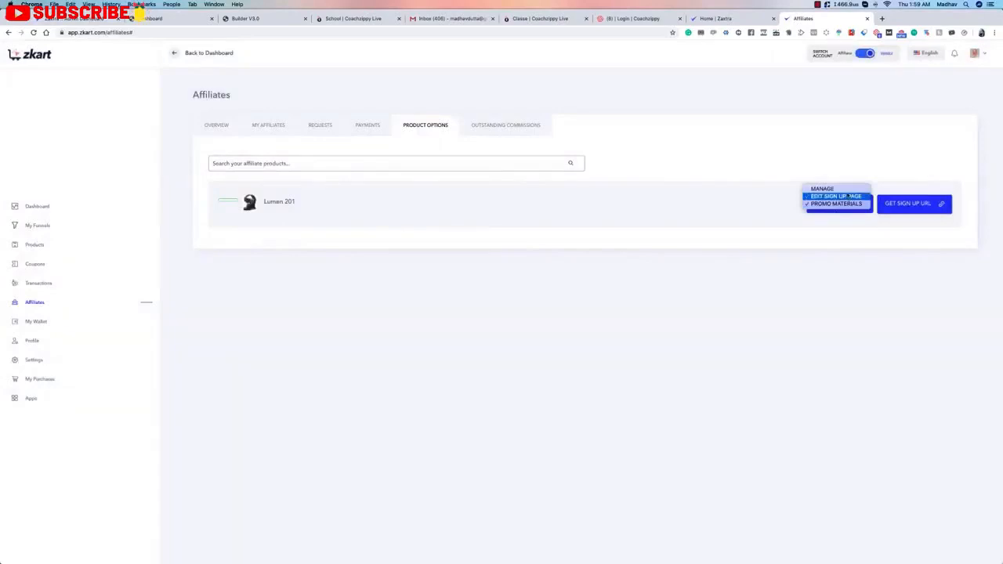
{"action": "left_click", "coordinate": [848, 190]}
{"action": "left_click", "coordinate": [901, 210]}
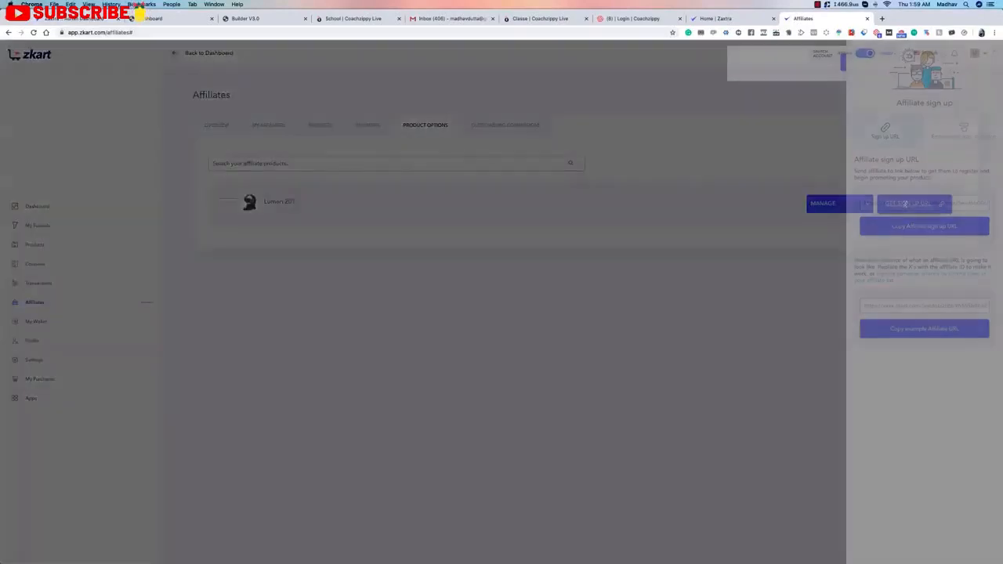
{"action": "left_click", "coordinate": [780, 151]}
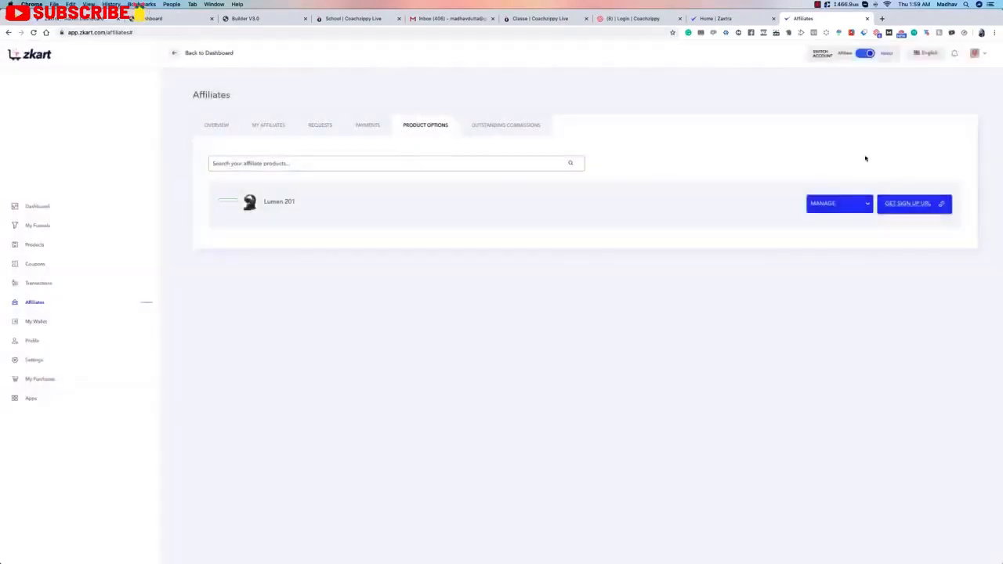
{"action": "left_click", "coordinate": [910, 197]}
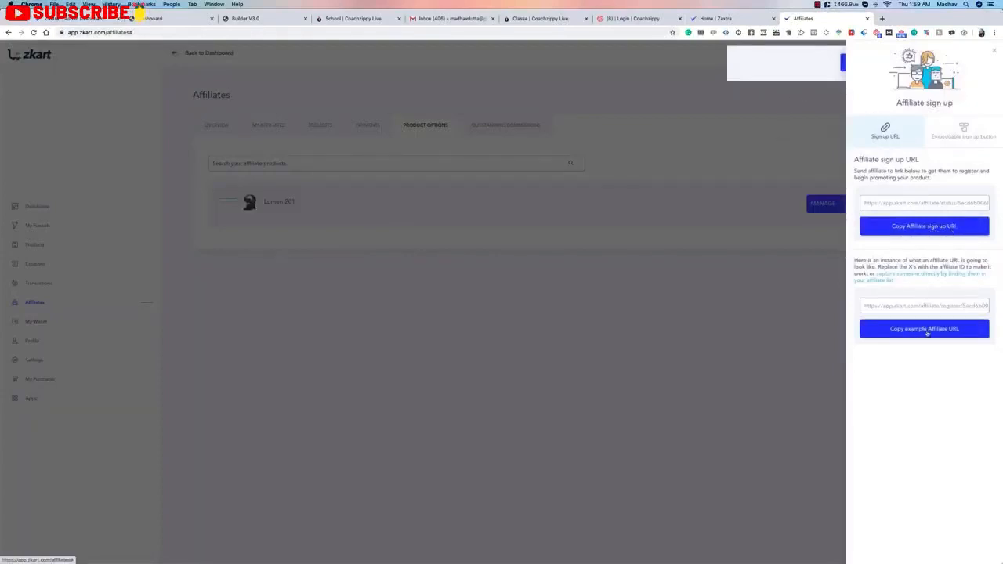
- Show the embeddable sign-up button designs, try the orange one, and choose the blue-purple JOIN TODAY design
{"action": "left_click", "coordinate": [973, 136]}
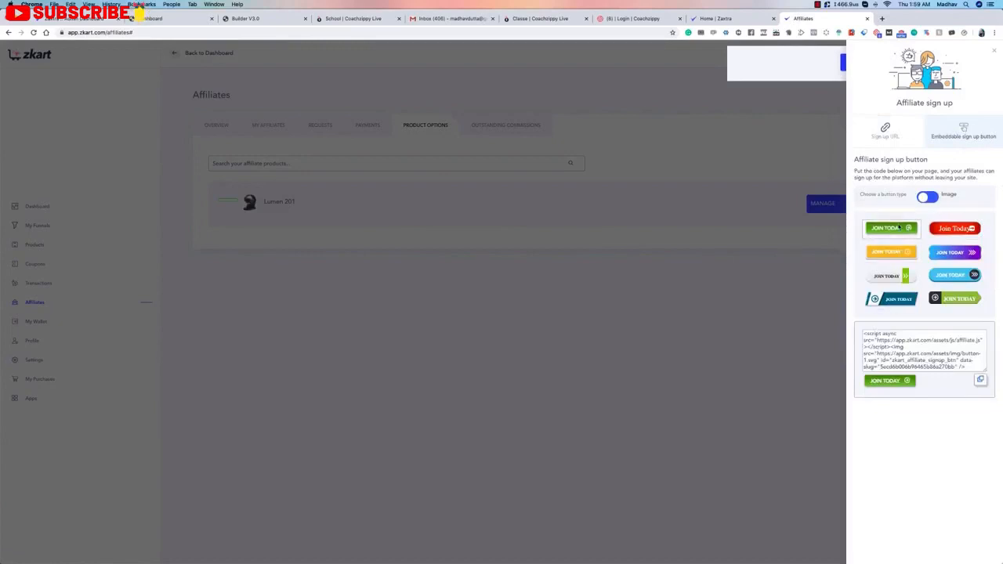
{"action": "left_click", "coordinate": [878, 258]}
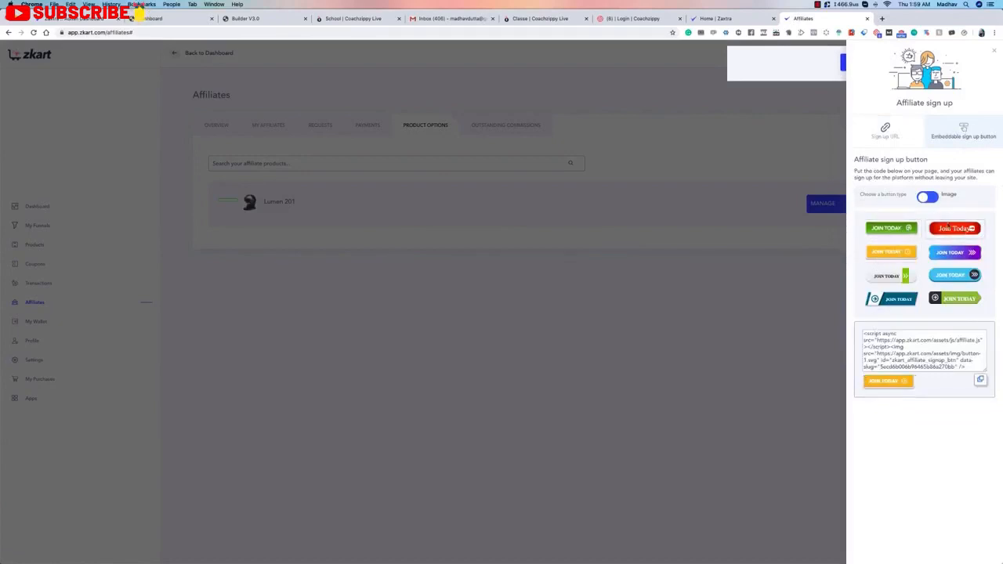
{"action": "left_click", "coordinate": [954, 253]}
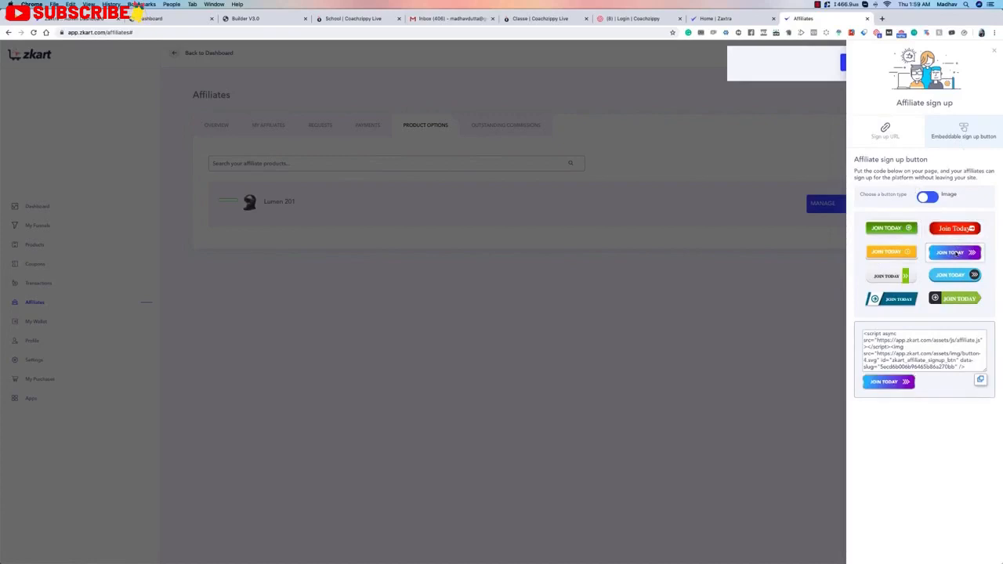
- Check the custom image option for the sign-up button, return to the preset designs, and copy the embed code
{"action": "left_click", "coordinate": [928, 200]}
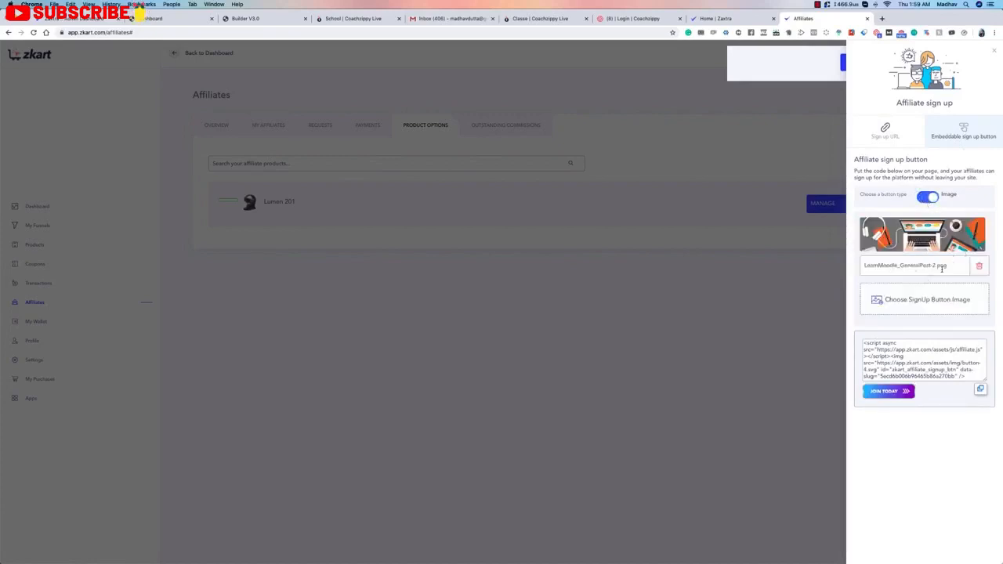
{"action": "left_click", "coordinate": [925, 197]}
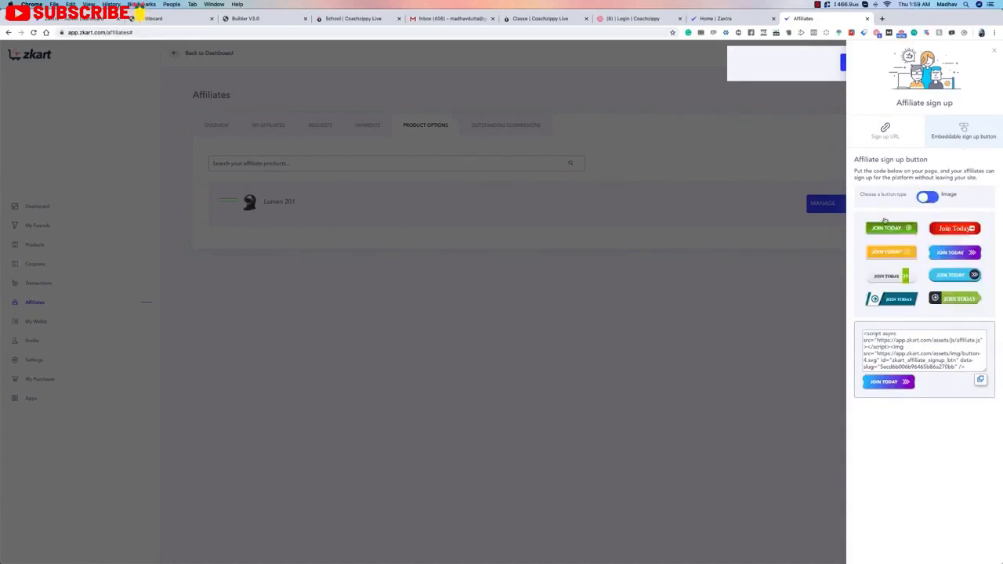
{"action": "left_click", "coordinate": [980, 380]}
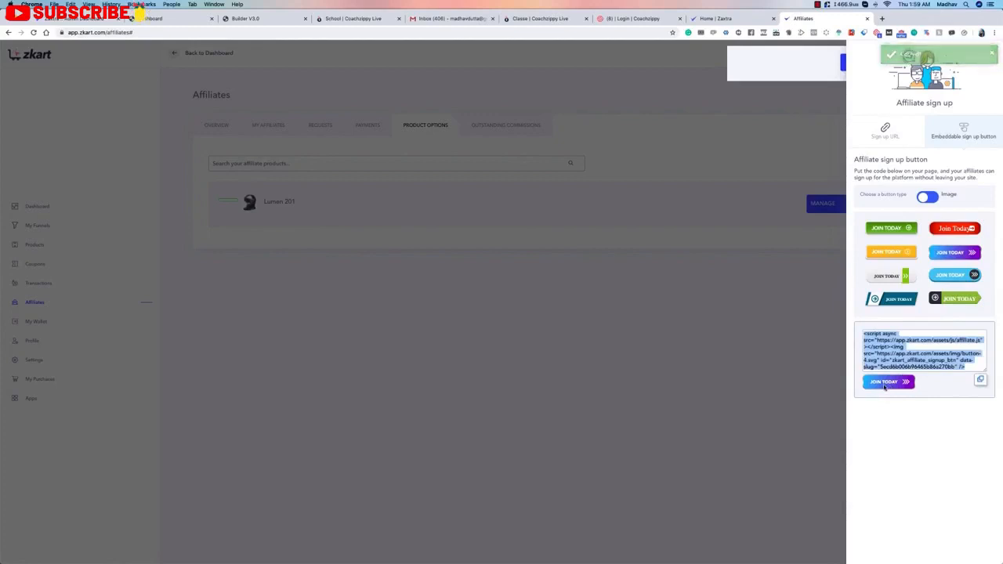
- Return to the sign-up URL options, copy the example affiliate URL and load it in a new browser tab
{"action": "left_click", "coordinate": [892, 136]}
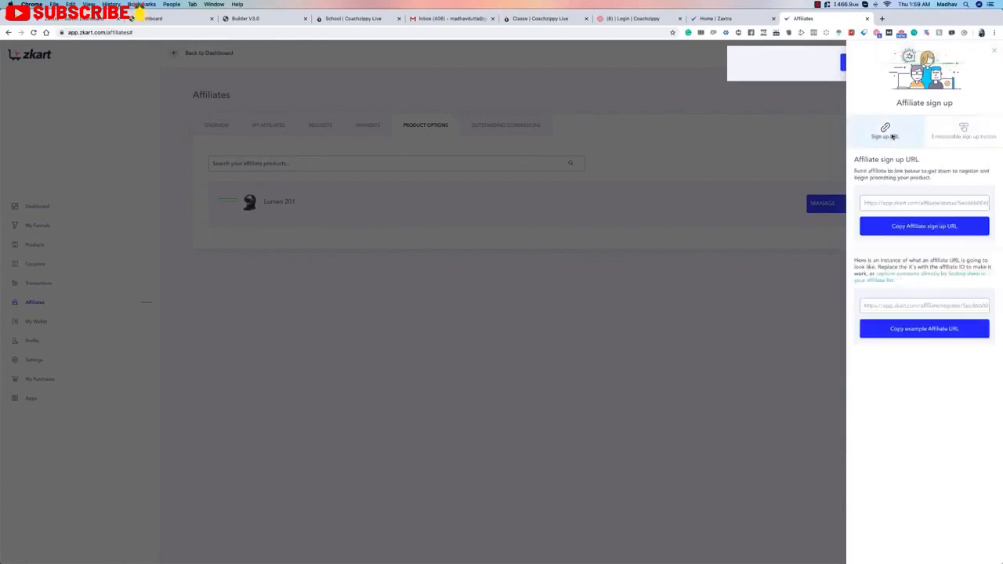
{"action": "left_click", "coordinate": [923, 329]}
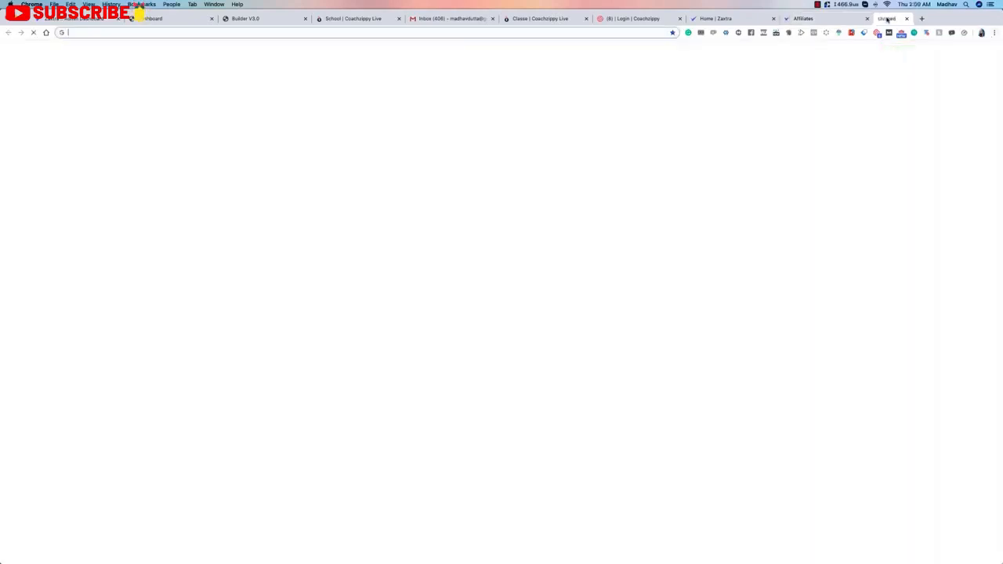
{"action": "left_click", "coordinate": [881, 18]}
{"action": "key", "text": "super+v"}
{"action": "key", "text": "Return"}
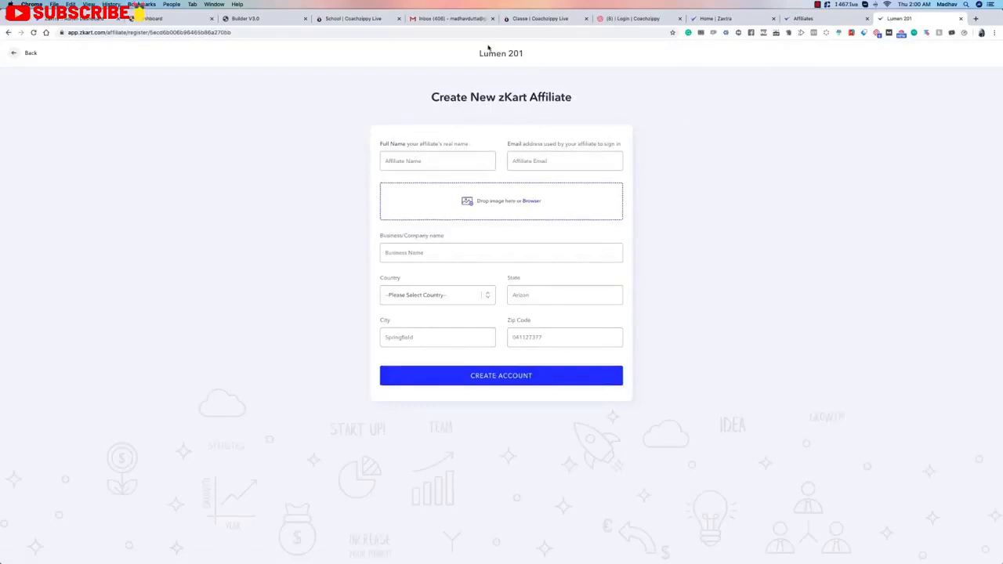
- Point out the Create New zKart Affiliate registration form and close that page
{"action": "left_click_drag", "start_coordinate": [363, 83], "coordinate": [725, 349]}
{"action": "left_click", "coordinate": [754, 371]}
{"action": "left_click", "coordinate": [961, 18]}
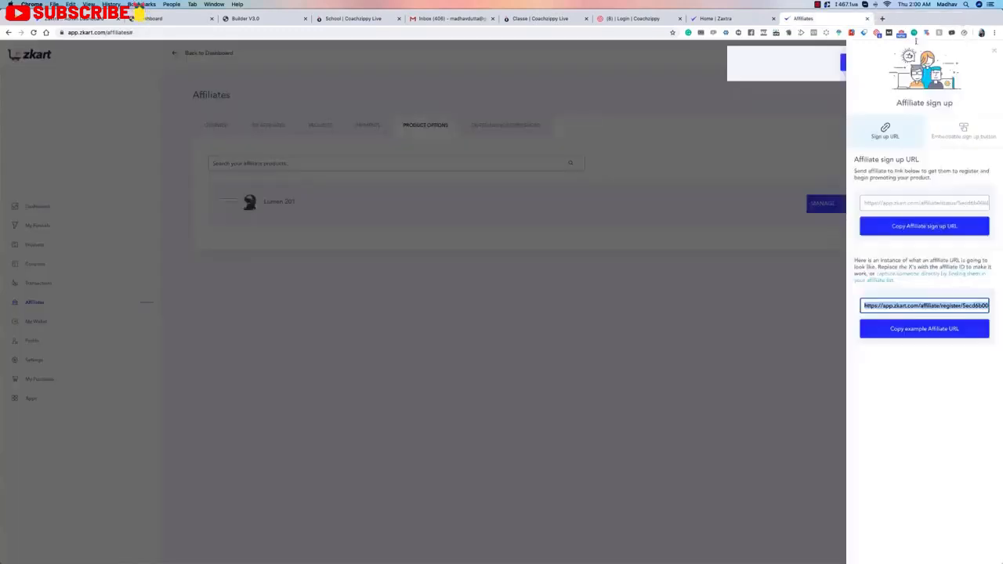
- Copy the affiliate sign-up URL for Lumen 201 and load it in a new browser tab
{"action": "left_click", "coordinate": [930, 226]}
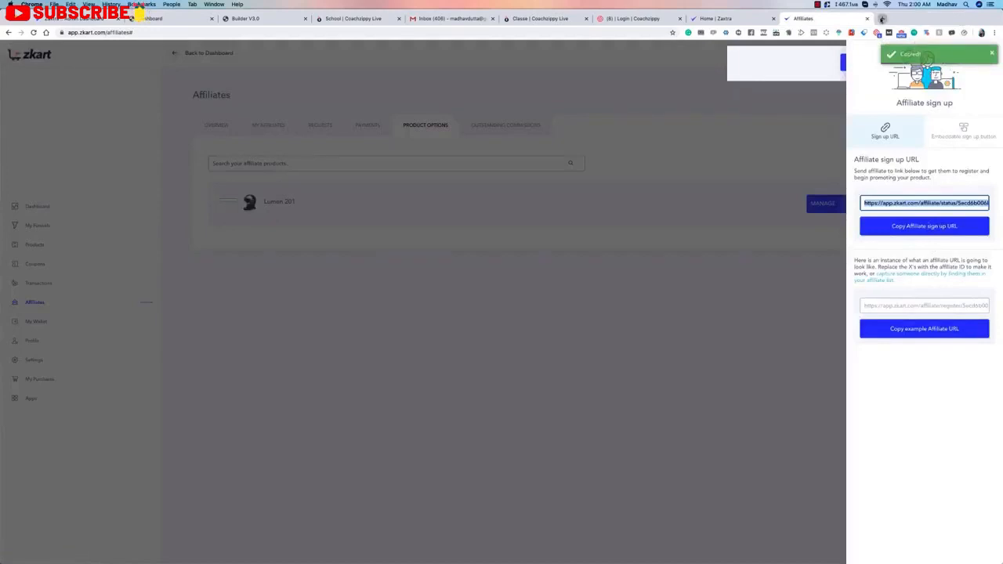
{"action": "left_click", "coordinate": [881, 18]}
{"action": "key", "text": "super+v"}
{"action": "key", "text": "Return"}
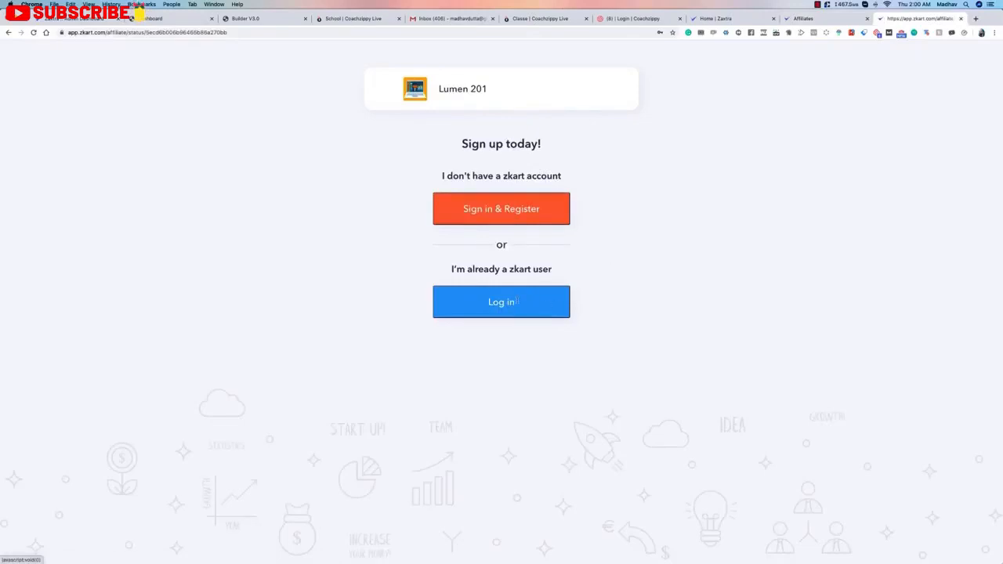
- Close the affiliate sign-up page, copy the example affiliate URL again, and close Lumen 201's affiliate sign-up options
{"action": "left_click", "coordinate": [961, 18]}
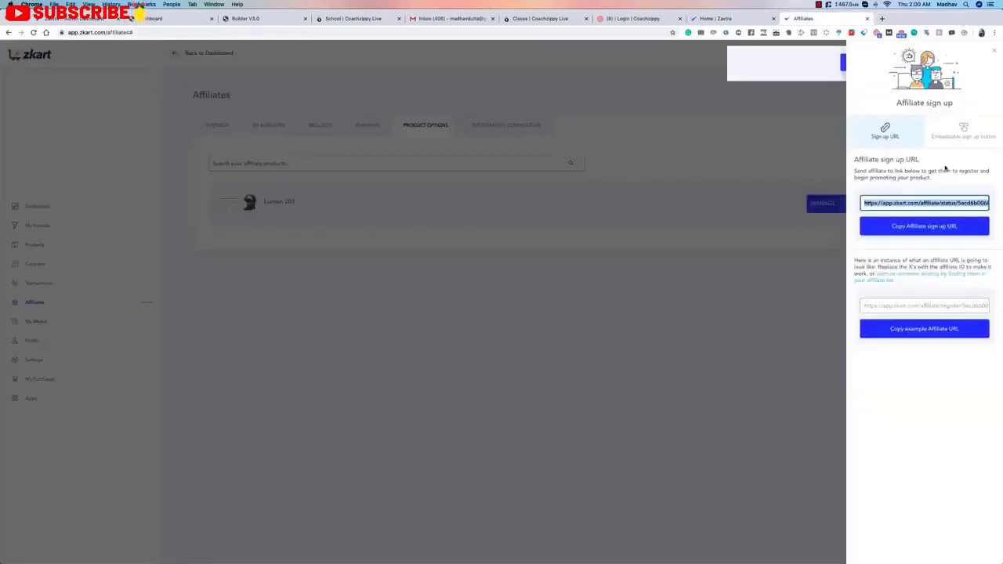
{"action": "left_click", "coordinate": [931, 330]}
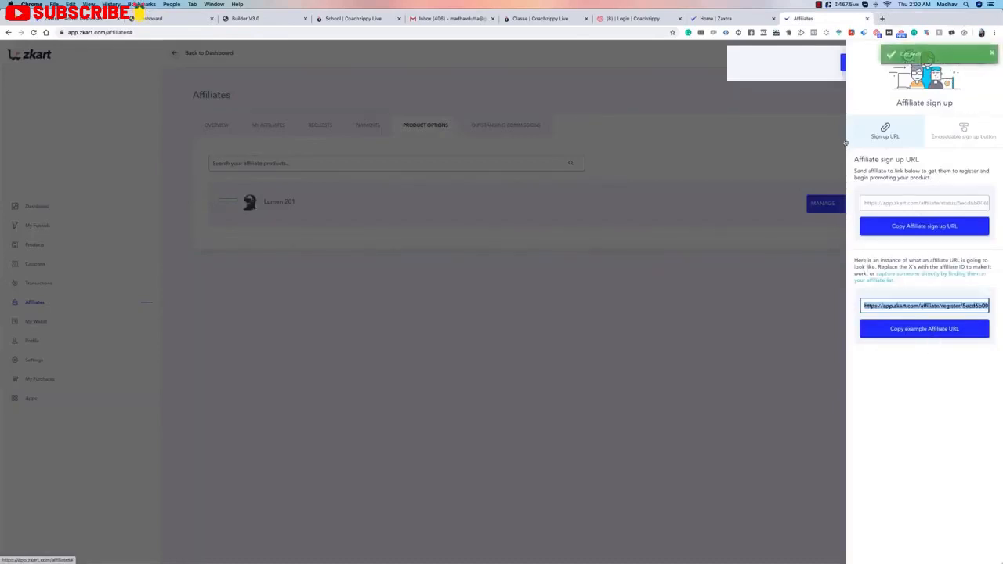
{"action": "left_click", "coordinate": [911, 382]}
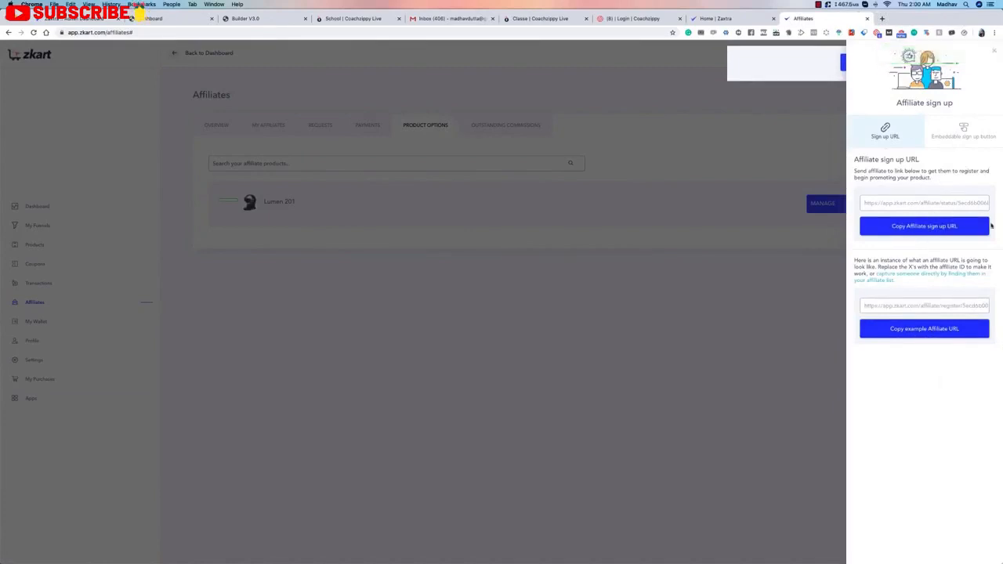
{"action": "left_click", "coordinate": [995, 52]}
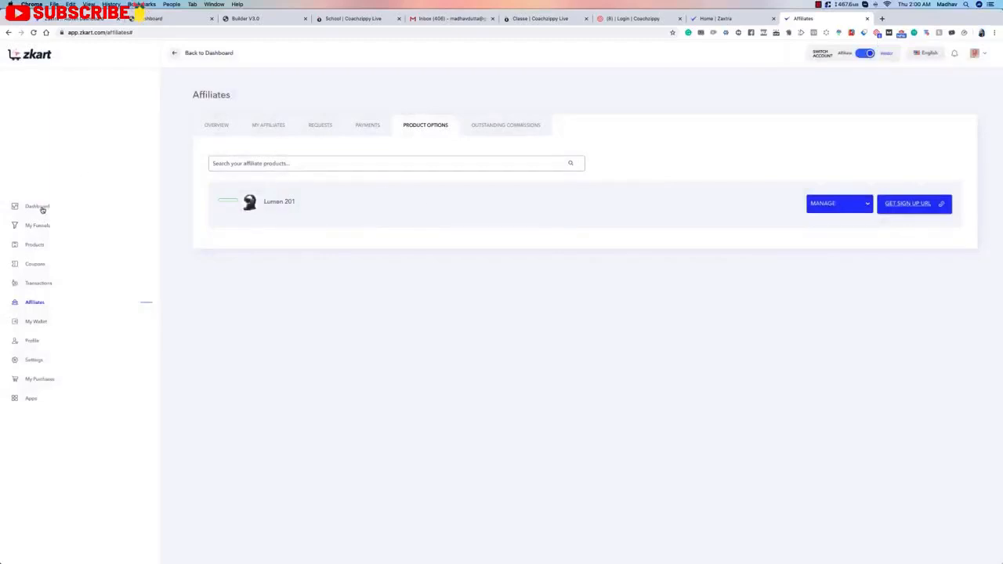
- Open the Lumen 201 product for editing, confirm the Digital type, and save its options to reach the payment processors
{"action": "left_click", "coordinate": [33, 244]}
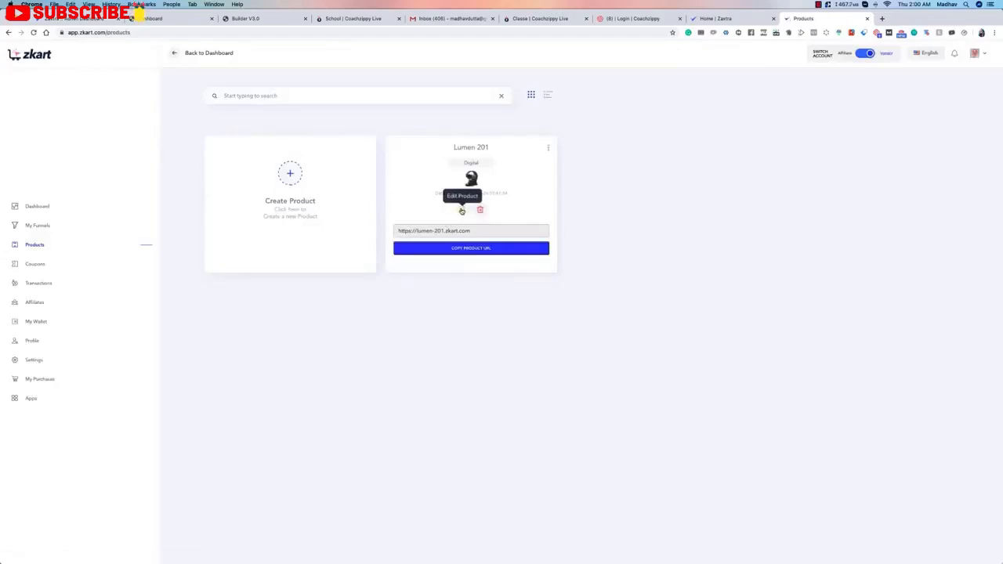
{"action": "left_click", "coordinate": [462, 211]}
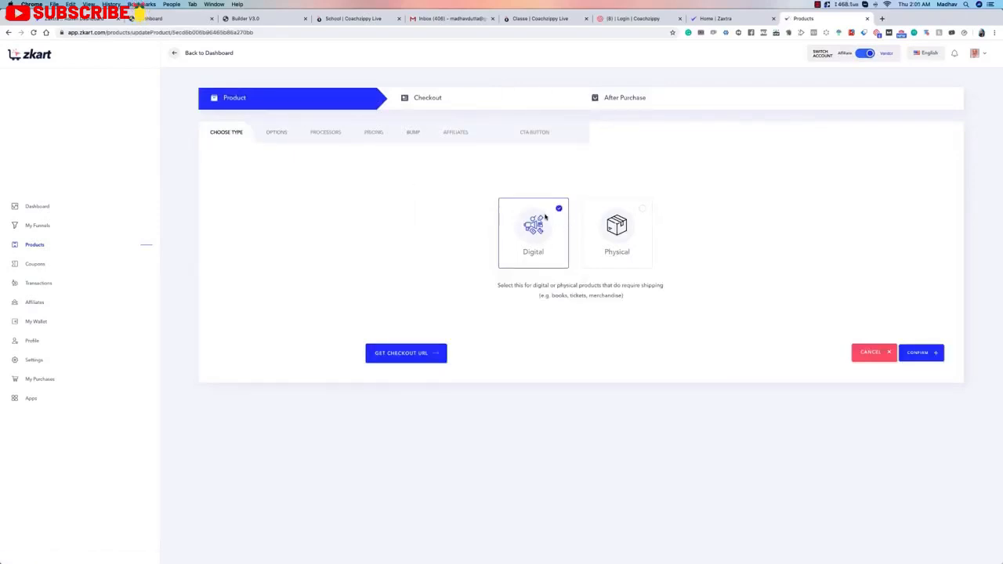
{"action": "left_click", "coordinate": [917, 353]}
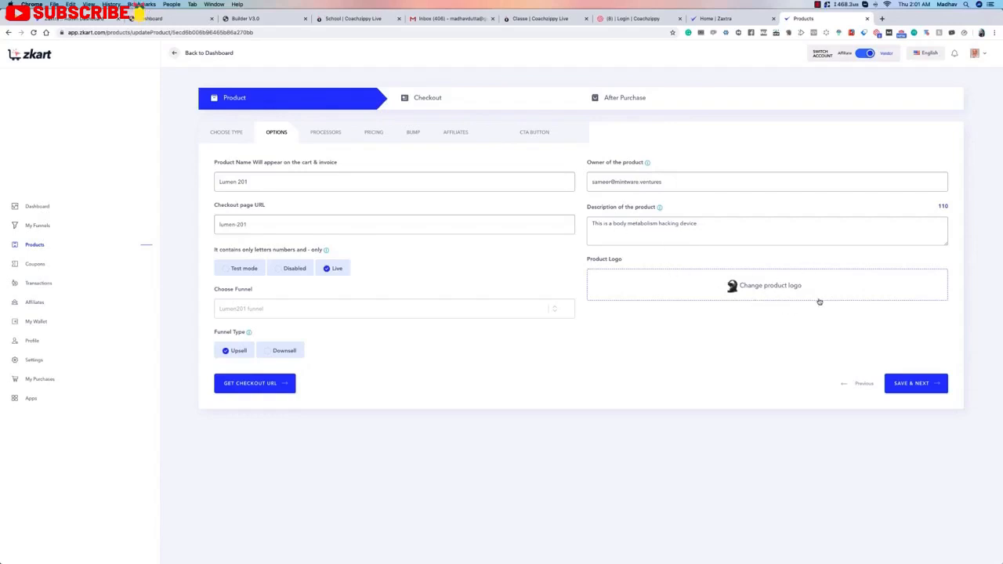
{"action": "left_click", "coordinate": [924, 384]}
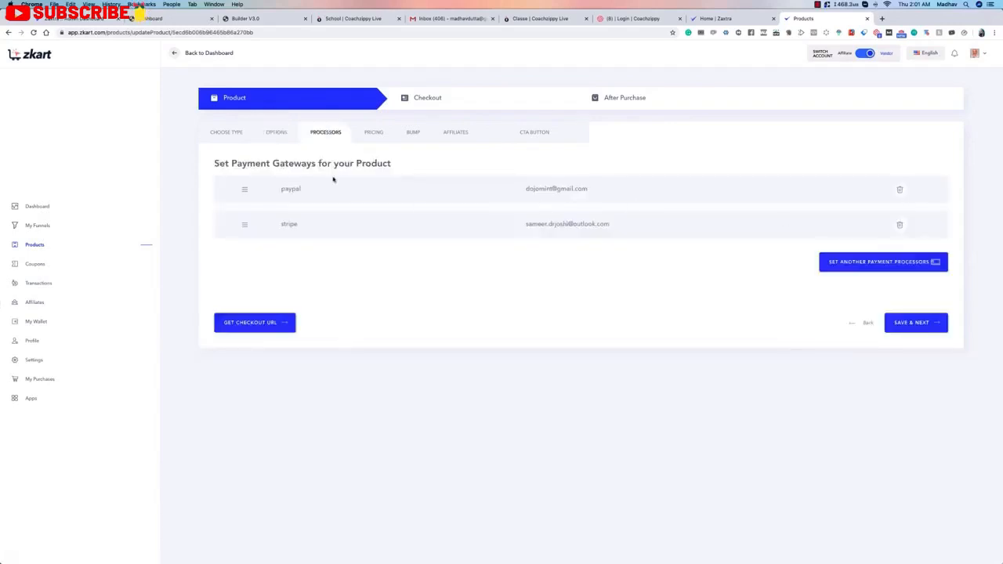
- Check which Stripe and PayPal accounts can be selected in the product's payment processor setup, and close it
{"action": "left_click", "coordinate": [878, 262]}
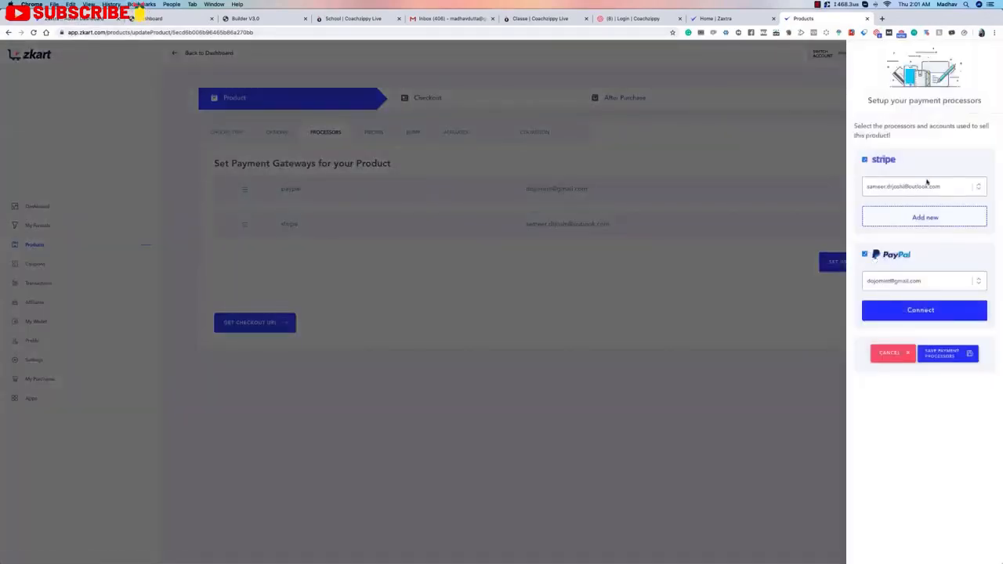
{"action": "left_click", "coordinate": [981, 190]}
{"action": "left_click", "coordinate": [975, 146]}
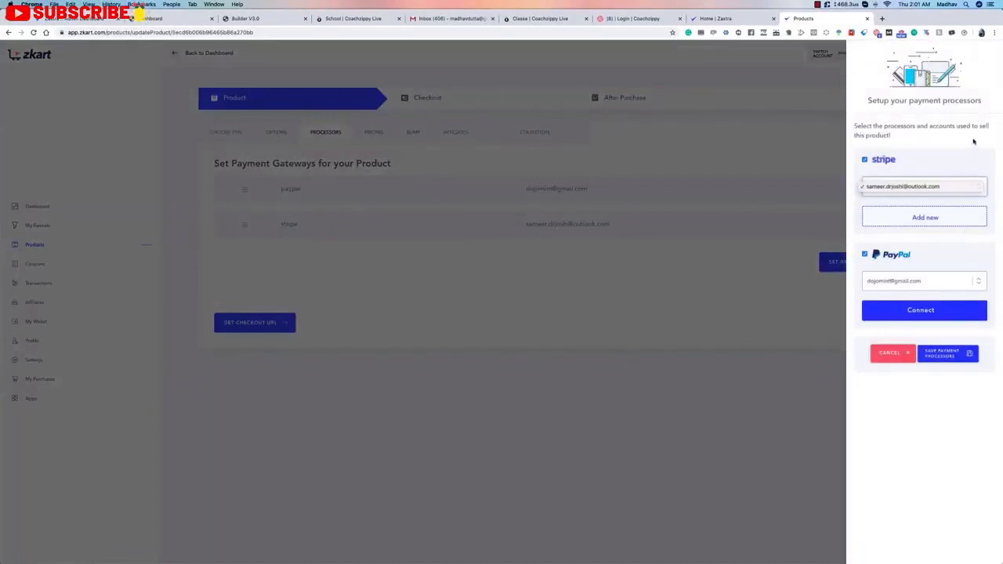
{"action": "left_click", "coordinate": [947, 284]}
{"action": "left_click", "coordinate": [948, 284]}
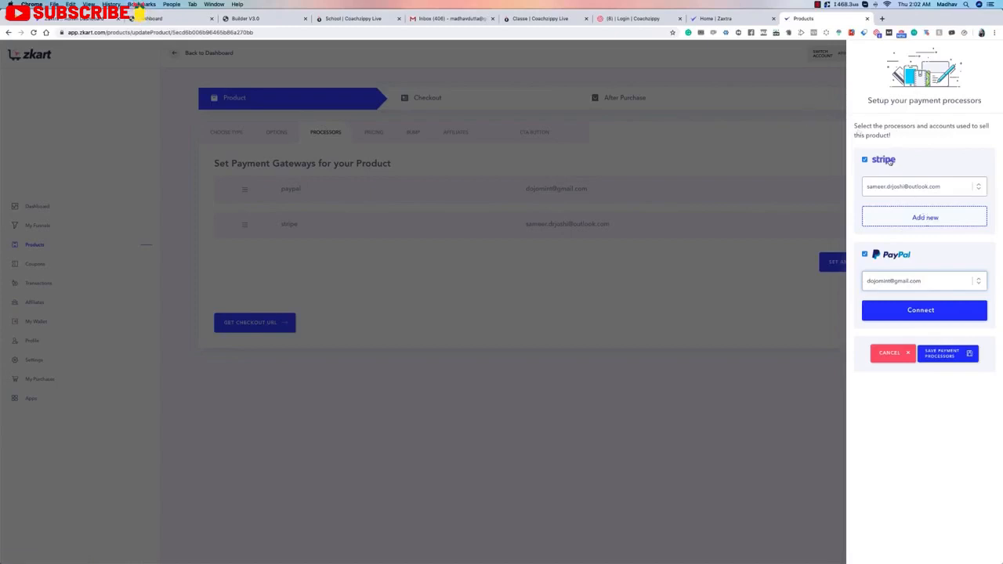
{"action": "key", "text": "Escape"}
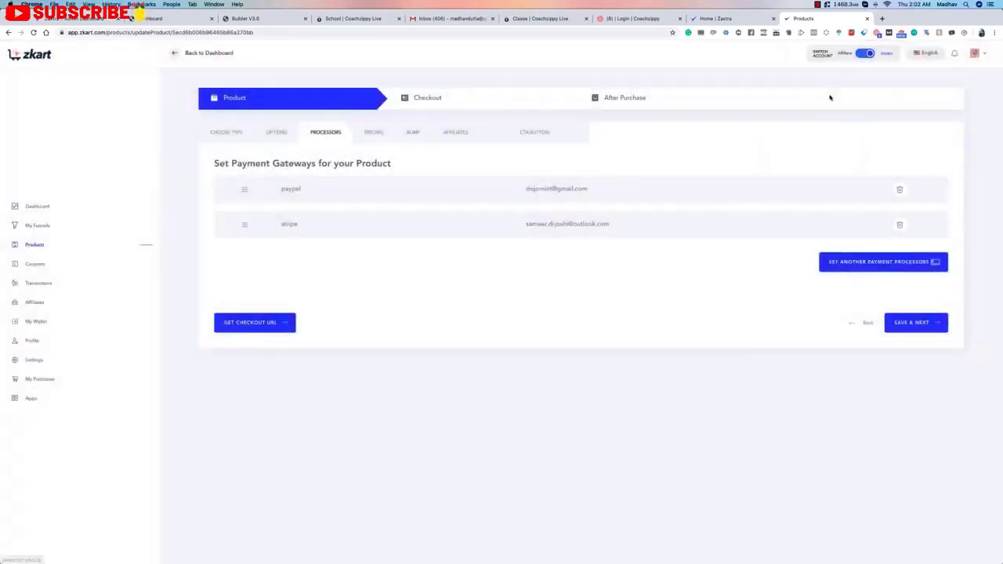
- Visit the Apps page, return to Lumen 201's payment processor setup for another look, and cancel it
{"action": "left_click", "coordinate": [29, 401]}
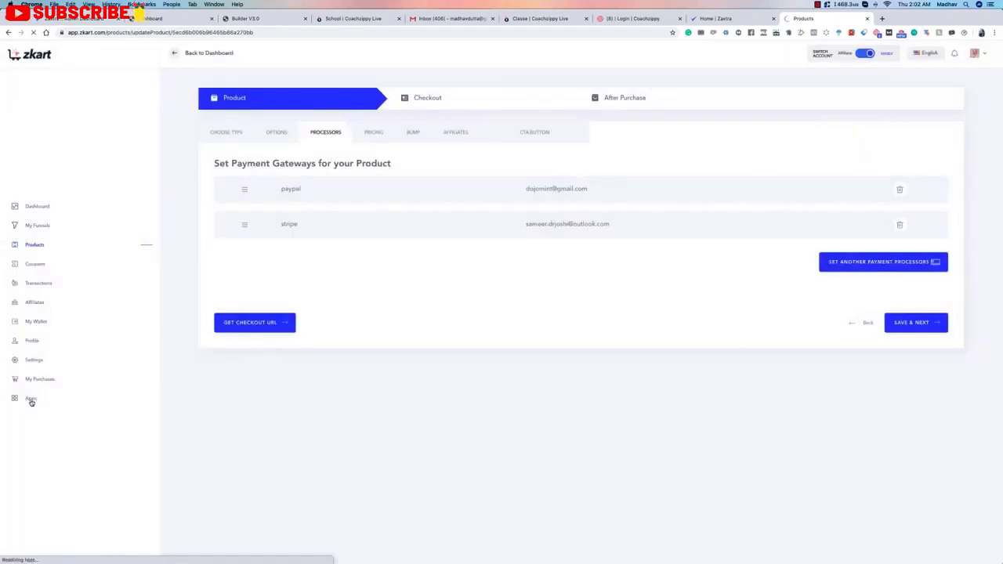
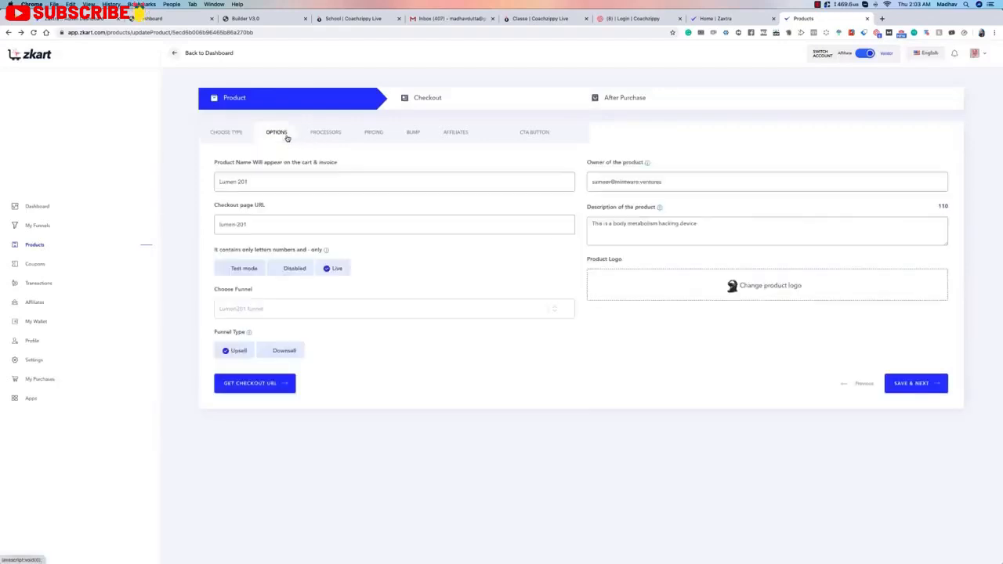
{"action": "left_click", "coordinate": [321, 136]}
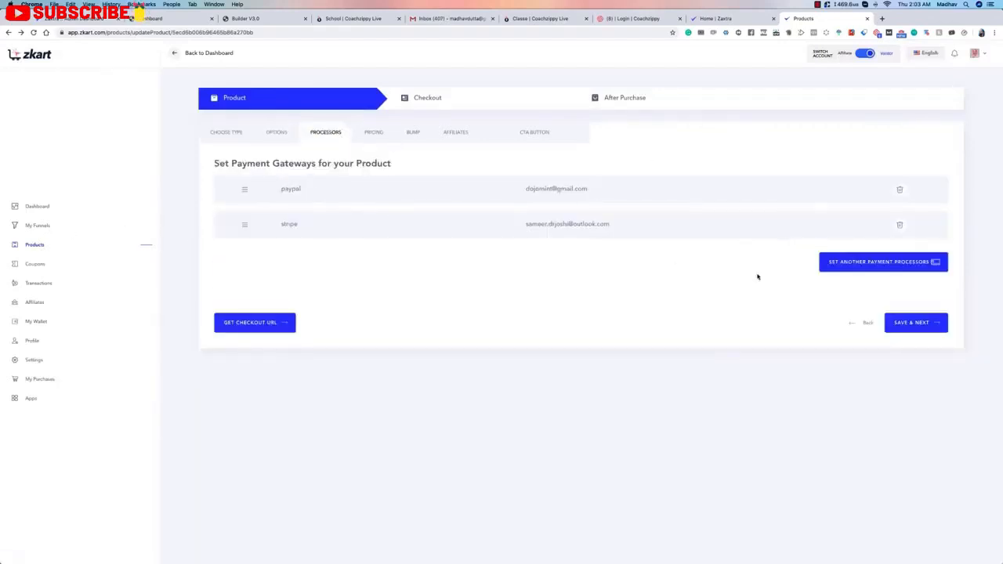
{"action": "left_click", "coordinate": [877, 263]}
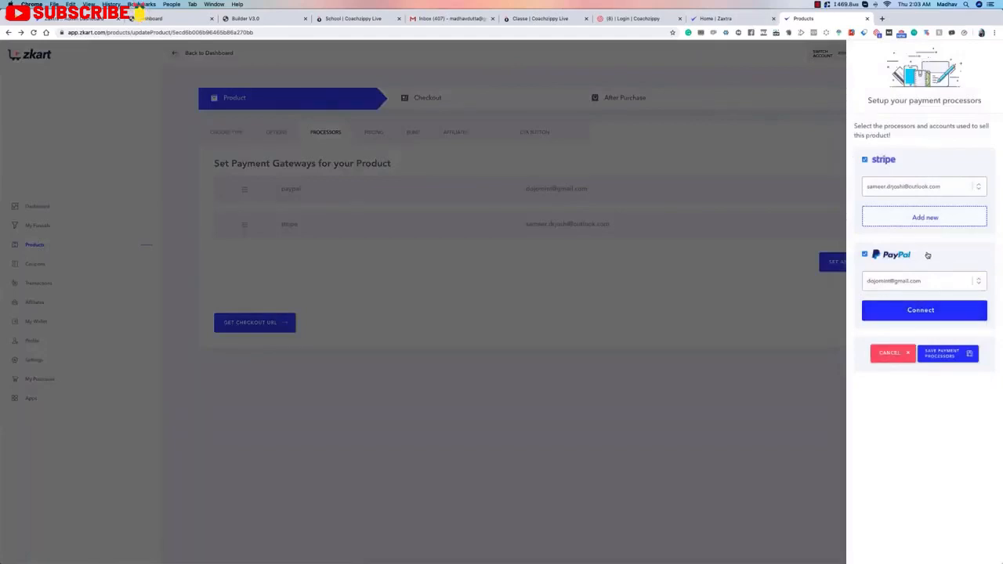
{"action": "left_click", "coordinate": [891, 354]}
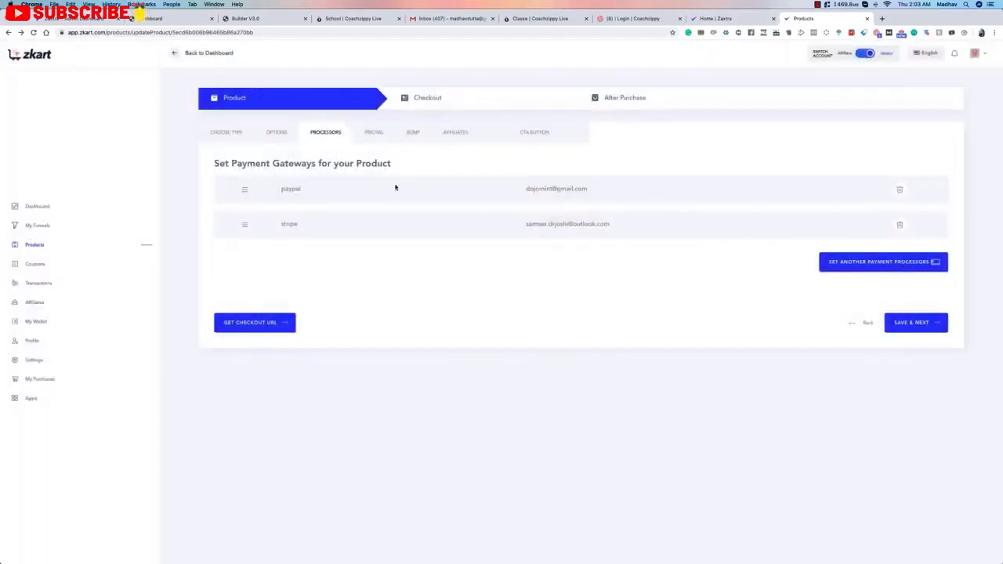
- Review Lumen 201's pricing options and the Pay Your Own Price form, and cancel without adding anything
{"action": "left_click", "coordinate": [375, 132]}
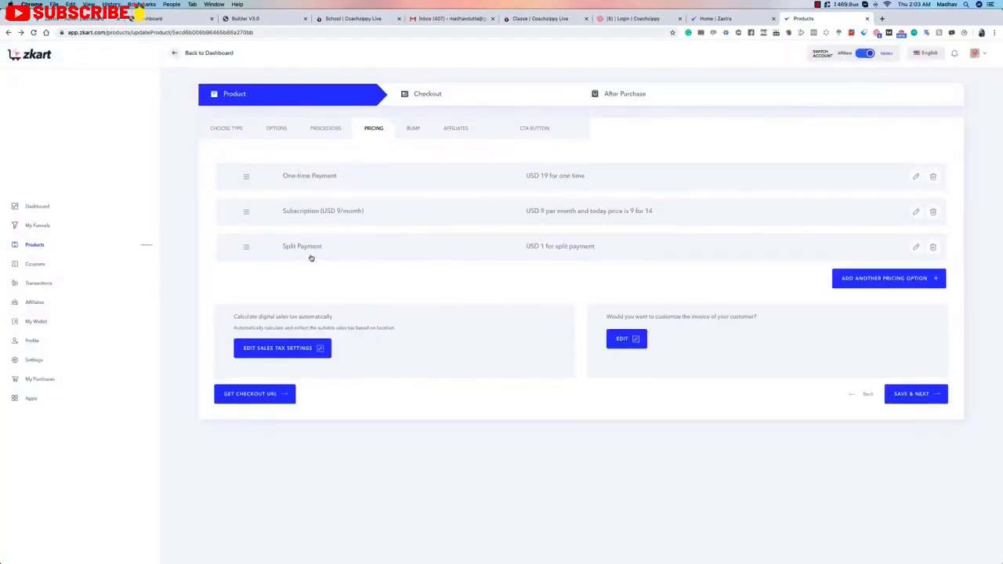
{"action": "left_click", "coordinate": [851, 279]}
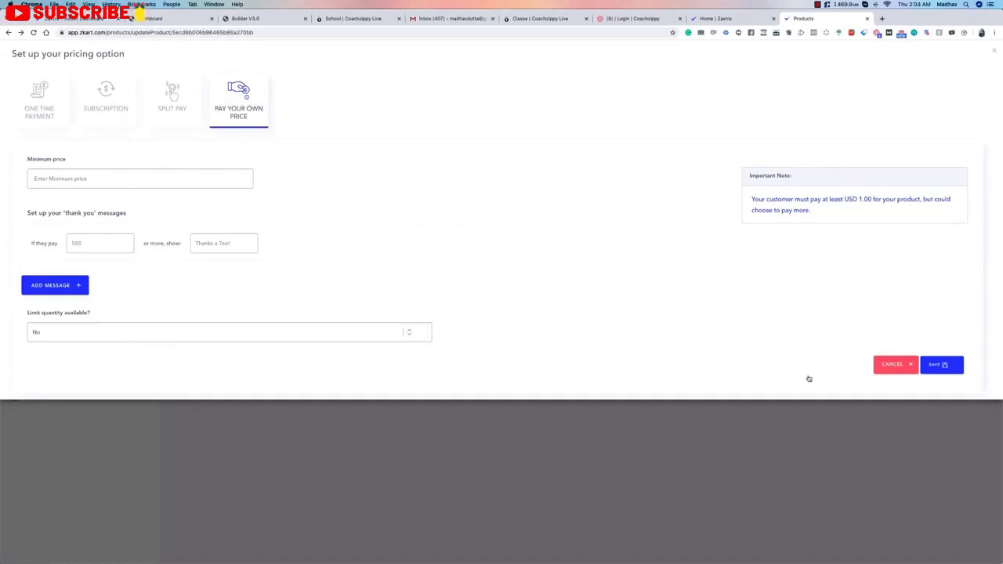
{"action": "left_click", "coordinate": [893, 365]}
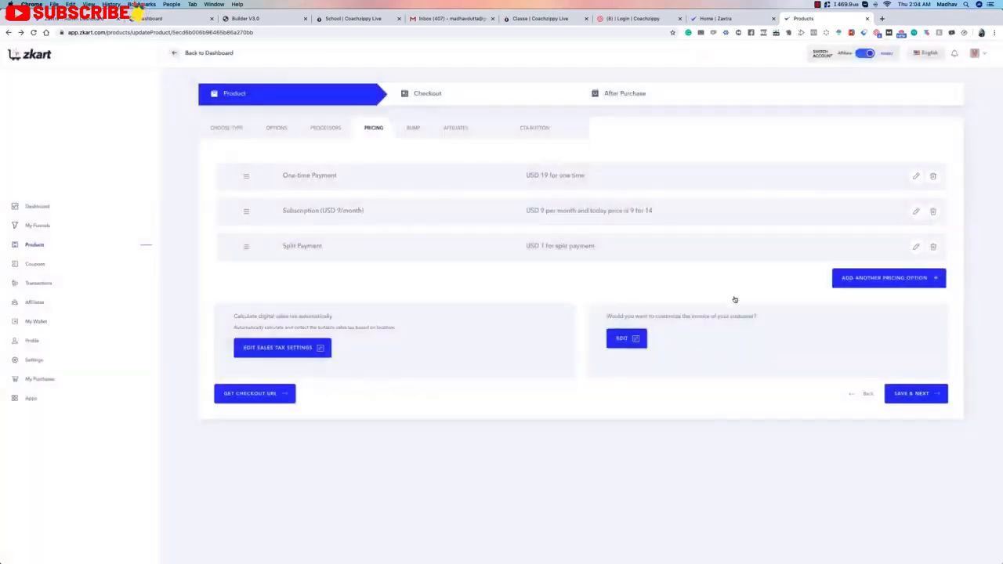
- Delete the one-time payment, subscription and split payment pricing options from Lumen 201
{"action": "left_click", "coordinate": [932, 175]}
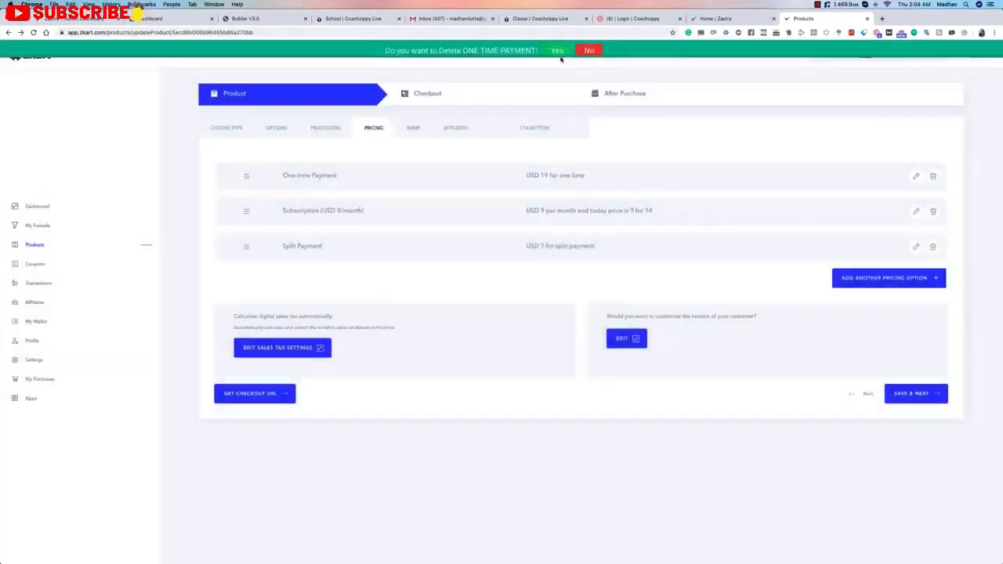
{"action": "left_click", "coordinate": [557, 51]}
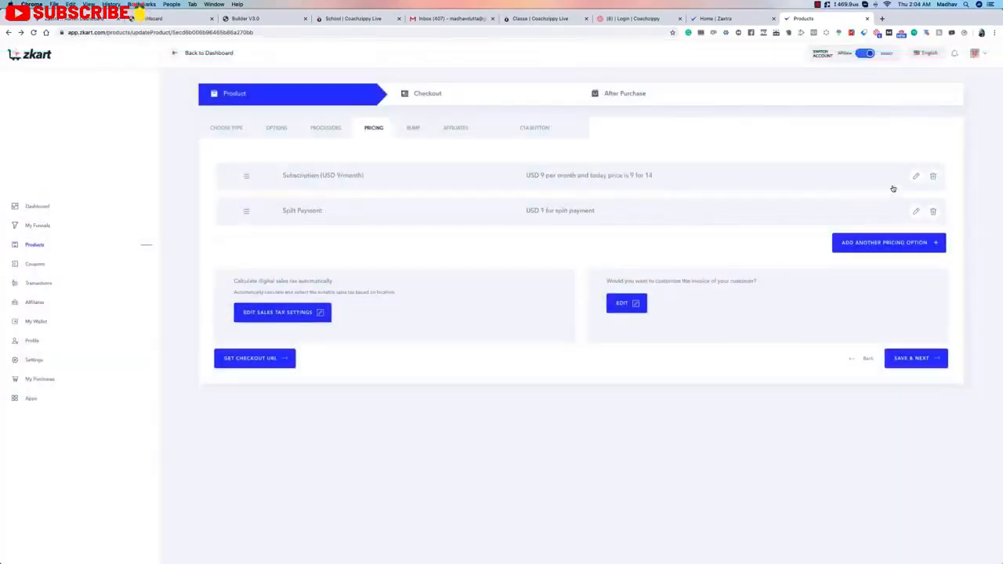
{"action": "left_click", "coordinate": [933, 176]}
{"action": "left_click", "coordinate": [548, 52]}
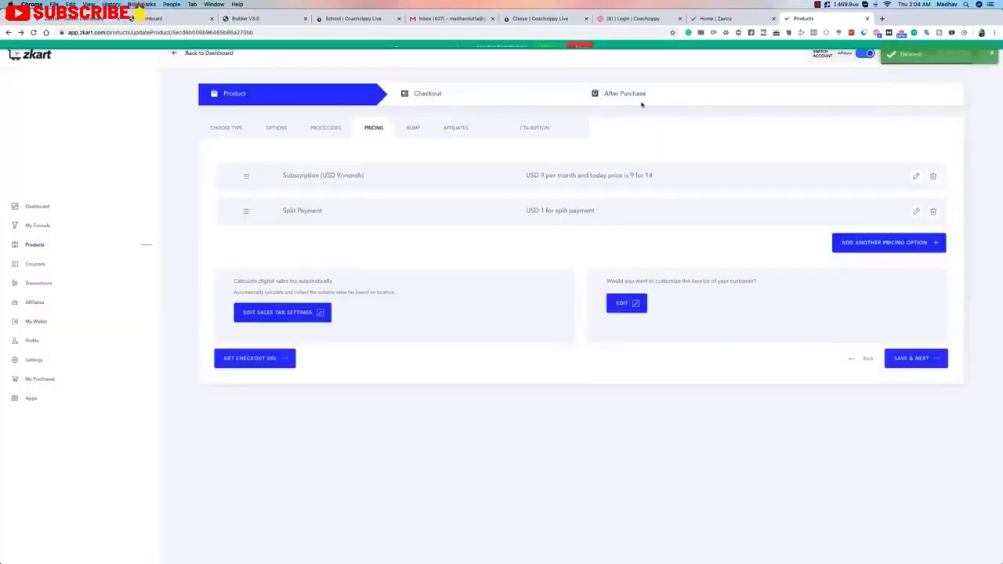
{"action": "left_click", "coordinate": [933, 175]}
{"action": "left_click", "coordinate": [550, 52]}
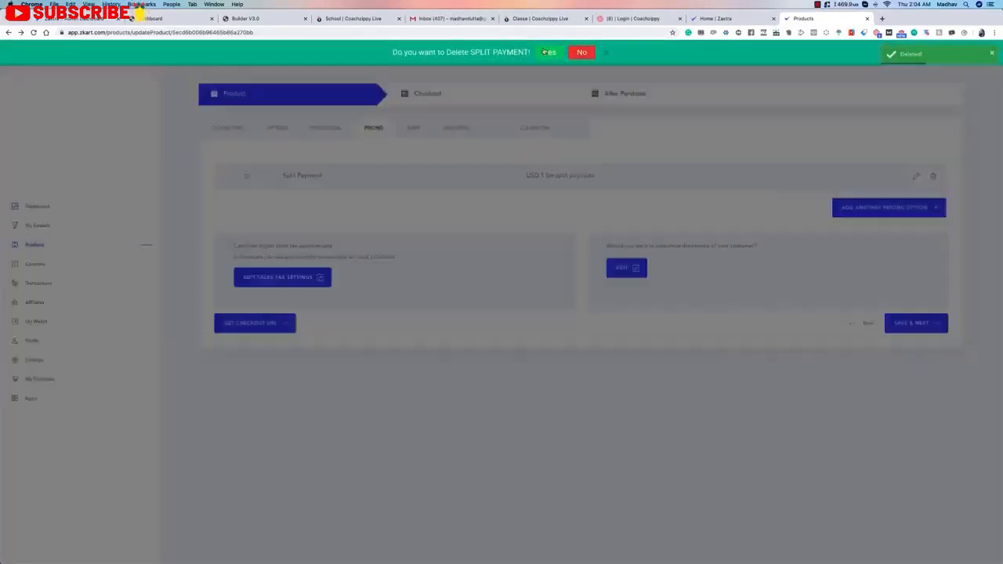
- Start a new pricing option, look through the available payment types, and set a one-time payment price of 99
{"action": "left_click", "coordinate": [852, 174]}
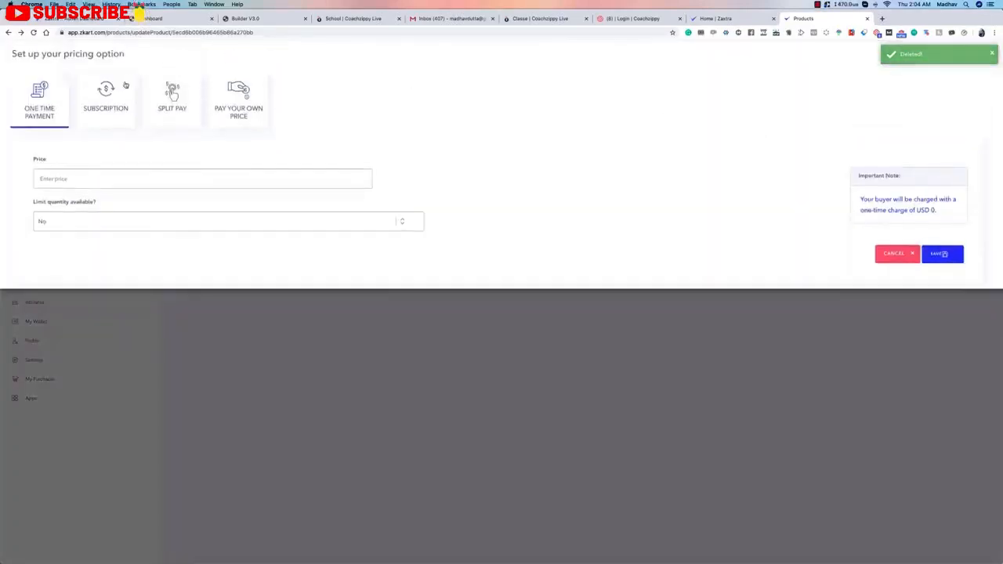
{"action": "left_click", "coordinate": [100, 102]}
{"action": "left_click", "coordinate": [158, 106]}
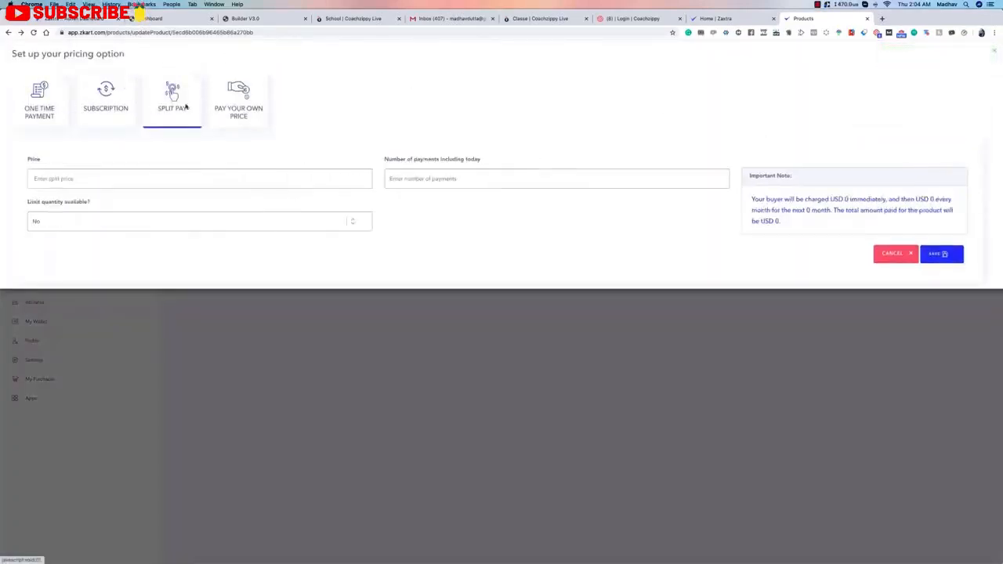
{"action": "left_click", "coordinate": [221, 105]}
{"action": "left_click", "coordinate": [37, 102]}
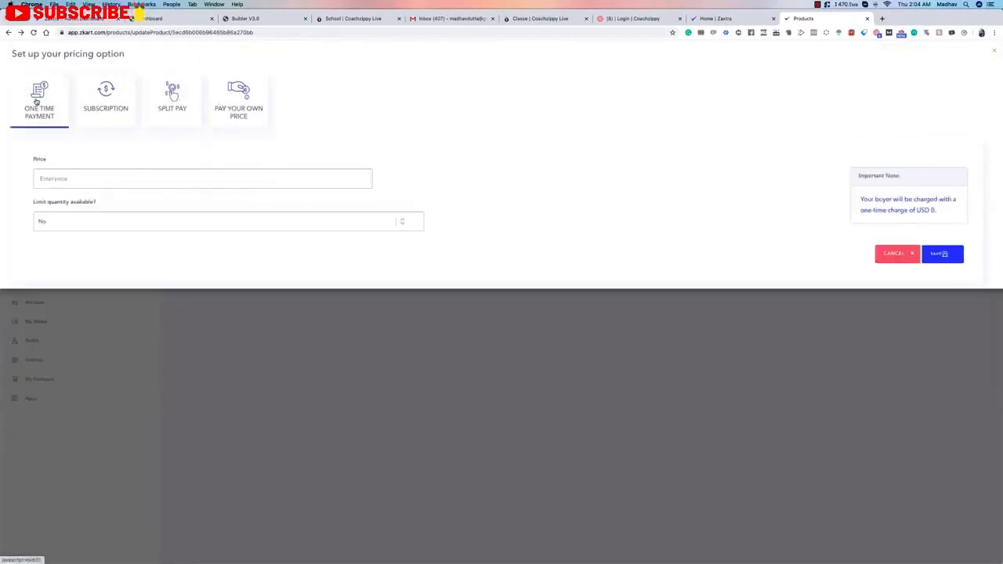
{"action": "left_click", "coordinate": [80, 180]}
{"action": "type", "text": "99"}
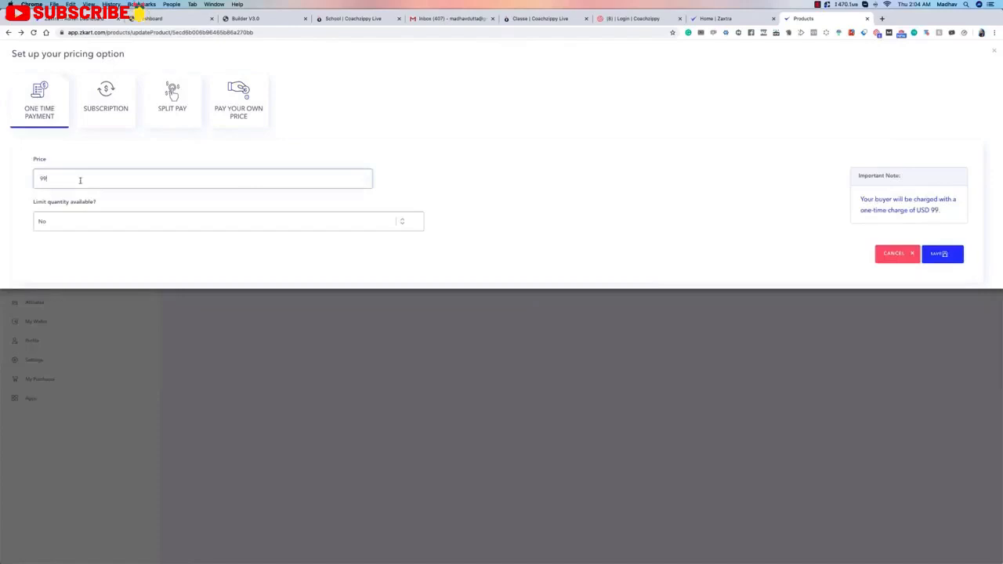
- Try out the quantity limit, set Limit quantity available back to No, and save the one-time payment option
{"action": "left_click", "coordinate": [130, 225]}
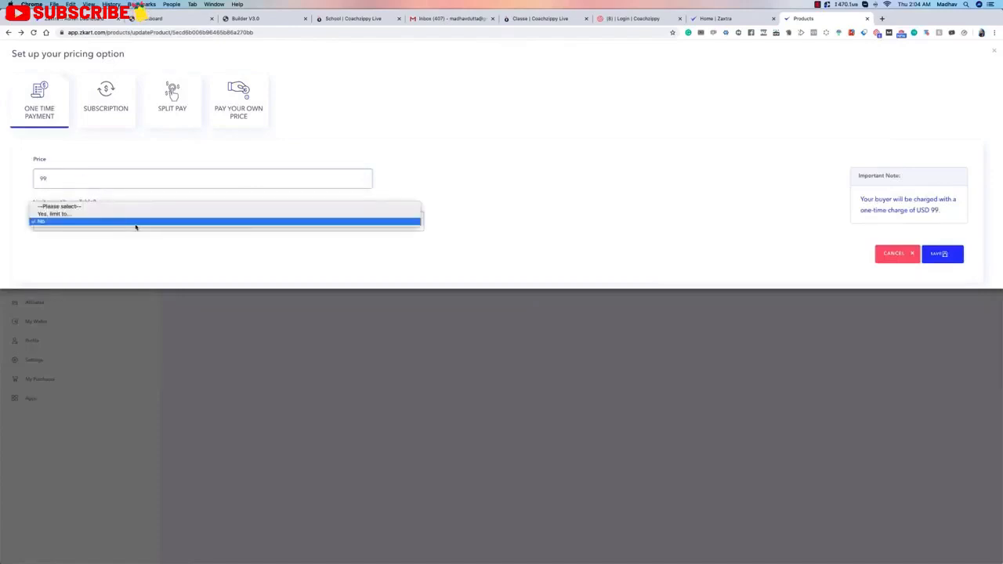
{"action": "left_click", "coordinate": [271, 197]}
{"action": "left_click", "coordinate": [159, 225]}
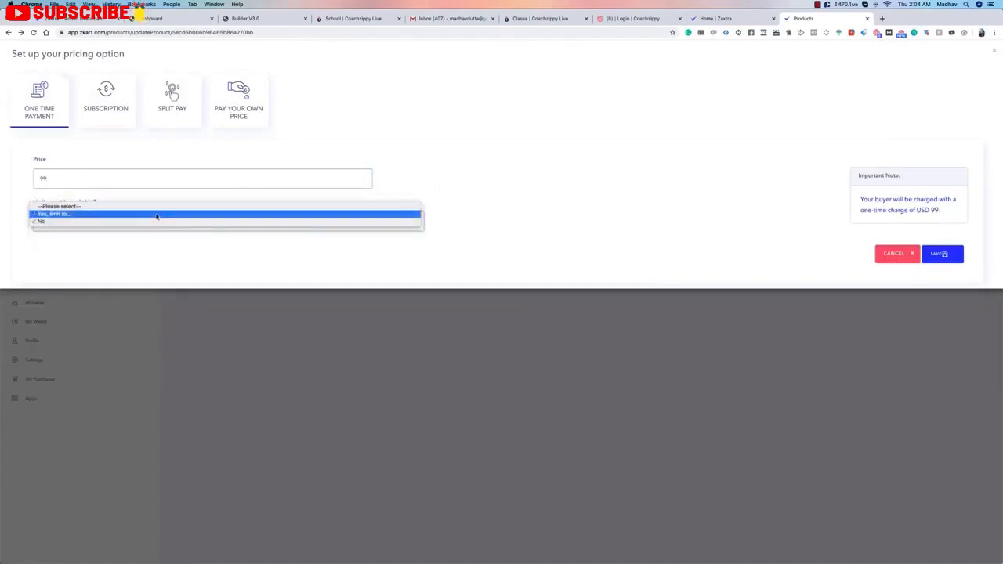
{"action": "left_click", "coordinate": [157, 215]}
{"action": "left_click", "coordinate": [468, 224]}
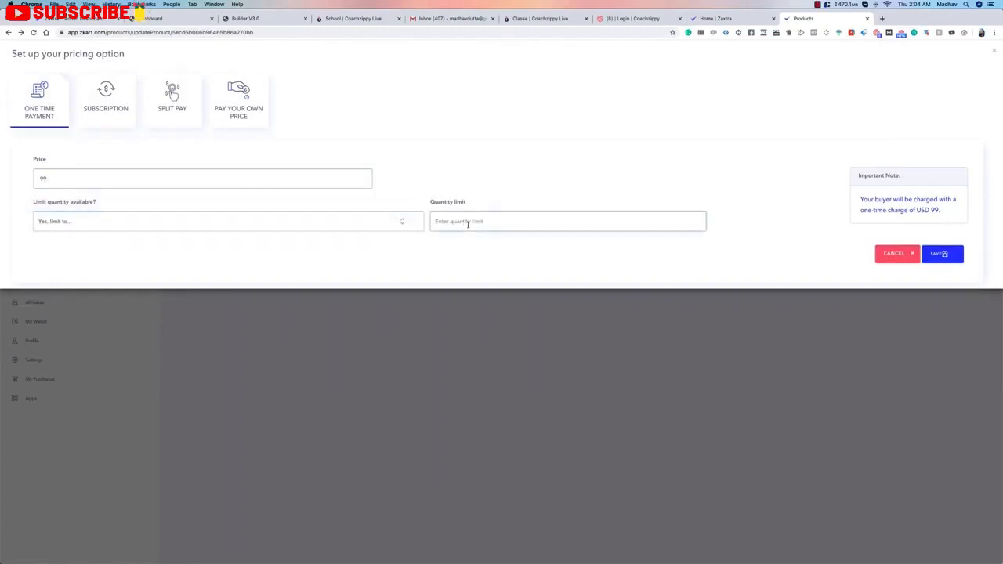
{"action": "type", "text": "9"}
{"action": "key", "text": "BackSpace"}
{"action": "left_click", "coordinate": [399, 221]}
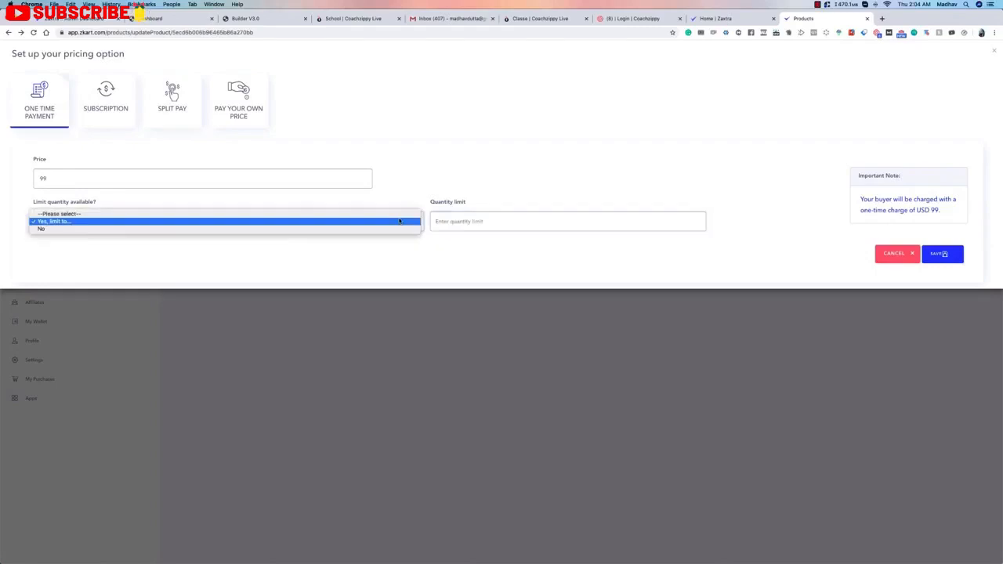
{"action": "left_click", "coordinate": [309, 227]}
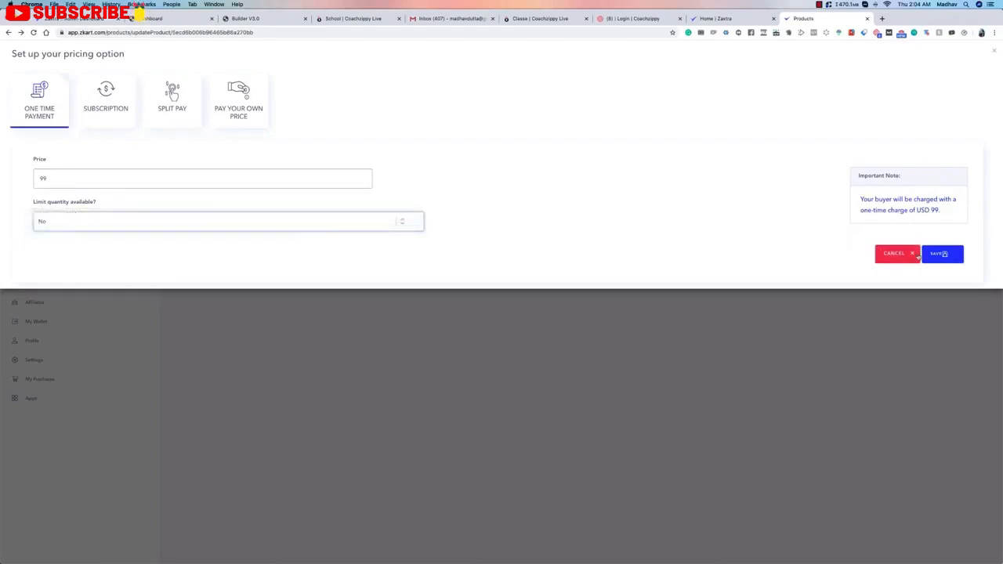
{"action": "left_click", "coordinate": [938, 254]}
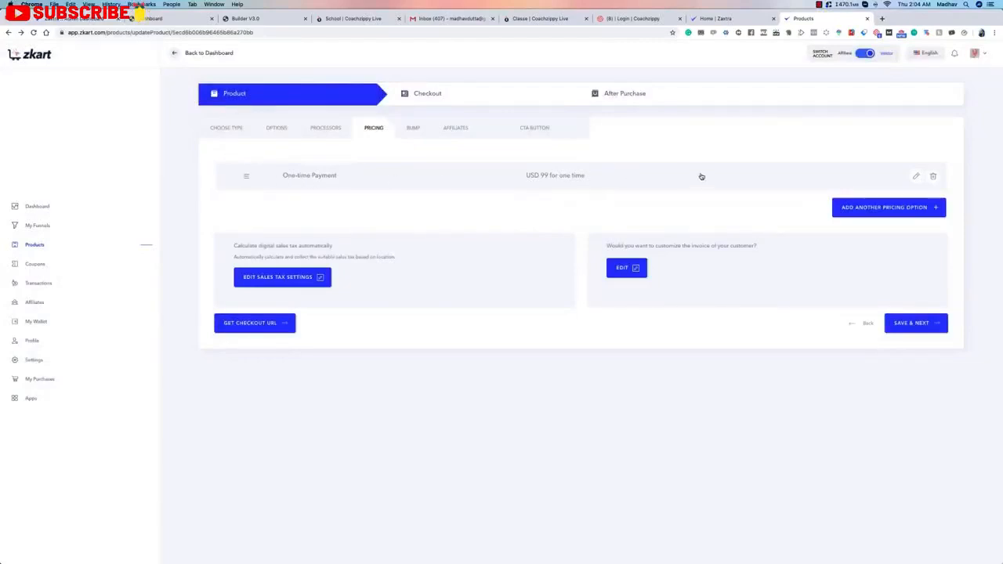
- Start another pricing option as a subscription and try the billing frequencies Day, Weekly, Monthly, Quarterly and Yearly
{"action": "left_click", "coordinate": [888, 207]}
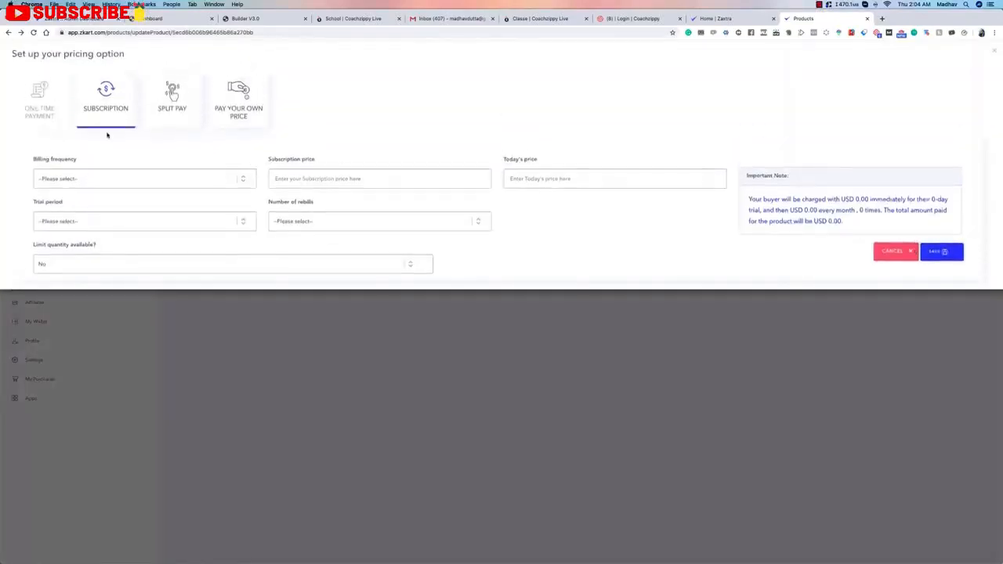
{"action": "left_click", "coordinate": [120, 180]}
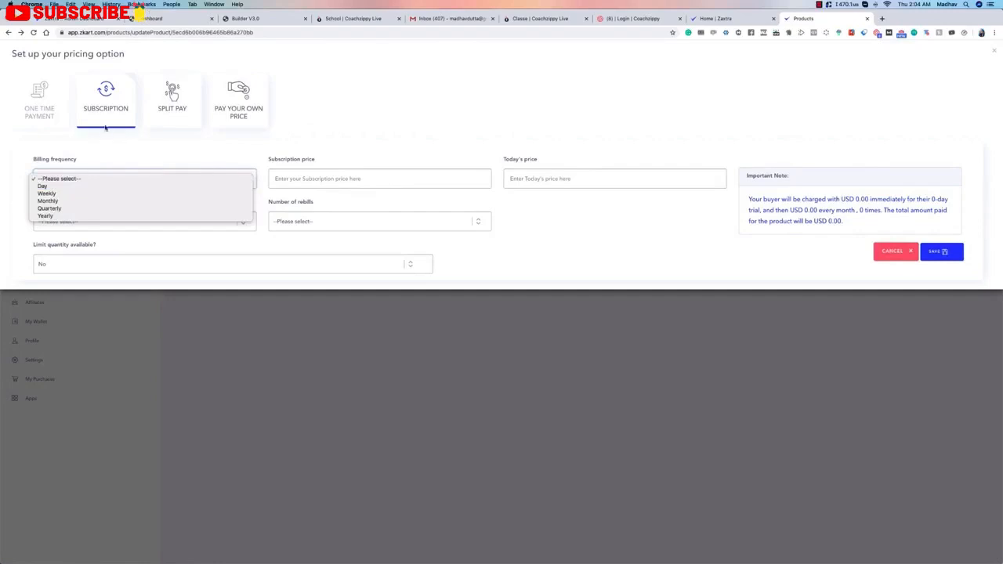
{"action": "left_click", "coordinate": [77, 186]}
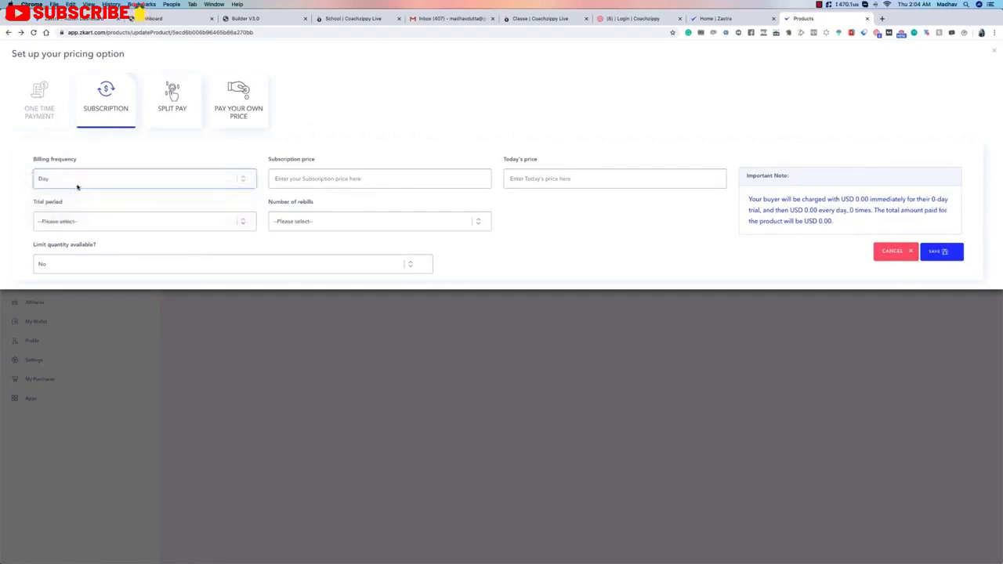
{"action": "left_click", "coordinate": [94, 179]}
{"action": "left_click", "coordinate": [92, 181]}
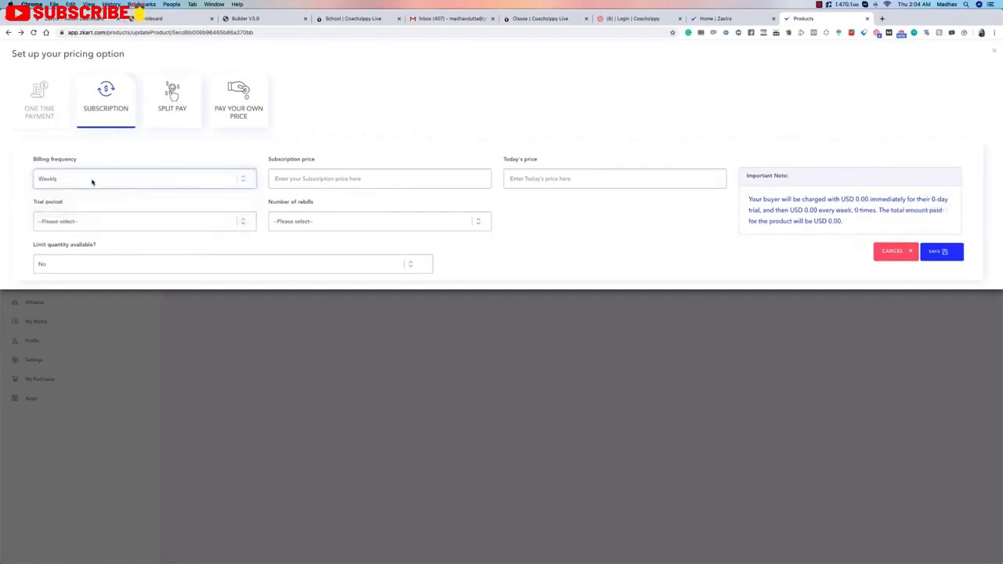
{"action": "left_click", "coordinate": [91, 182]}
{"action": "left_click", "coordinate": [92, 186]}
{"action": "left_click", "coordinate": [93, 188]}
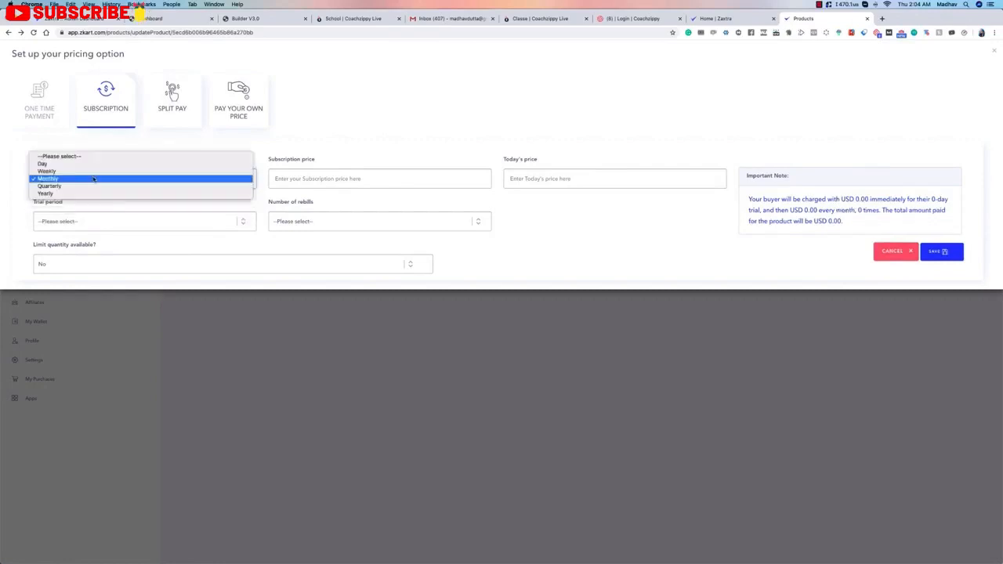
{"action": "left_click", "coordinate": [93, 187]}
{"action": "left_click", "coordinate": [92, 186]}
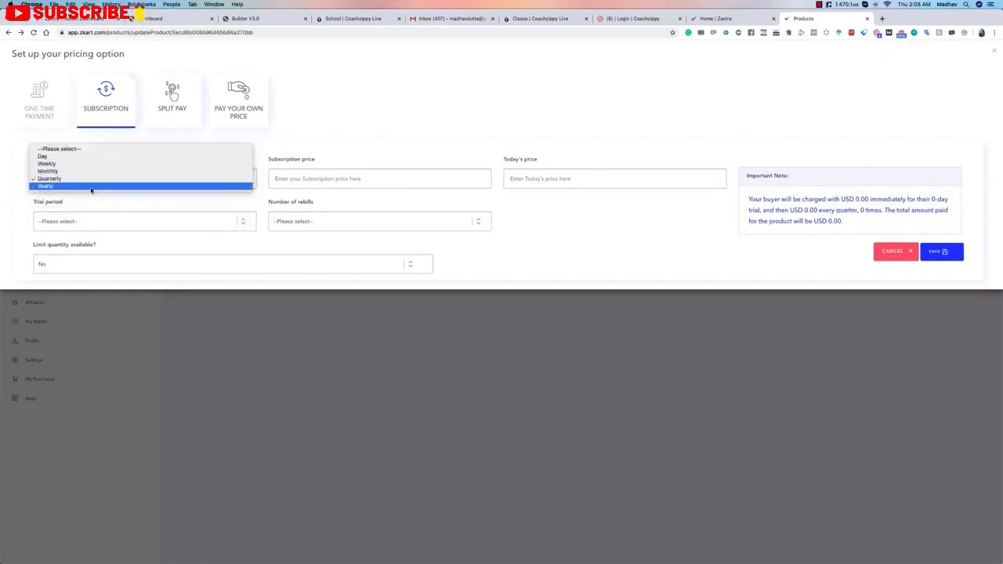
{"action": "left_click", "coordinate": [91, 191]}
{"action": "left_click", "coordinate": [91, 191]}
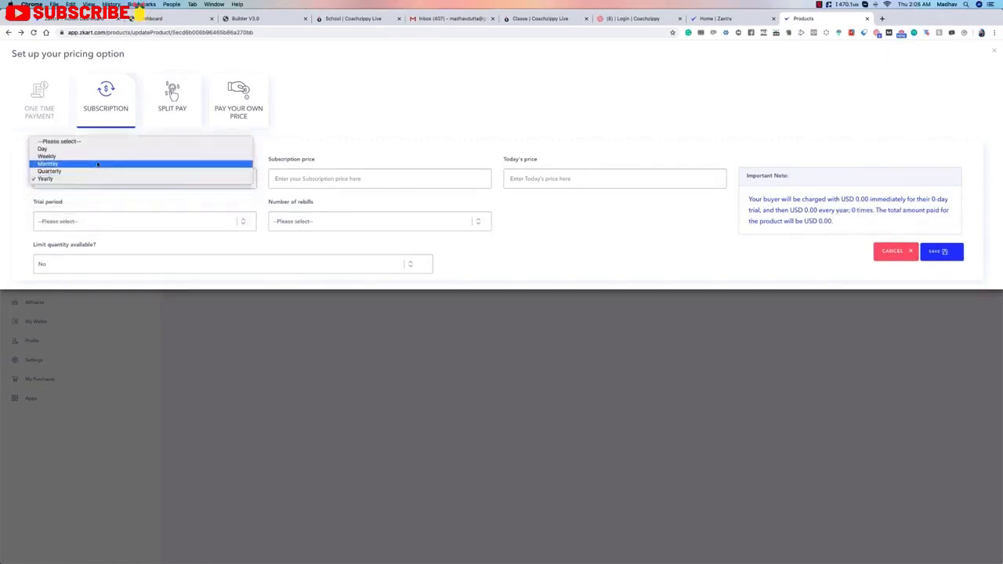
- Compare Monthly with Yearly billing and set the subscription's billing frequency to Monthly
{"action": "left_click", "coordinate": [97, 164]}
{"action": "left_click", "coordinate": [86, 178]}
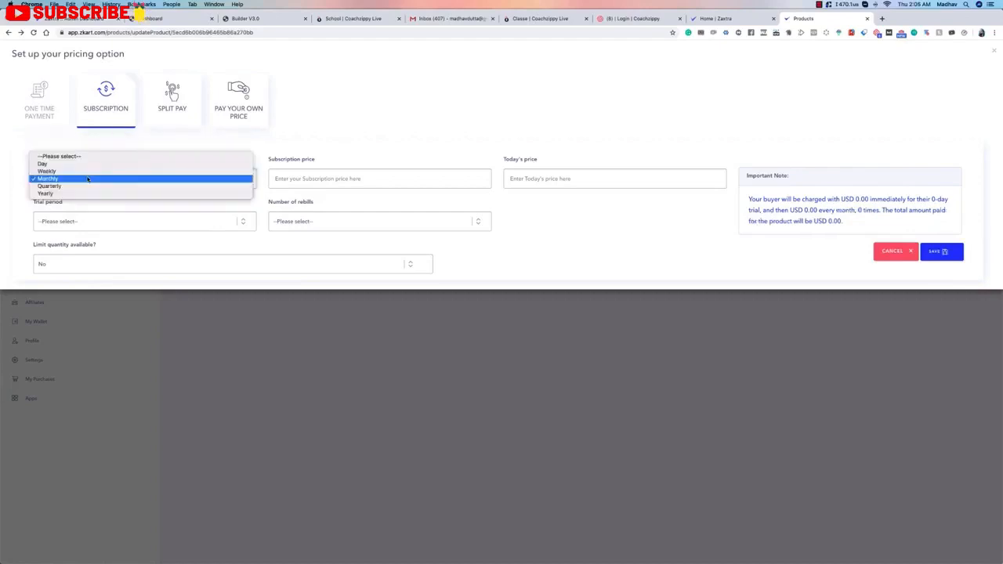
{"action": "left_click", "coordinate": [76, 194]}
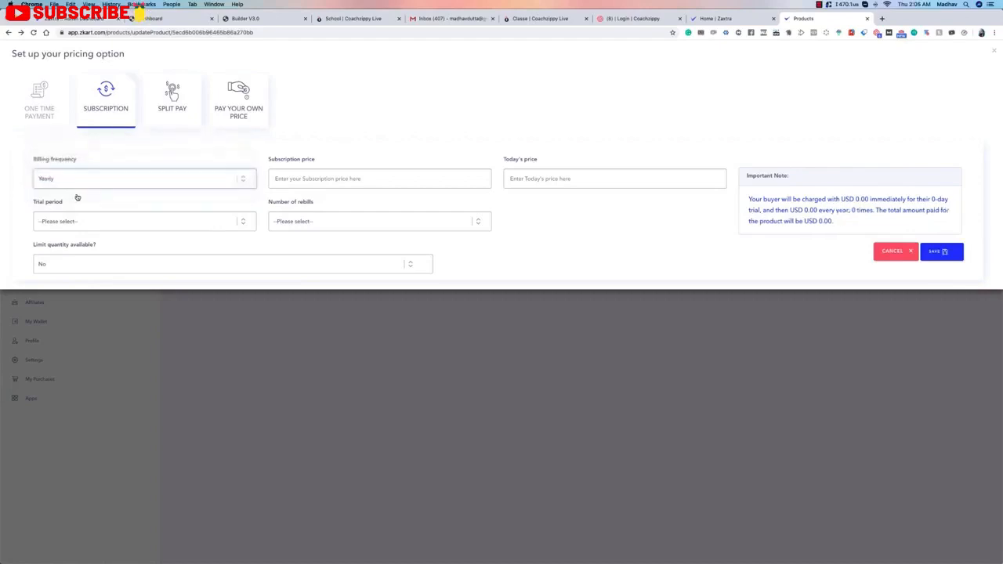
{"action": "left_click", "coordinate": [102, 172]}
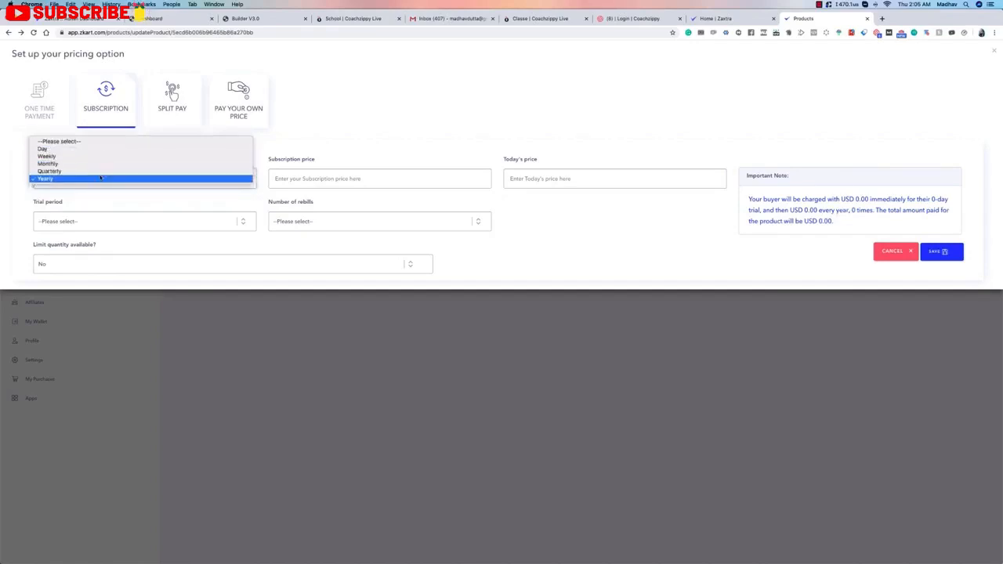
{"action": "left_click", "coordinate": [101, 163]}
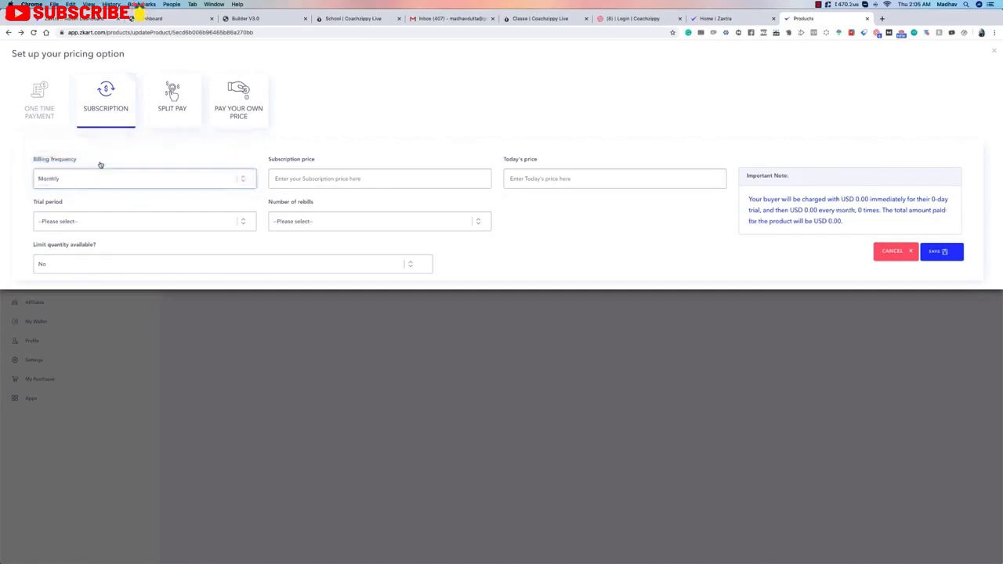
- Set the subscription price to 9, try out 0 as today's price, and set today's price to 1
{"action": "left_click", "coordinate": [301, 179]}
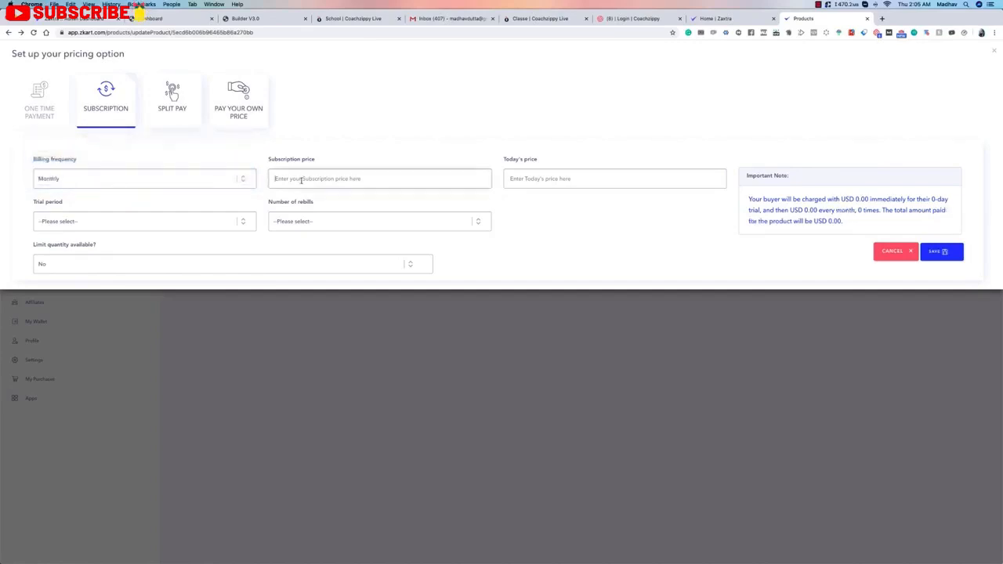
{"action": "type", "text": "0"}
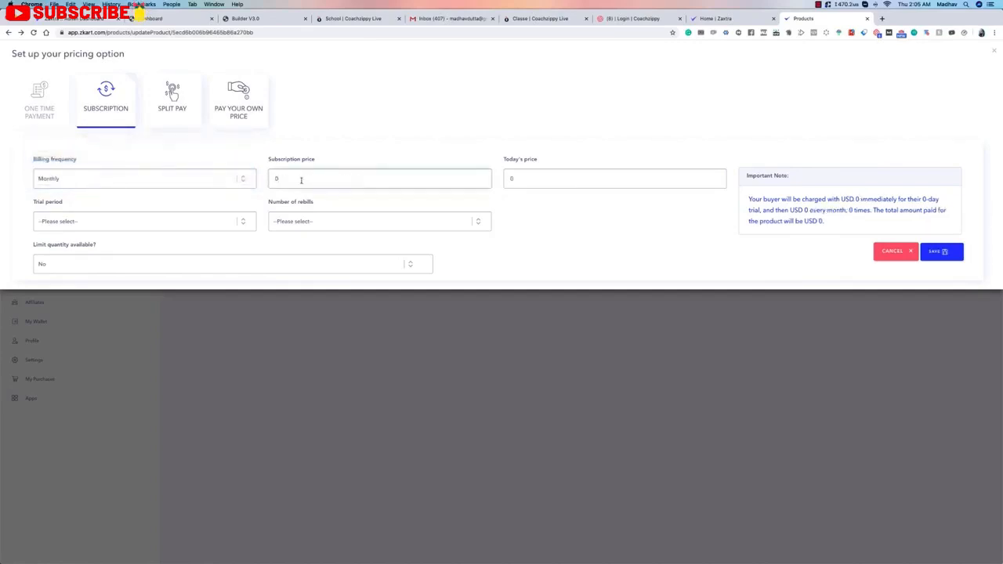
{"action": "key", "text": "BackSpace"}
{"action": "type", "text": "9"}
{"action": "left_click", "coordinate": [557, 174]}
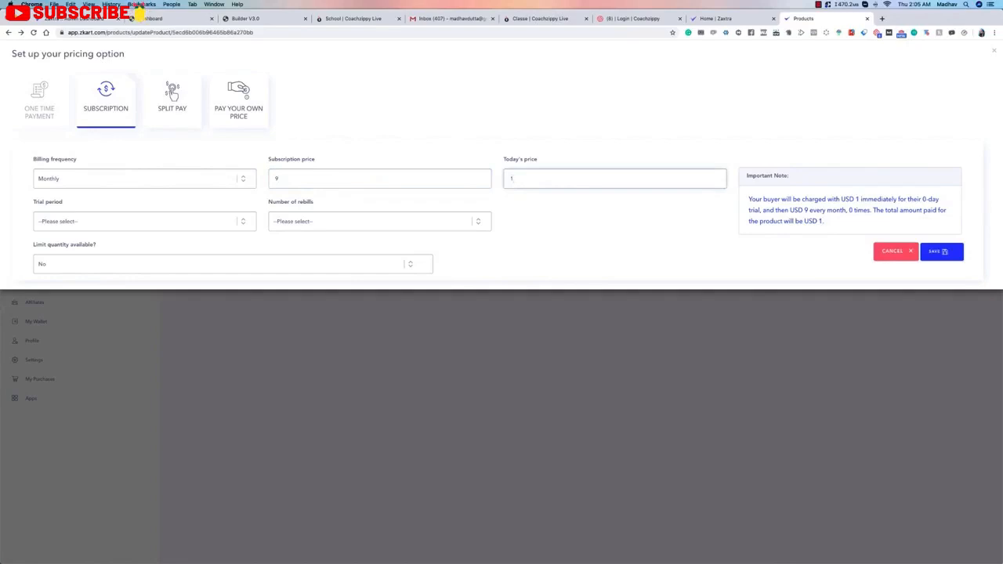
{"action": "key", "text": "BackSpace"}
{"action": "type", "text": "0"}
{"action": "key", "text": "BackSpace"}
{"action": "type", "text": "1"}
- Try a trial period of 3 days and set the subscription's trial period to 7 days
{"action": "left_click", "coordinate": [202, 225]}
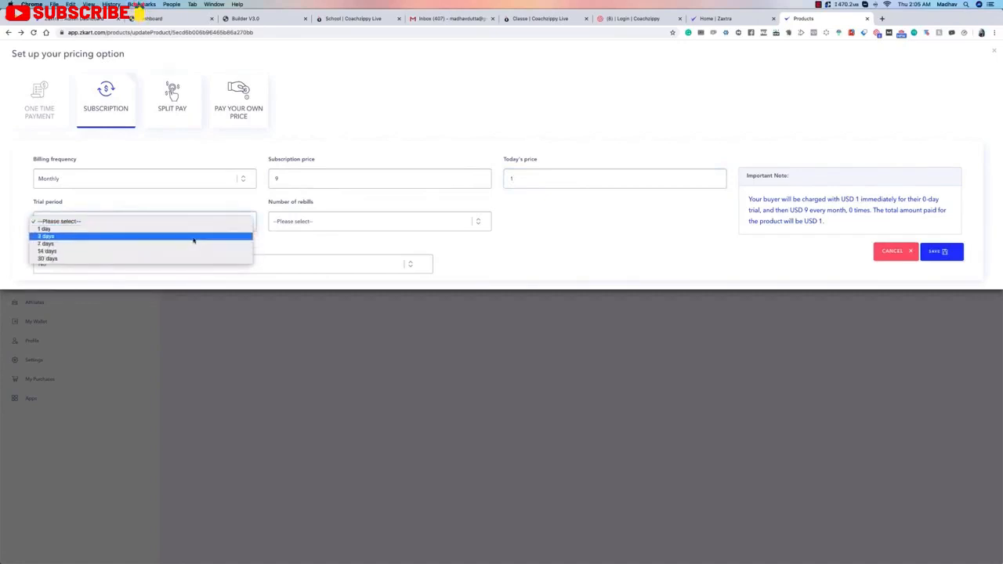
{"action": "left_click", "coordinate": [194, 239]}
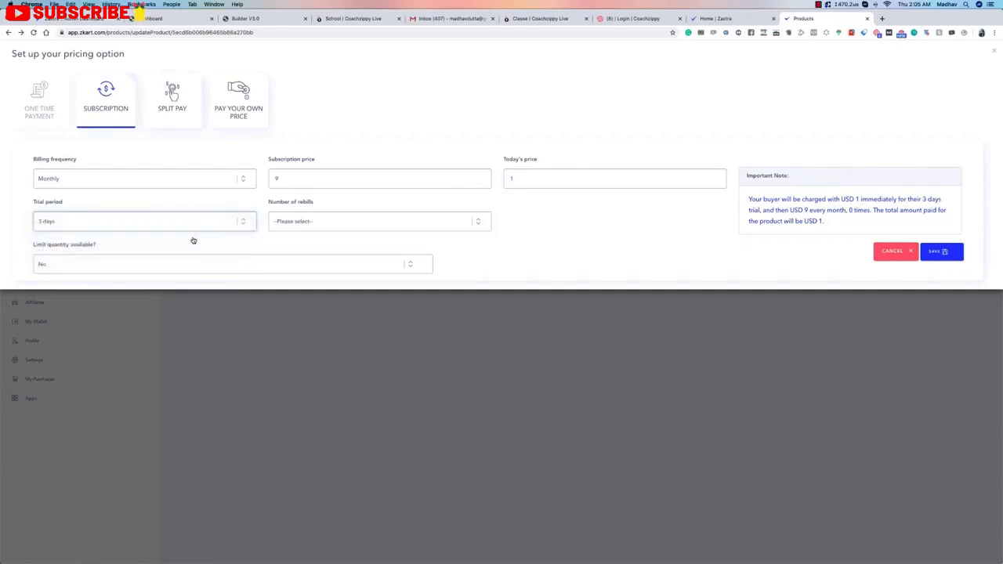
{"action": "left_click", "coordinate": [188, 219]}
{"action": "left_click", "coordinate": [188, 228]}
- Choose Custom for the number of rebills, try a count of 500, and clear the count
{"action": "left_click", "coordinate": [324, 224]}
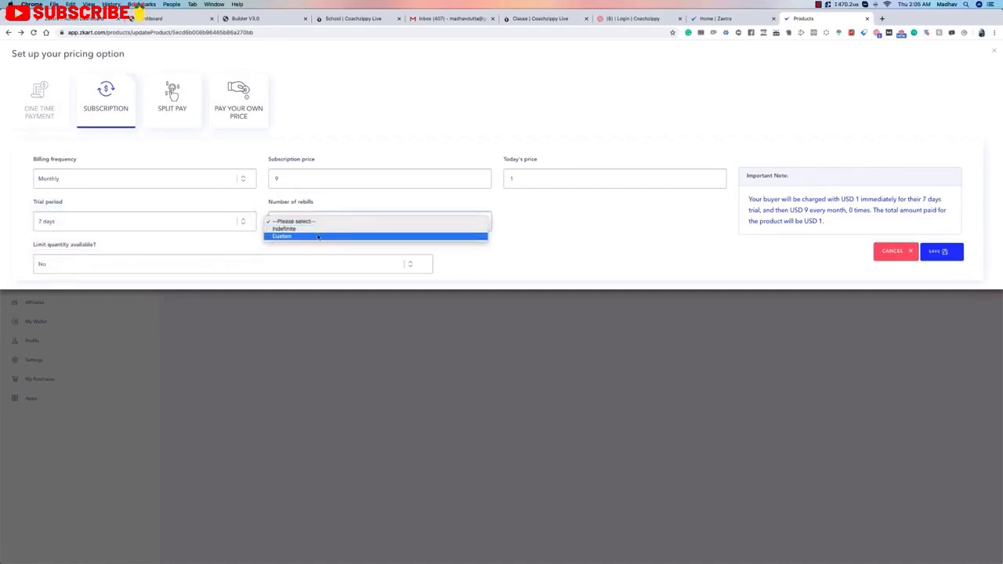
{"action": "left_click", "coordinate": [318, 236]}
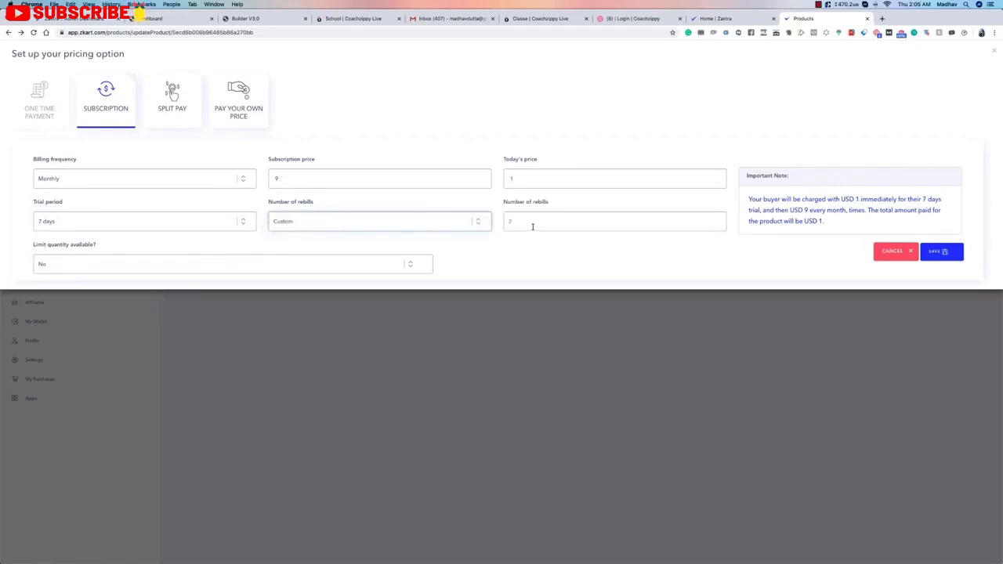
{"action": "left_click", "coordinate": [526, 223]}
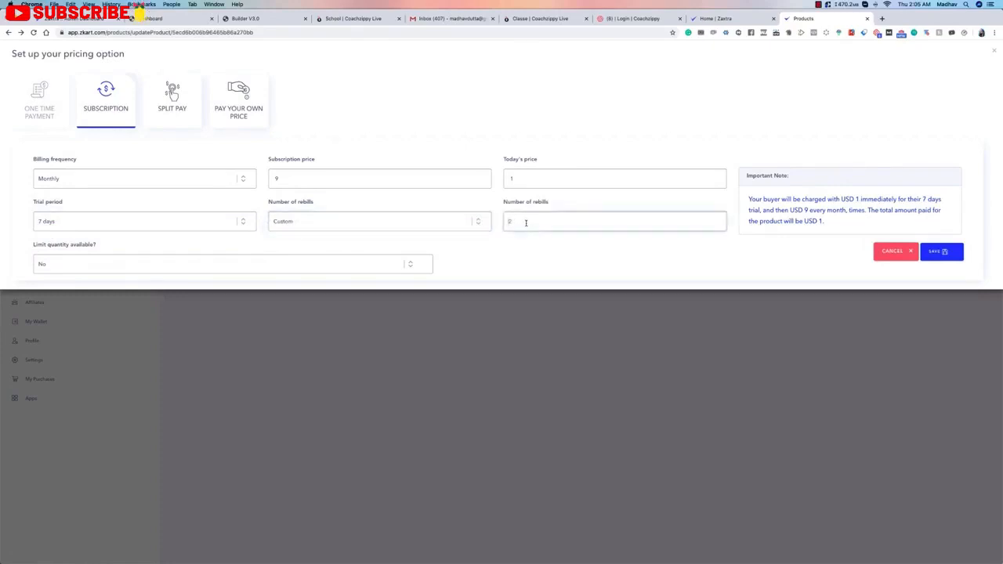
{"action": "type", "text": "600"}
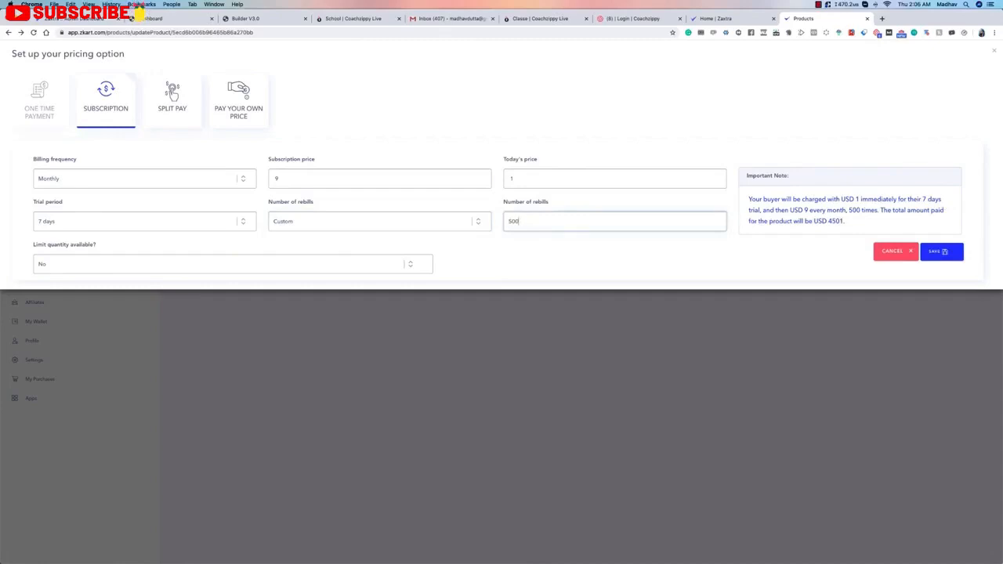
{"action": "key", "text": "BackSpace"}
{"action": "key", "text": "BackSpace"}
{"action": "key", "text": "BackSpace"}
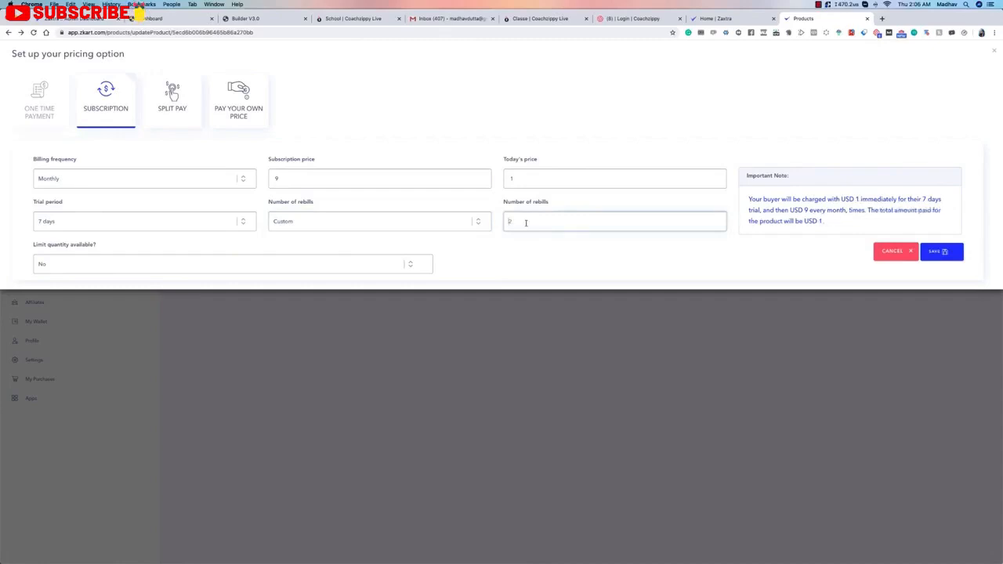
- Switch the number of rebills to Indefinite and back to Custom
{"action": "left_click", "coordinate": [376, 221]}
{"action": "left_click", "coordinate": [376, 217]}
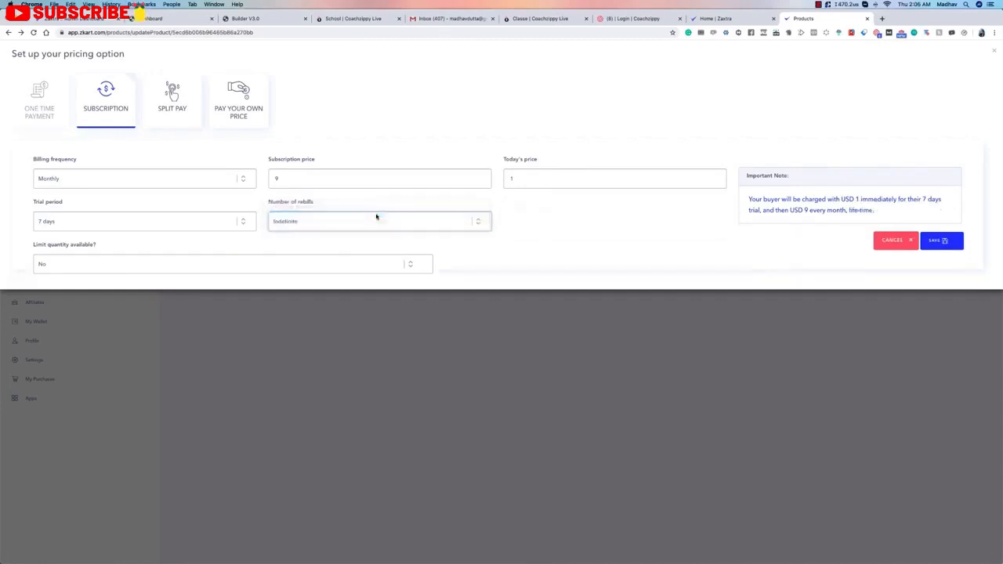
{"action": "left_click", "coordinate": [376, 221]}
{"action": "left_click", "coordinate": [378, 228]}
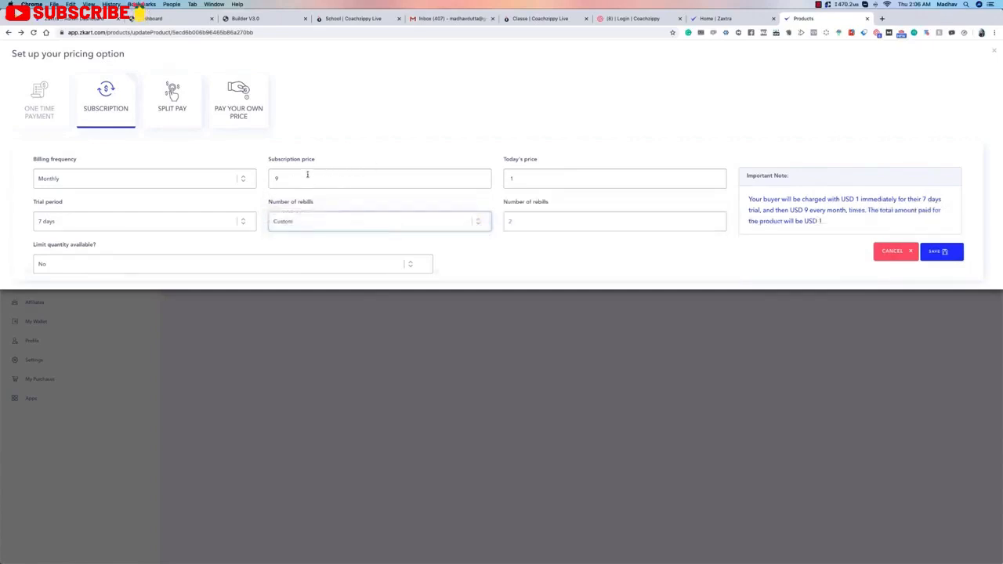
- Try a subscription price of 99 with a custom number of 12 rebills
{"action": "left_click", "coordinate": [310, 177]}
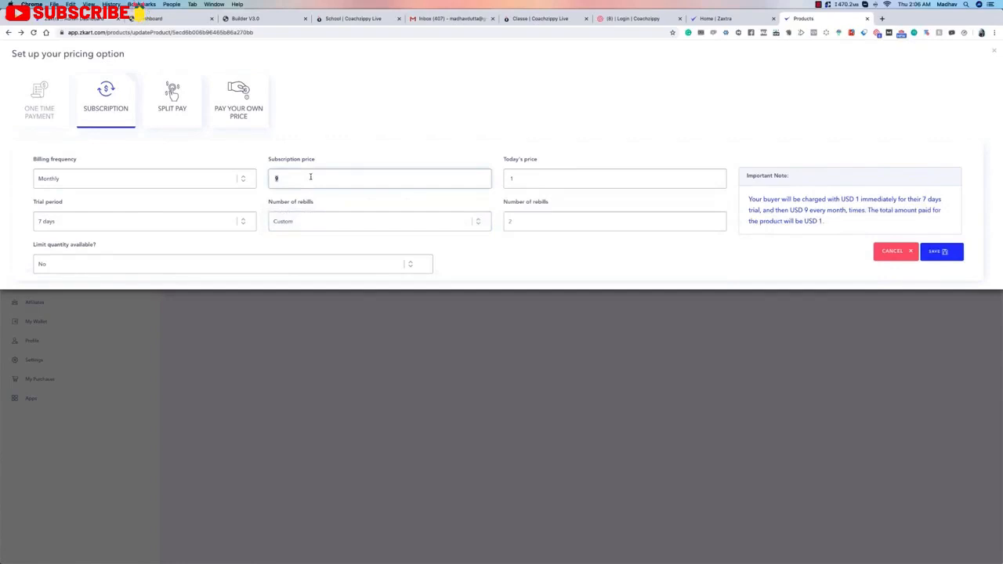
{"action": "type", "text": "9"}
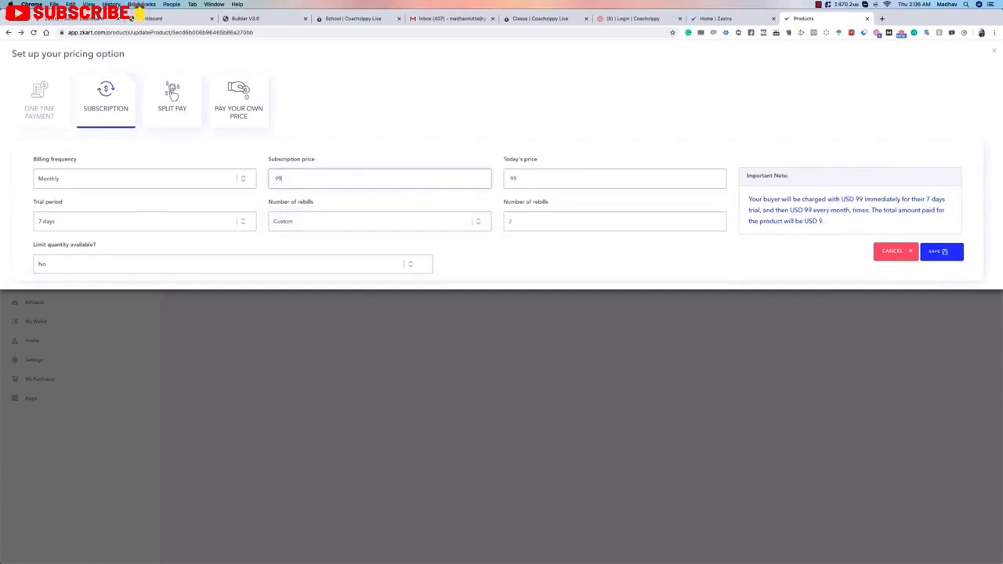
{"action": "left_click", "coordinate": [406, 221]}
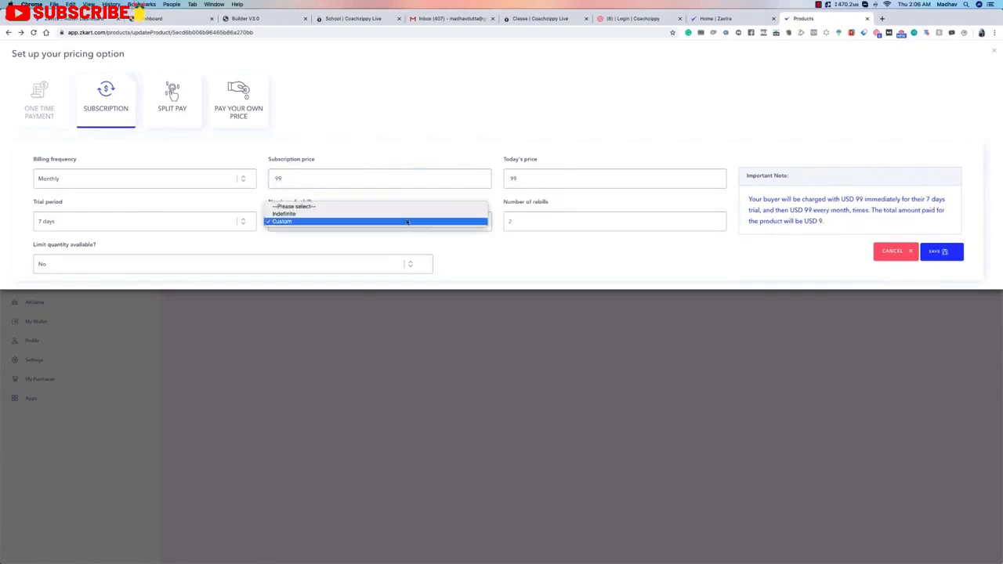
{"action": "left_click", "coordinate": [571, 220]}
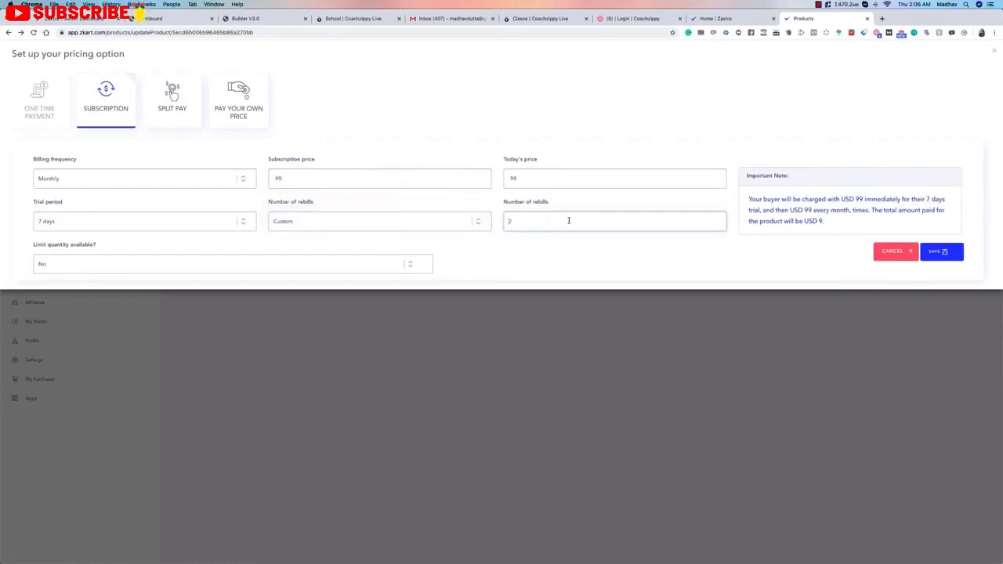
{"action": "type", "text": "12"}
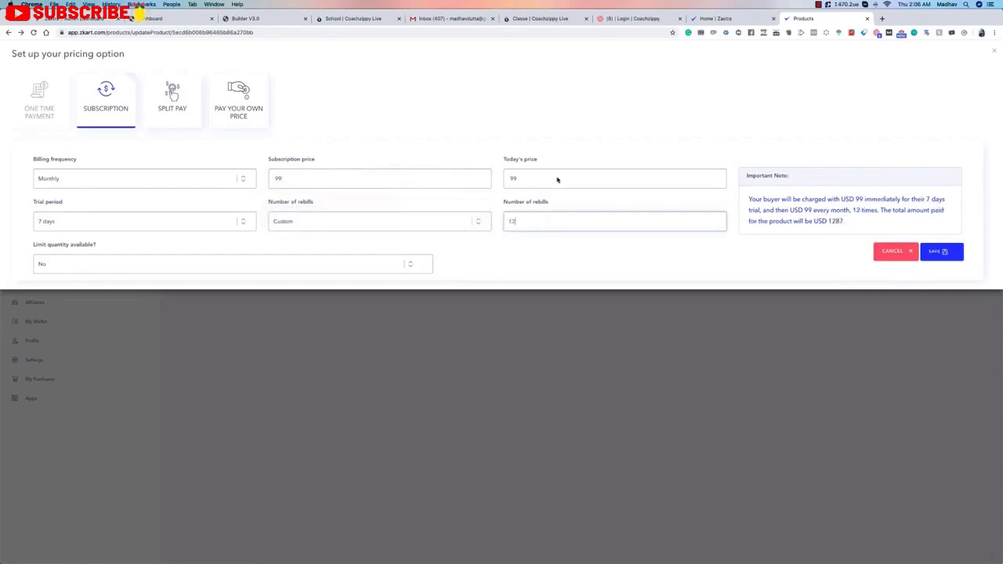
- Try 60 rebills, clear the count, and set the number of rebills to Indefinite
{"action": "double_click", "coordinate": [509, 219]}
{"action": "type", "text": "60"}
{"action": "left_click_drag", "start_coordinate": [556, 218], "coordinate": [444, 214]}
{"action": "key", "text": "BackSpace"}
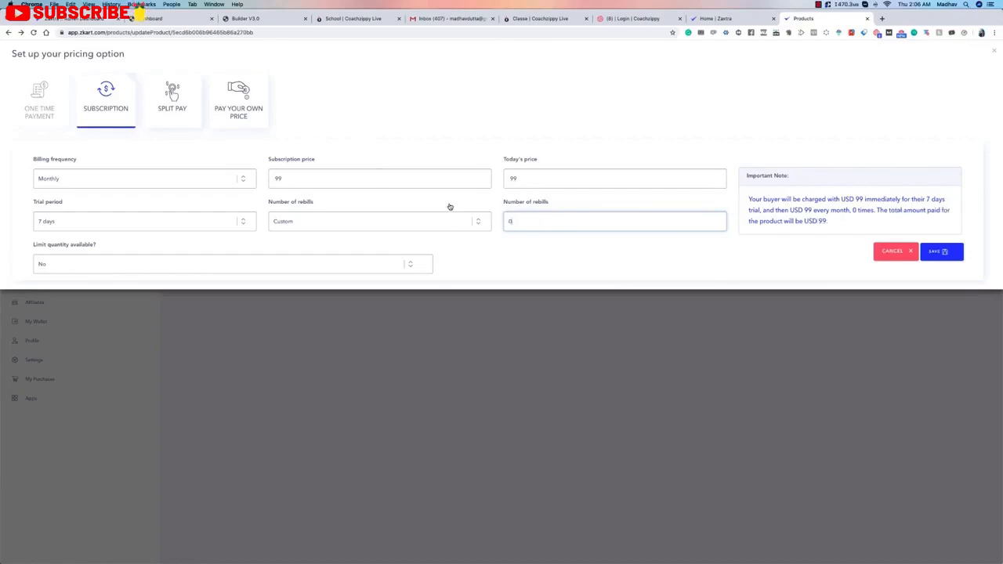
{"action": "left_click", "coordinate": [448, 213]}
{"action": "left_click", "coordinate": [428, 214]}
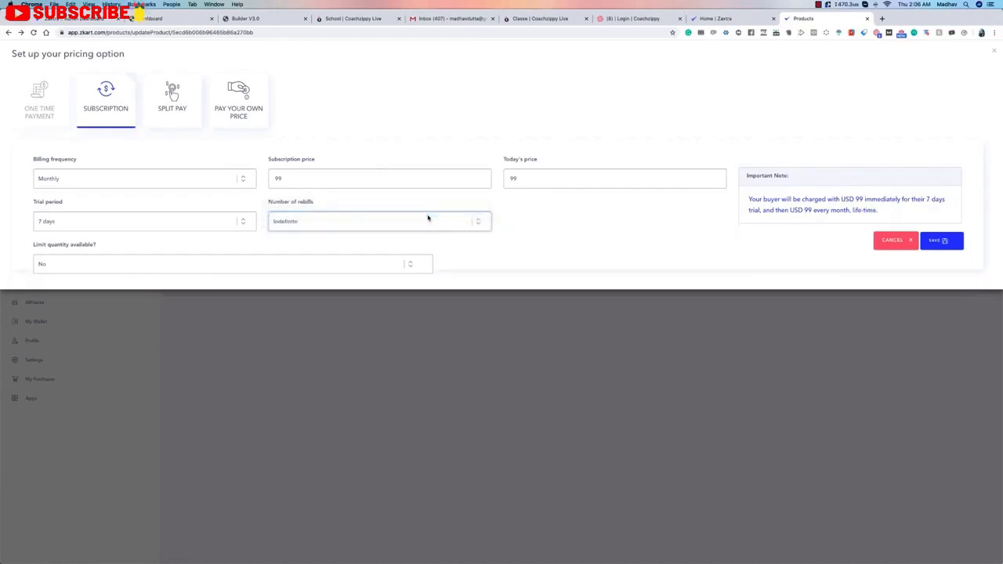
- Set the subscription price to 9 and today's price to 1, keeping Limit quantity available at No
{"action": "double_click", "coordinate": [342, 183]}
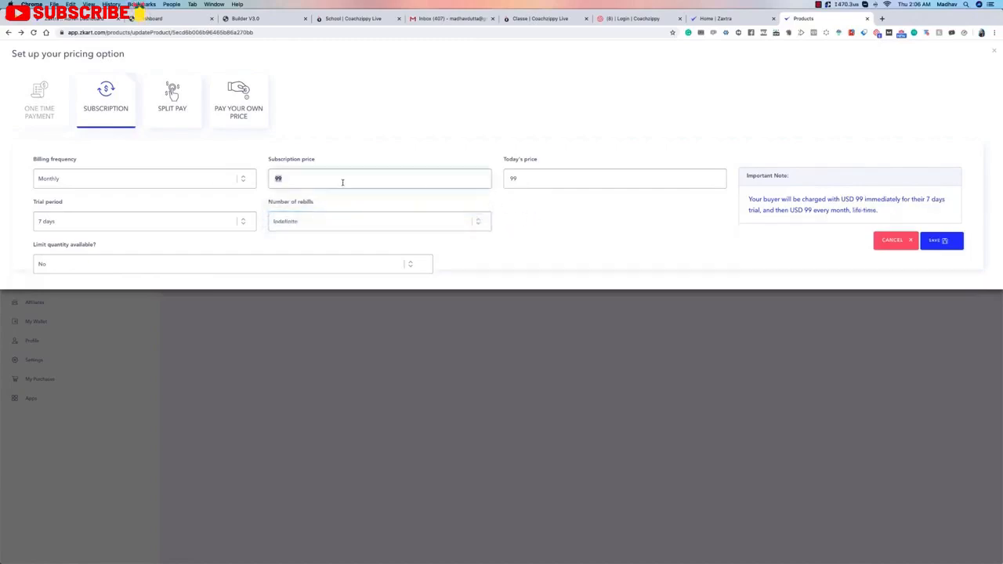
{"action": "type", "text": "9"}
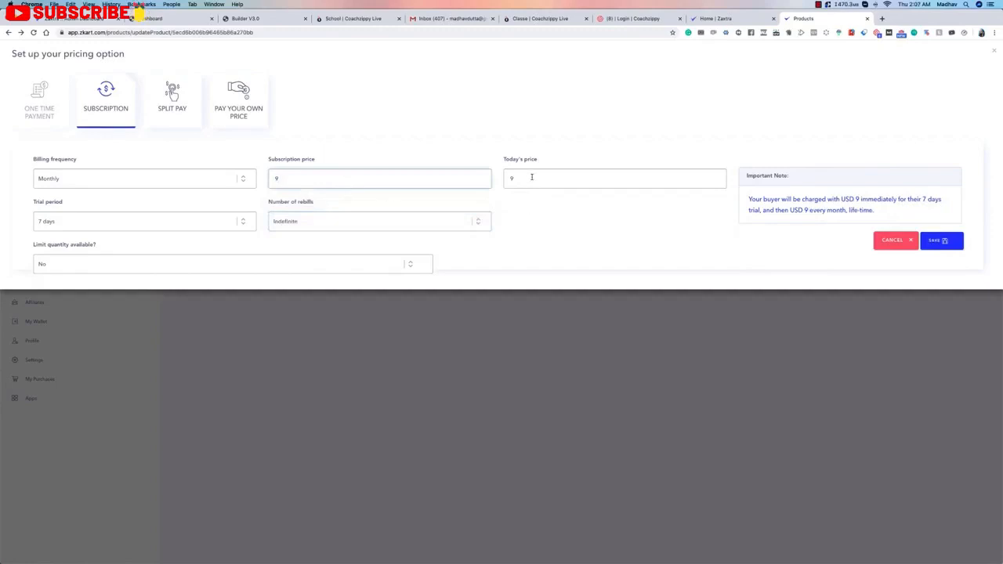
{"action": "double_click", "coordinate": [532, 177]}
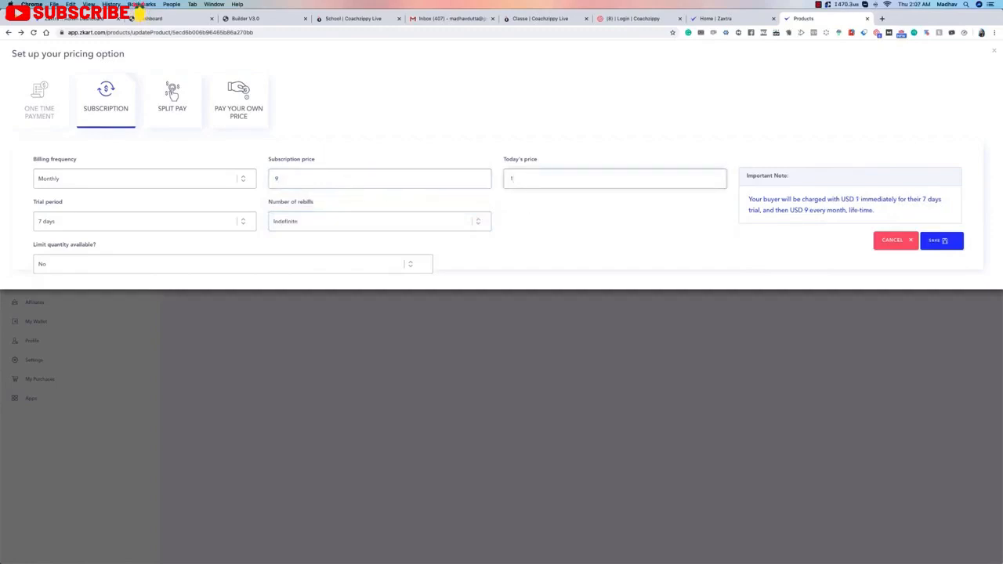
{"action": "left_click", "coordinate": [74, 257]}
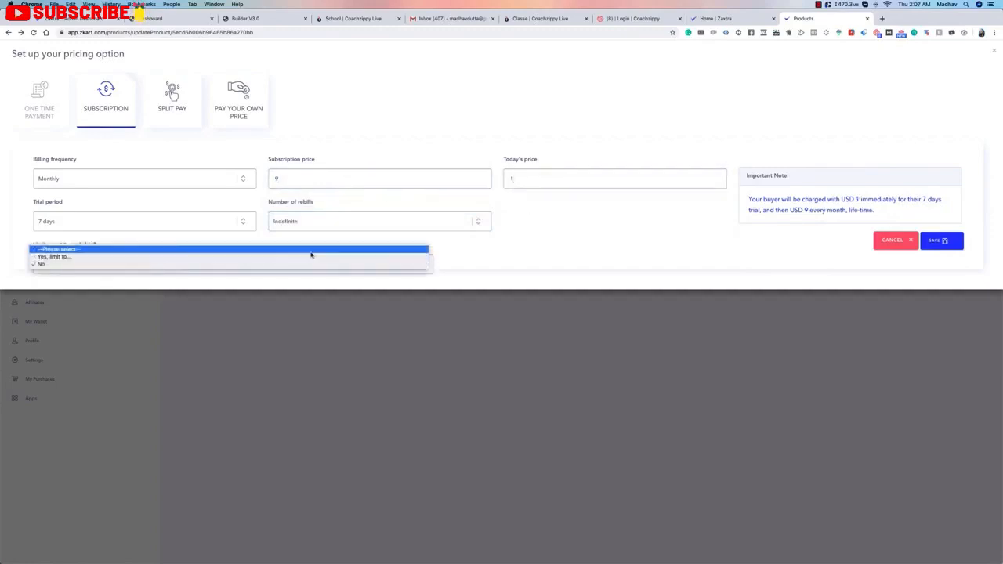
{"action": "left_click", "coordinate": [536, 255]}
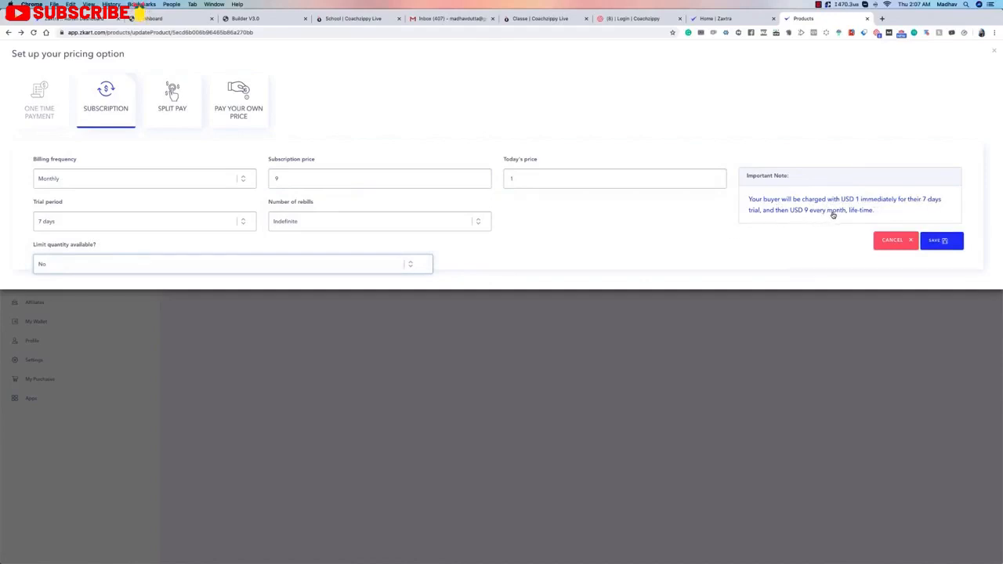
- Set today's price of the subscription to 0 and save the pricing option
{"action": "left_click", "coordinate": [582, 184]}
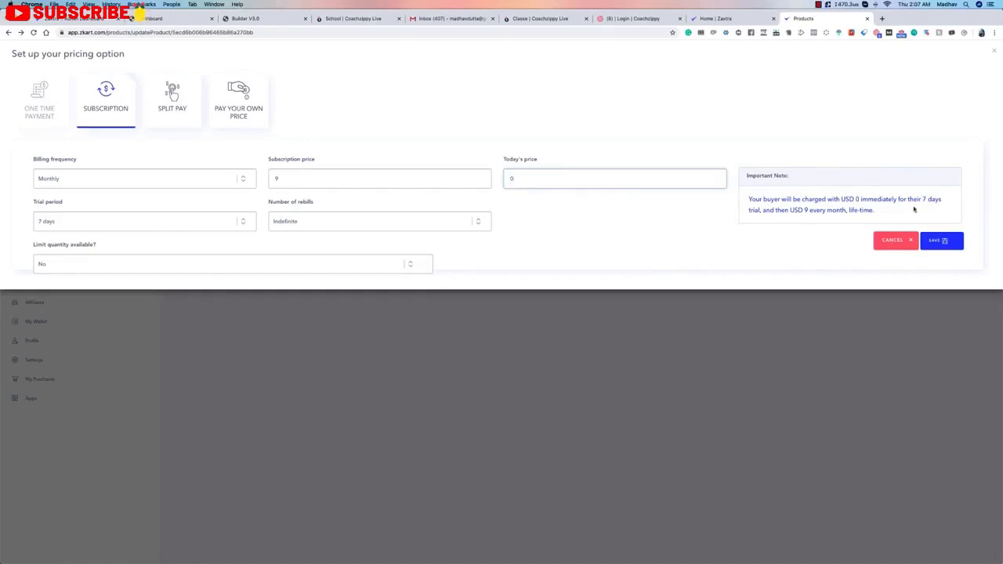
{"action": "left_click", "coordinate": [953, 240]}
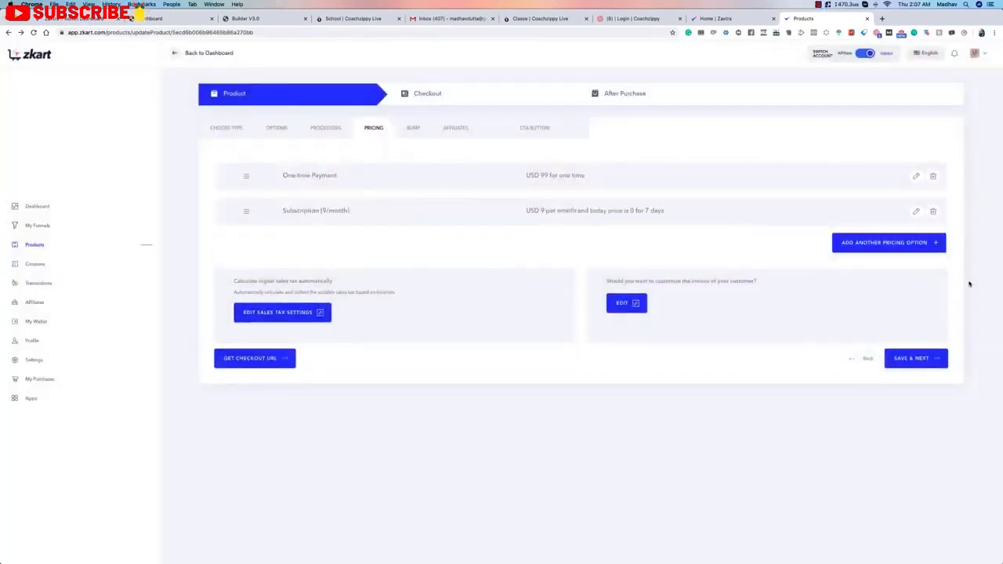
- Add a Split Pay pricing option with a price of 35 and 3 payments including today
{"action": "left_click", "coordinate": [873, 242]}
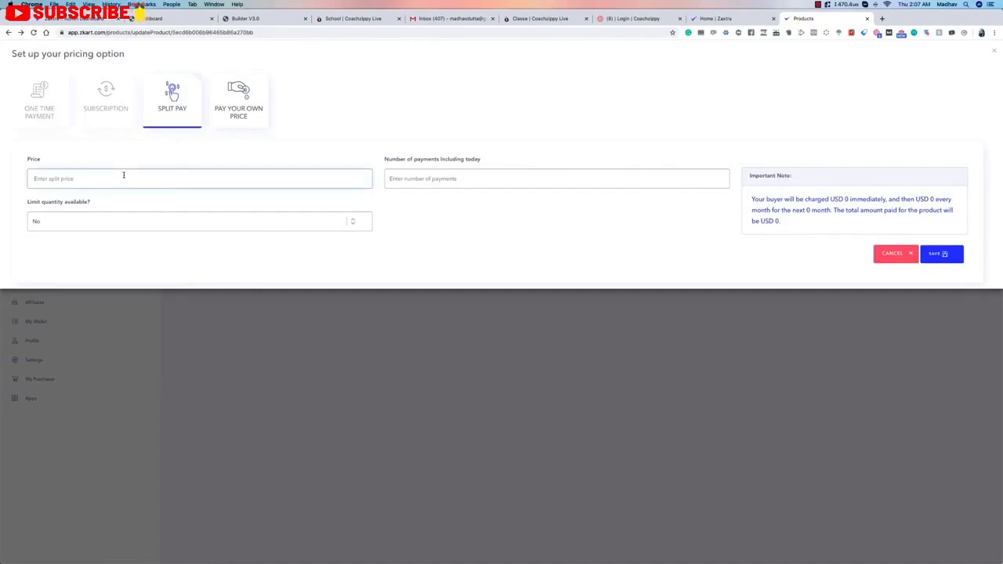
{"action": "type", "text": "30"}
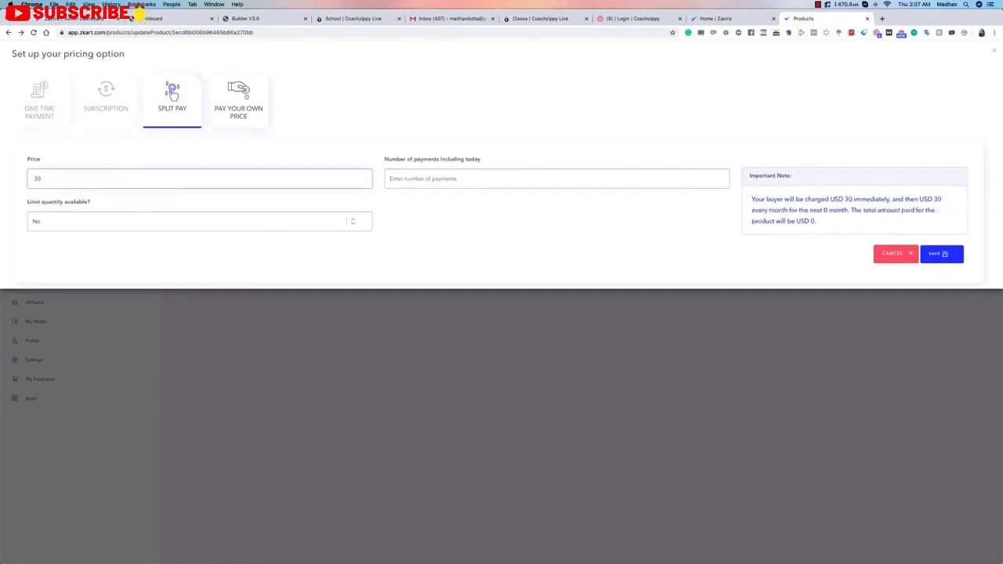
{"action": "key", "text": "BackSpace"}
{"action": "type", "text": "5"}
{"action": "left_click", "coordinate": [416, 180]}
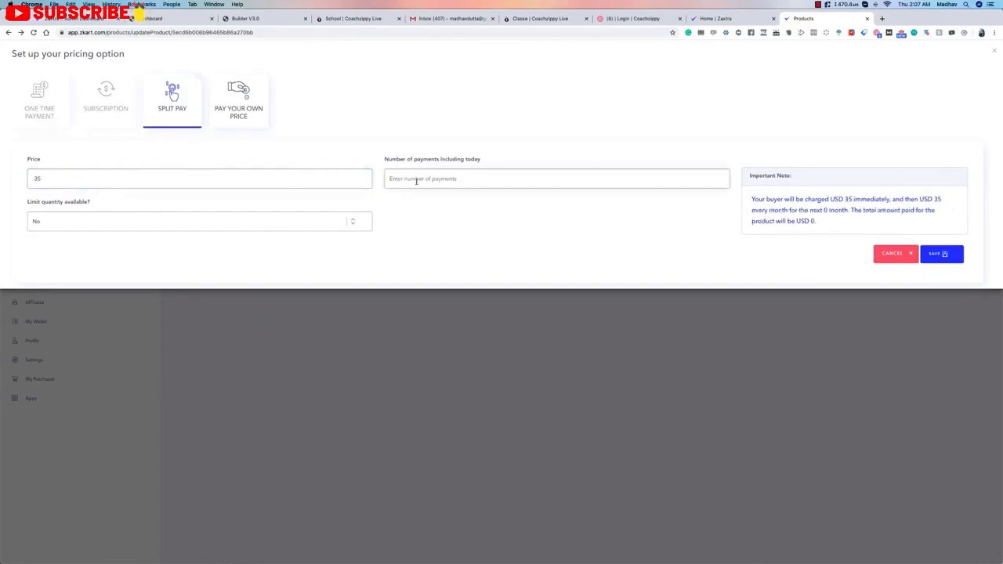
{"action": "type", "text": "3"}
- Change the split price to 40, keep 3 payments including today, and save the option
{"action": "double_click", "coordinate": [66, 180]}
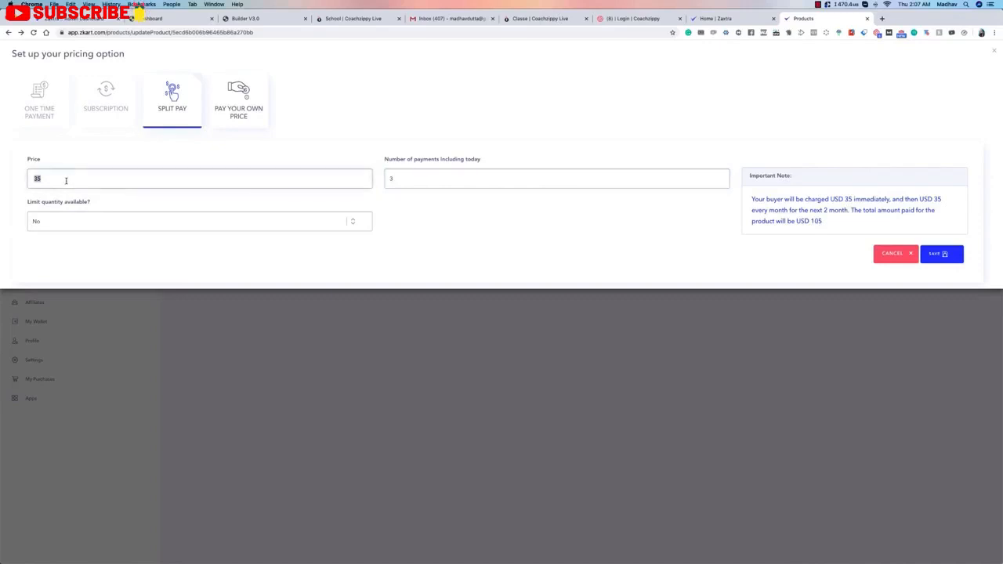
{"action": "type", "text": "40"}
{"action": "left_click", "coordinate": [499, 182]}
{"action": "key", "text": "BackSpace"}
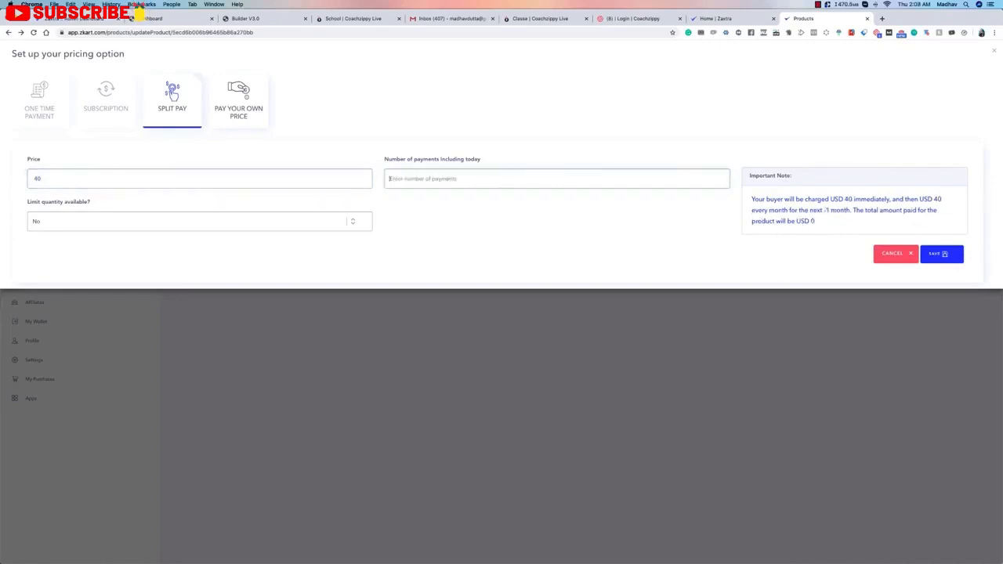
{"action": "type", "text": "3"}
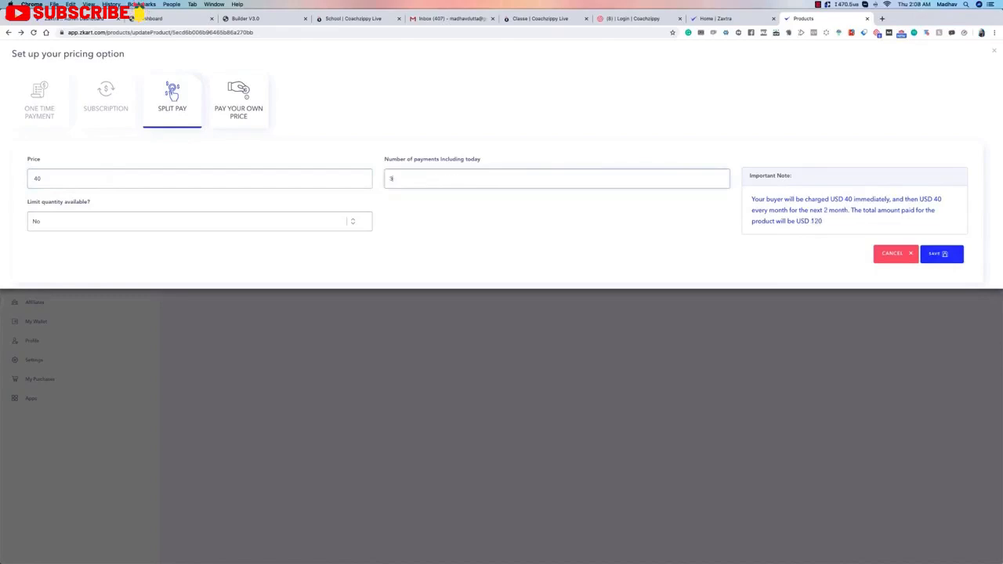
{"action": "left_click", "coordinate": [944, 254]}
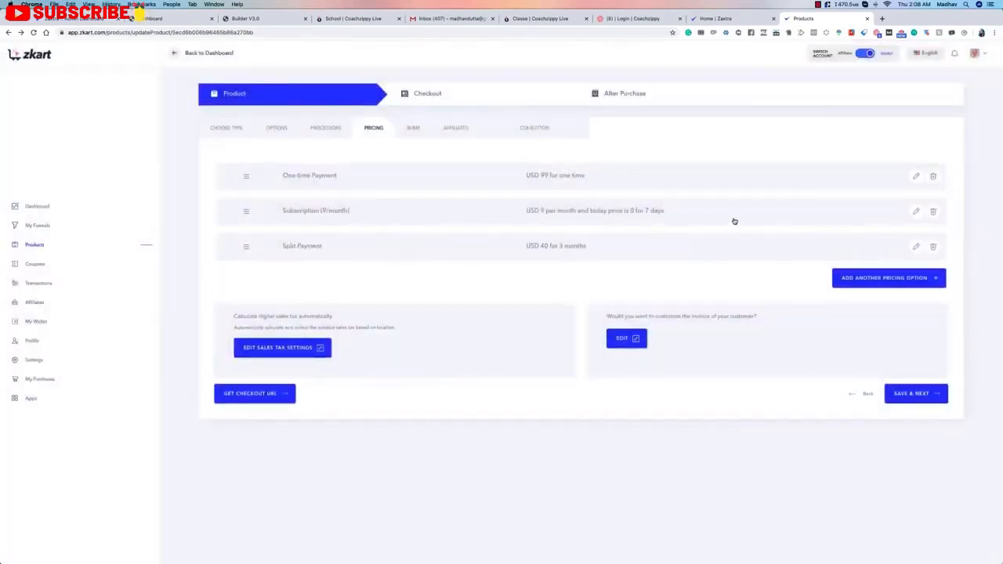
- Open the product's sales tax settings and remove the SGST and CGST entries
{"action": "left_click", "coordinate": [285, 352]}
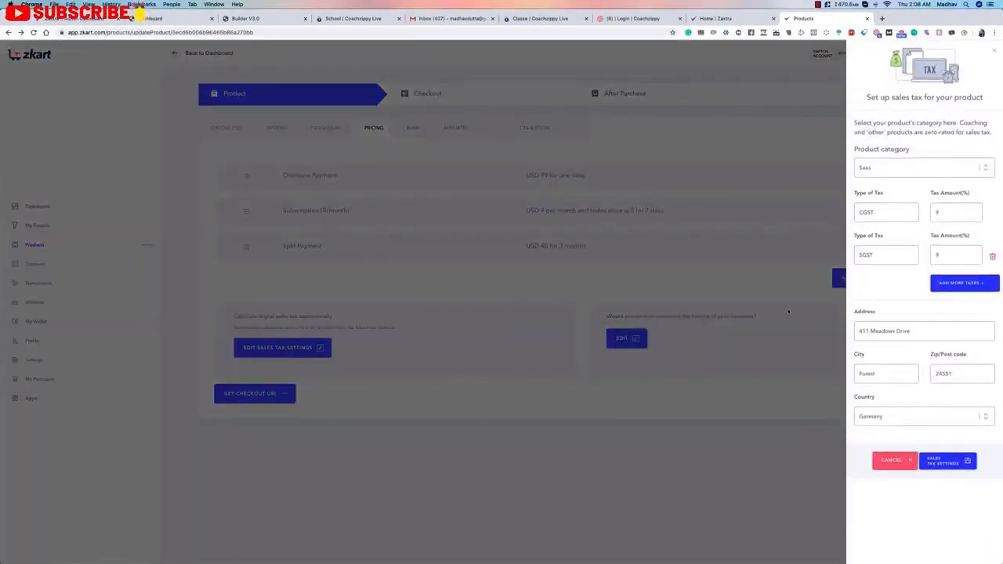
{"action": "left_click", "coordinate": [992, 257]}
{"action": "left_click", "coordinate": [993, 216]}
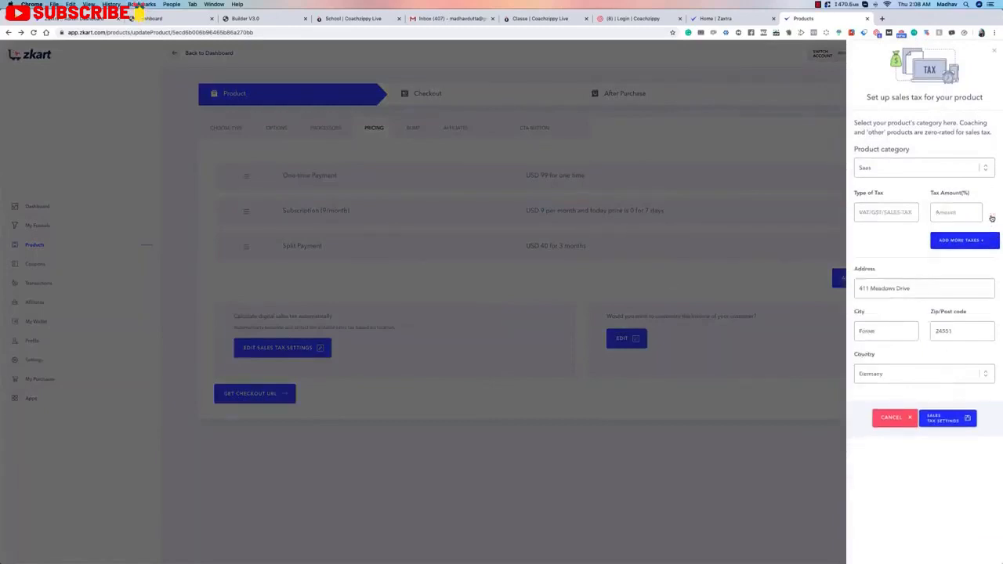
- Enter VAT at 8% as the product's tax, keep the category Saas, and save the sales tax settings
{"action": "left_click", "coordinate": [879, 210]}
{"action": "type", "text": "VAT"}
{"action": "left_click", "coordinate": [951, 213]}
{"action": "type", "text": "8"}
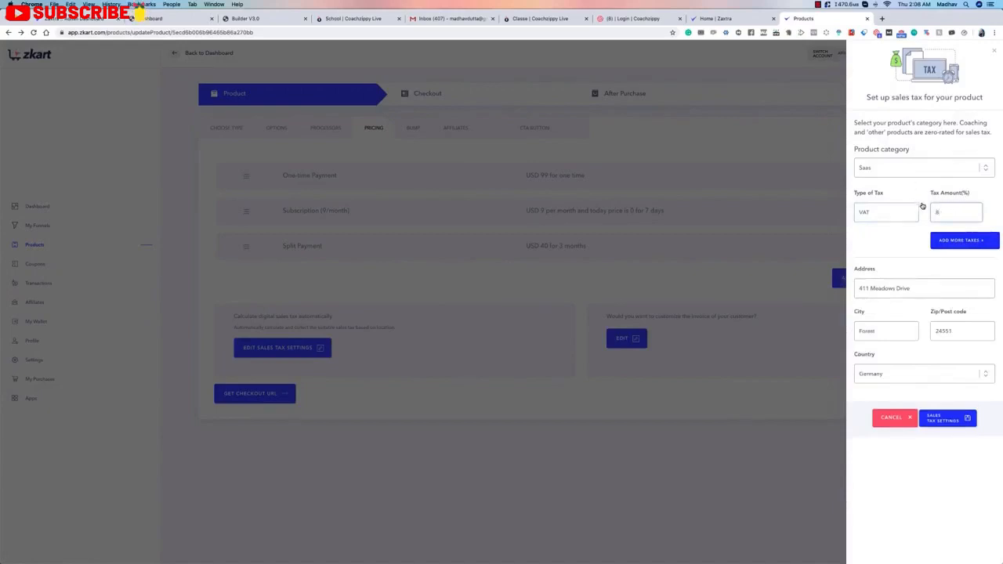
{"action": "left_click", "coordinate": [886, 166]}
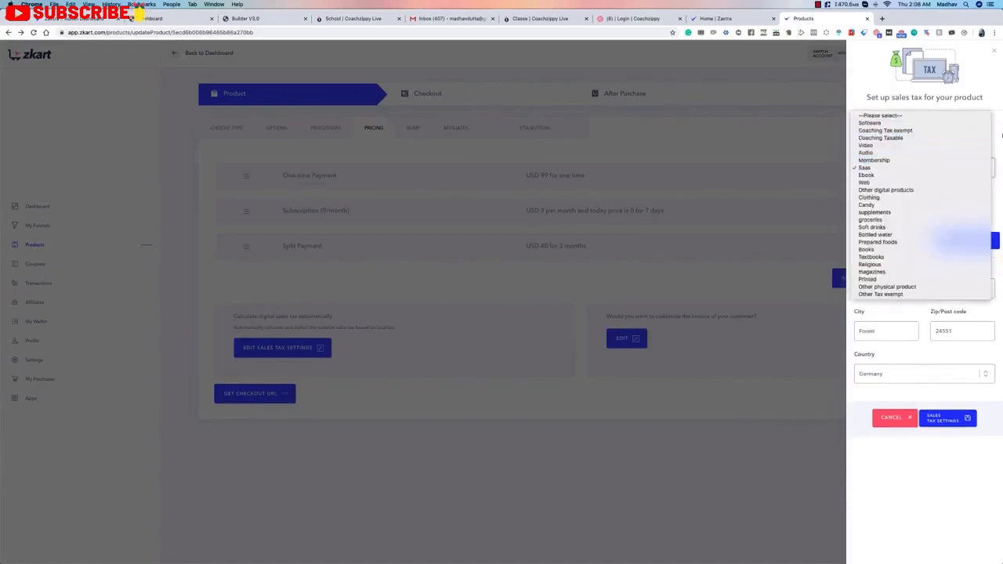
{"action": "left_click", "coordinate": [893, 168]}
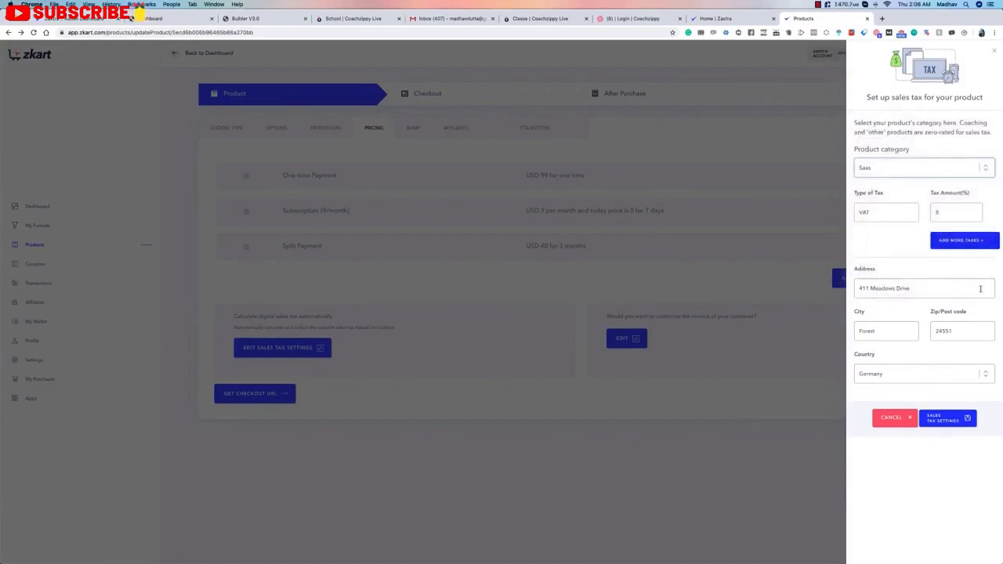
{"action": "left_click", "coordinate": [958, 420]}
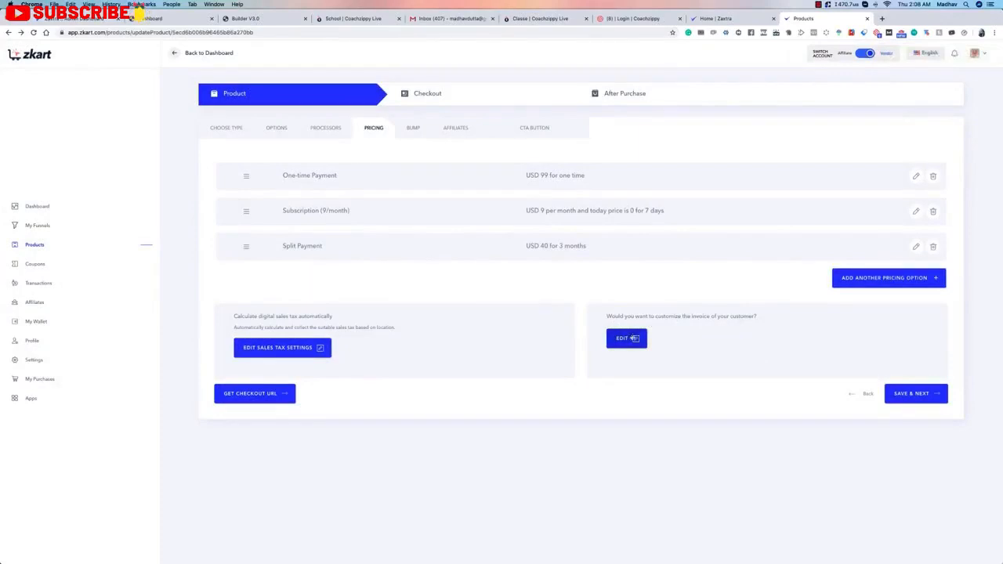
- Open the customer invoice customization, put a comma after "Hey" in the message, and check it in the preview
{"action": "left_click", "coordinate": [628, 338]}
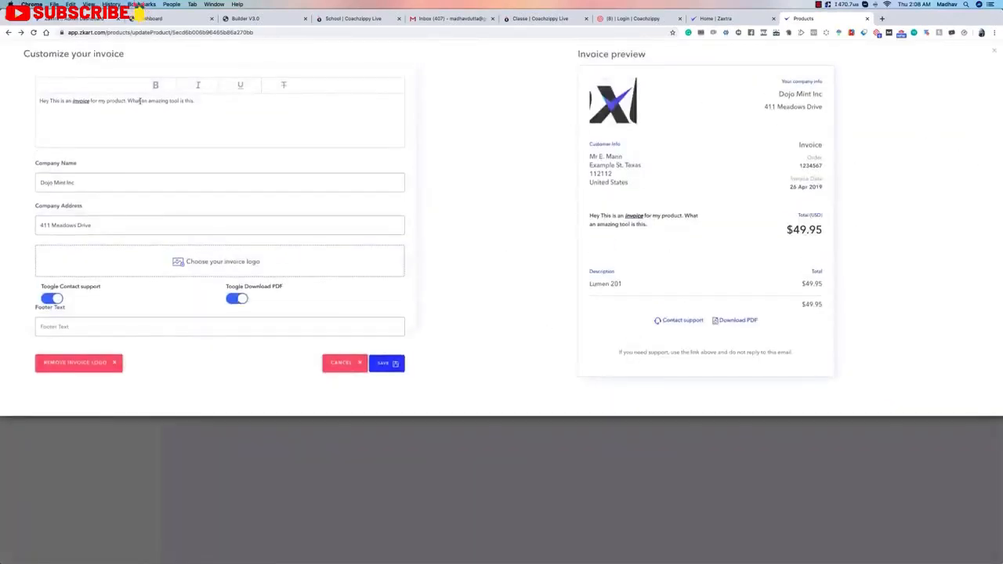
{"action": "left_click", "coordinate": [260, 104]}
{"action": "left_click", "coordinate": [46, 100]}
{"action": "type", "text": ","}
{"action": "key", "text": "BackSpace"}
{"action": "type", "text": "."}
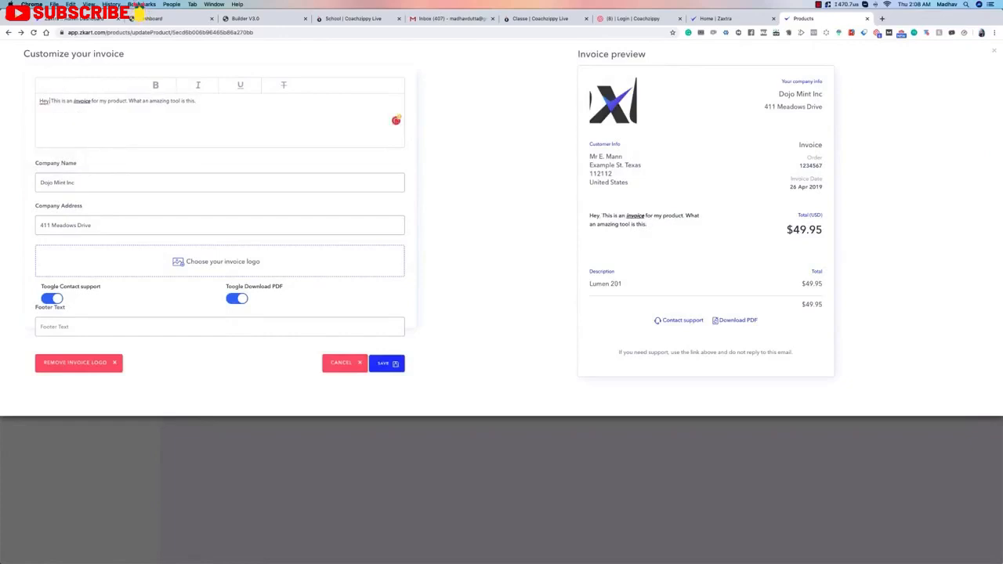
{"action": "left_click_drag", "start_coordinate": [591, 214], "coordinate": [645, 225]}
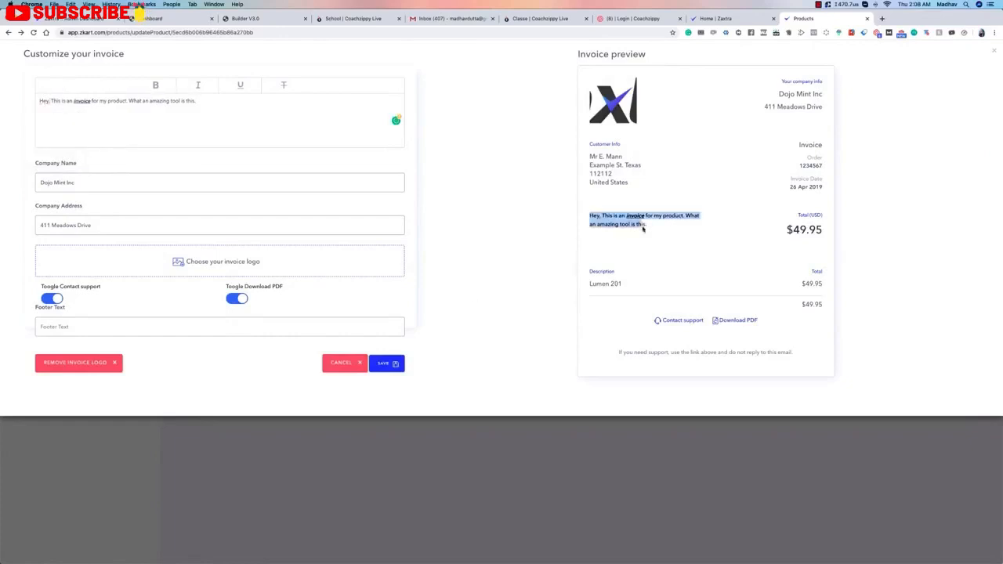
{"action": "left_click", "coordinate": [658, 225]}
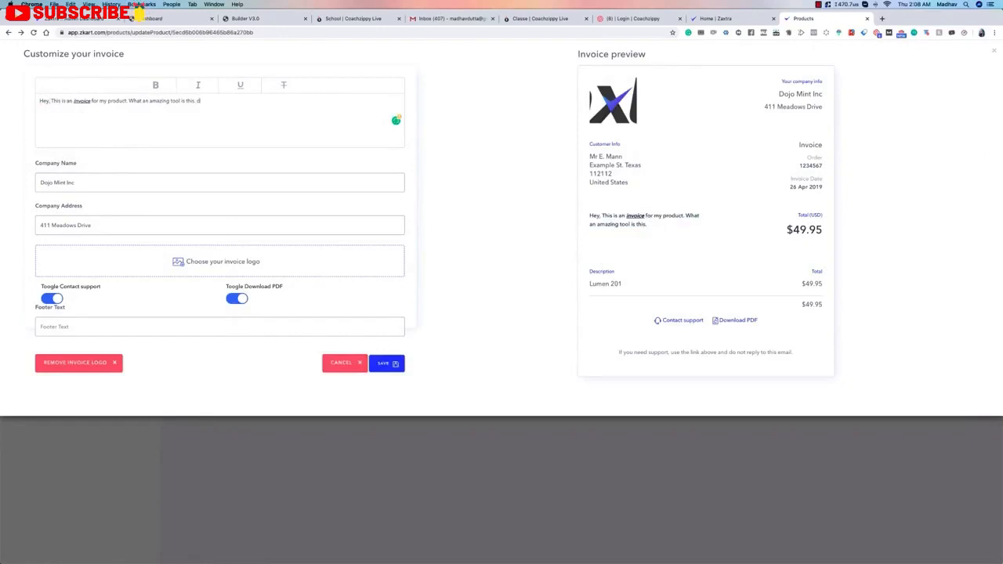
- Try adding filler text at the end of the invoice message and remove it again
{"action": "type", "text": "fgdgd gd gdf dgdfgdgdfgdgdfgdfgdf"}
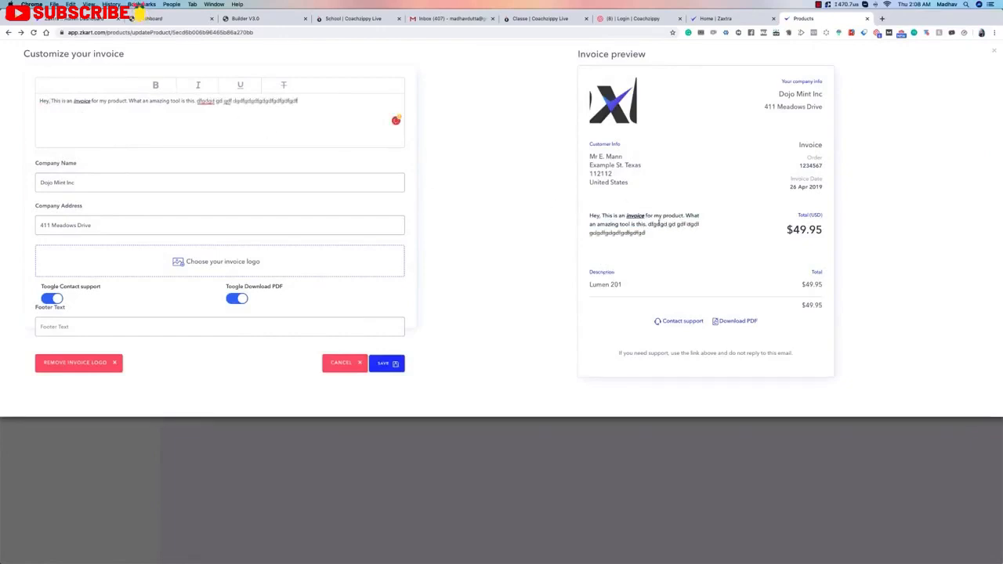
{"action": "type", "text": "gdfgdgdfgdfgdf"}
{"action": "left_click_drag", "start_coordinate": [197, 102], "coordinate": [264, 116]}
{"action": "key", "text": "BackSpace"}
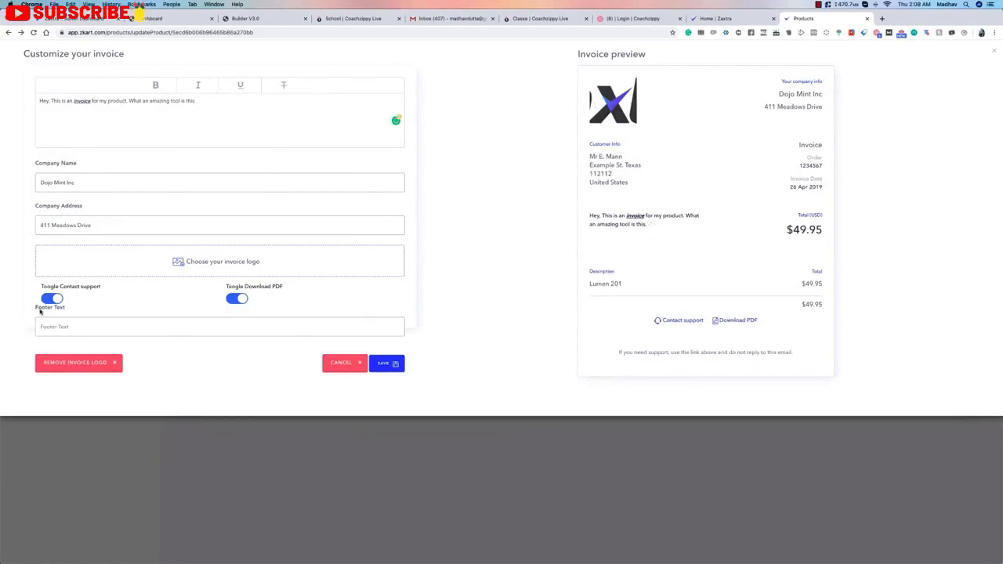
- Try filler text as the invoice footer and clear it again
{"action": "left_click", "coordinate": [69, 324]}
{"action": "type", "text": "fdgdg"}
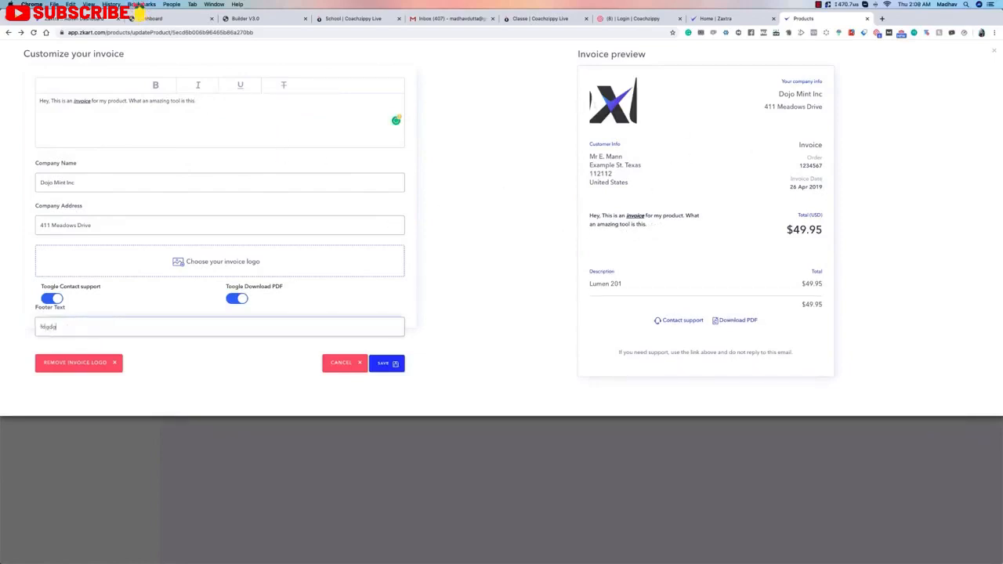
{"action": "type", "text": "df dgdfdg"}
{"action": "key", "text": "super+a"}
{"action": "key", "text": "BackSpace"}
- Try appending "sdfsdfs" to the invoice's company name and remove the addition
{"action": "left_click", "coordinate": [98, 183]}
{"action": "type", "text": "sdfdfs"}
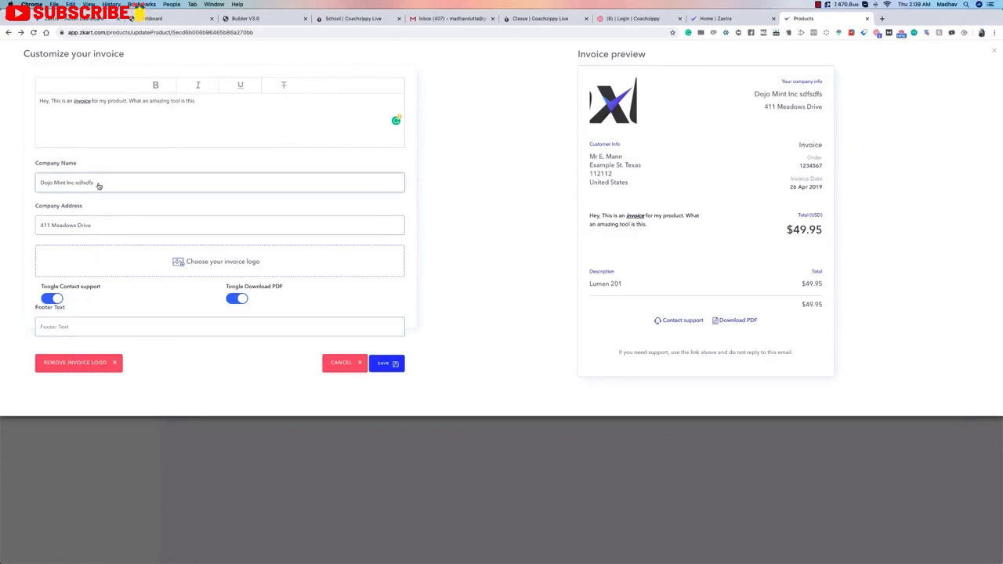
{"action": "left_click_drag", "start_coordinate": [121, 188], "coordinate": [74, 185]}
{"action": "key", "text": "BackSpace"}
- Choose Coachzippy-Logo.png from the Desktop as the invoice logo after previewing the image
{"action": "left_click", "coordinate": [178, 263]}
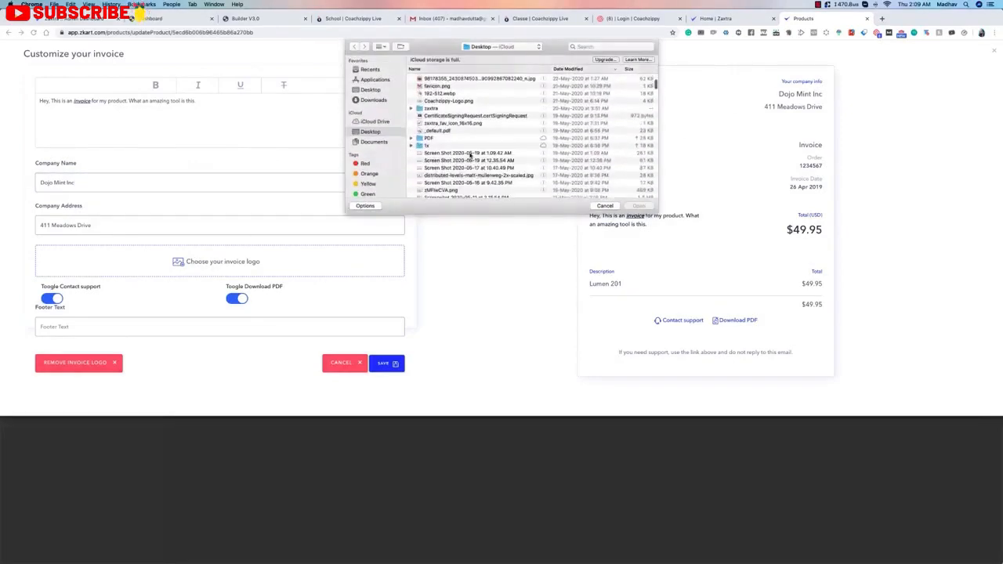
{"action": "scroll", "coordinate": [455, 160], "scroll_direction": "down", "scroll_amount": 5}
{"action": "left_click", "coordinate": [458, 110]}
{"action": "key", "text": "space"}
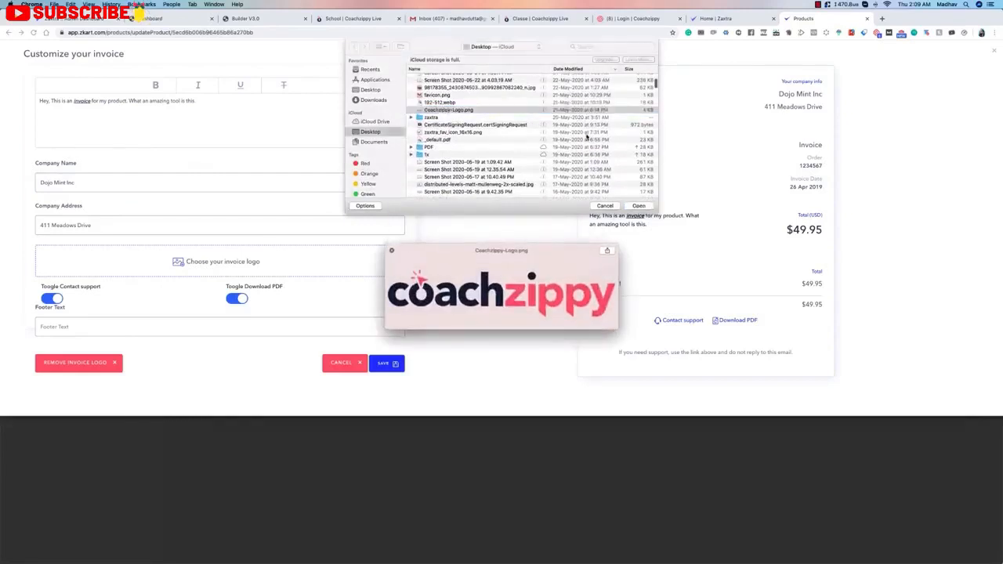
{"action": "left_click", "coordinate": [639, 205]}
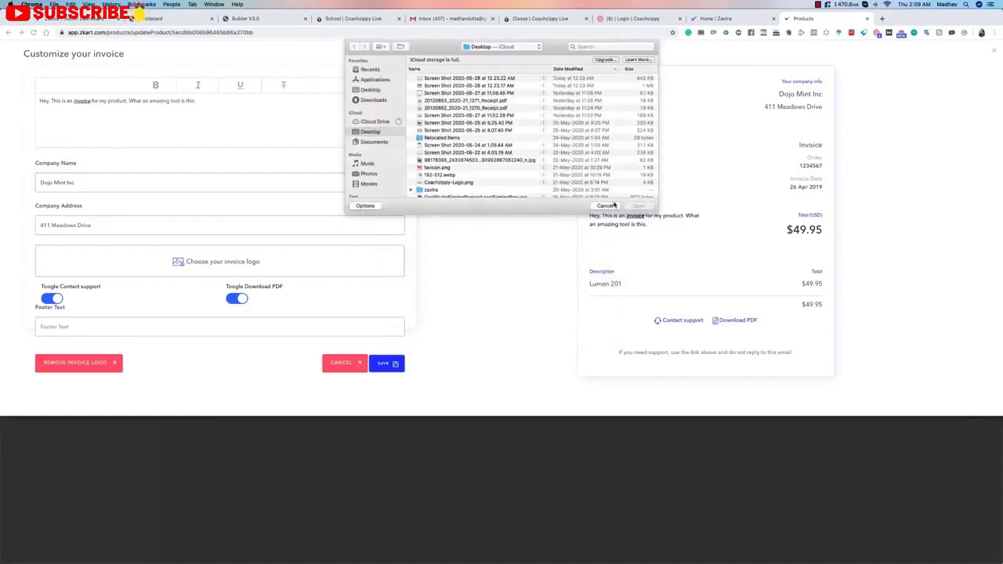
- Upload Coachzippy-Logo.png as the invoice logo, crop it to the "o" with the red mark, and save the invoice customization
{"action": "double_click", "coordinate": [458, 184]}
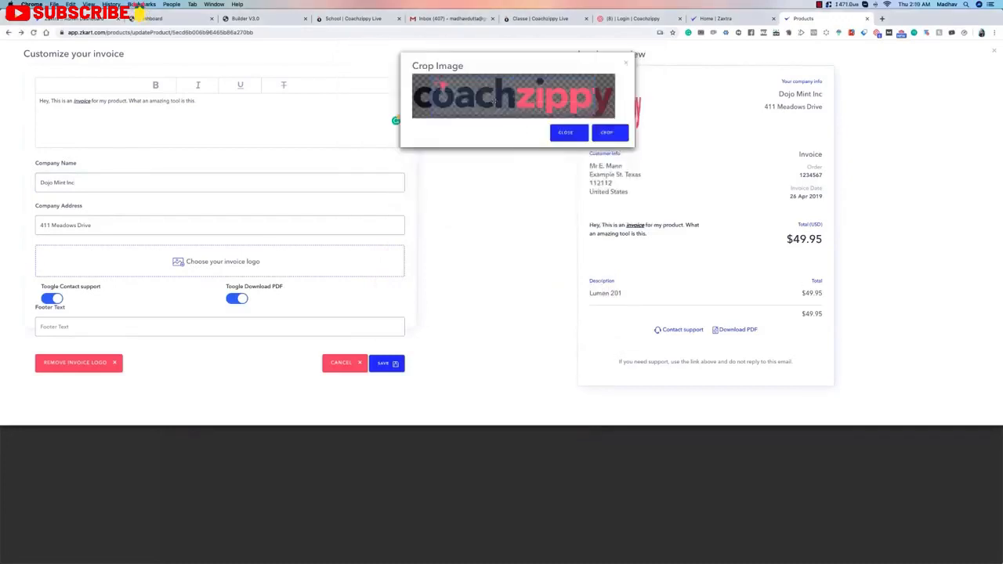
{"action": "left_click_drag", "start_coordinate": [593, 95], "coordinate": [455, 95]}
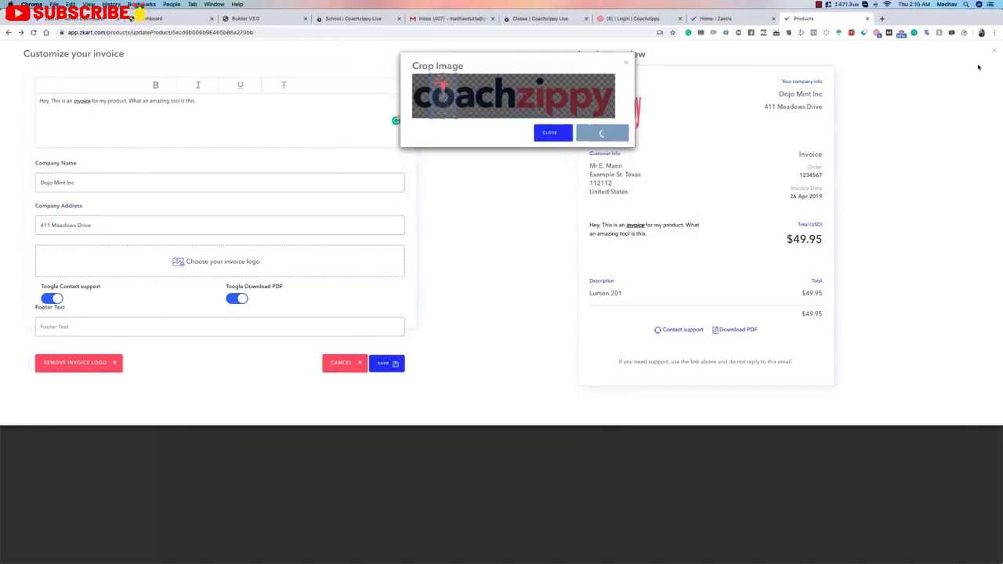
{"action": "left_click", "coordinate": [603, 132]}
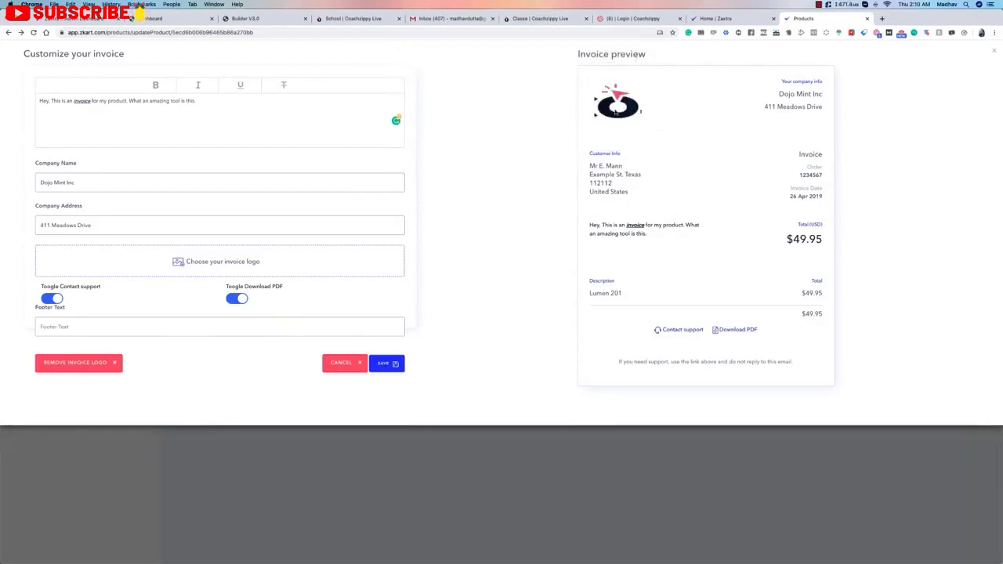
{"action": "left_click", "coordinate": [380, 363]}
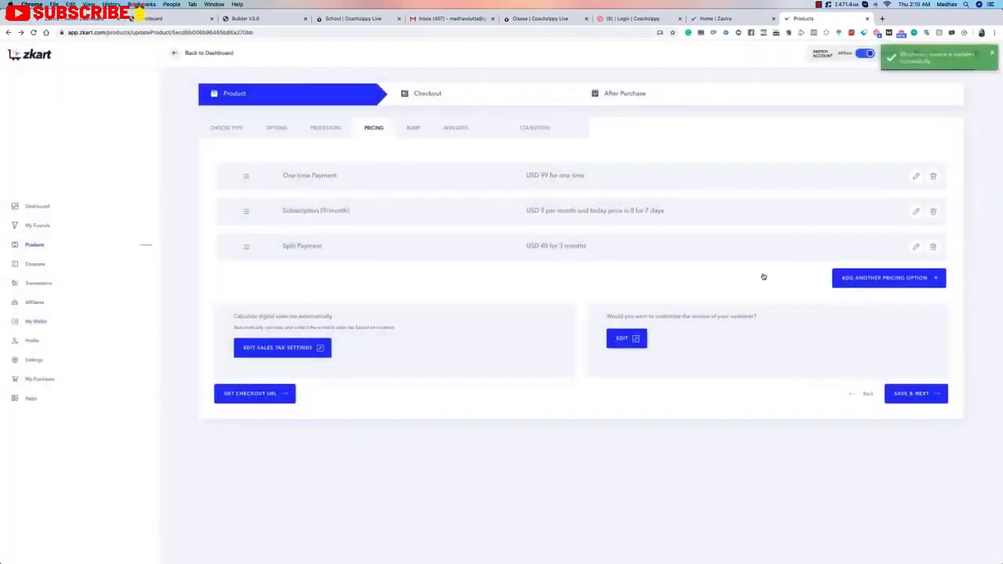
- Save the pricing options, proceed to the bump offer settings, and review the bump product name and order bump texts
{"action": "left_click", "coordinate": [915, 396]}
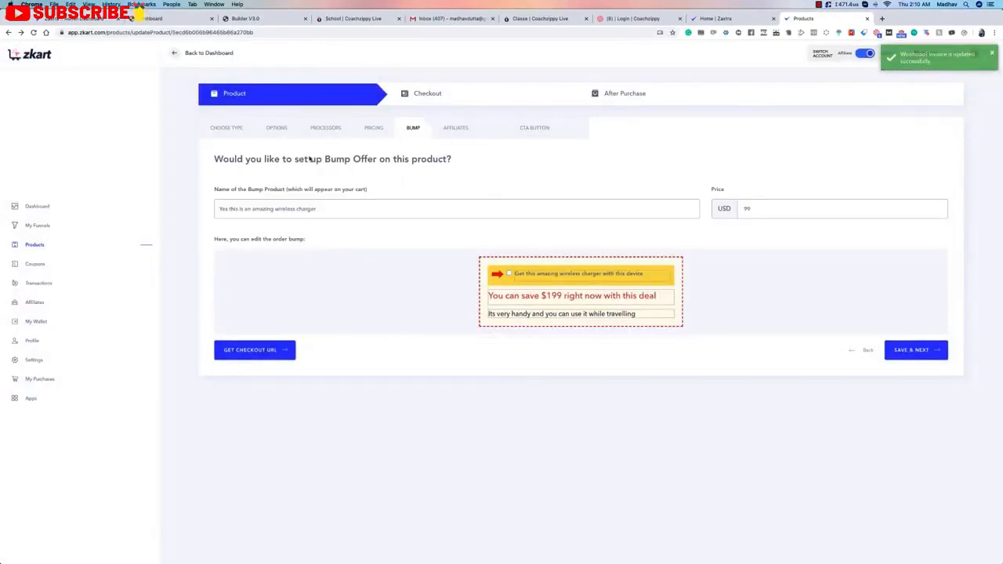
{"action": "left_click_drag", "start_coordinate": [313, 159], "coordinate": [402, 160]}
{"action": "left_click", "coordinate": [337, 196]}
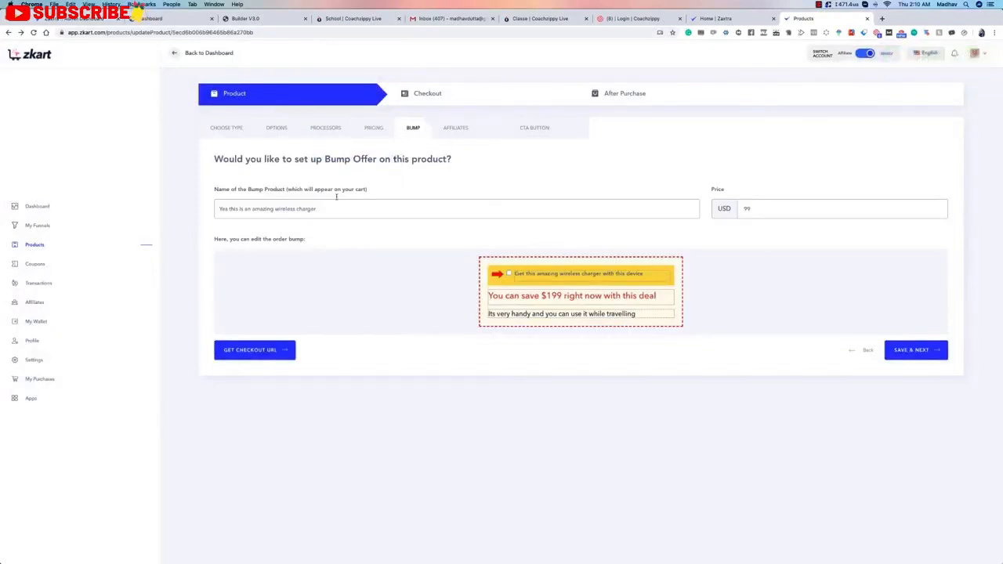
{"action": "double_click", "coordinate": [544, 275]}
{"action": "left_click_drag", "start_coordinate": [609, 278], "coordinate": [643, 276]}
{"action": "left_click", "coordinate": [610, 277]}
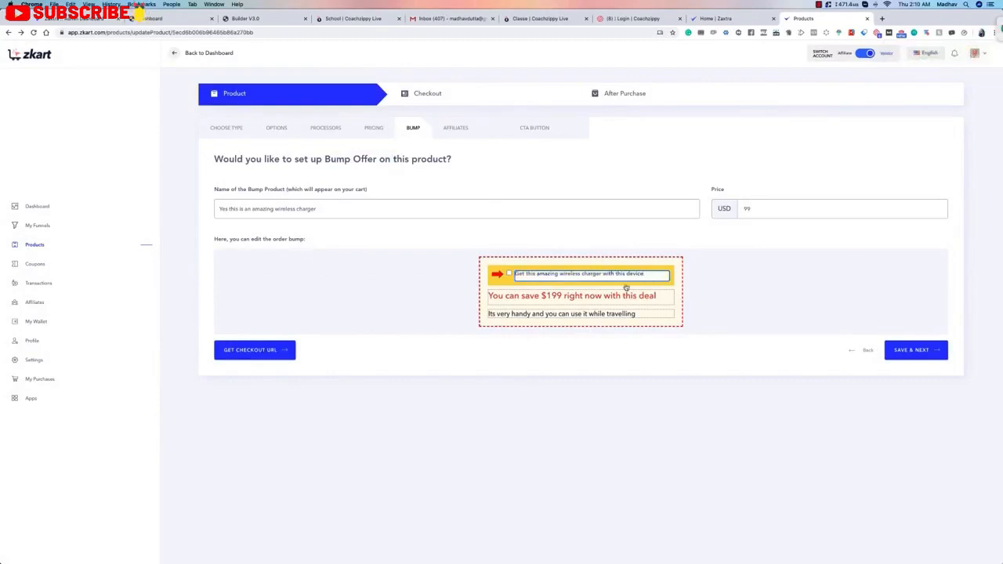
{"action": "left_click", "coordinate": [595, 296]}
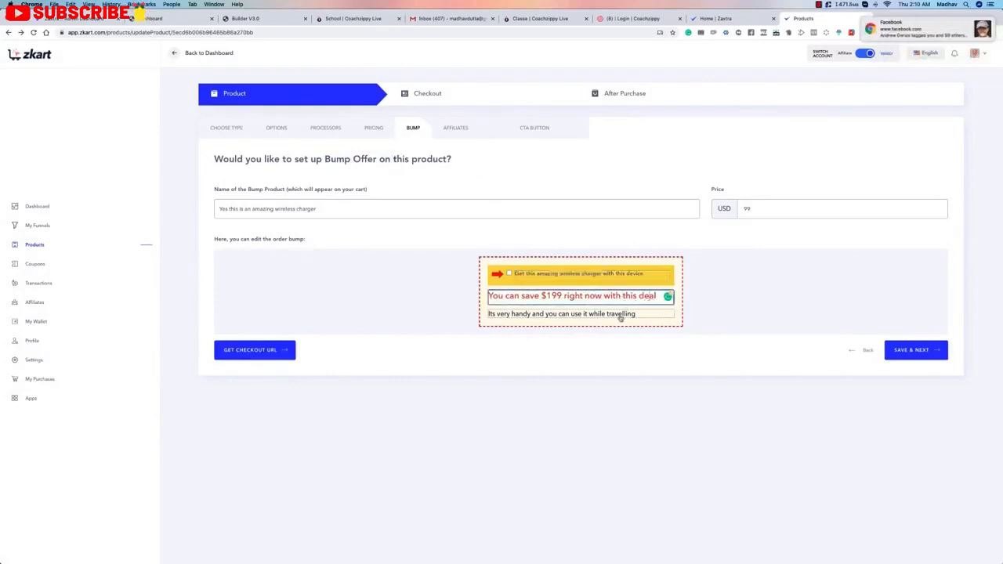
{"action": "left_click", "coordinate": [621, 316]}
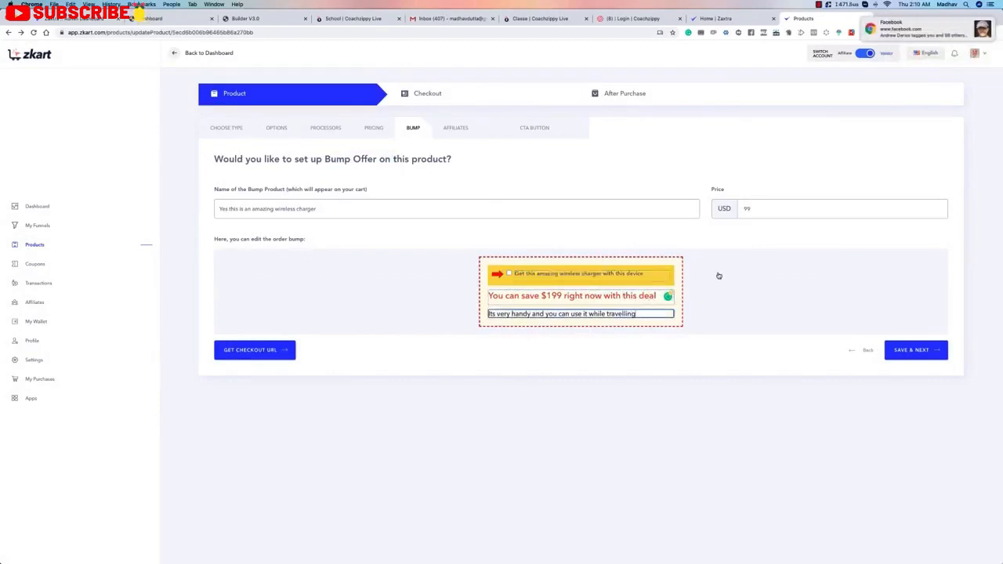
{"action": "left_click", "coordinate": [718, 245]}
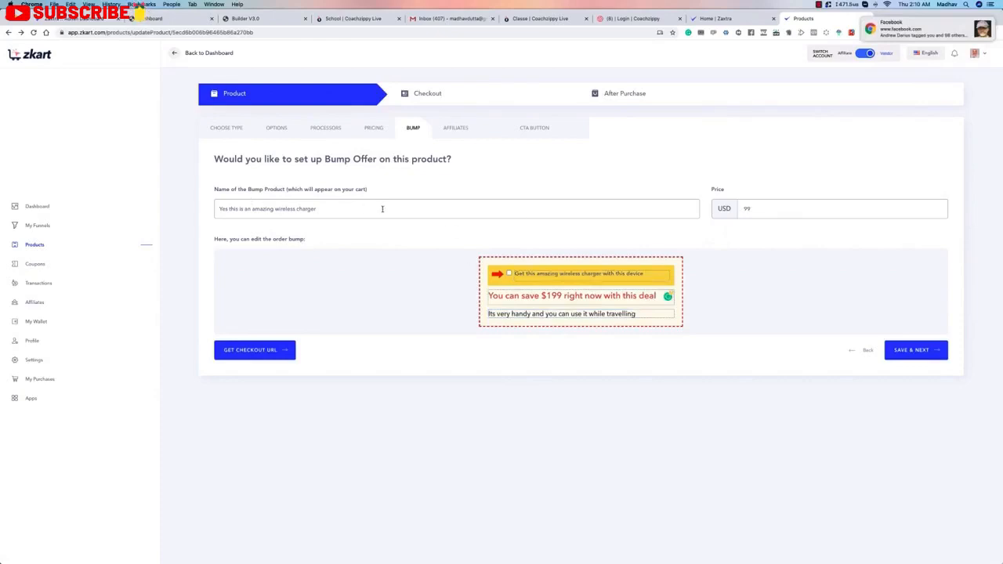
- Set the bump product's price to 1.99 USD and save to proceed to the affiliate settings
{"action": "double_click", "coordinate": [764, 209]}
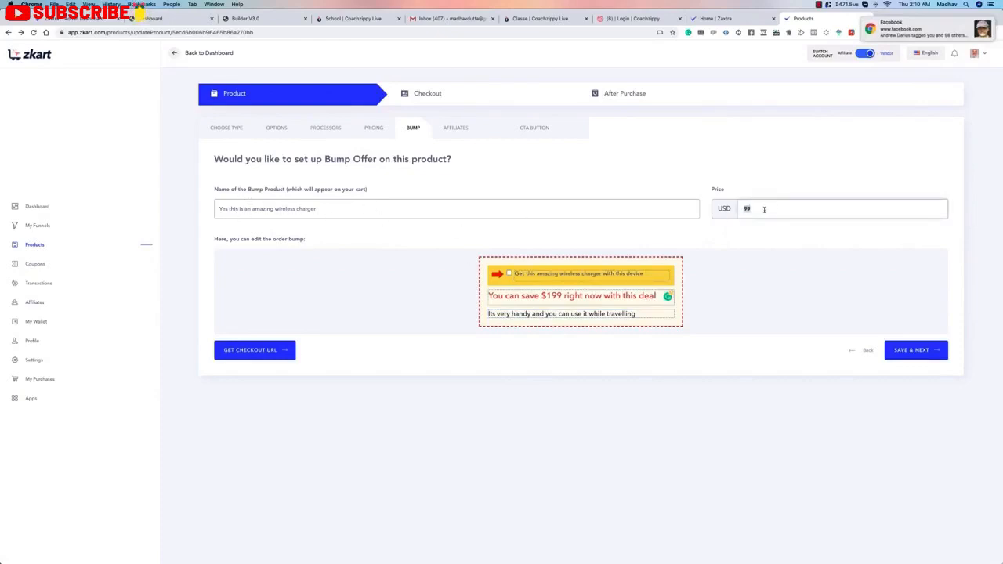
{"action": "type", "text": "1.9"}
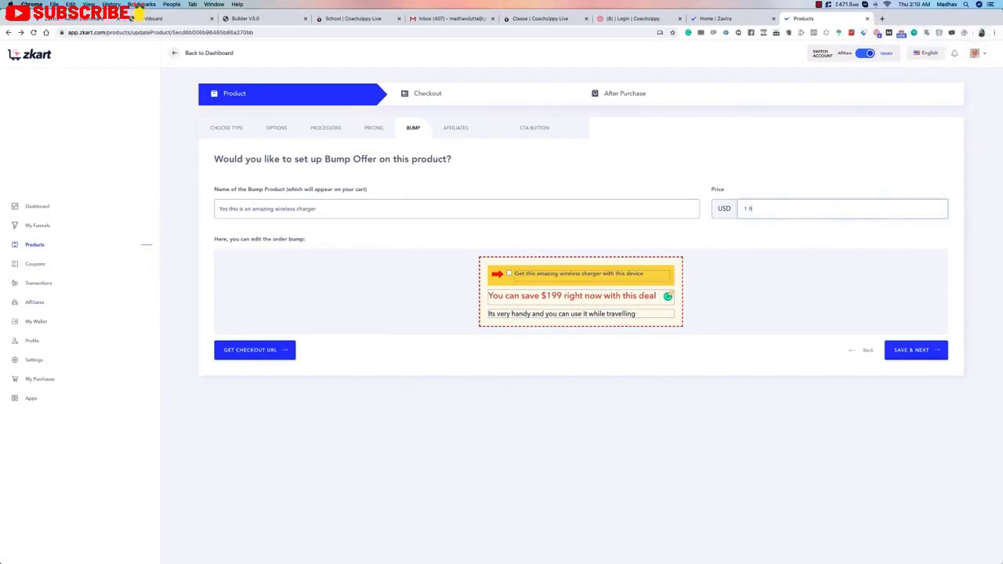
{"action": "type", "text": "9"}
{"action": "left_click", "coordinate": [913, 350]}
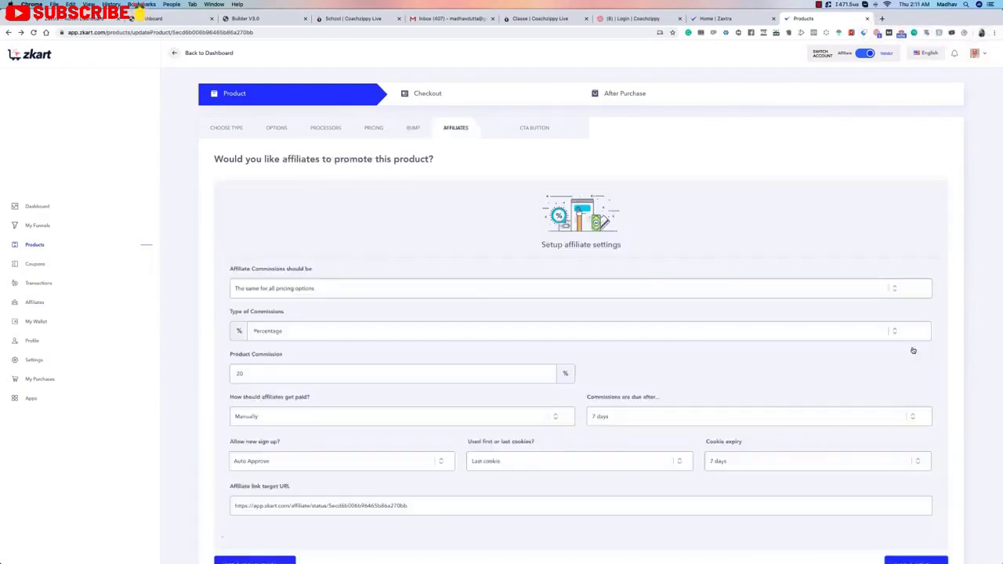
- Set the affiliate cookie expiry to 360 days and leave commissions due after 7 days
{"action": "scroll", "coordinate": [262, 139], "scroll_direction": "up", "scroll_amount": 1}
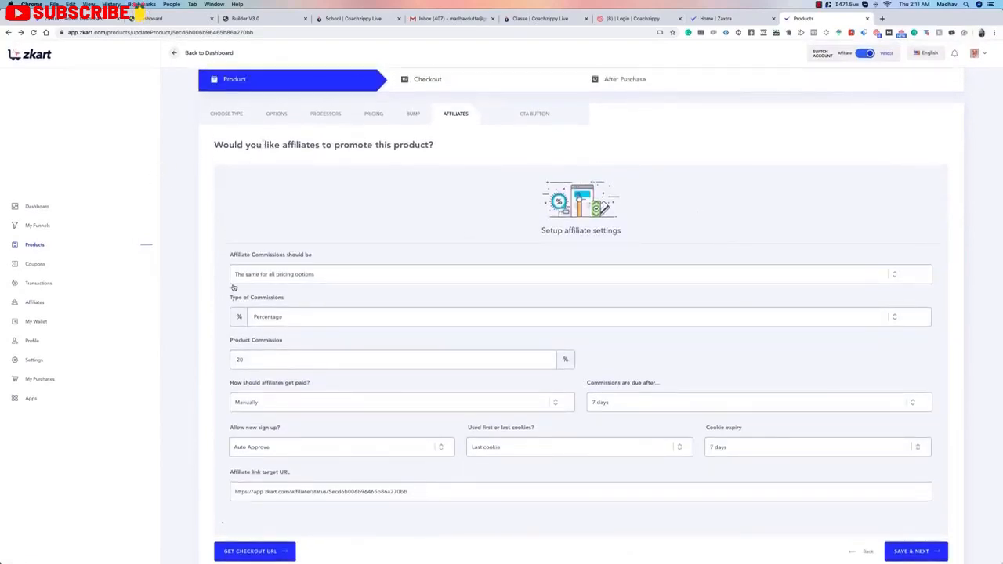
{"action": "scroll", "coordinate": [243, 298], "scroll_direction": "down", "scroll_amount": 1}
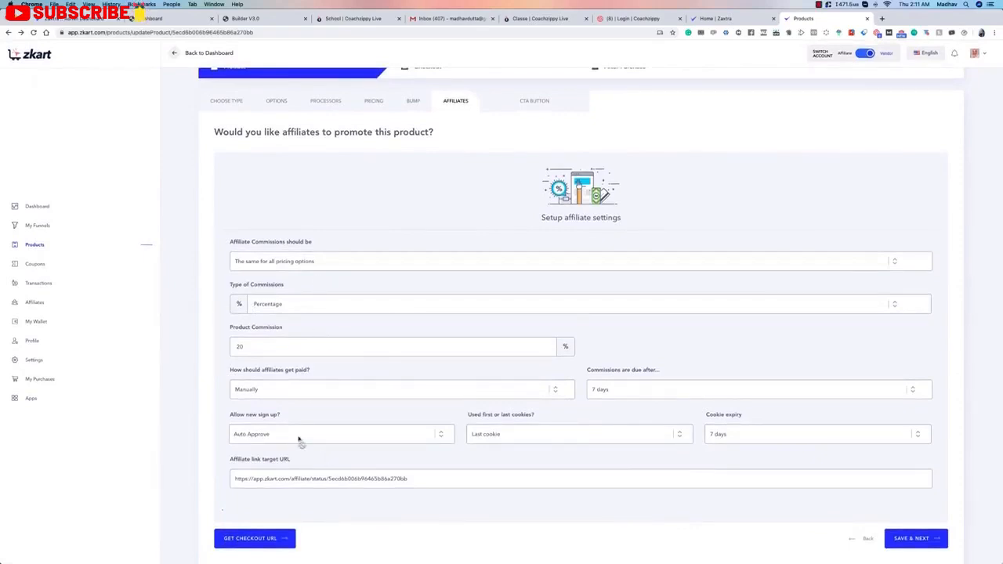
{"action": "left_click", "coordinate": [741, 436]}
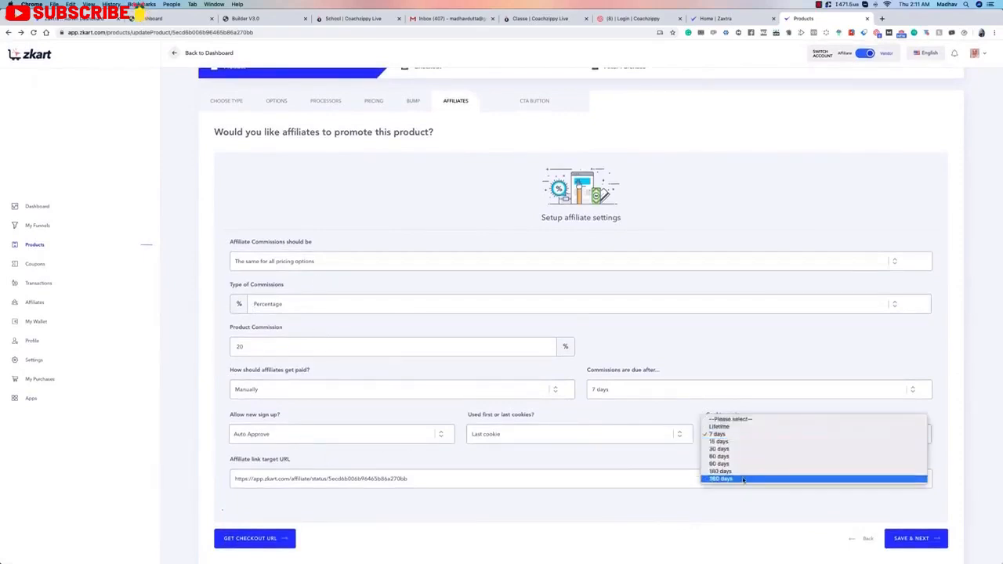
{"action": "left_click", "coordinate": [803, 476]}
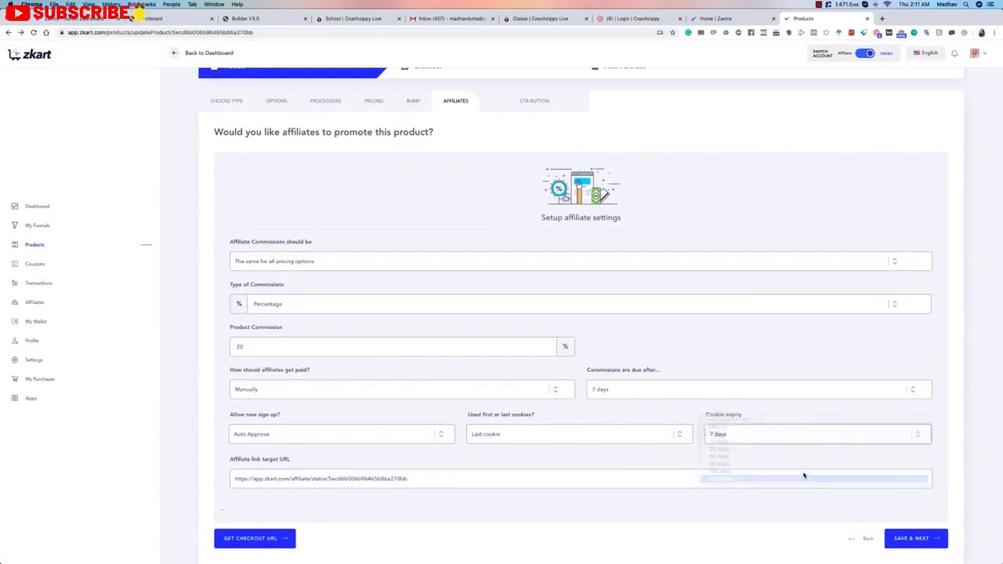
{"action": "left_click", "coordinate": [649, 391]}
{"action": "left_click", "coordinate": [627, 392]}
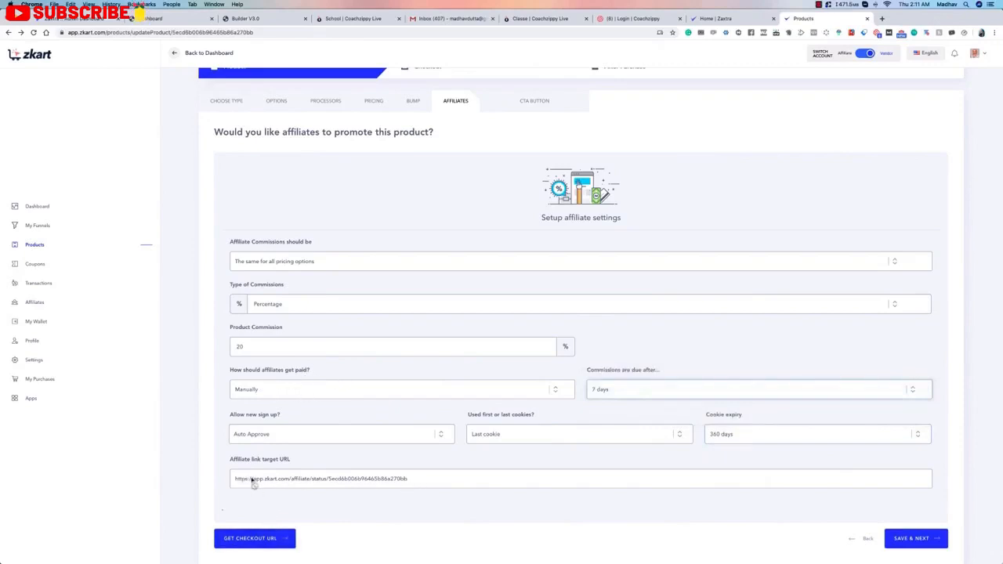
- Leave the commission type at Percentage and set affiliate commissions to be different for each pricing option
{"action": "scroll", "coordinate": [365, 400], "scroll_direction": "up", "scroll_amount": 1}
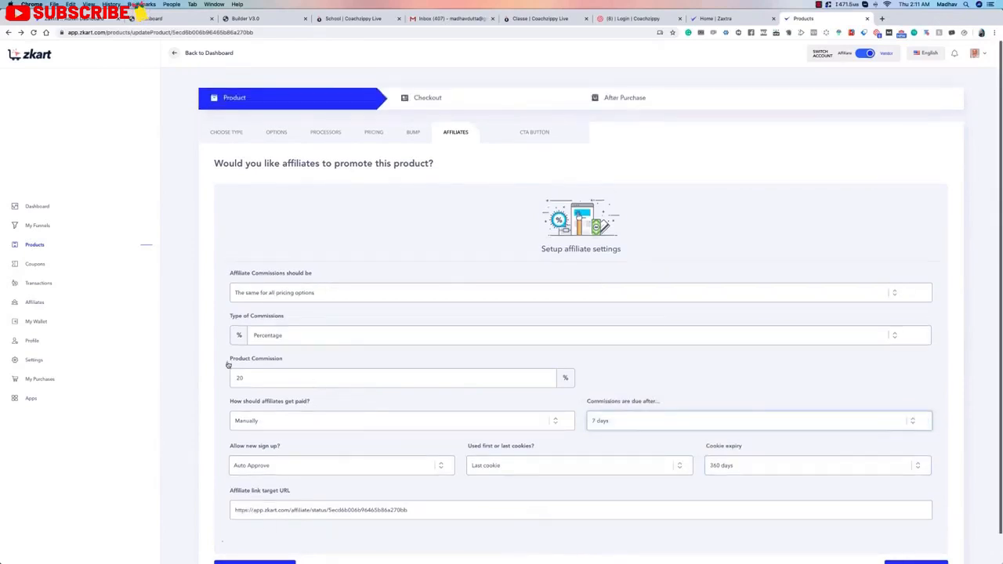
{"action": "left_click", "coordinate": [281, 379]}
{"action": "left_click_drag", "start_coordinate": [283, 361], "coordinate": [240, 362]}
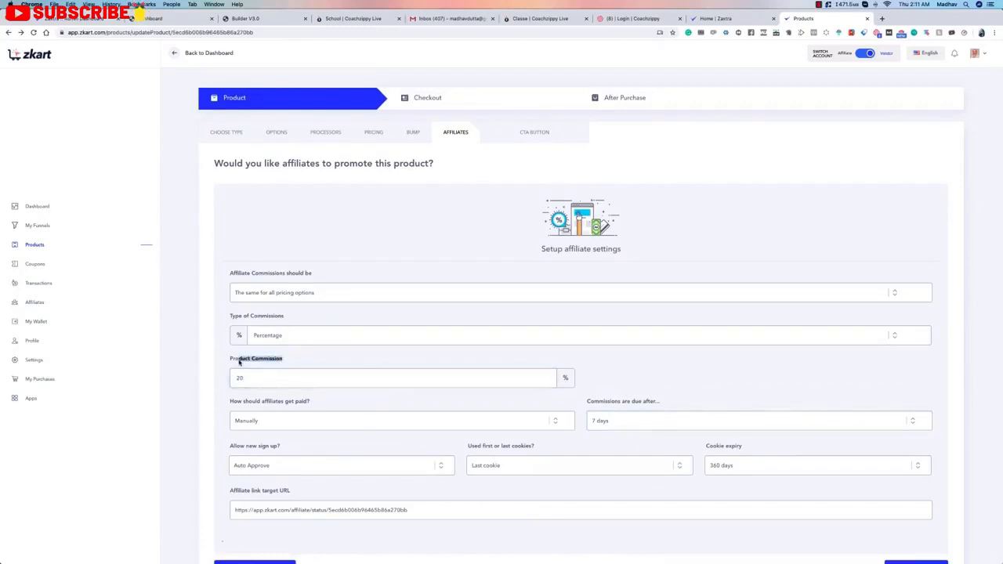
{"action": "left_click", "coordinate": [287, 337]}
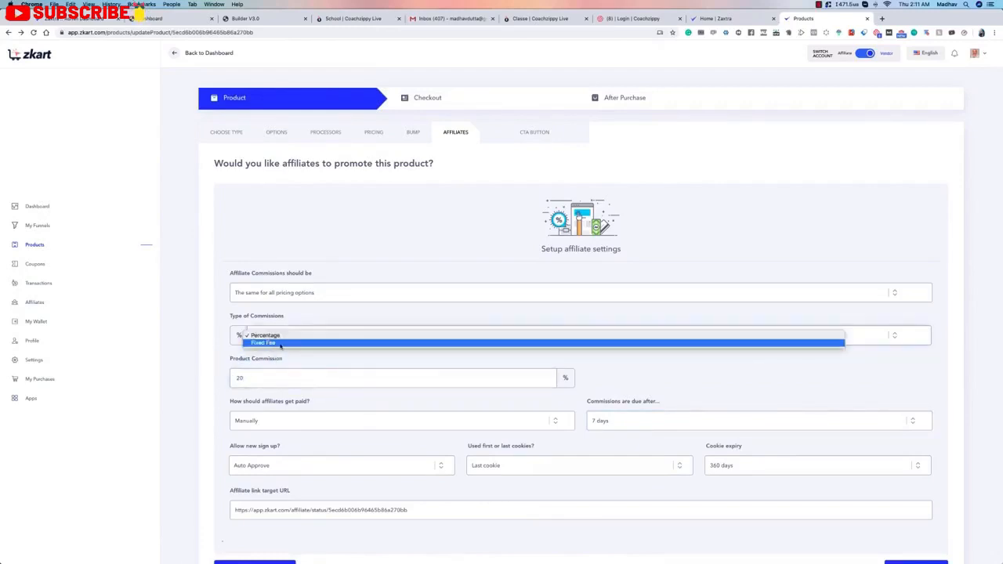
{"action": "left_click", "coordinate": [301, 317]}
{"action": "left_click", "coordinate": [294, 293]}
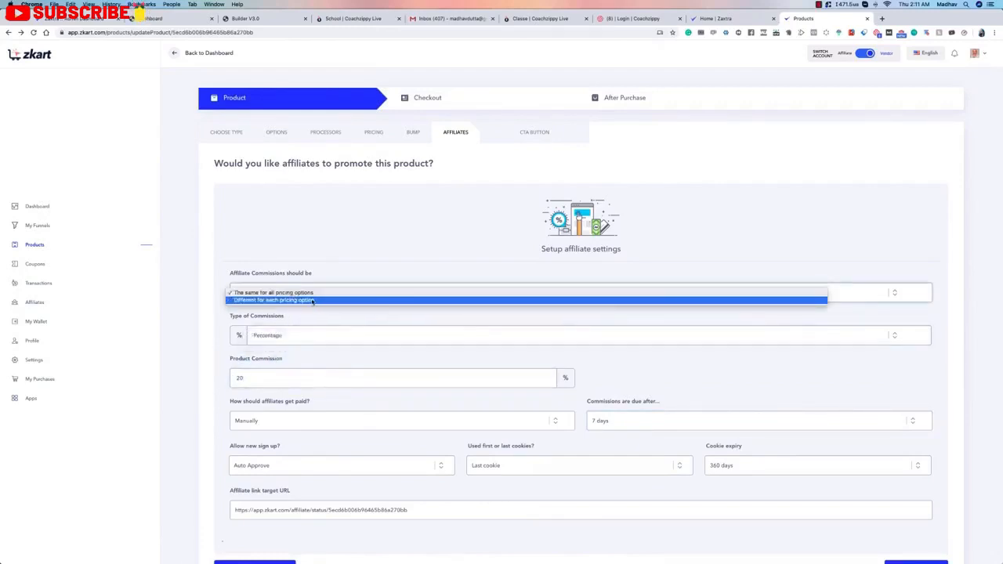
{"action": "left_click", "coordinate": [313, 301]}
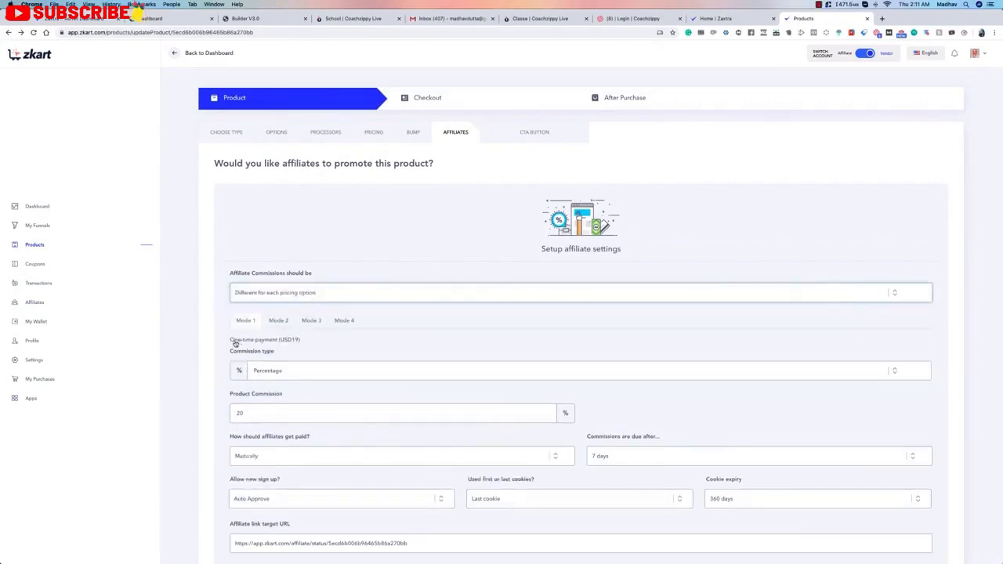
- Review the payment type and commission settings of each pricing option, Mode 1 through Mode 4
{"action": "left_click", "coordinate": [278, 320]}
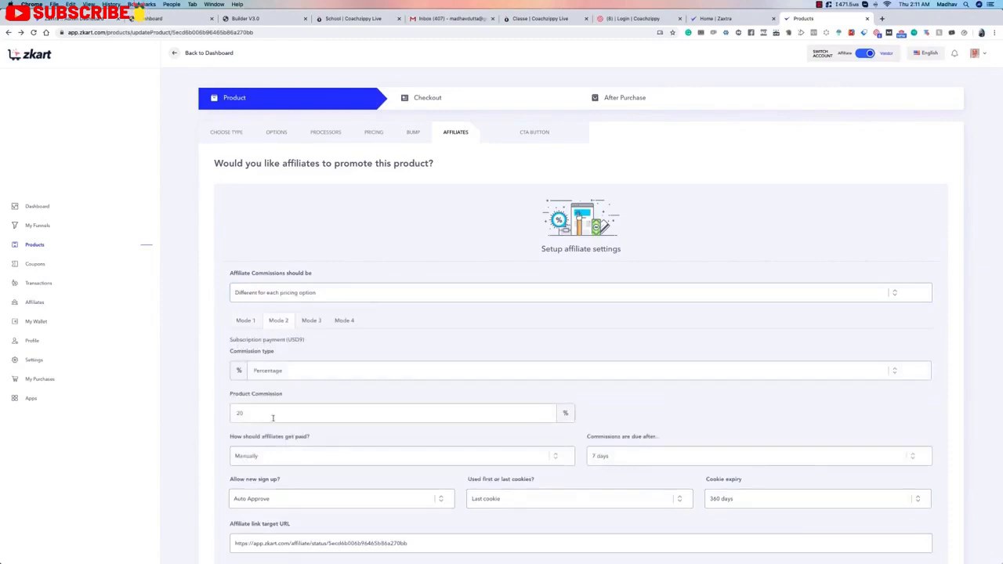
{"action": "left_click", "coordinate": [308, 324]}
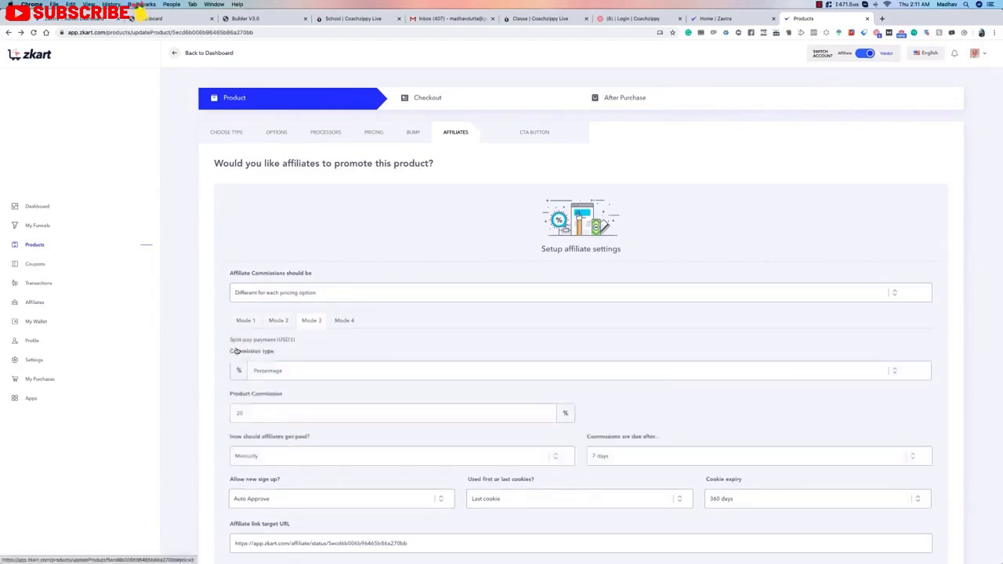
{"action": "left_click", "coordinate": [344, 321]}
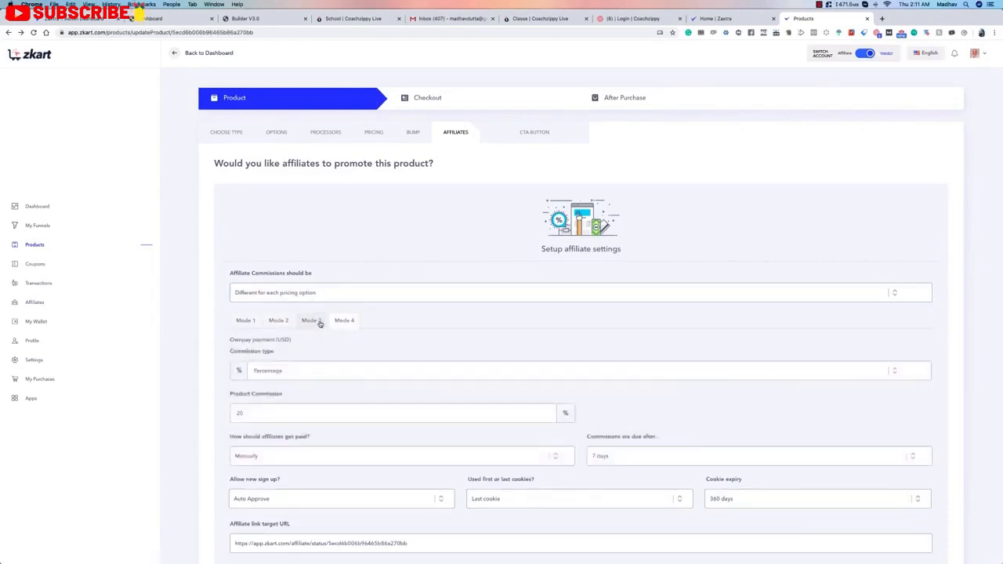
{"action": "left_click", "coordinate": [246, 320]}
{"action": "left_click_drag", "start_coordinate": [228, 342], "coordinate": [307, 344]}
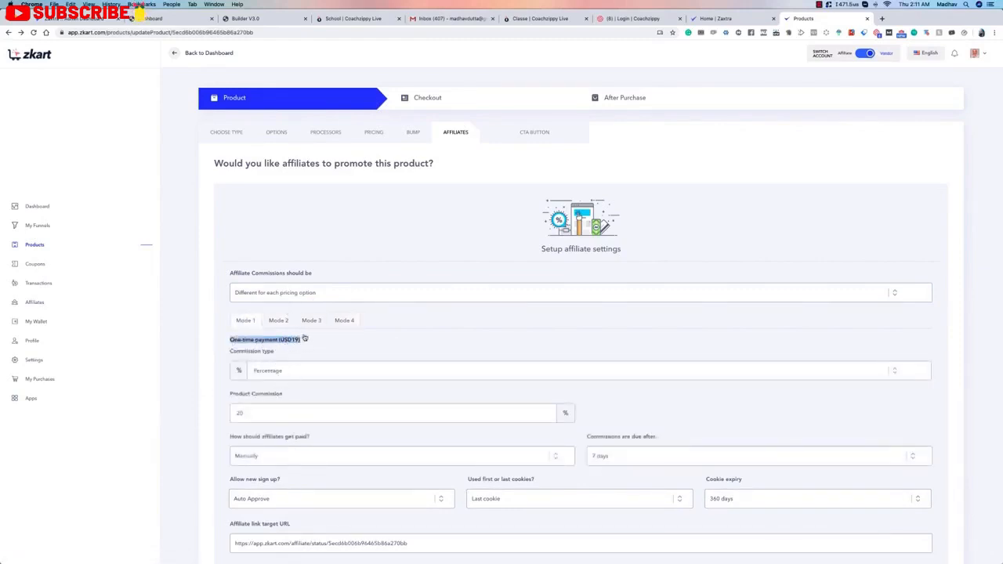
{"action": "left_click", "coordinate": [278, 320]}
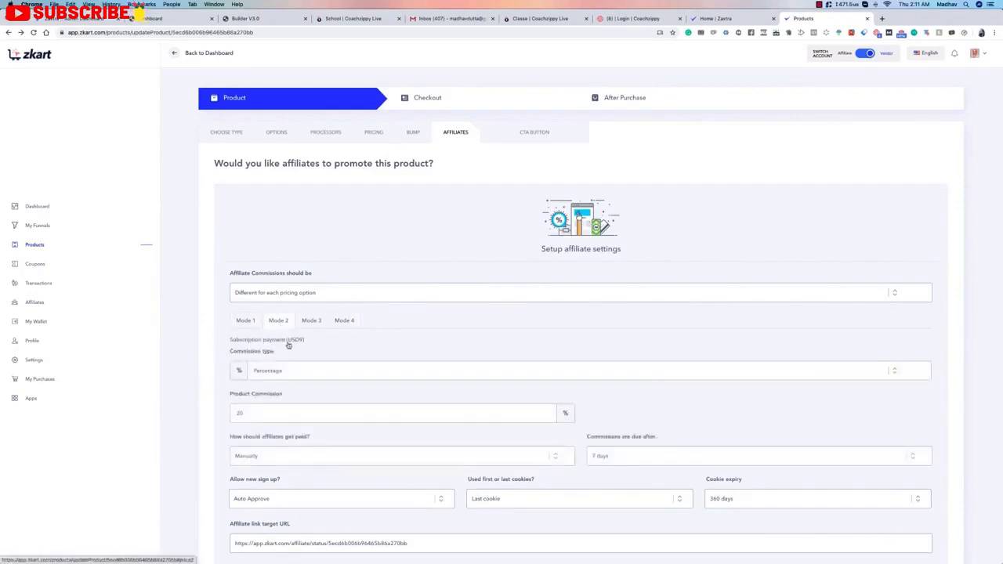
{"action": "left_click_drag", "start_coordinate": [234, 348], "coordinate": [286, 345]}
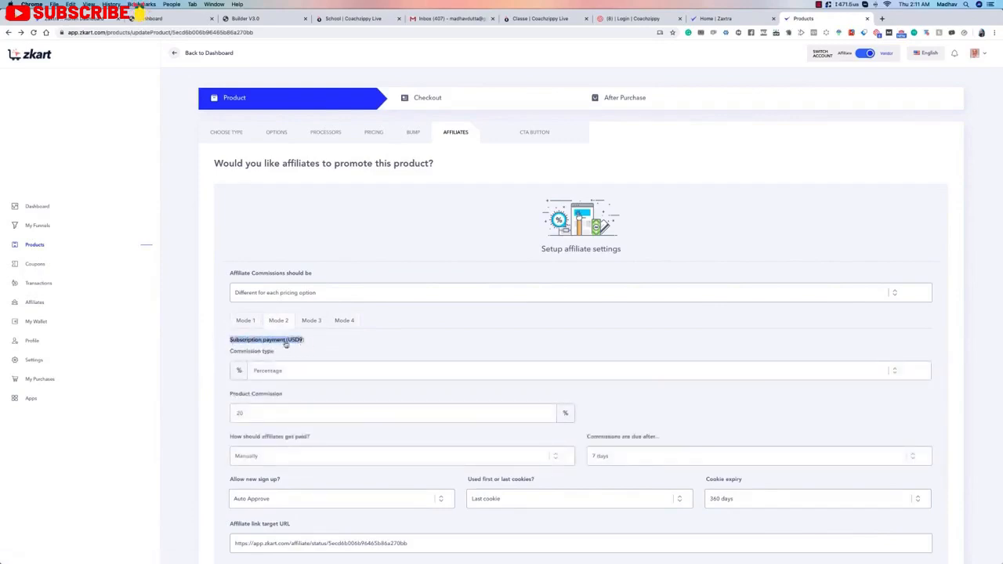
{"action": "left_click", "coordinate": [227, 342]}
{"action": "left_click", "coordinate": [263, 414]}
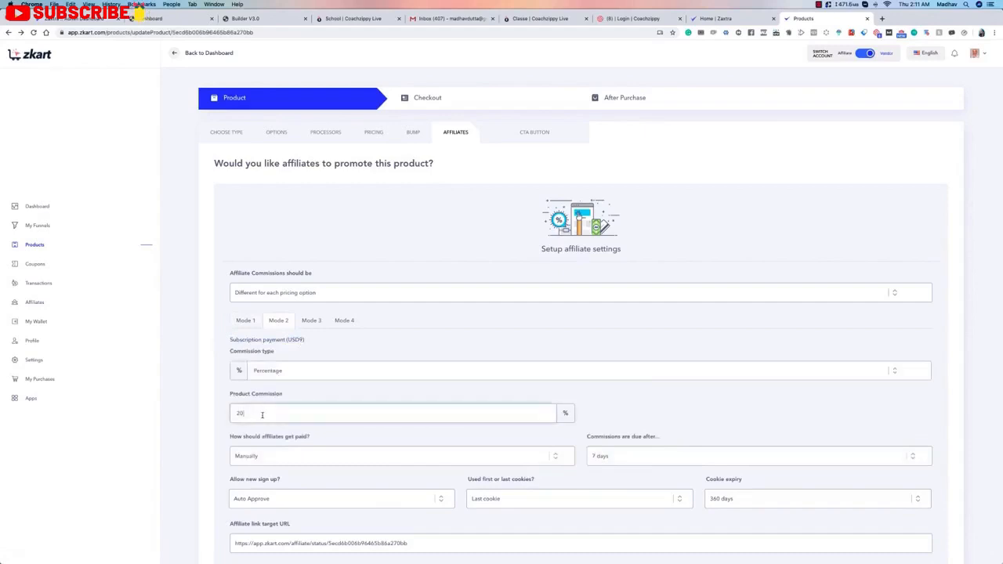
- Set affiliate commissions back to the same for all pricing options
{"action": "left_click", "coordinate": [289, 290]}
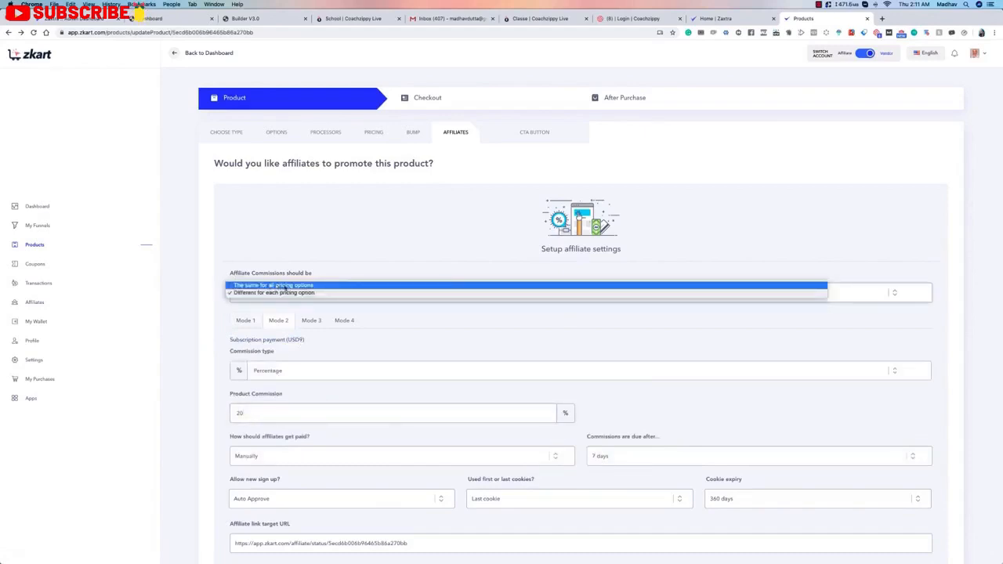
{"action": "left_click", "coordinate": [287, 286]}
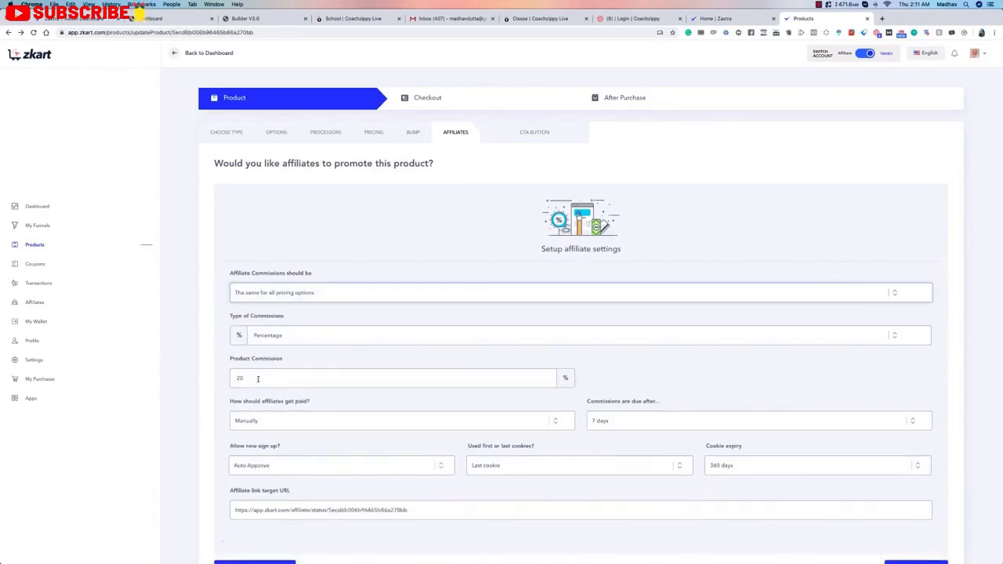
- Set affiliate commissions to Different for each pricing option and open the Mode 3 split-pay commission settings
{"action": "scroll", "coordinate": [313, 349], "scroll_direction": "down", "scroll_amount": 1}
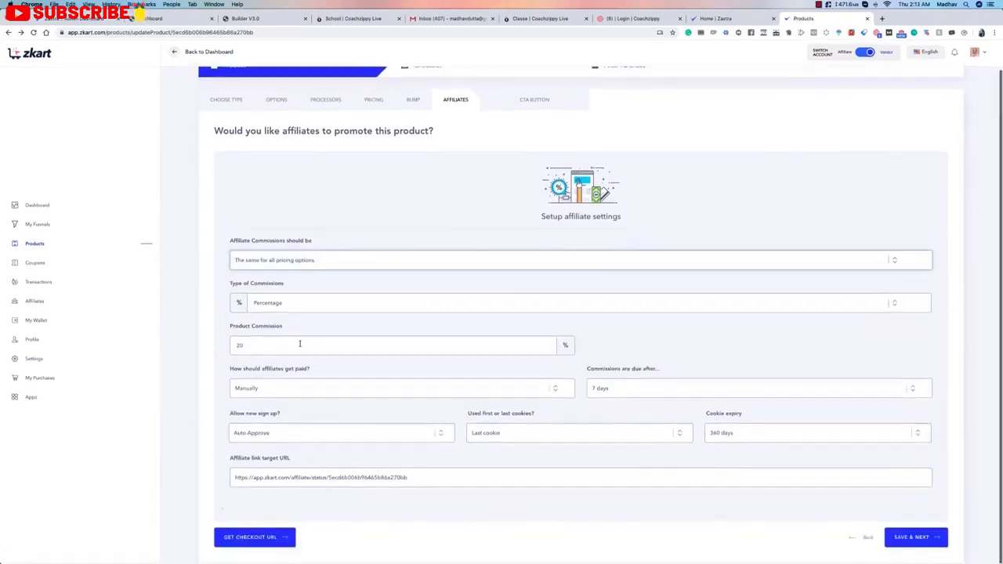
{"action": "left_click", "coordinate": [284, 262]}
{"action": "left_click", "coordinate": [282, 269]}
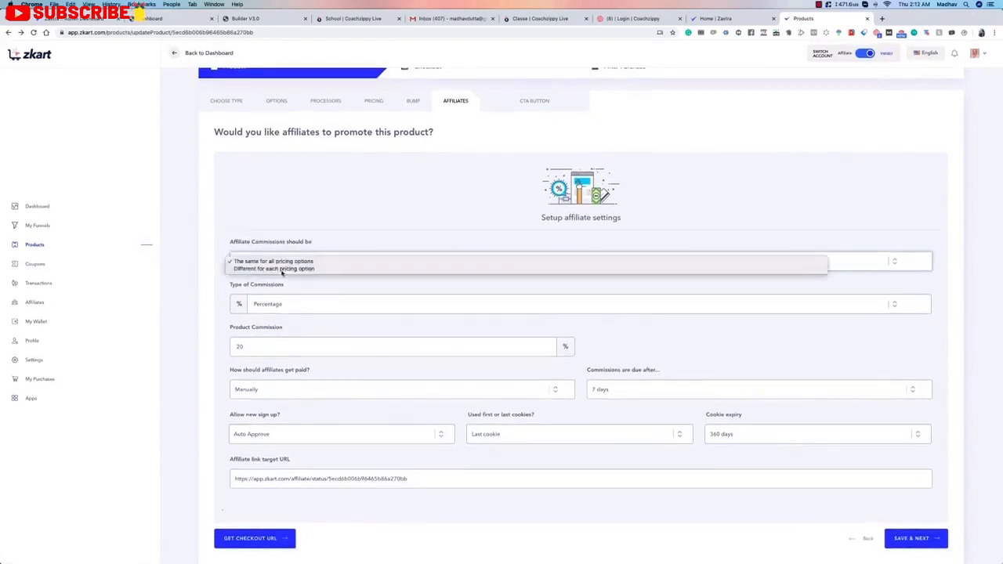
{"action": "left_click", "coordinate": [312, 289]}
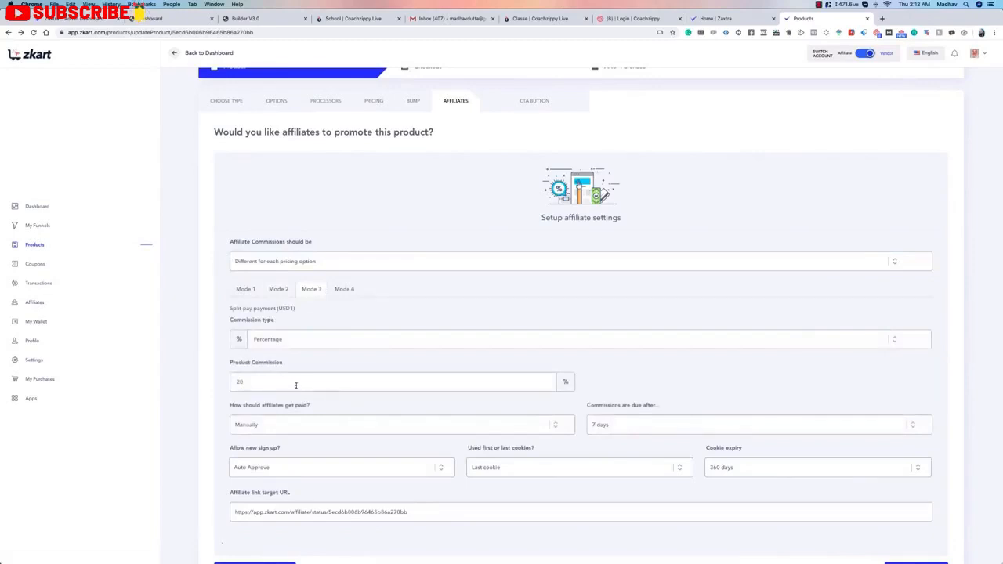
- Set the Mode 1 one-time payment's product commission to 50% and compare it with the other modes
{"action": "left_click", "coordinate": [244, 289]}
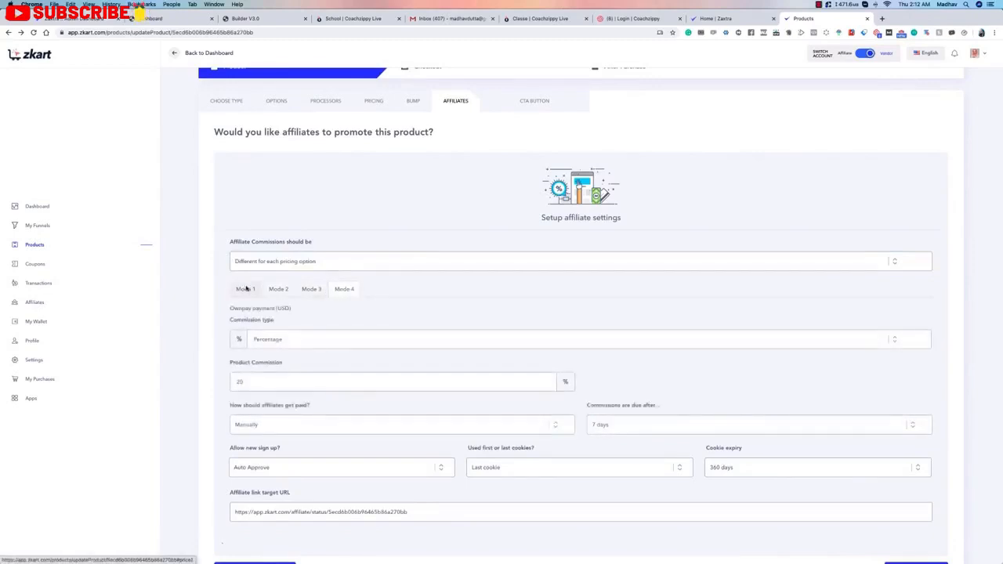
{"action": "left_click", "coordinate": [277, 289]}
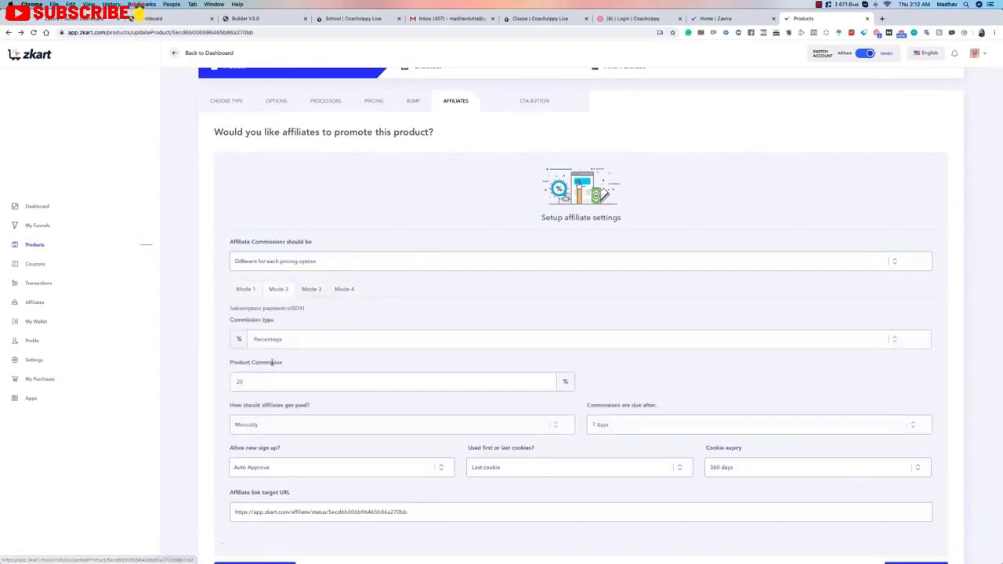
{"action": "left_click", "coordinate": [248, 290]}
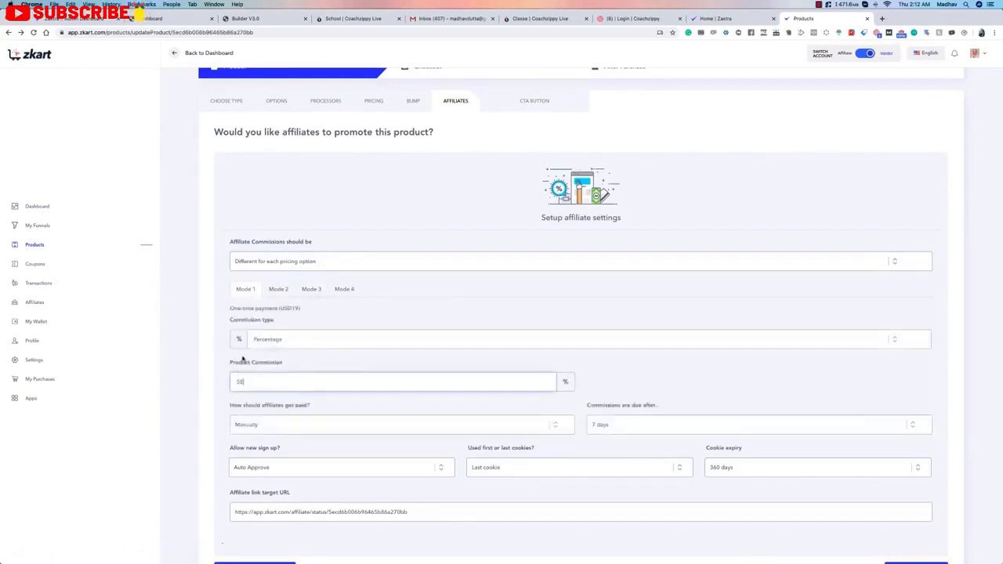
{"action": "left_click", "coordinate": [275, 292]}
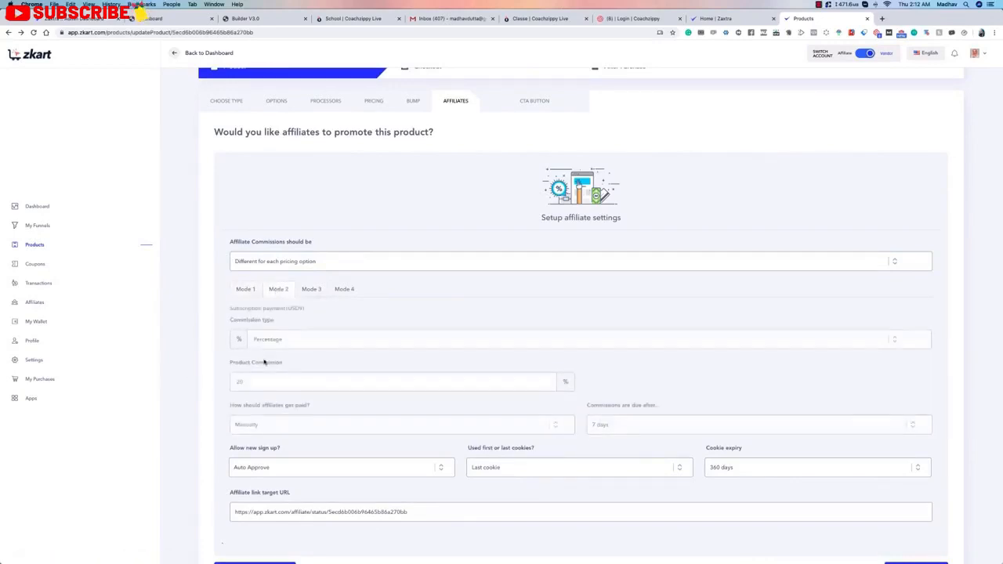
{"action": "left_click", "coordinate": [249, 292]}
- Set affiliate commissions to The same for all pricing options and save the affiliate settings
{"action": "left_click", "coordinate": [339, 263]}
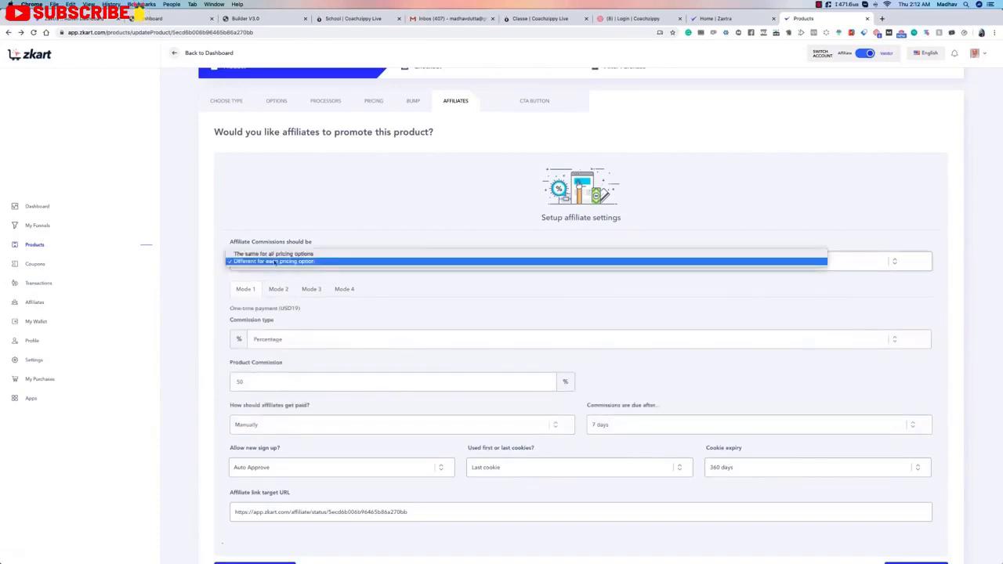
{"action": "left_click", "coordinate": [312, 253]}
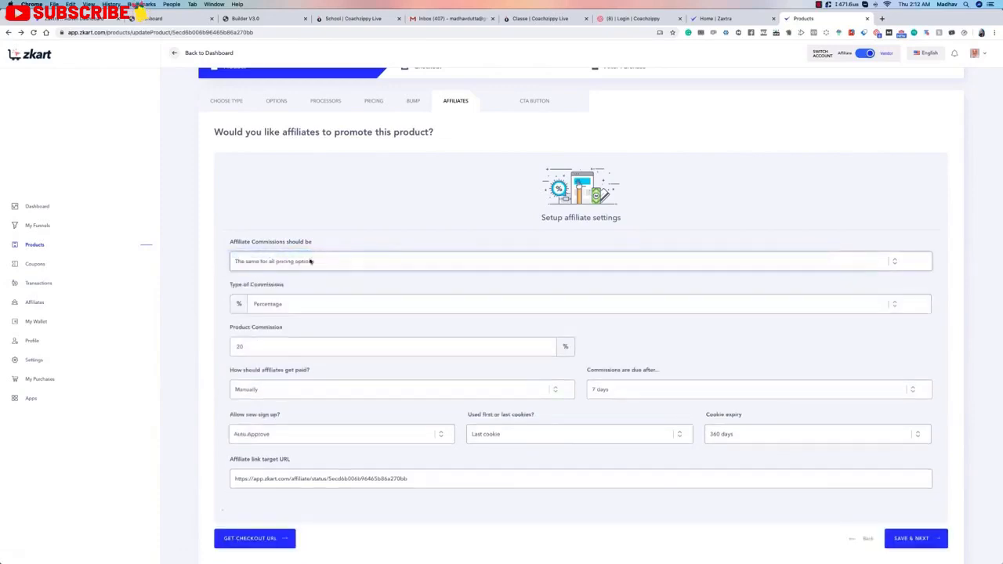
{"action": "left_click", "coordinate": [914, 538]}
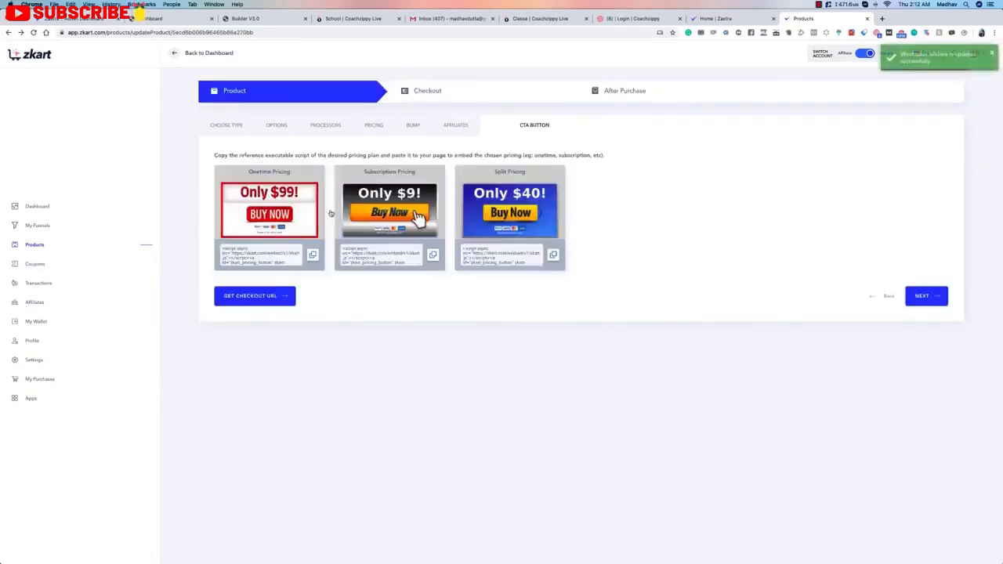
- Review the CTA button embed scripts for one-time, subscription and split pricing, and continue to the checkout setup
{"action": "left_click_drag", "start_coordinate": [264, 216], "coordinate": [664, 279]}
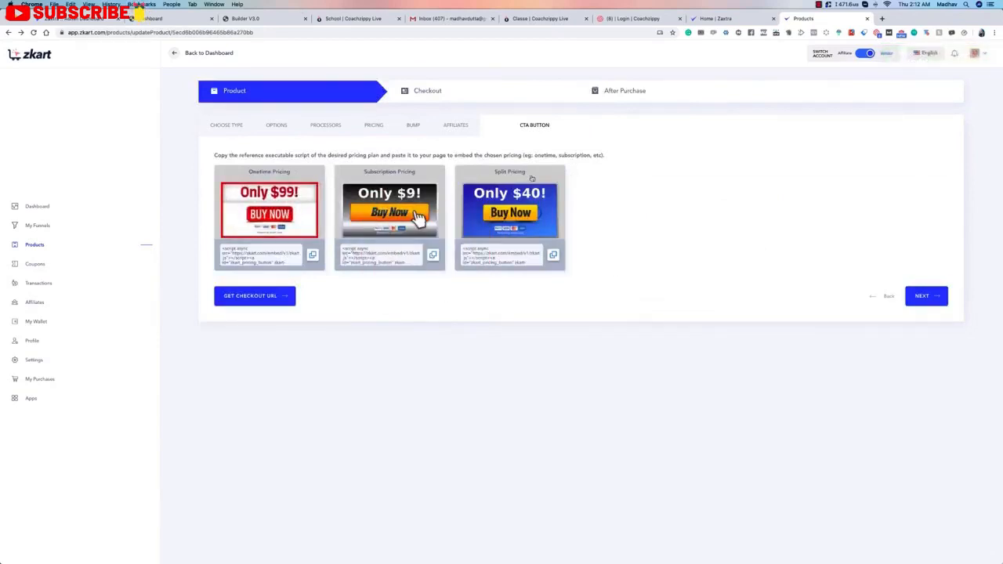
{"action": "left_click_drag", "start_coordinate": [490, 183], "coordinate": [640, 228]}
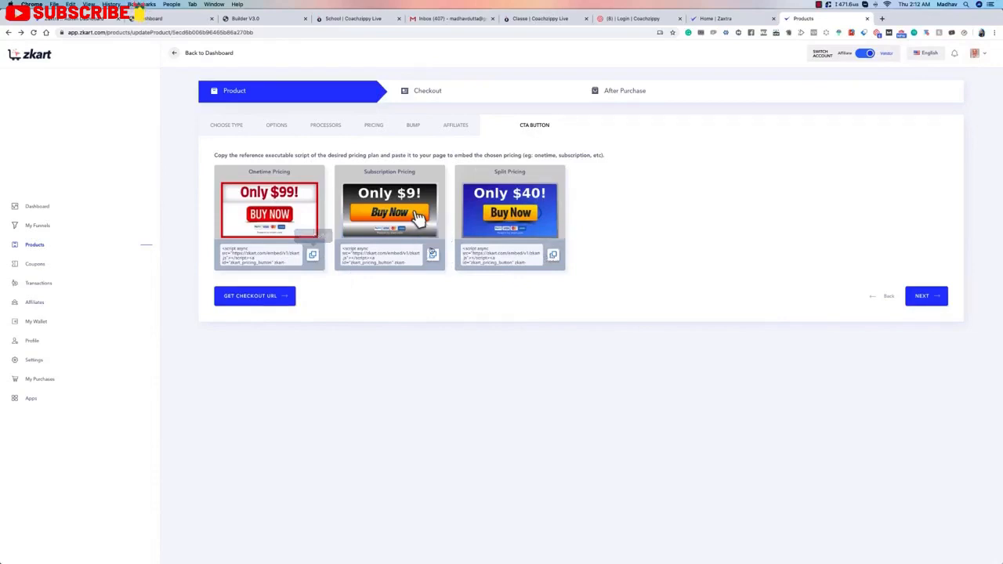
{"action": "left_click", "coordinate": [917, 297]}
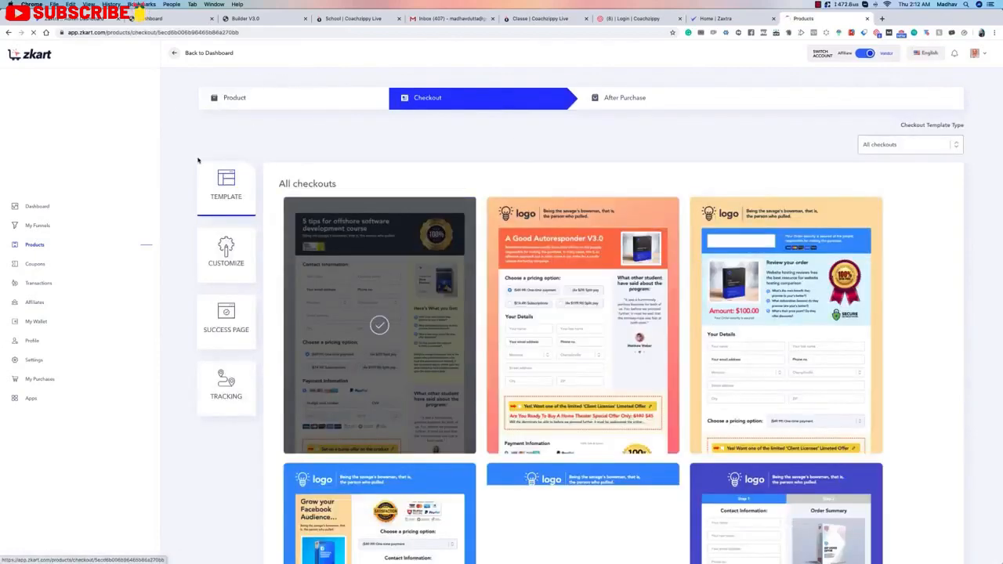
- Browse all the checkout templates and filter them to Tall one-step checkout to examine its designs
{"action": "scroll", "coordinate": [188, 188], "scroll_direction": "down", "scroll_amount": 1}
{"action": "scroll", "coordinate": [196, 210], "scroll_direction": "down", "scroll_amount": 2}
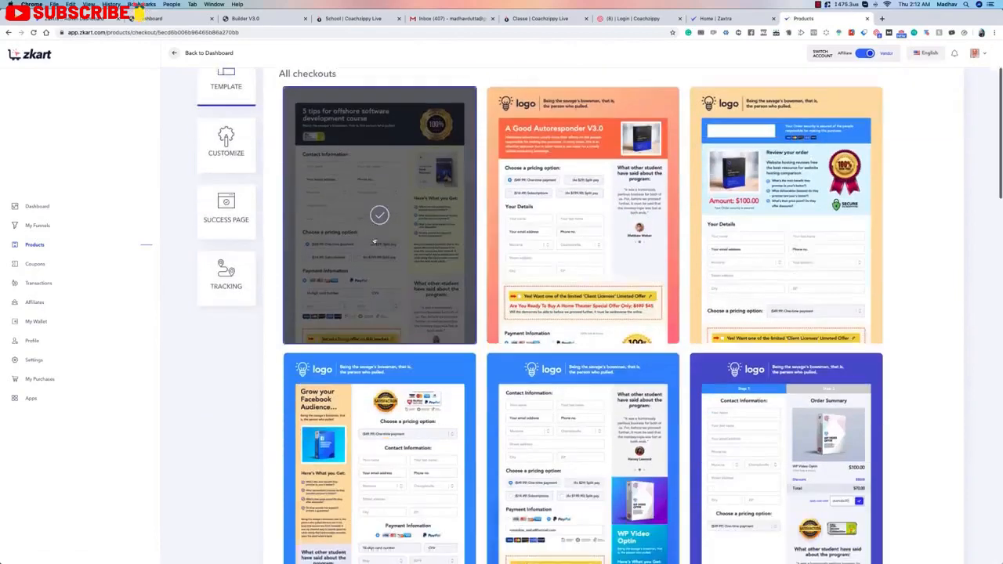
{"action": "scroll", "coordinate": [196, 210], "scroll_direction": "up", "scroll_amount": 3}
{"action": "left_click", "coordinate": [910, 145]}
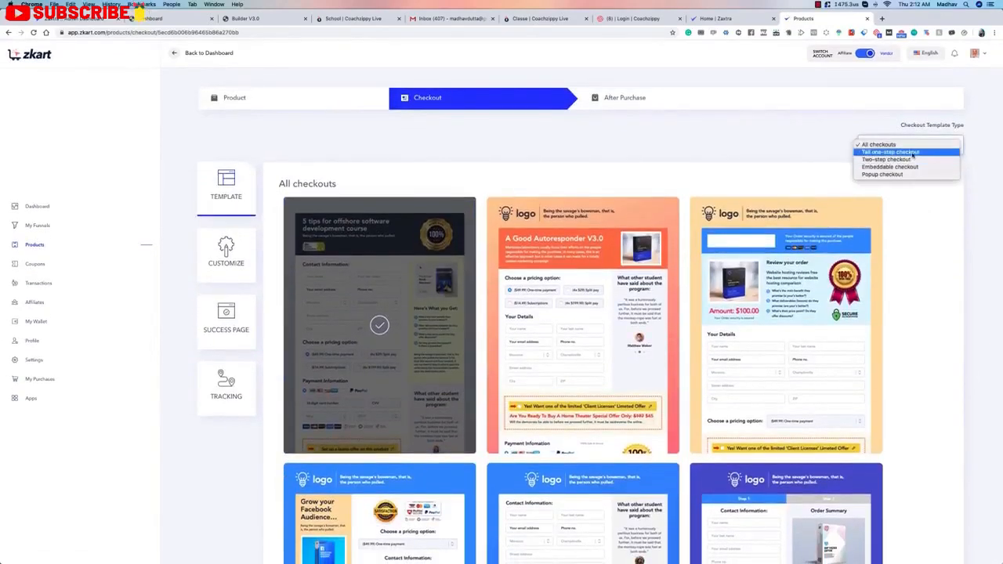
{"action": "left_click", "coordinate": [913, 152]}
{"action": "scroll", "coordinate": [680, 194], "scroll_direction": "down", "scroll_amount": 2}
{"action": "scroll", "coordinate": [679, 194], "scroll_direction": "down", "scroll_amount": 4}
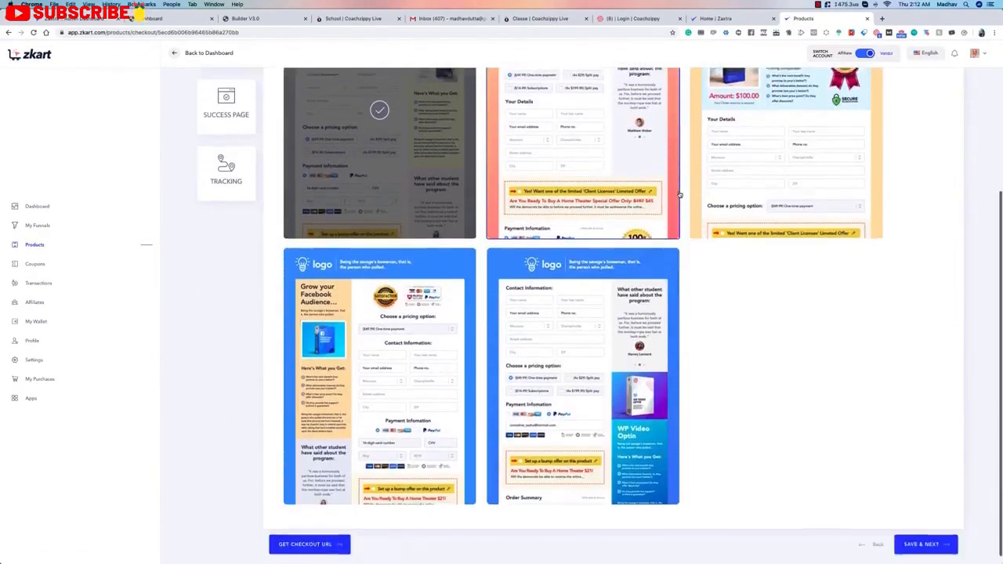
{"action": "scroll", "coordinate": [679, 194], "scroll_direction": "up", "scroll_amount": 5}
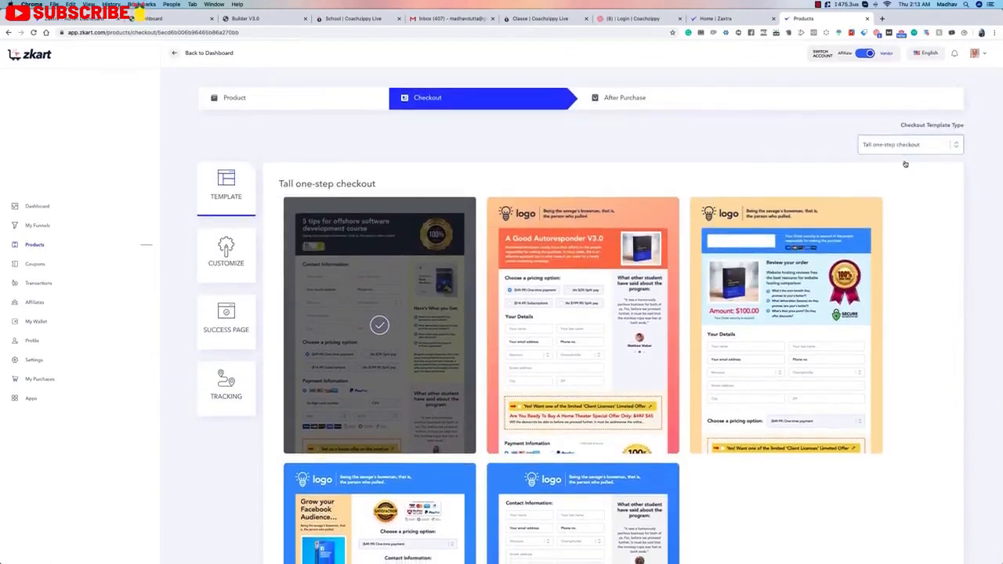
- Browse the Two-step checkout and Embeddable checkout templates by filtering the template type
{"action": "left_click", "coordinate": [909, 146]}
{"action": "left_click", "coordinate": [898, 152]}
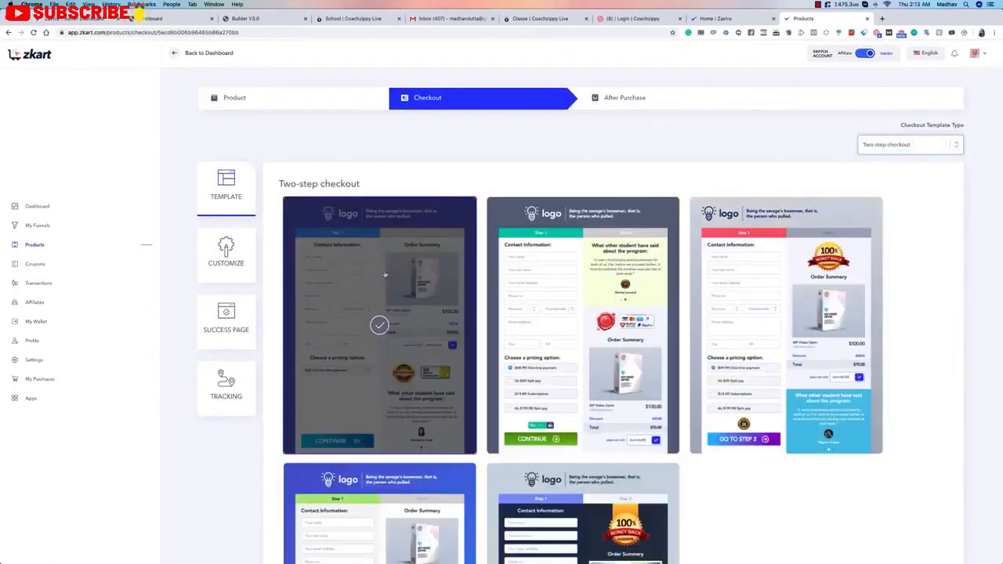
{"action": "scroll", "coordinate": [899, 154], "scroll_direction": "down", "scroll_amount": 5}
{"action": "scroll", "coordinate": [718, 384], "scroll_direction": "up", "scroll_amount": 5}
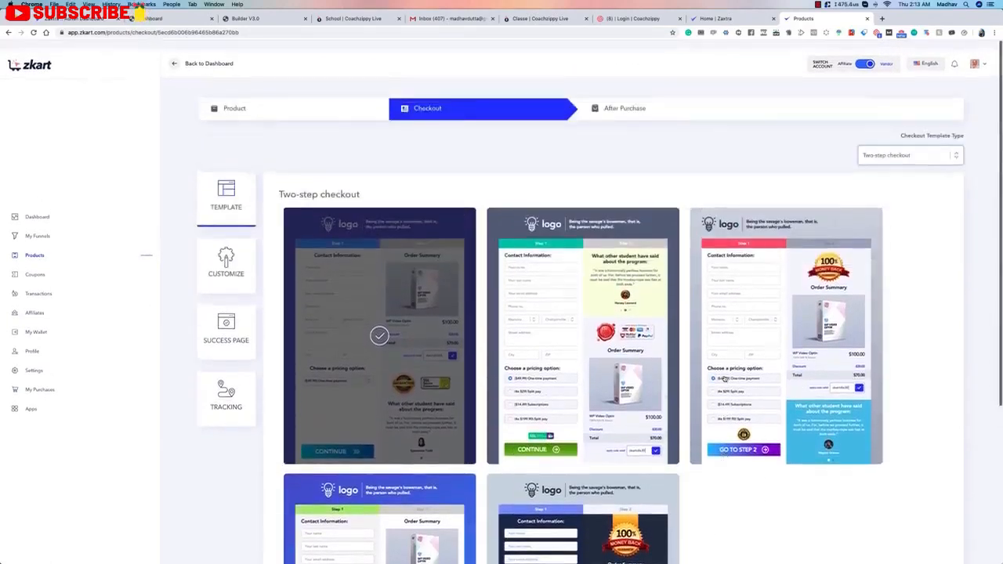
{"action": "left_click", "coordinate": [896, 150]}
{"action": "left_click", "coordinate": [892, 152]}
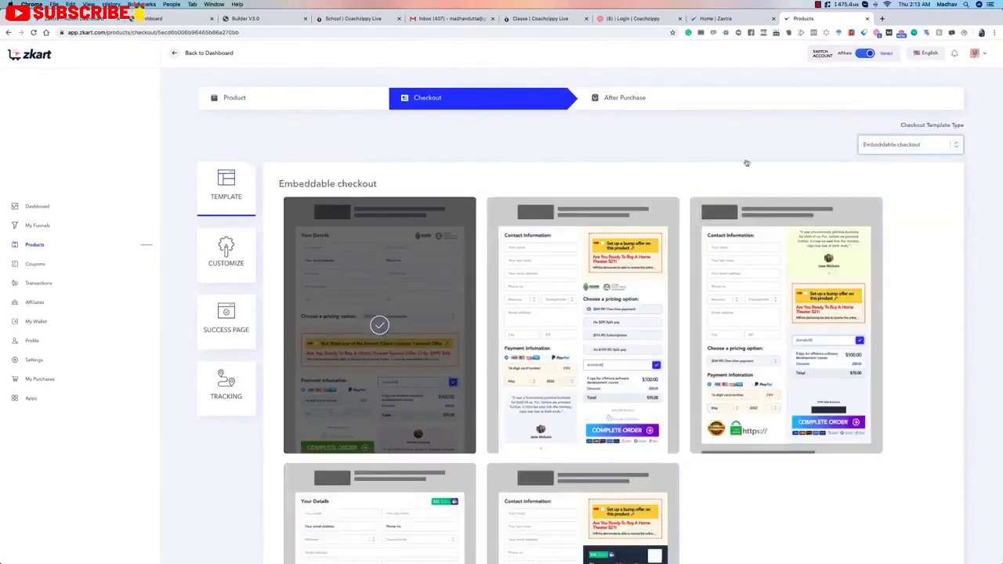
{"action": "scroll", "coordinate": [745, 162], "scroll_direction": "down", "scroll_amount": 2}
{"action": "scroll", "coordinate": [857, 195], "scroll_direction": "down", "scroll_amount": 4}
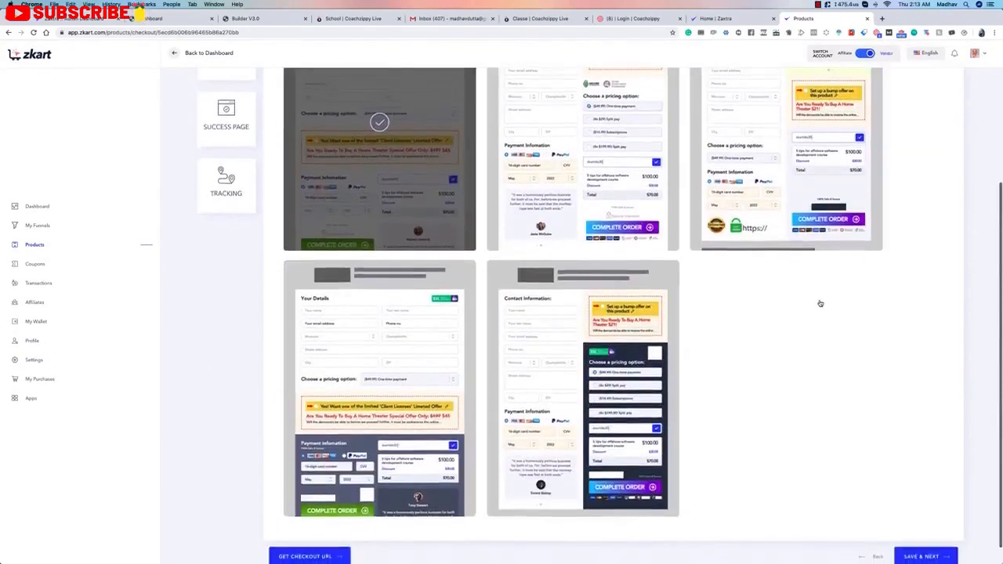
{"action": "scroll", "coordinate": [820, 303], "scroll_direction": "up", "scroll_amount": 6}
- Filter the templates to Popup checkout and look through its designs
{"action": "left_click", "coordinate": [907, 151]}
{"action": "left_click", "coordinate": [894, 152]}
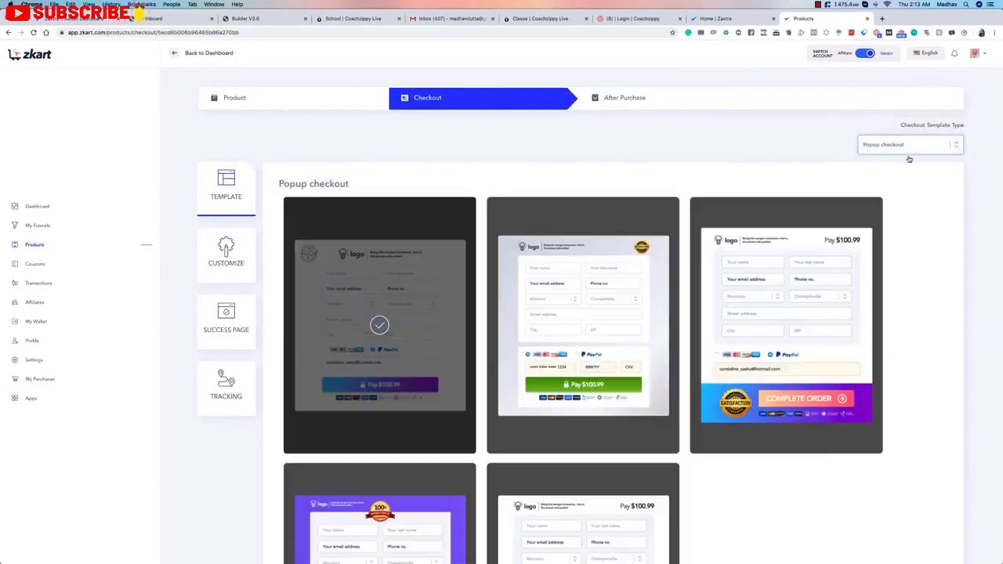
{"action": "scroll", "coordinate": [909, 159], "scroll_direction": "down", "scroll_amount": 2}
{"action": "scroll", "coordinate": [431, 212], "scroll_direction": "down", "scroll_amount": 3}
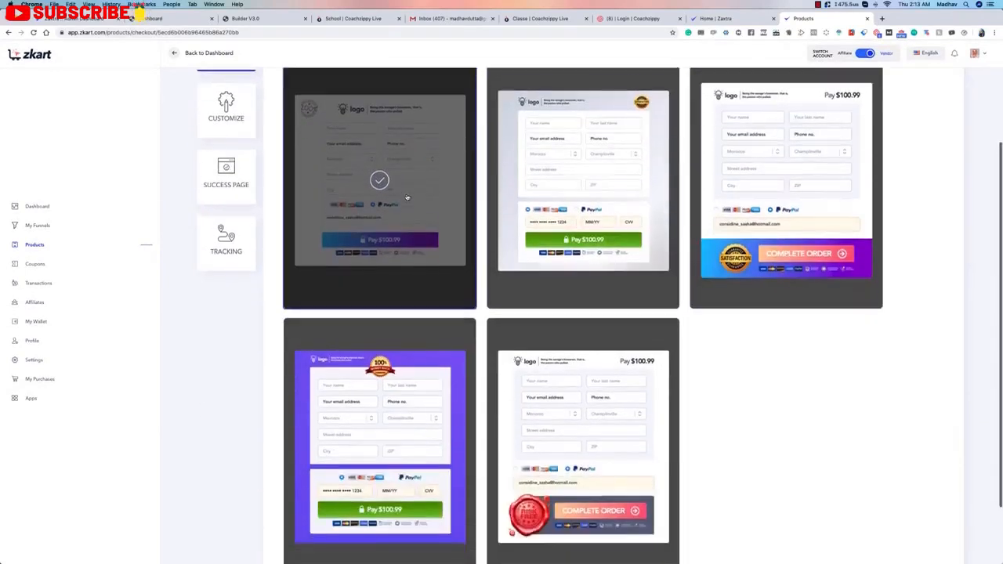
{"action": "scroll", "coordinate": [598, 328], "scroll_direction": "up", "scroll_amount": 4}
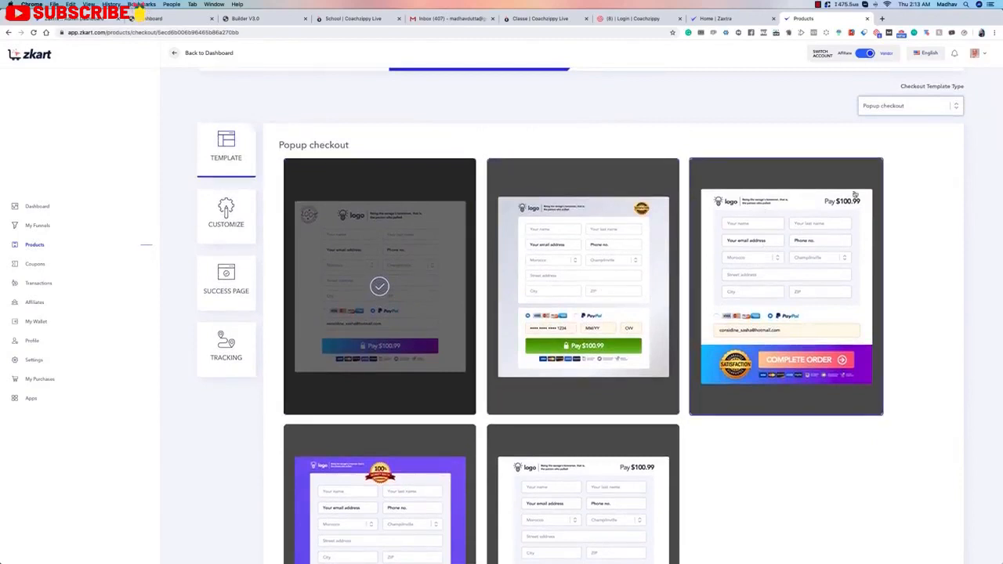
{"action": "scroll", "coordinate": [525, 243], "scroll_direction": "up", "scroll_amount": 1}
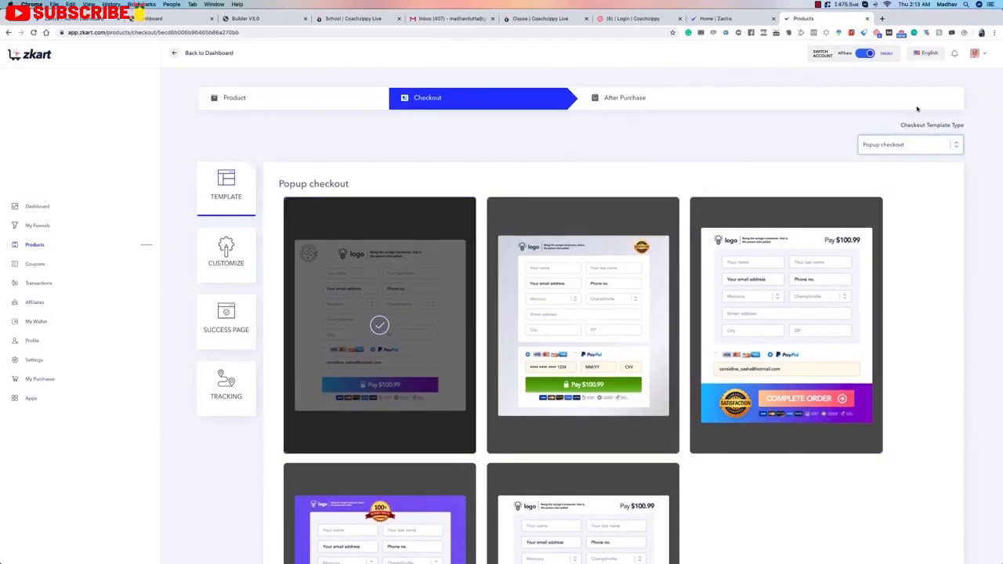
- Compare the Embeddable checkout templates with the Popup checkout templates again
{"action": "left_click", "coordinate": [908, 145]}
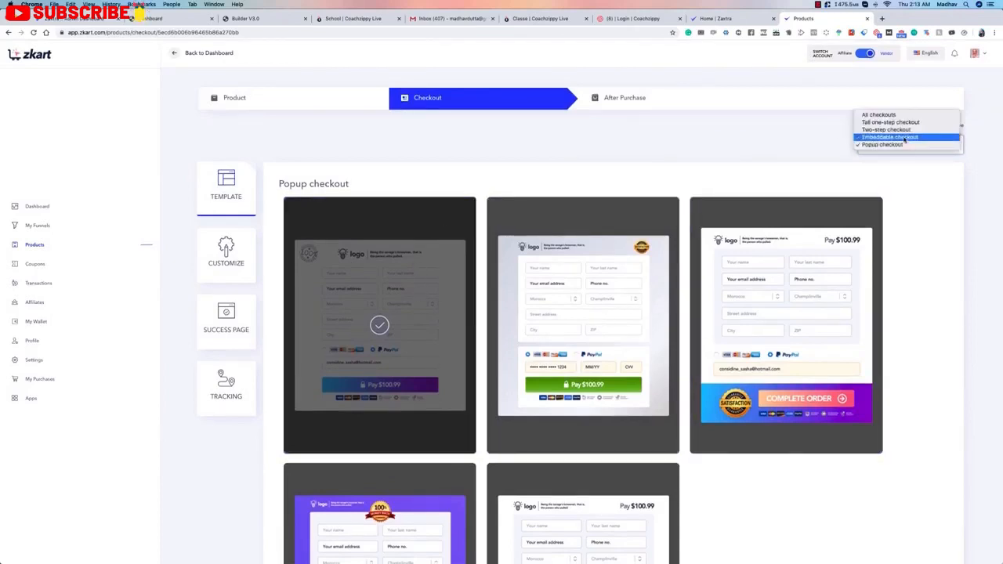
{"action": "left_click", "coordinate": [905, 138]}
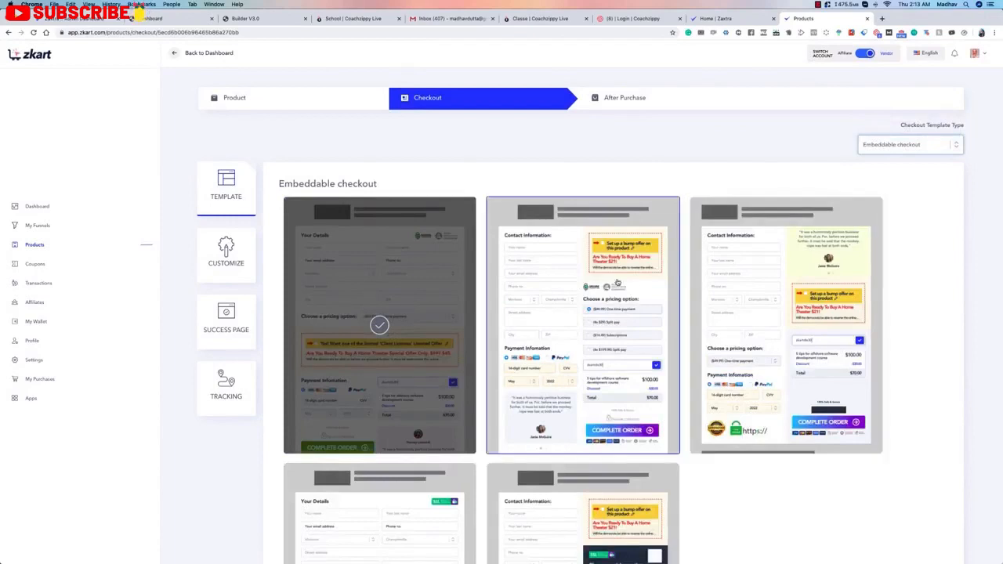
{"action": "left_click", "coordinate": [923, 147]}
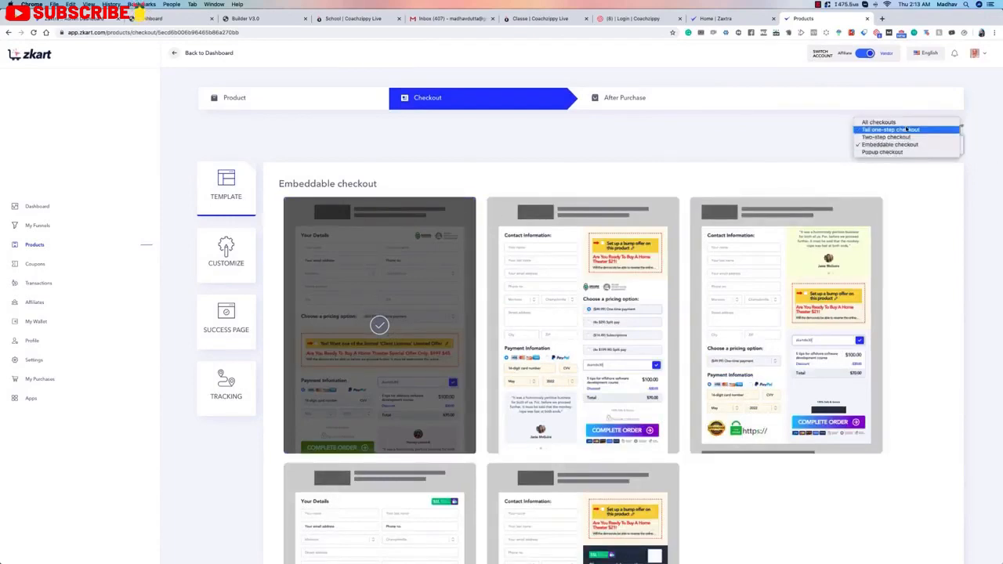
{"action": "left_click", "coordinate": [780, 127]}
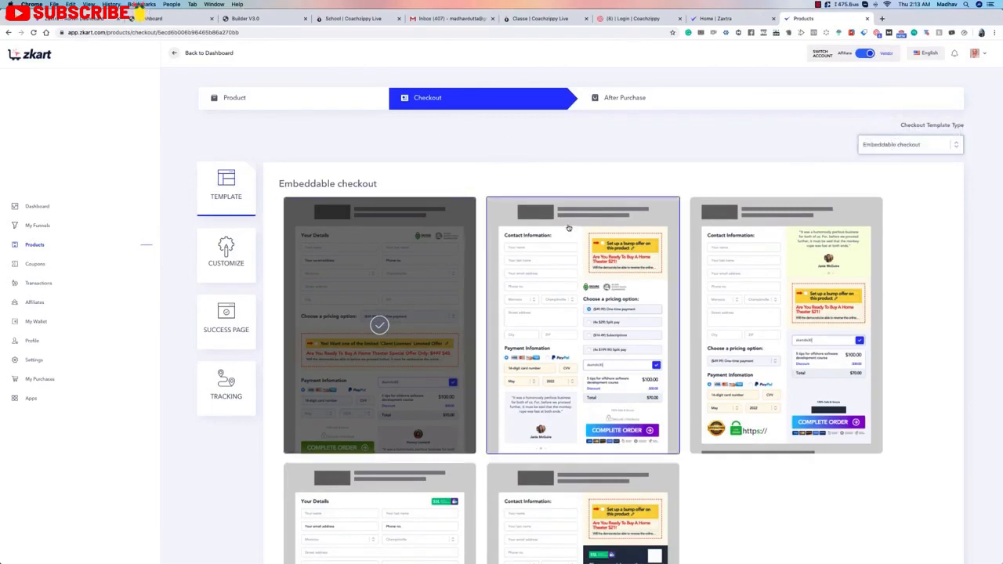
{"action": "left_click", "coordinate": [909, 144]}
{"action": "left_click", "coordinate": [886, 152]}
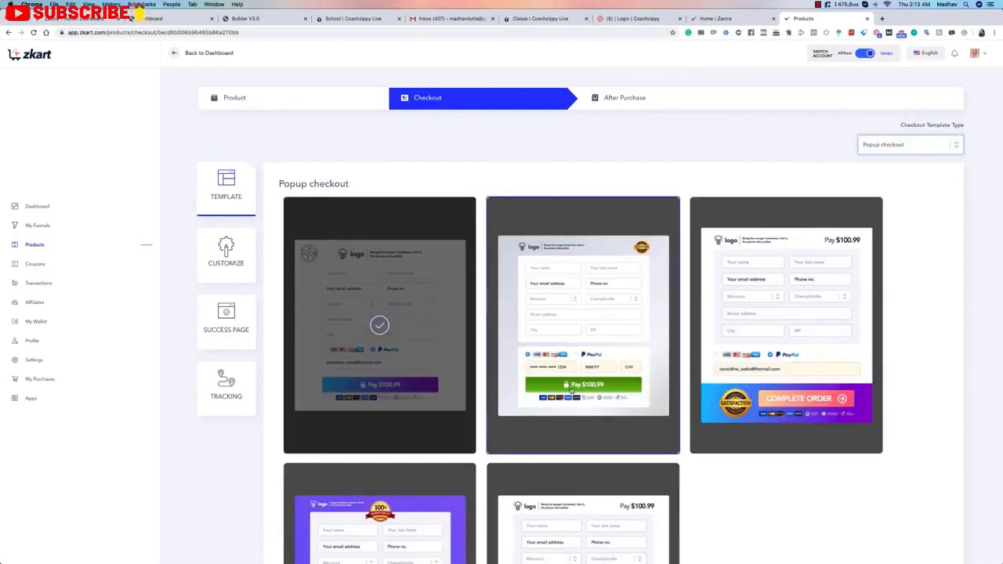
- Filter the templates to Tall one-step checkout, keep the preselected dark-header design and save it to continue to customization
{"action": "left_click", "coordinate": [907, 146]}
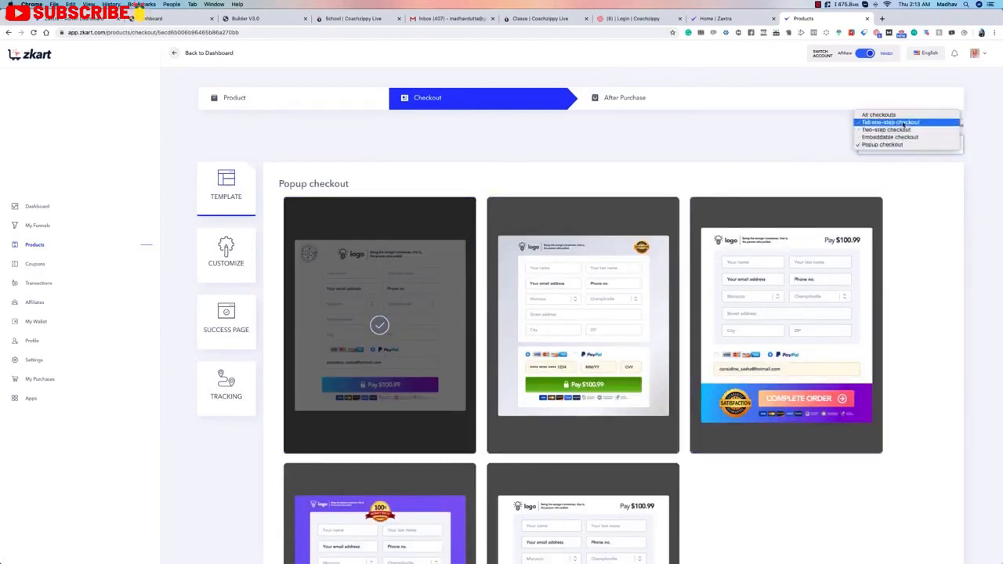
{"action": "left_click", "coordinate": [904, 123]}
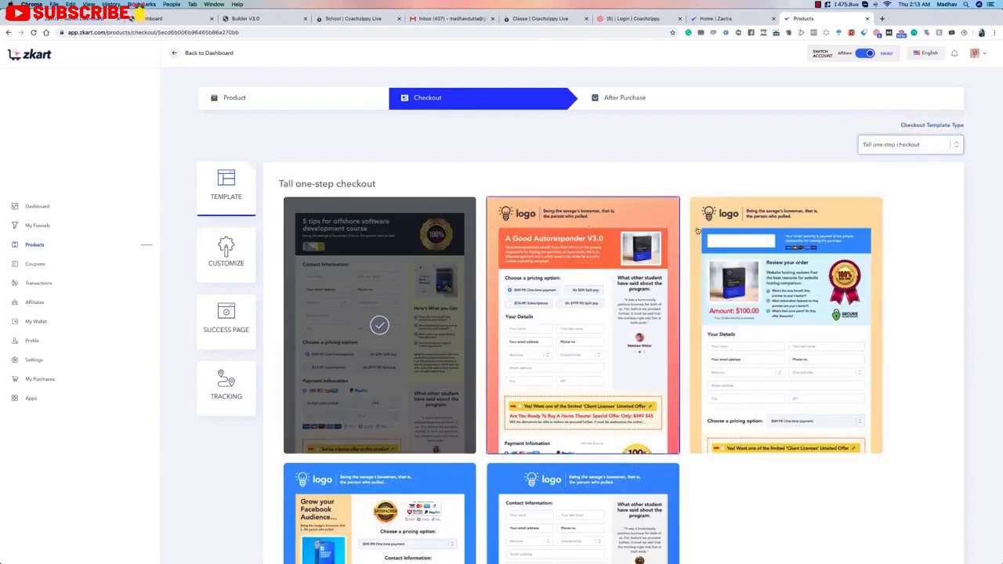
{"action": "scroll", "coordinate": [584, 276], "scroll_direction": "down", "scroll_amount": 5}
{"action": "scroll", "coordinate": [584, 276], "scroll_direction": "up", "scroll_amount": 1}
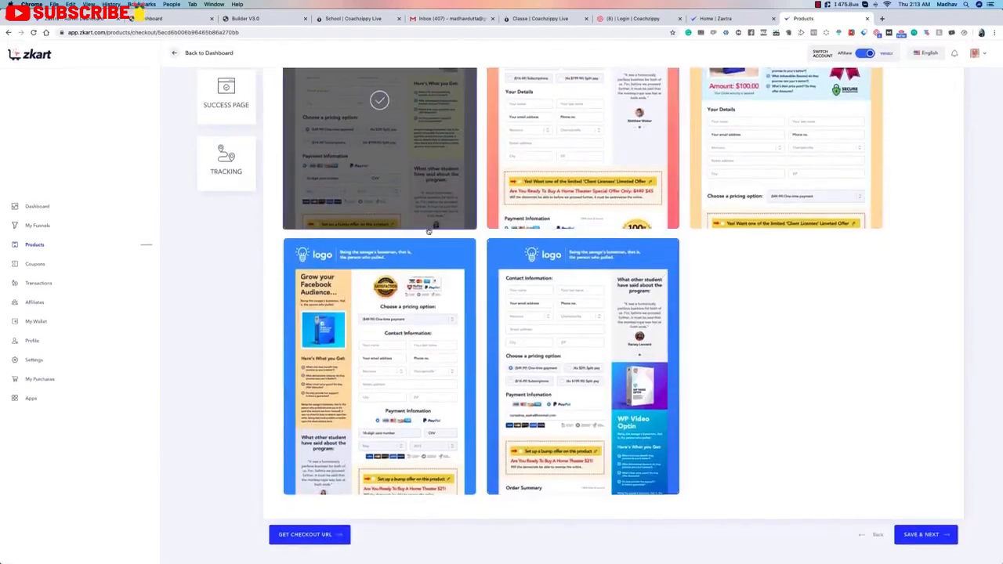
{"action": "left_click", "coordinate": [926, 534]}
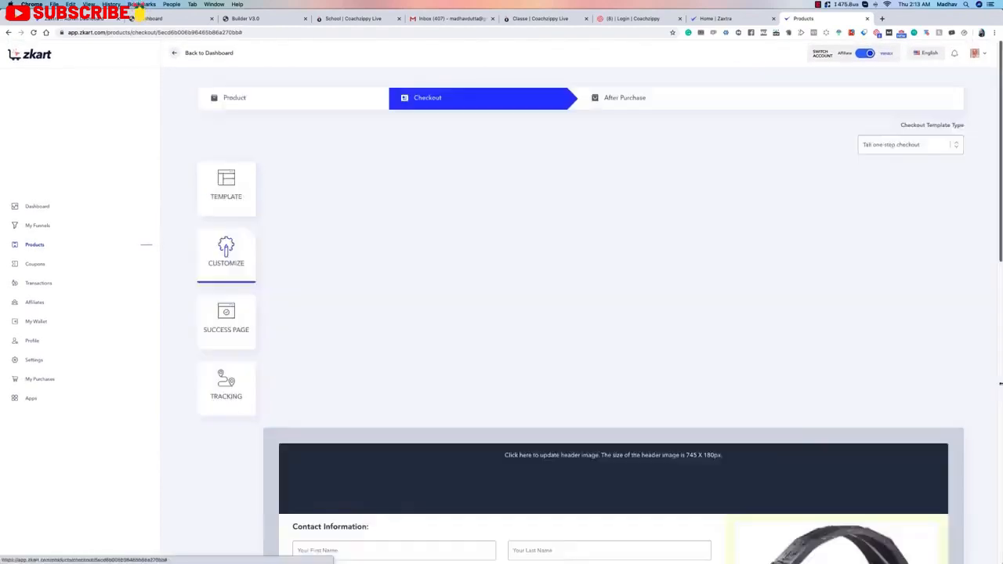
- Look over the checkout page preview and the editing options of its header image without changing anything
{"action": "scroll", "coordinate": [896, 365], "scroll_direction": "down", "scroll_amount": 5}
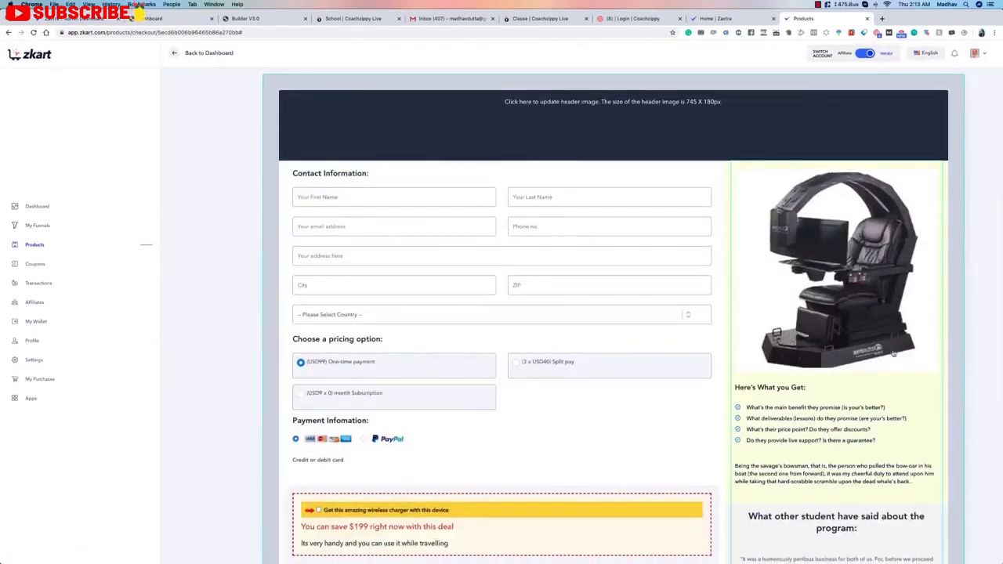
{"action": "scroll", "coordinate": [707, 314], "scroll_direction": "up", "scroll_amount": 1}
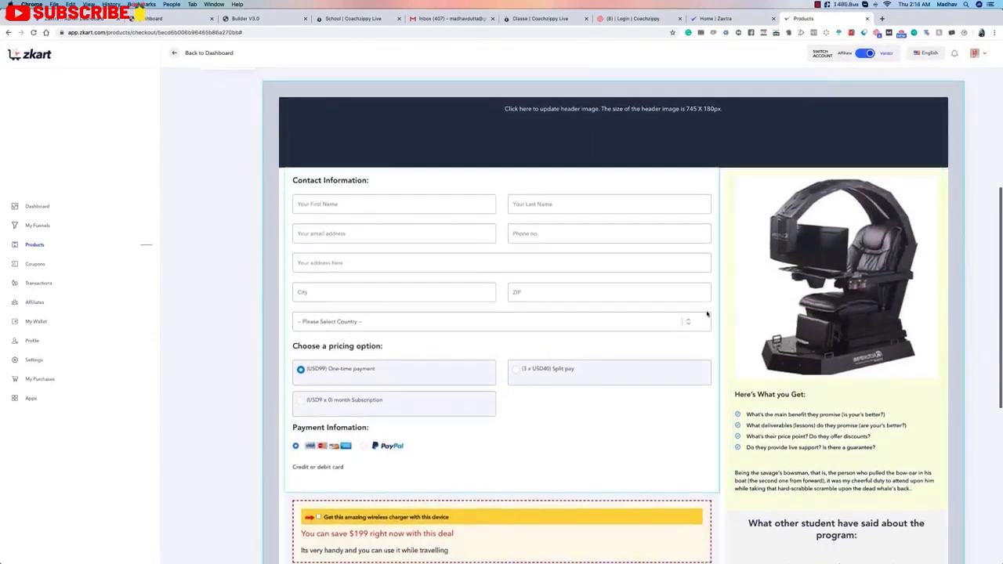
{"action": "scroll", "coordinate": [690, 298], "scroll_direction": "down", "scroll_amount": 1}
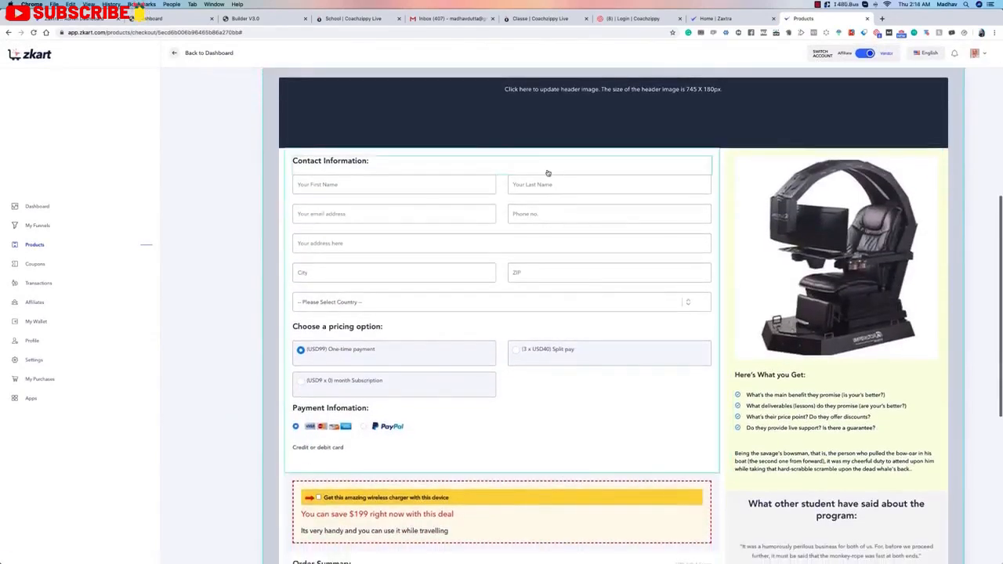
{"action": "left_click", "coordinate": [566, 98]}
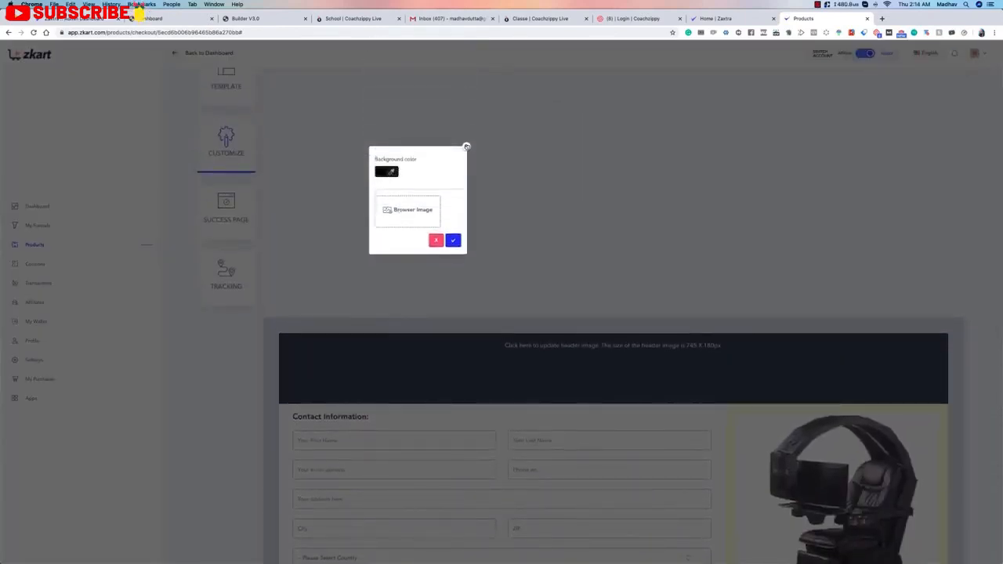
{"action": "left_click", "coordinate": [466, 147]}
- Open the "Here's What you Get:" heading for editing and try the Lato and Open Sans fonts on it
{"action": "scroll", "coordinate": [470, 149], "scroll_direction": "down", "scroll_amount": 4}
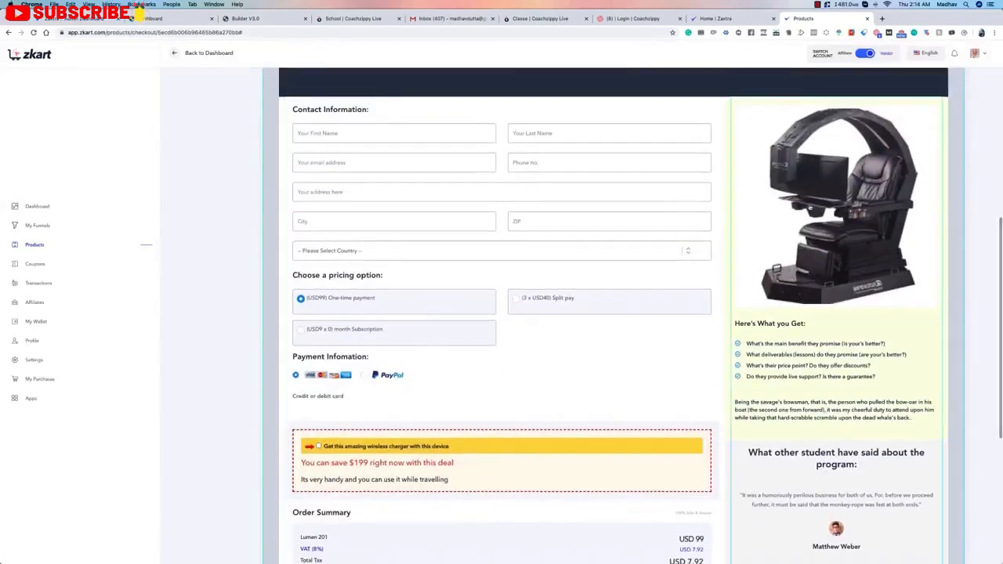
{"action": "scroll", "coordinate": [765, 335], "scroll_direction": "down", "scroll_amount": 2}
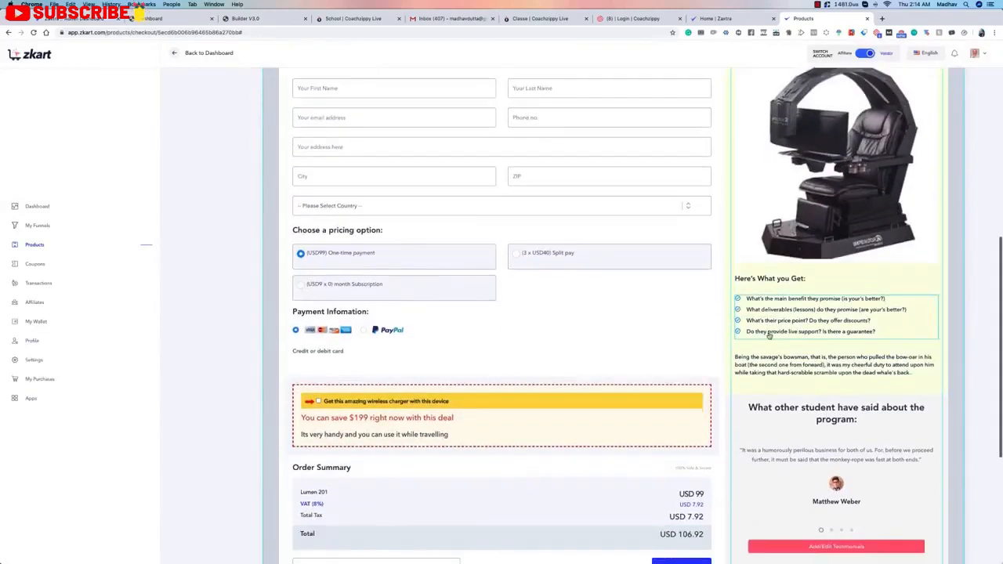
{"action": "double_click", "coordinate": [771, 276]}
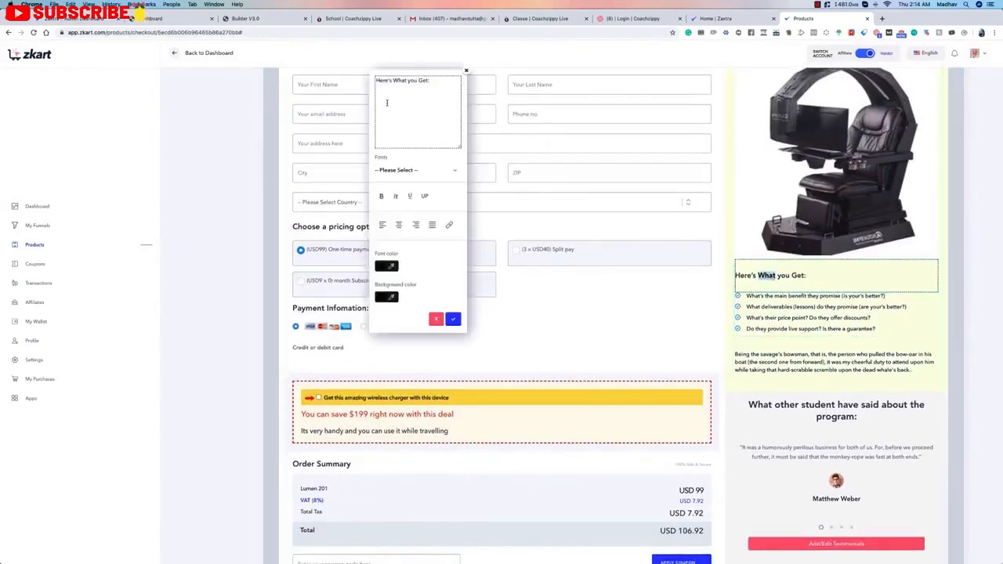
{"action": "left_click_drag", "start_coordinate": [455, 76], "coordinate": [702, 178]}
{"action": "left_click", "coordinate": [674, 276]}
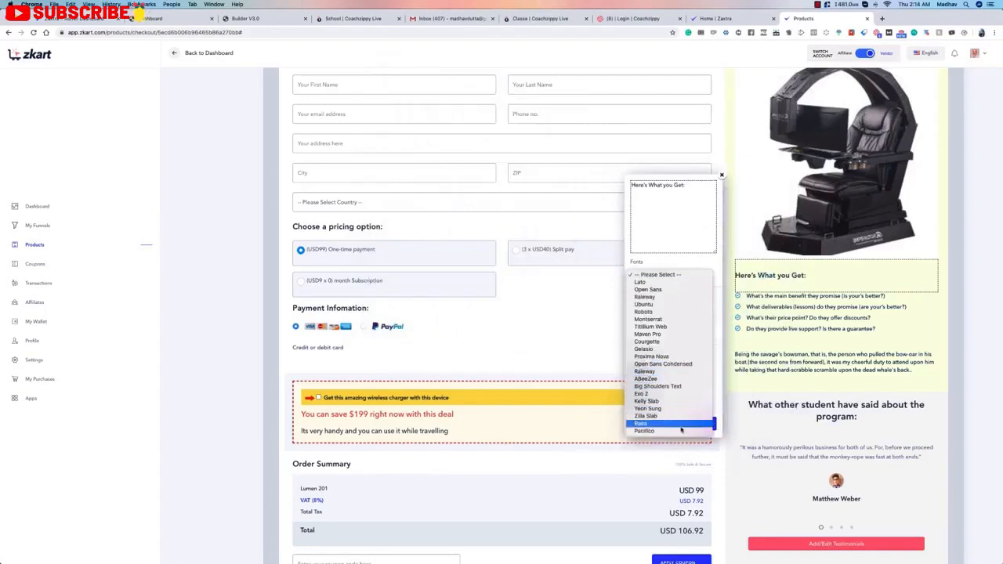
{"action": "left_click", "coordinate": [662, 282]}
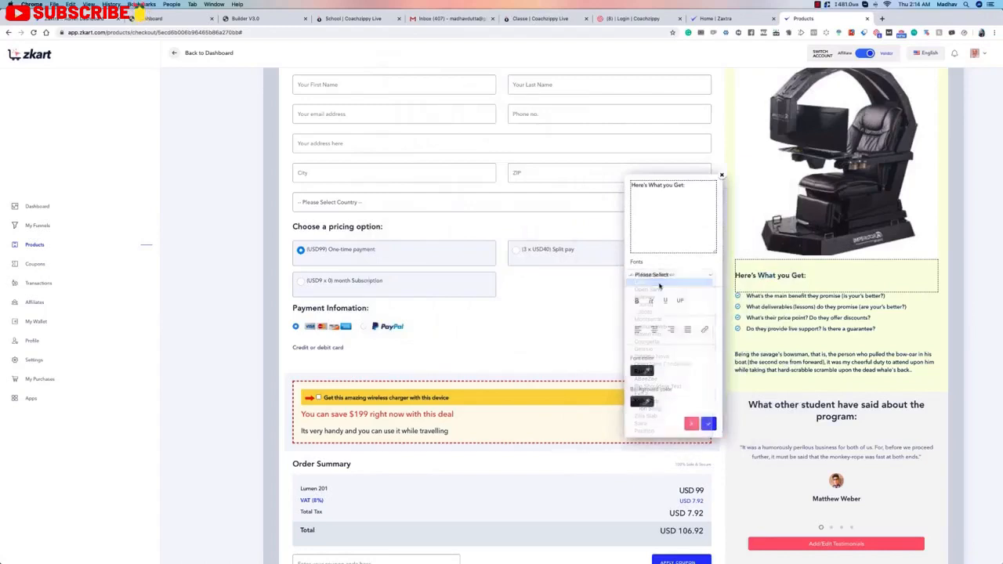
{"action": "left_click", "coordinate": [671, 270]}
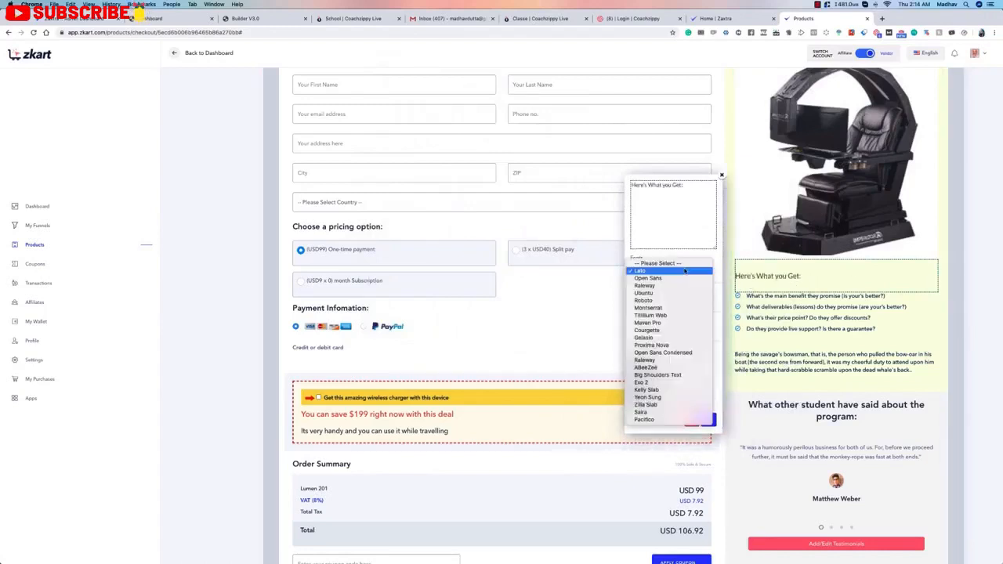
{"action": "left_click", "coordinate": [673, 279]}
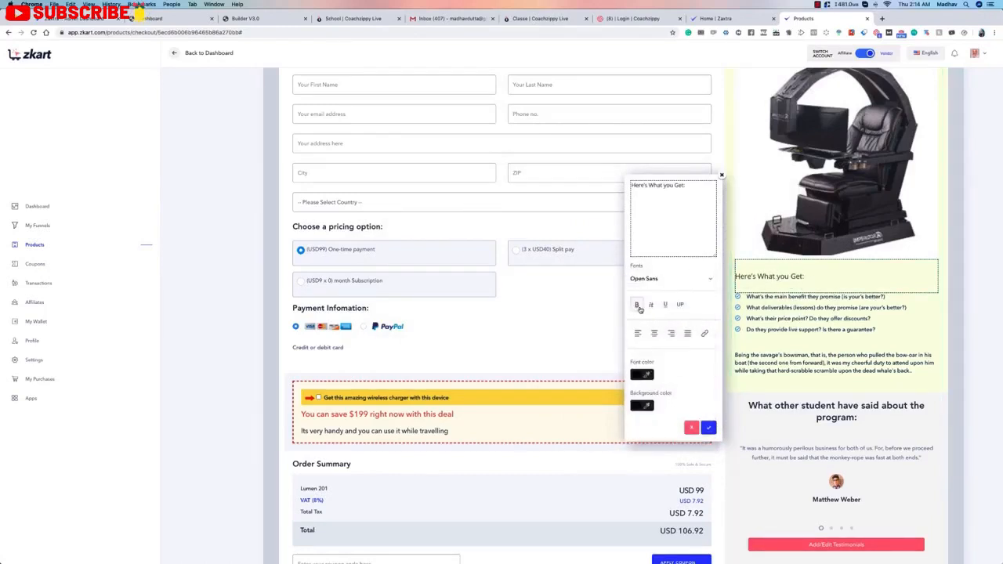
- Try to toggle bold formatting on the whole "Here's What you Get:" heading
{"action": "triple_click", "coordinate": [794, 282]}
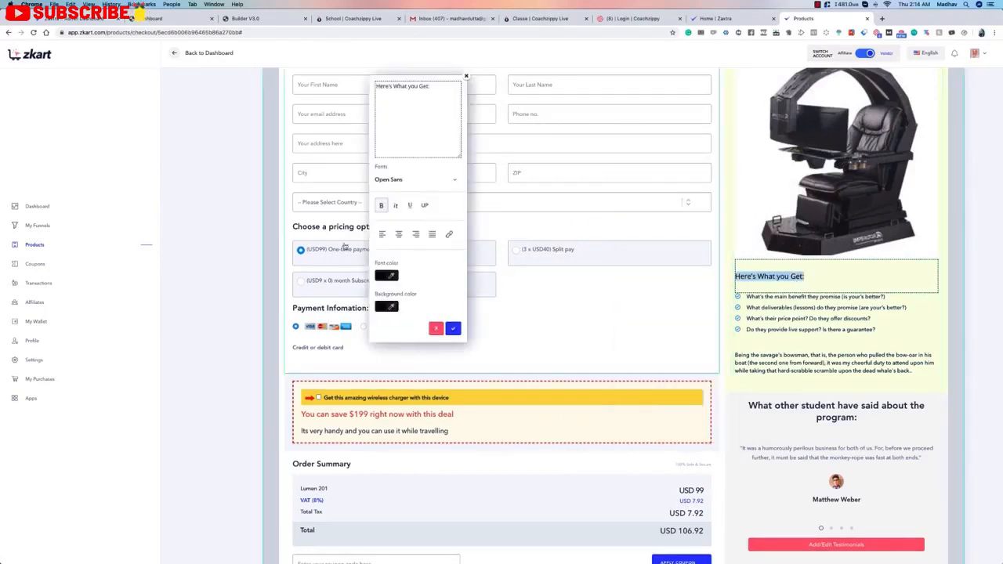
{"action": "left_click_drag", "start_coordinate": [398, 77], "coordinate": [651, 149]}
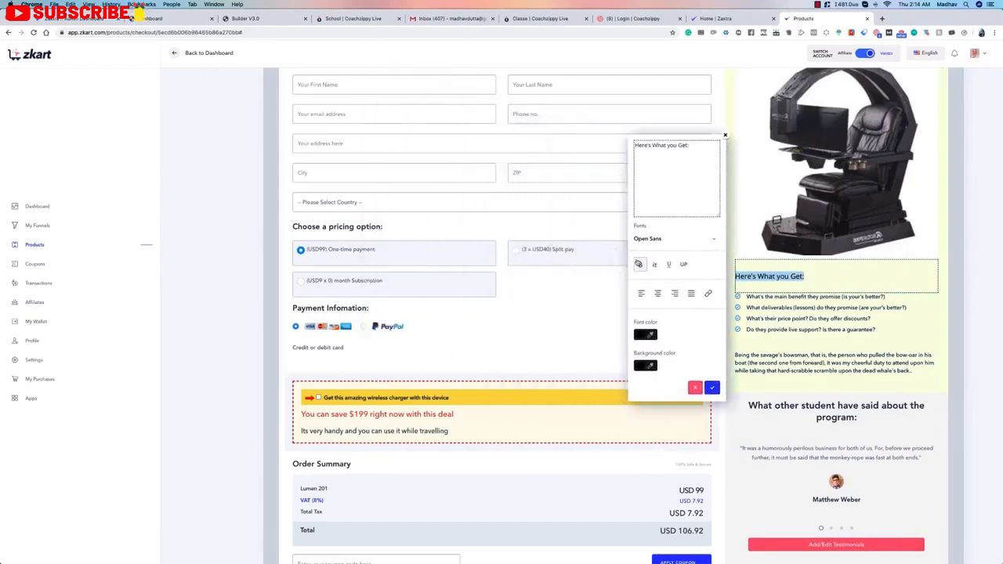
{"action": "left_click", "coordinate": [641, 265]}
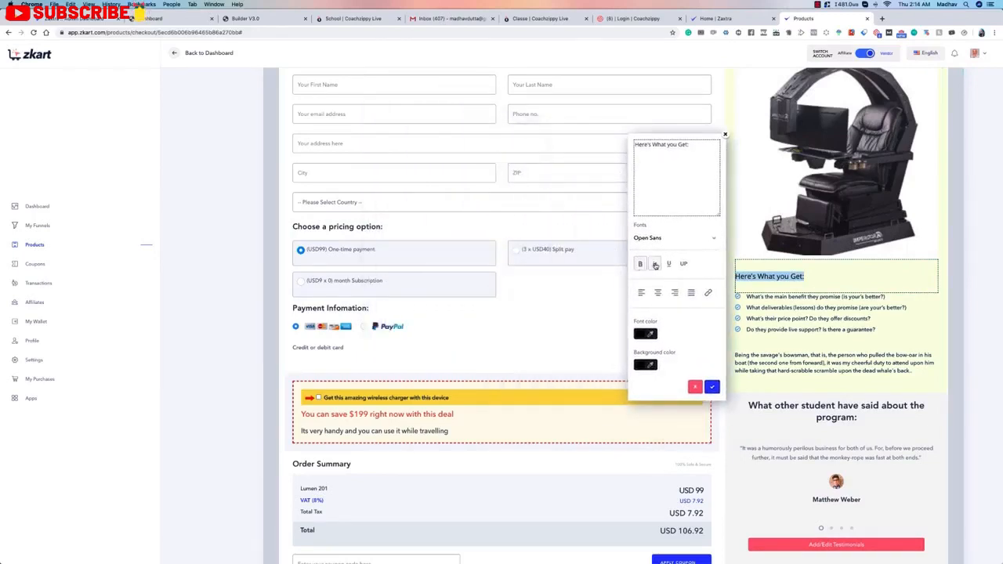
- Try the Raleway font on the "Here's What you Get:" heading and settle on Ubuntu
{"action": "left_click", "coordinate": [669, 237]}
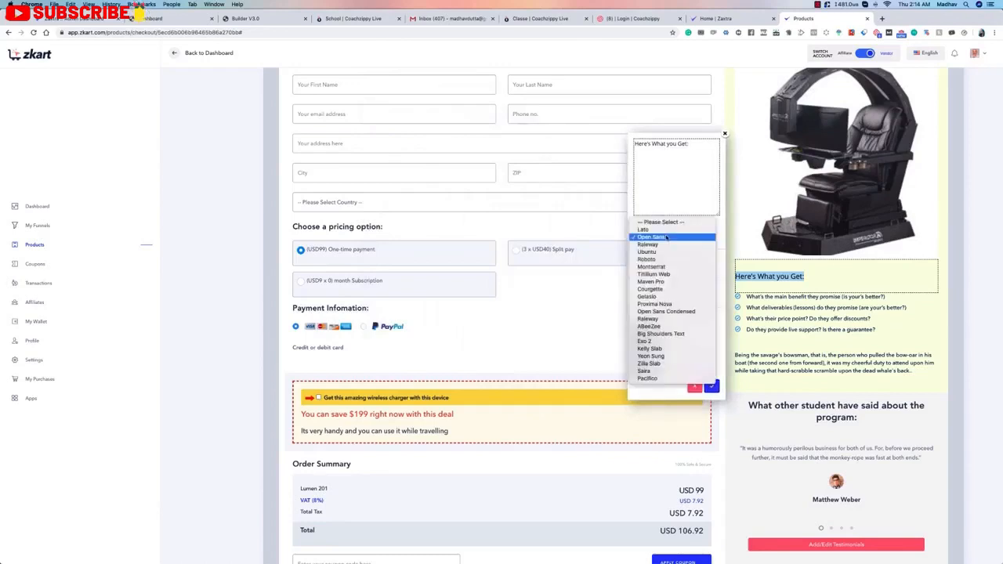
{"action": "triple_click", "coordinate": [679, 146]}
{"action": "left_click", "coordinate": [655, 237]}
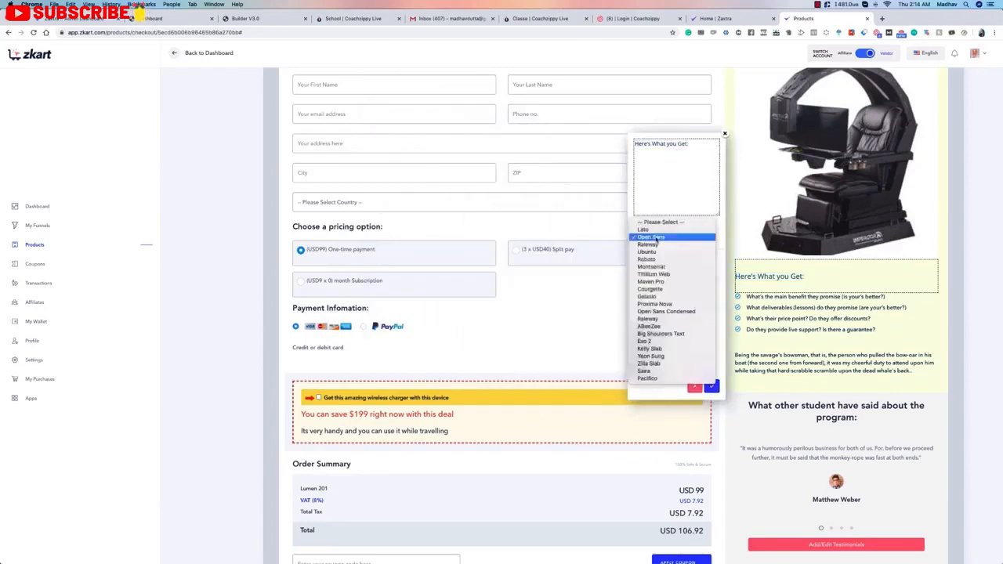
{"action": "left_click", "coordinate": [670, 238]}
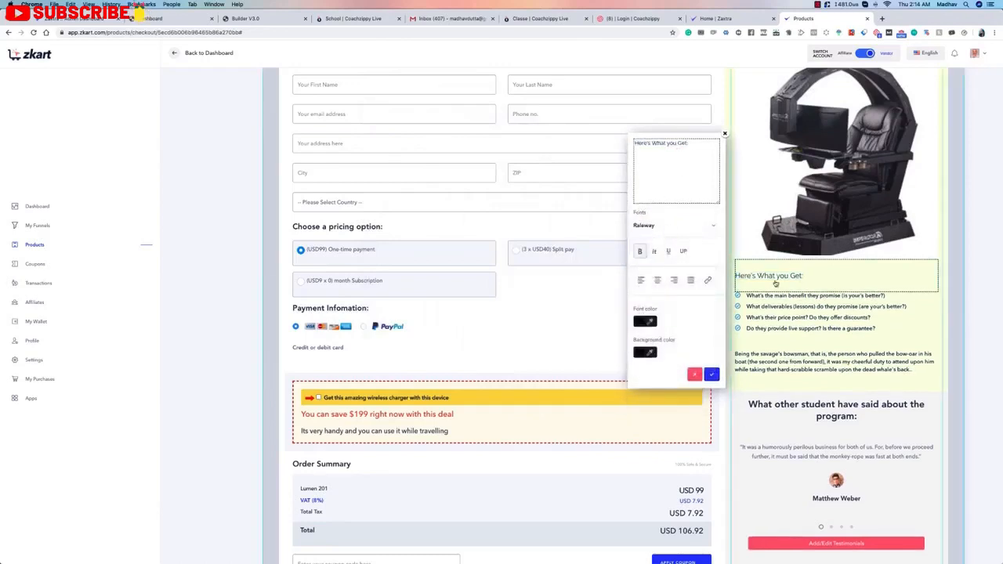
{"action": "left_click", "coordinate": [671, 230]}
{"action": "left_click", "coordinate": [655, 233]}
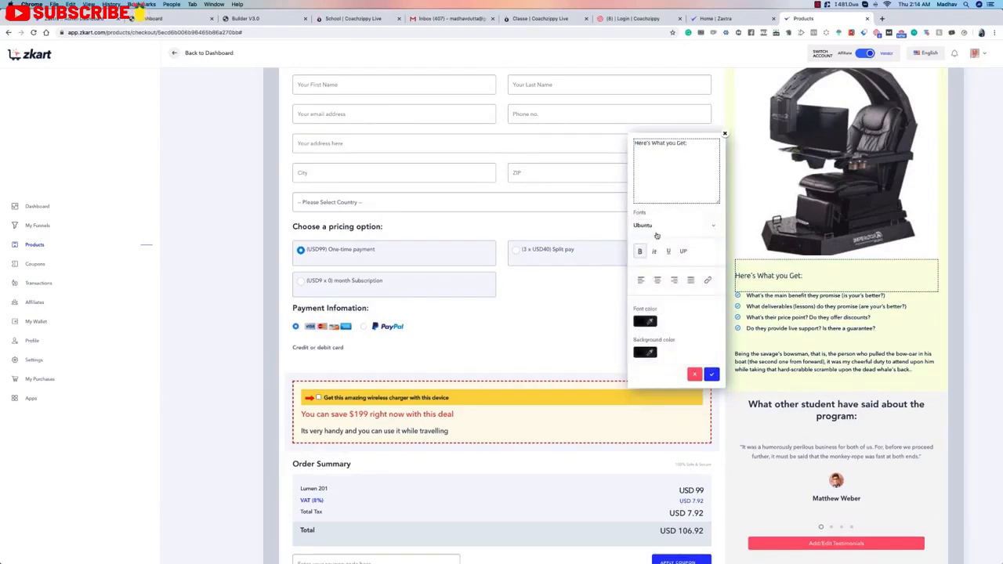
- Choose red (#ff0000) as the heading's font color, leave its background color as is, and save the heading's settings
{"action": "left_click", "coordinate": [644, 322]}
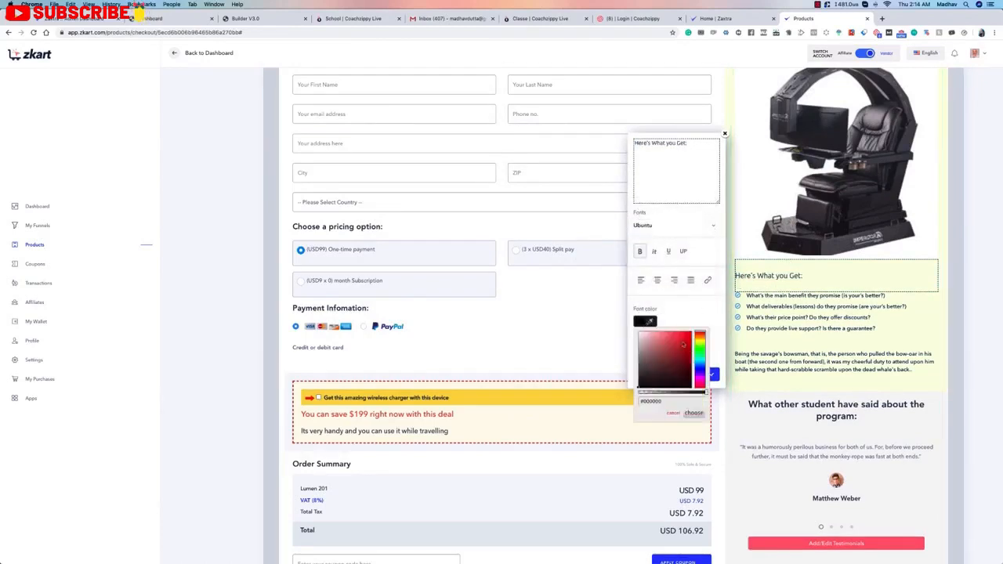
{"action": "left_click", "coordinate": [692, 348]}
{"action": "left_click", "coordinate": [699, 337]}
{"action": "left_click_drag", "start_coordinate": [699, 337], "coordinate": [699, 333]}
{"action": "left_click", "coordinate": [707, 309]}
{"action": "left_click", "coordinate": [647, 323]}
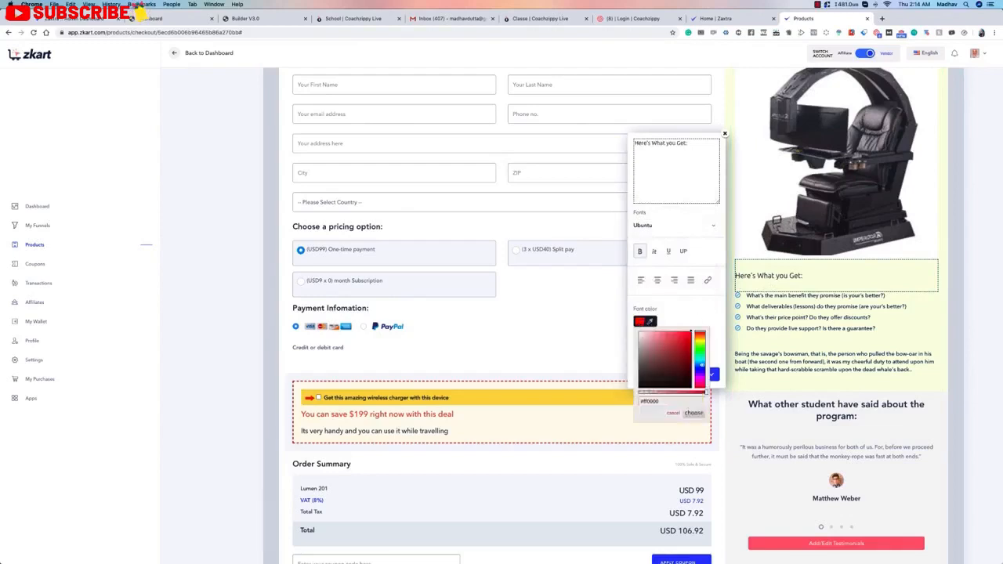
{"action": "left_click", "coordinate": [695, 411]}
{"action": "left_click", "coordinate": [646, 353]}
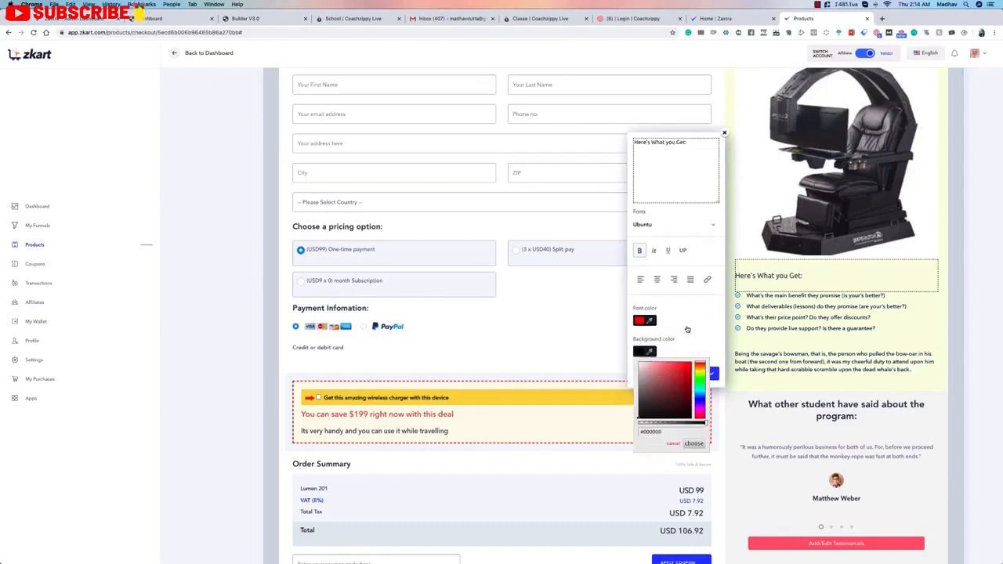
{"action": "left_click", "coordinate": [650, 351]}
{"action": "left_click", "coordinate": [711, 373]}
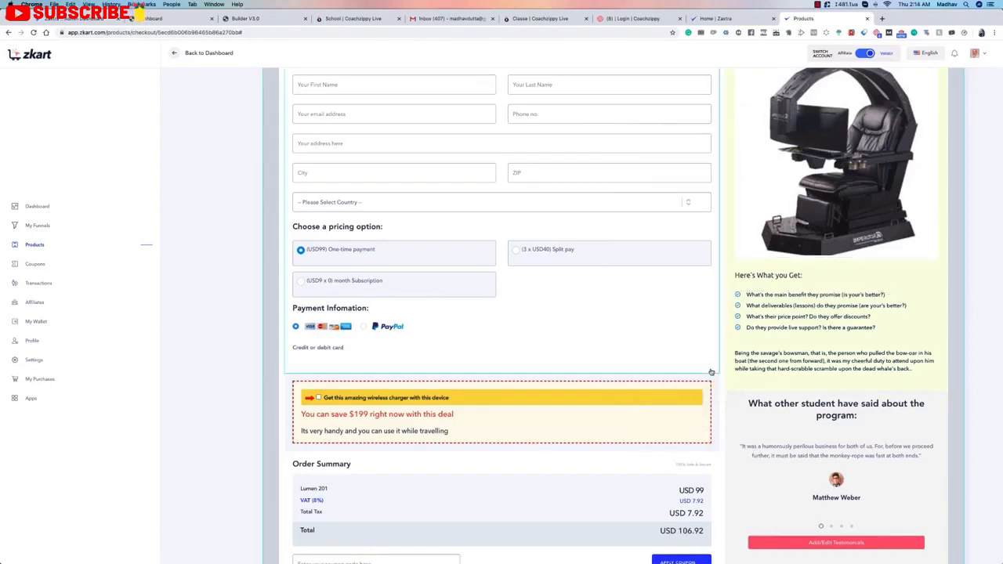
- Make the word "benefit" bold in the first bullet of the benefits list and save the list
{"action": "left_click", "coordinate": [790, 320]}
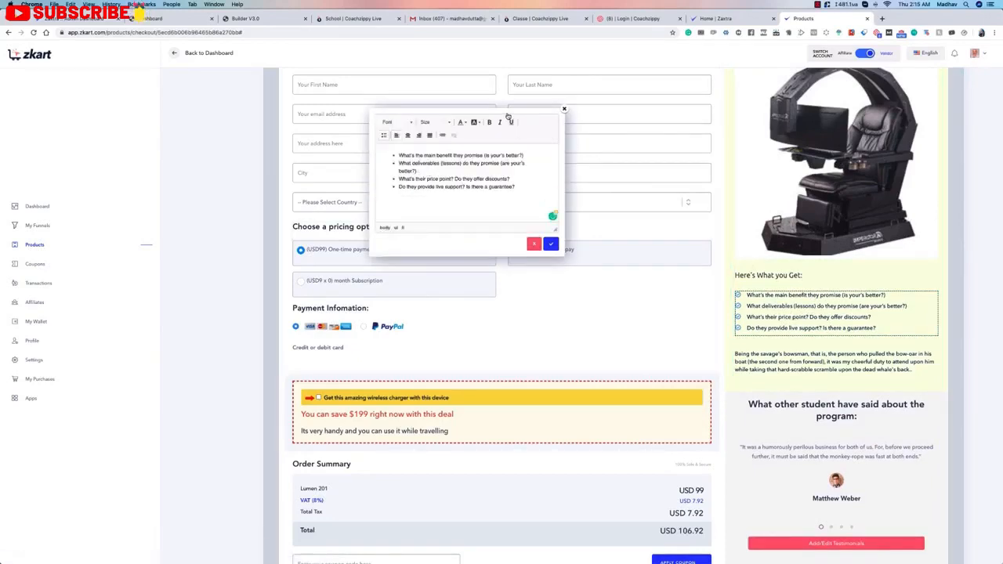
{"action": "left_click_drag", "start_coordinate": [510, 118], "coordinate": [647, 198]}
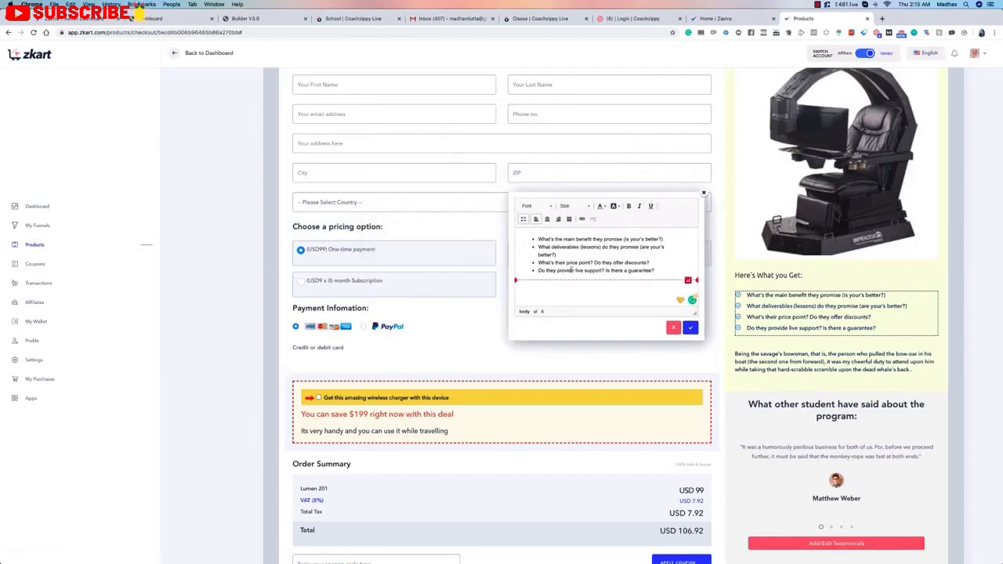
{"action": "double_click", "coordinate": [583, 239]}
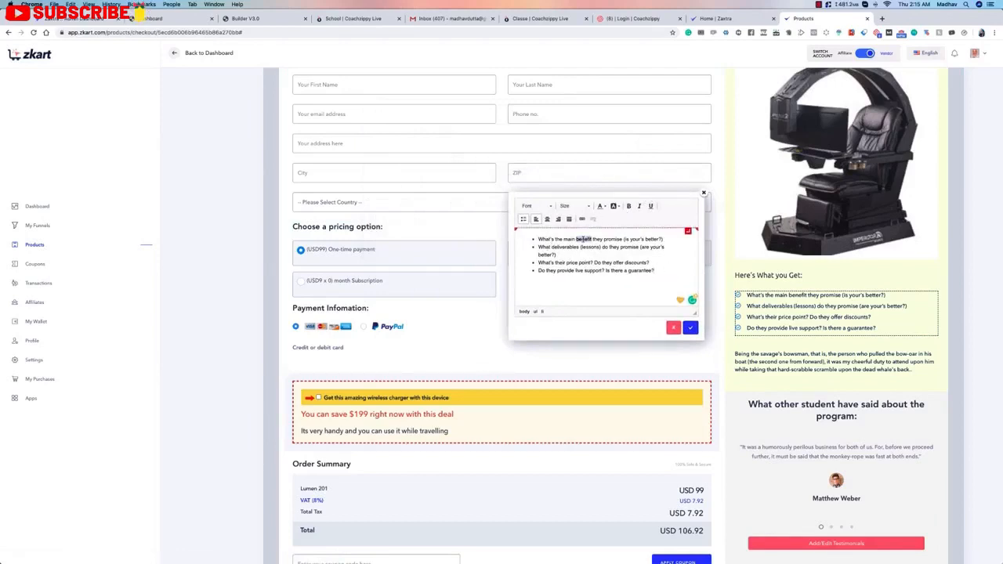
{"action": "left_click", "coordinate": [630, 207]}
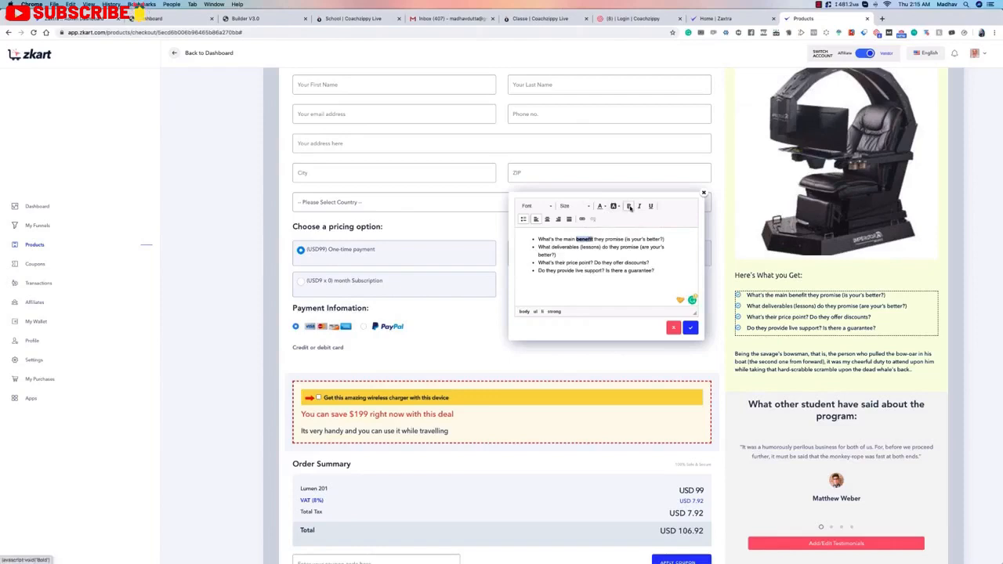
{"action": "left_click", "coordinate": [690, 328]}
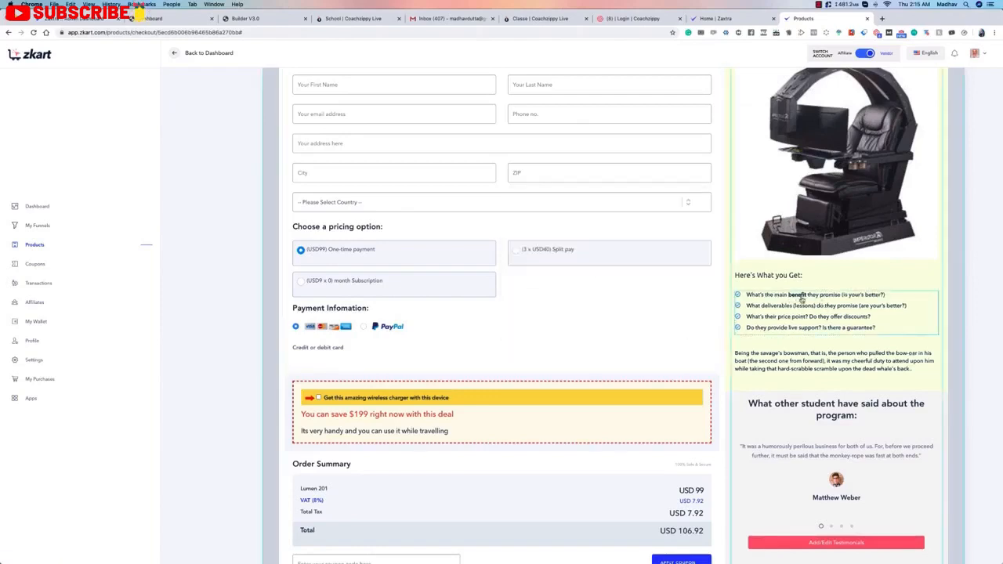
- Review the font and size options available for the benefits list, and close its editor without changes
{"action": "left_click", "coordinate": [824, 328]}
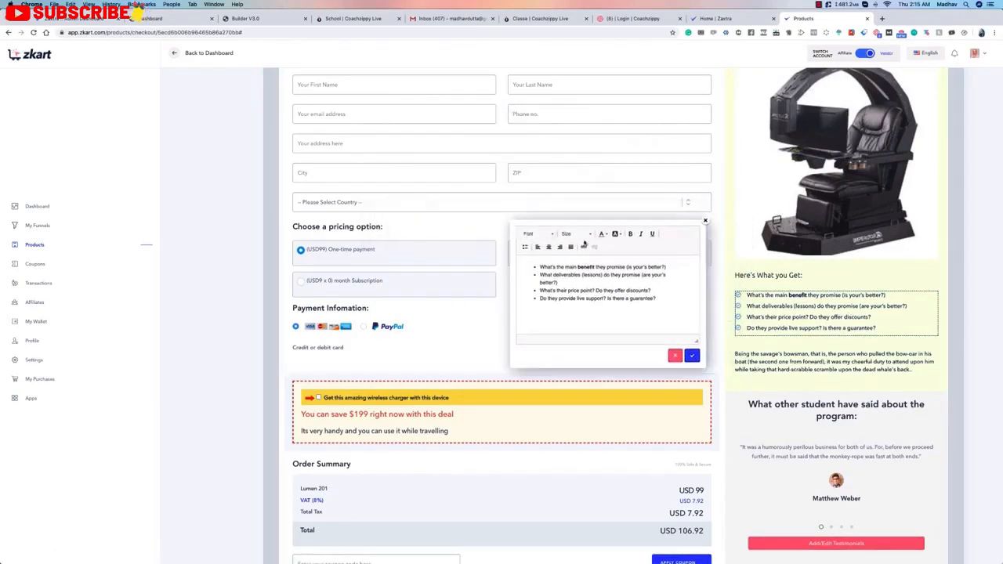
{"action": "left_click", "coordinate": [539, 233]}
{"action": "left_click", "coordinate": [570, 236]}
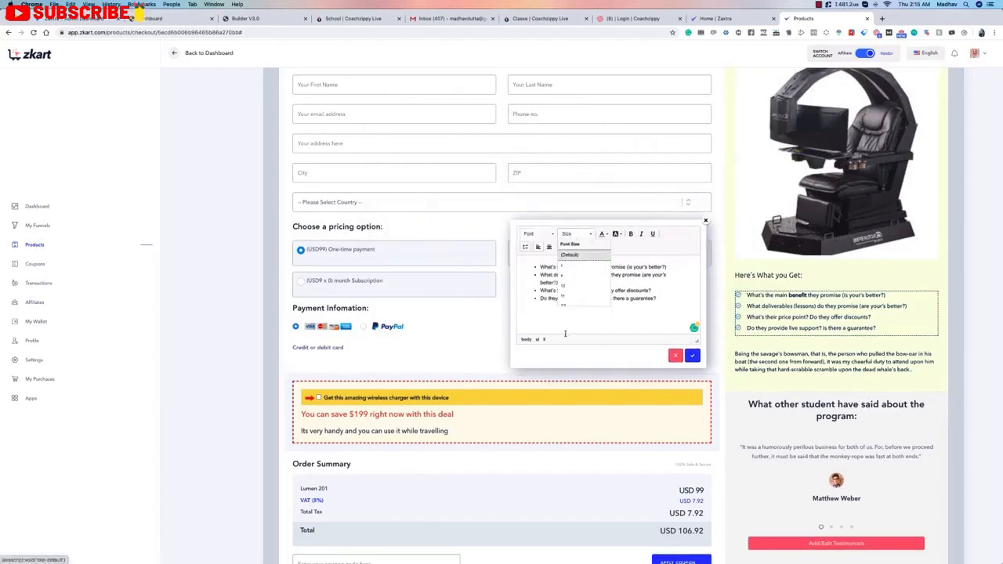
{"action": "left_click", "coordinate": [660, 236]}
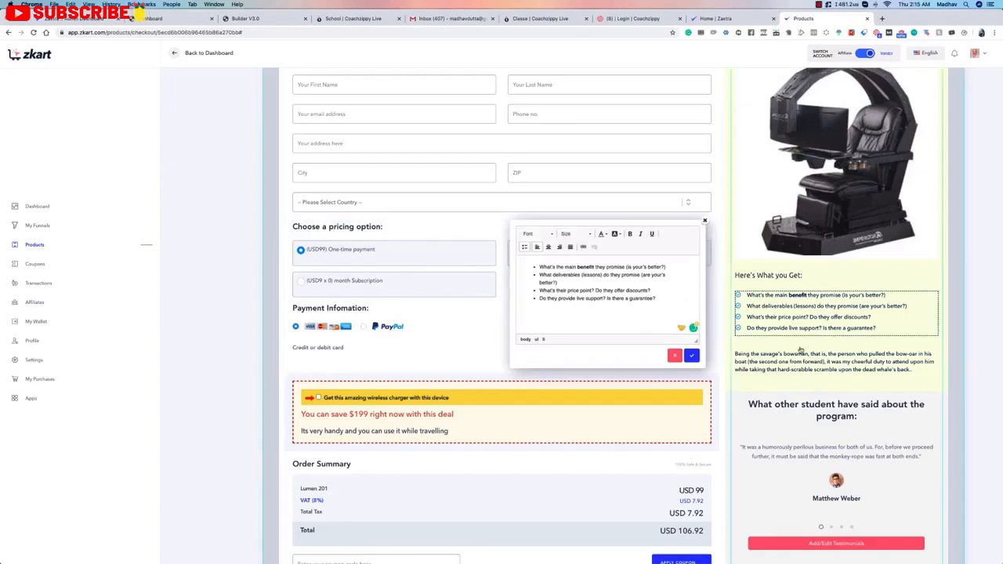
{"action": "left_click", "coordinate": [706, 224]}
- Open the testimonials editor, add a new blank testimonial, and remove it again
{"action": "scroll", "coordinate": [780, 290], "scroll_direction": "down", "scroll_amount": 5}
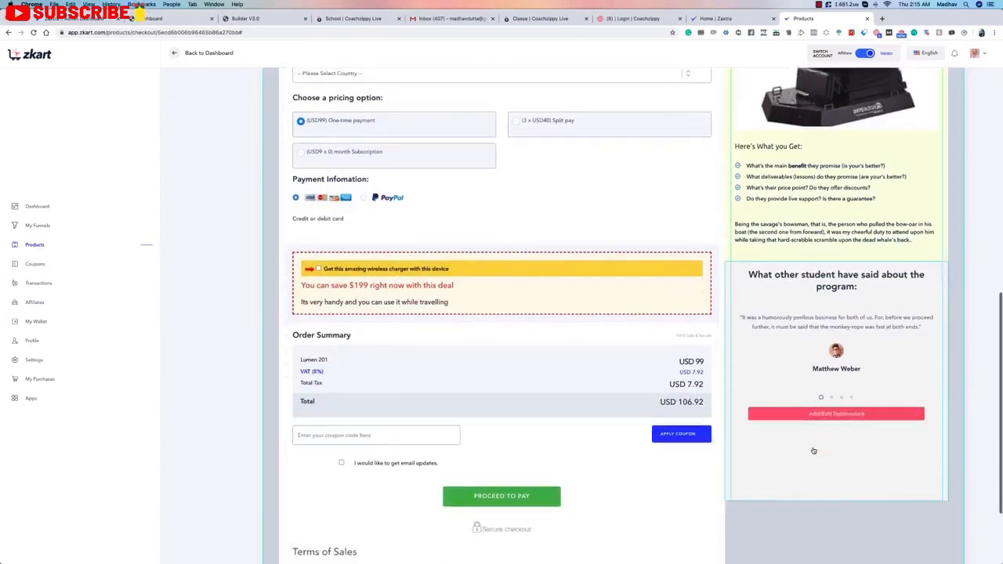
{"action": "left_click", "coordinate": [841, 358]}
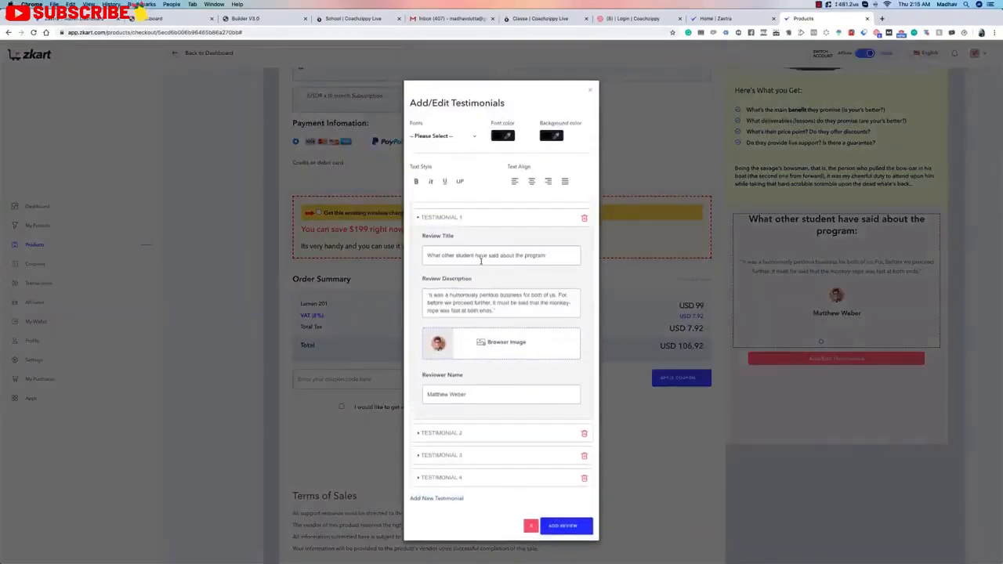
{"action": "left_click", "coordinate": [418, 218]}
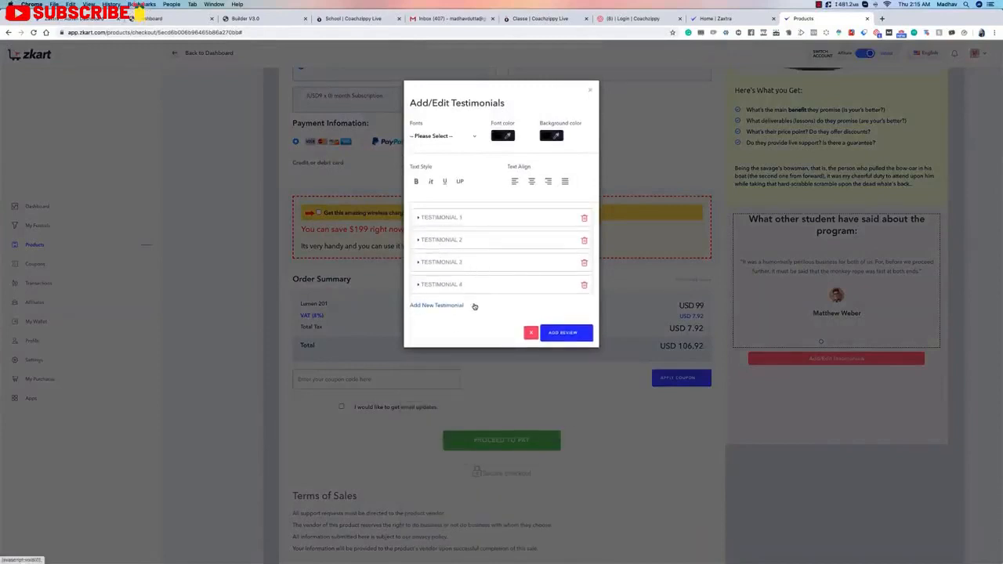
{"action": "left_click", "coordinate": [428, 306]}
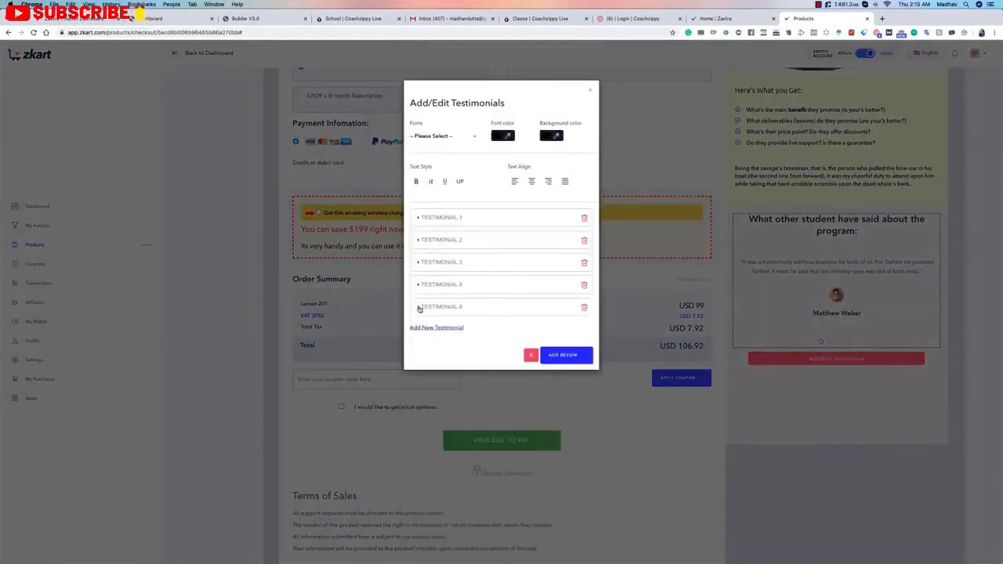
{"action": "left_click", "coordinate": [584, 306]}
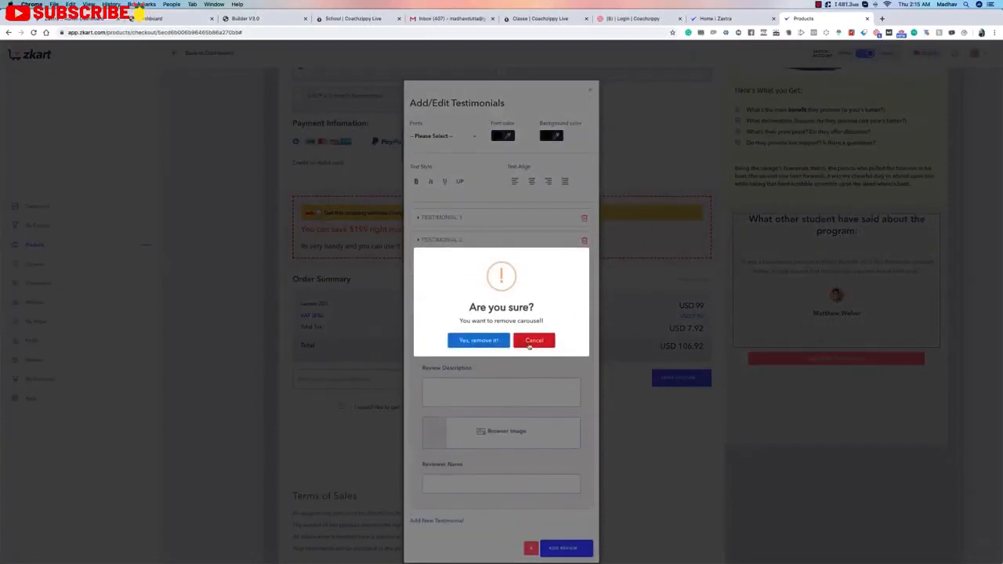
{"action": "left_click", "coordinate": [478, 340]}
{"action": "left_click", "coordinate": [502, 338]}
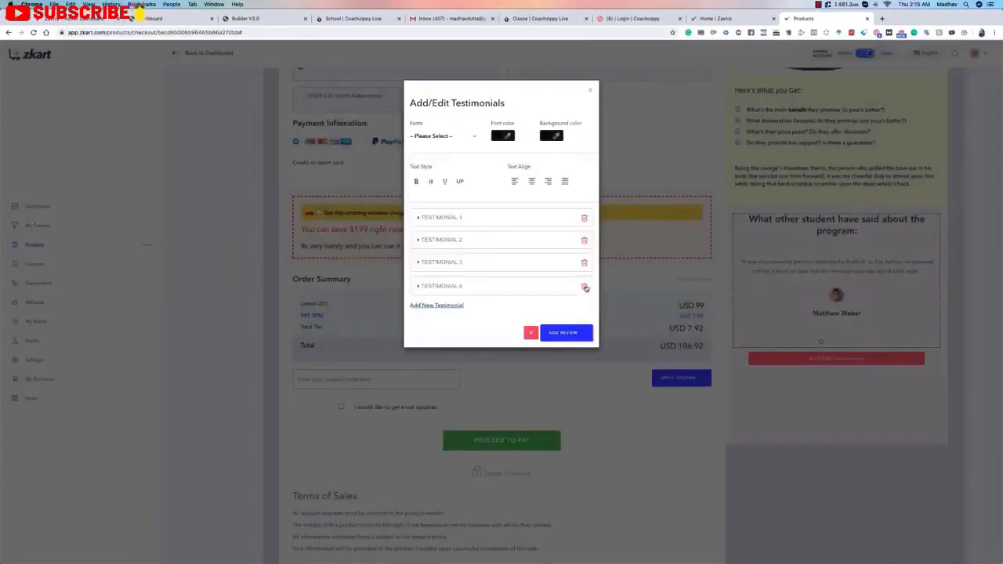
- Remove Testimonial 4 in the testimonials editor and close the editor without saving the reviews
{"action": "left_click", "coordinate": [585, 287]}
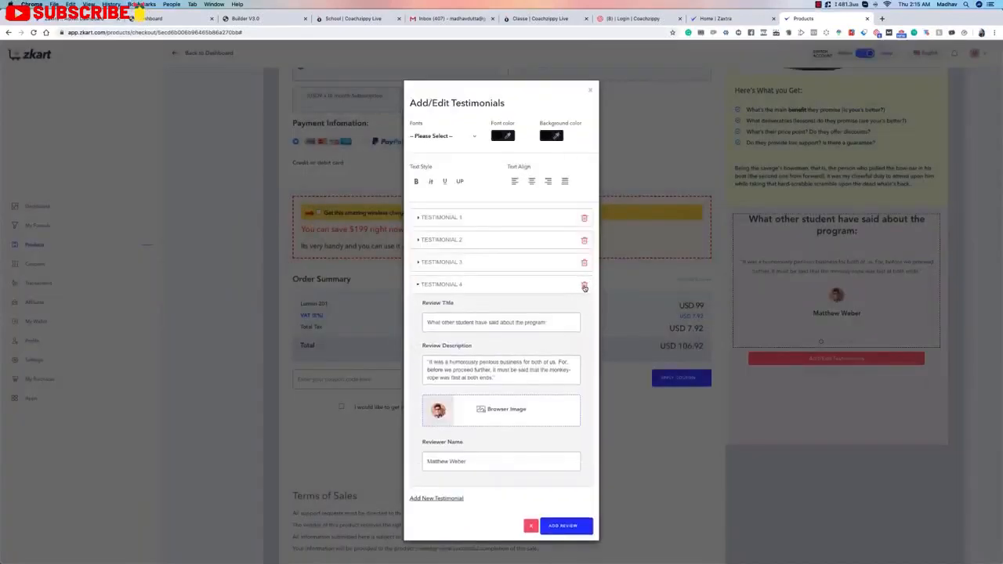
{"action": "left_click", "coordinate": [584, 288]}
{"action": "left_click", "coordinate": [476, 339]}
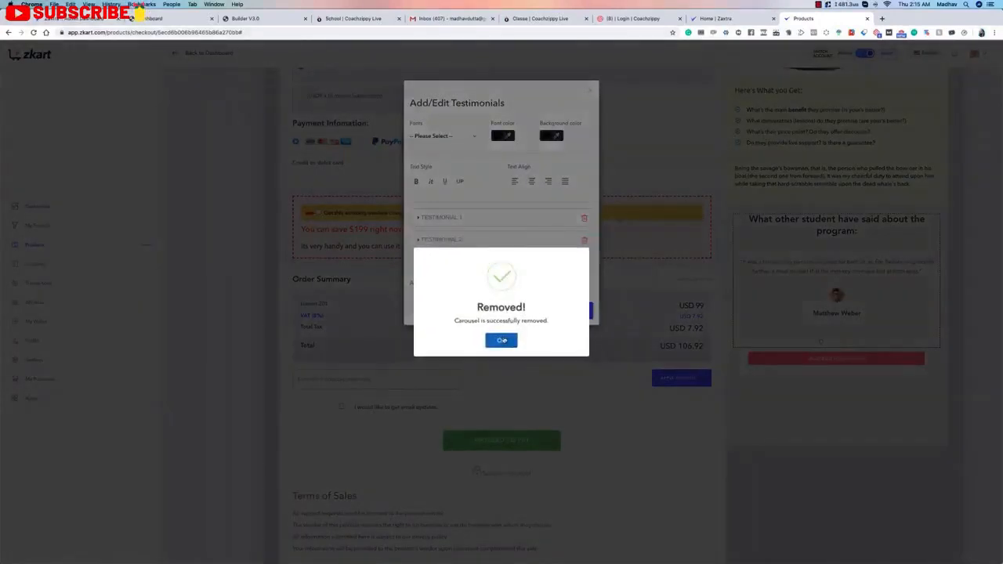
{"action": "left_click", "coordinate": [502, 340]}
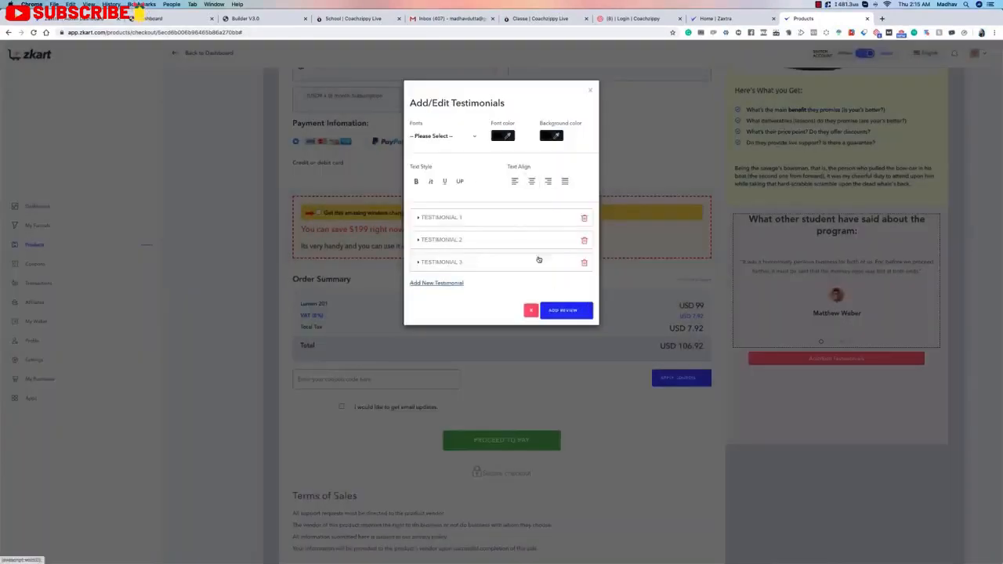
{"action": "left_click", "coordinate": [591, 93]}
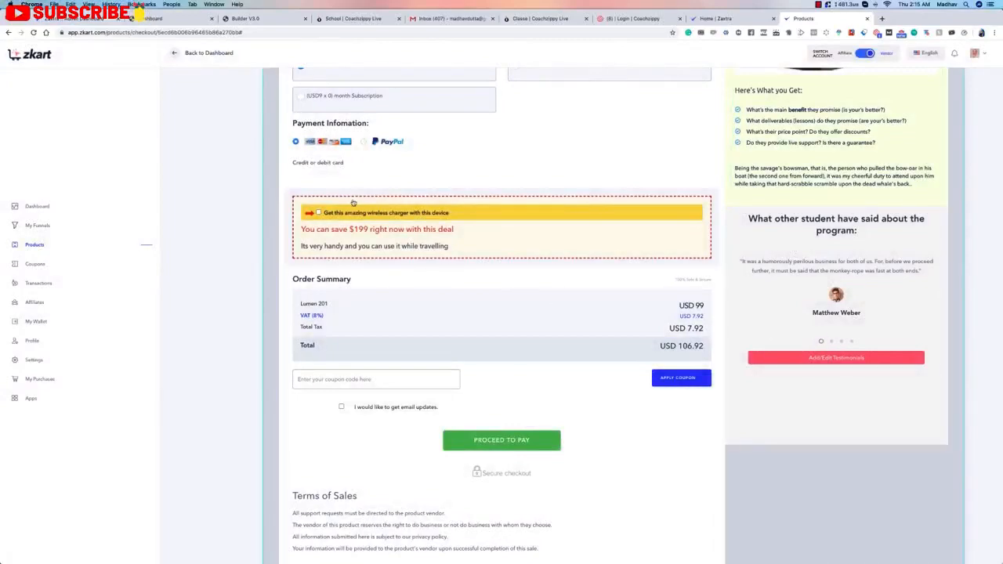
- Change the first name field's placeholder under Contact Information to "Enter your Last Name" and save it
{"action": "scroll", "coordinate": [347, 197], "scroll_direction": "up", "scroll_amount": 6}
{"action": "scroll", "coordinate": [352, 207], "scroll_direction": "down", "scroll_amount": 4}
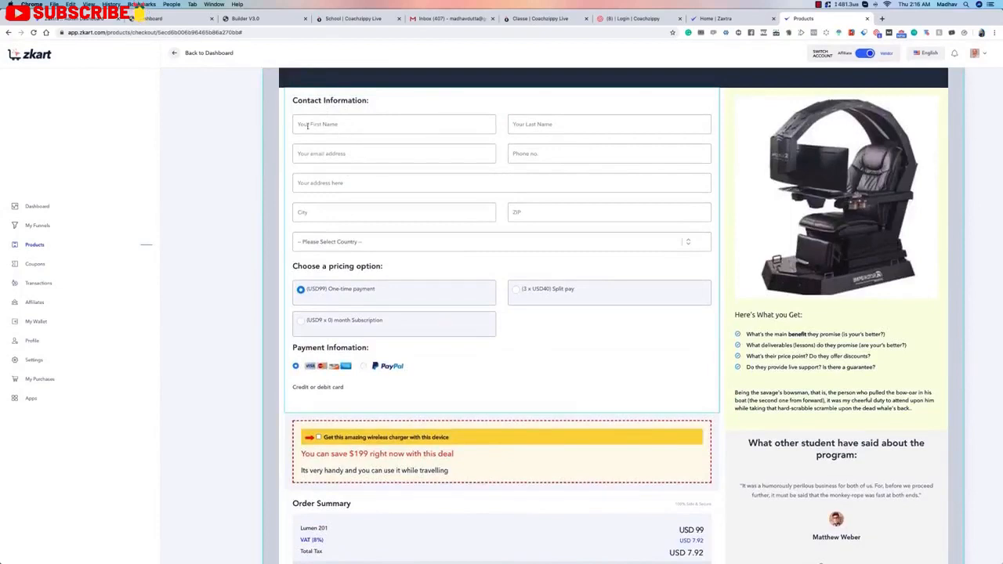
{"action": "left_click", "coordinate": [338, 125]}
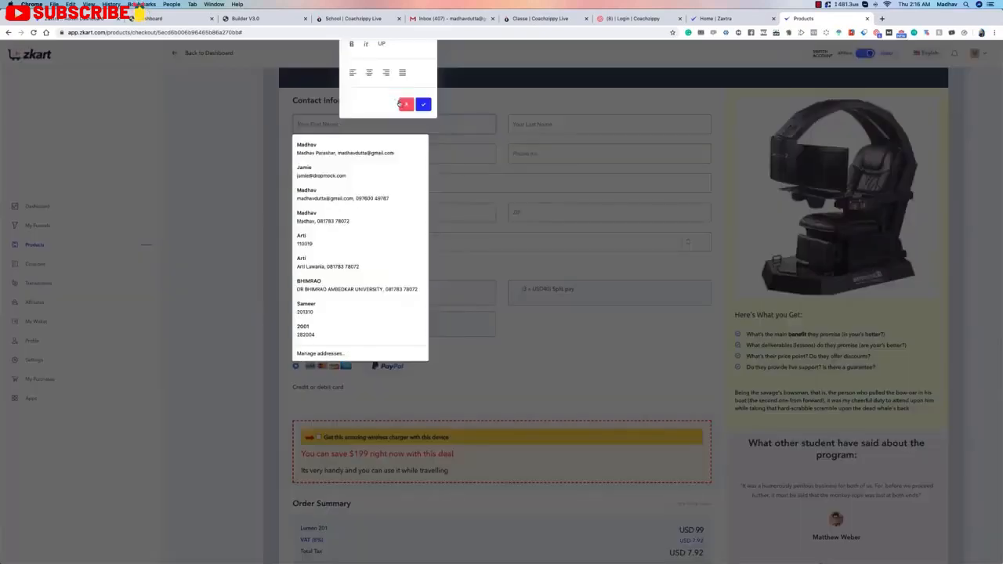
{"action": "scroll", "coordinate": [397, 104], "scroll_direction": "up", "scroll_amount": 2}
{"action": "left_click_drag", "start_coordinate": [437, 65], "coordinate": [480, 268]}
{"action": "left_click_drag", "start_coordinate": [472, 201], "coordinate": [386, 198]}
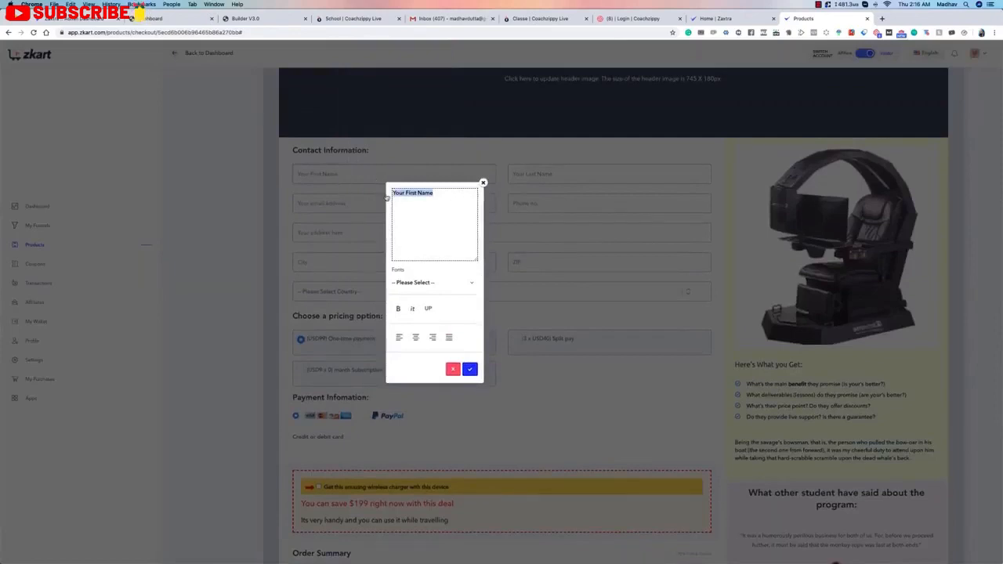
{"action": "type", "text": "Enter y"}
{"action": "left_click", "coordinate": [468, 365]}
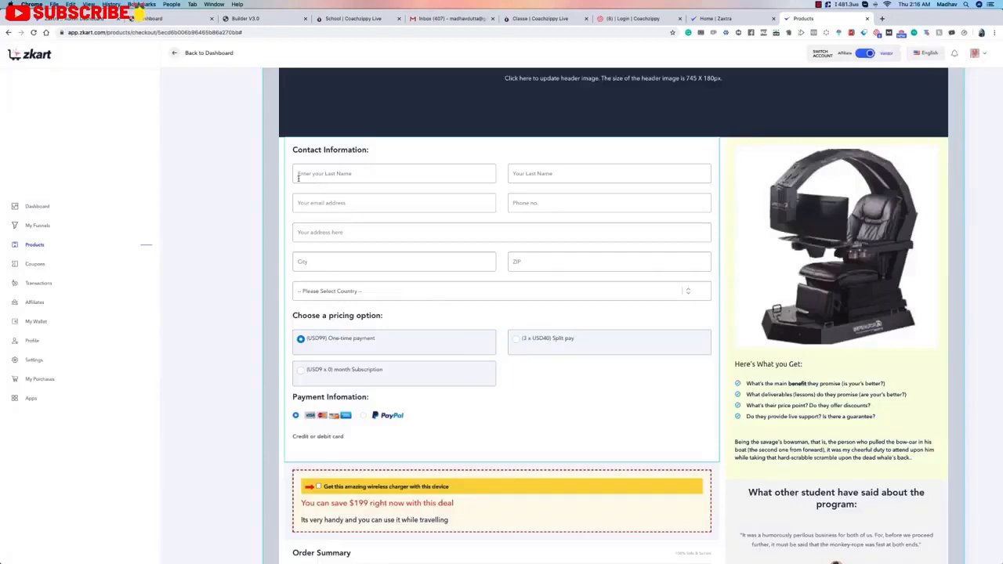
{"action": "left_click", "coordinate": [367, 174]}
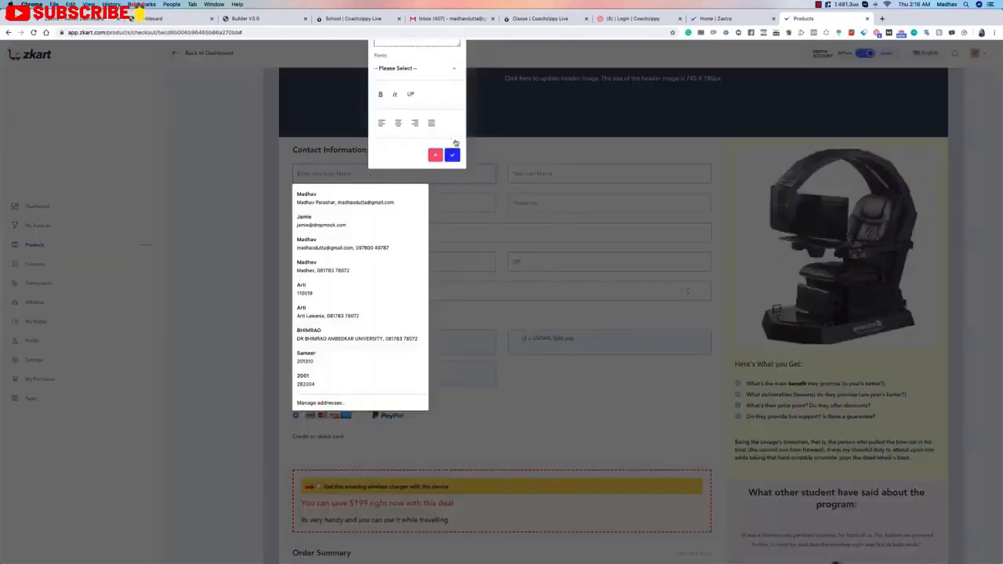
{"action": "left_click_drag", "start_coordinate": [459, 146], "coordinate": [438, 406]}
{"action": "left_click_drag", "start_coordinate": [430, 258], "coordinate": [354, 235]}
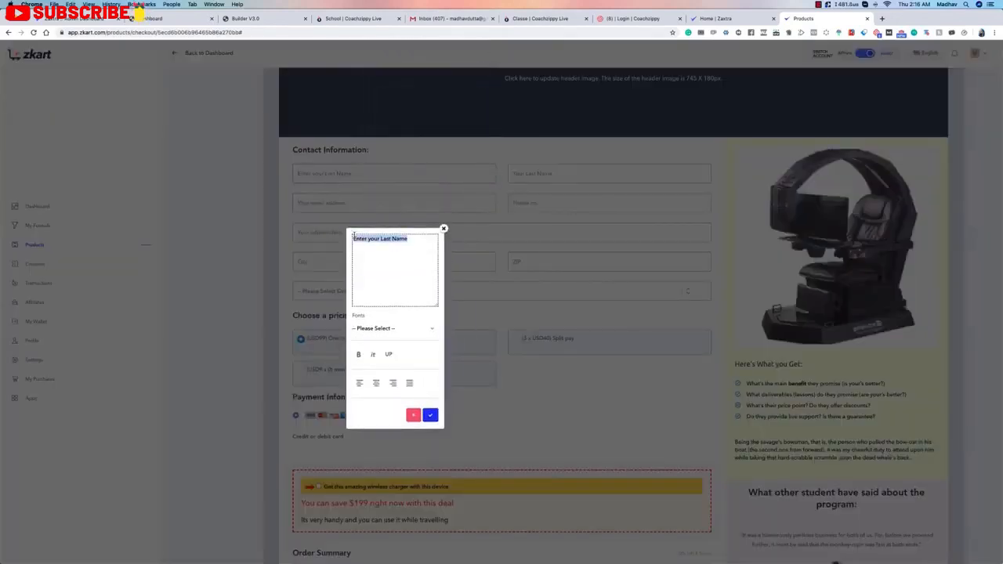
{"action": "left_click", "coordinate": [443, 229]}
- Review the text settings of the "Choose a pricing option:" heading and the Terms of Sales list, closing both without changes
{"action": "scroll", "coordinate": [570, 179], "scroll_direction": "down", "scroll_amount": 4}
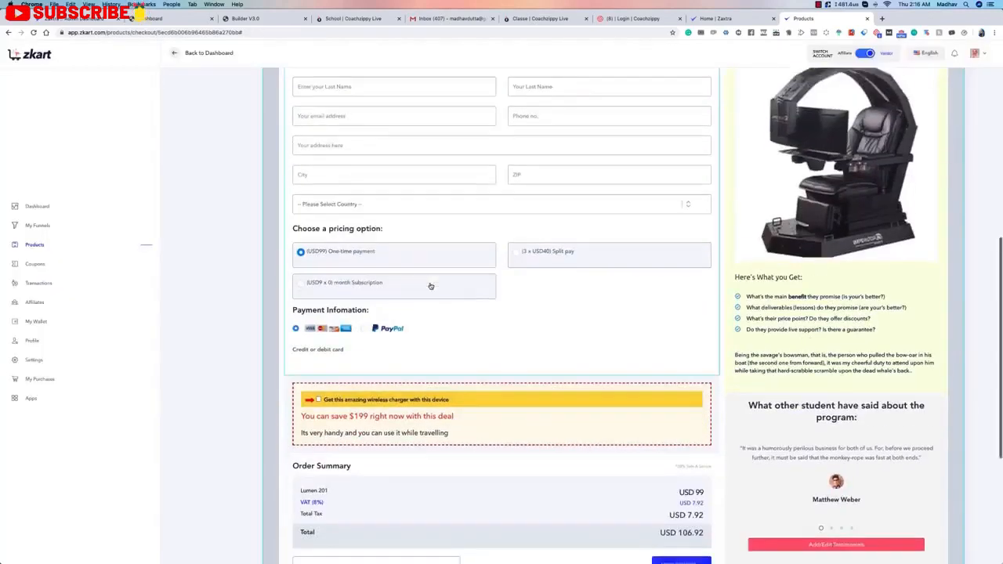
{"action": "left_click", "coordinate": [347, 174]}
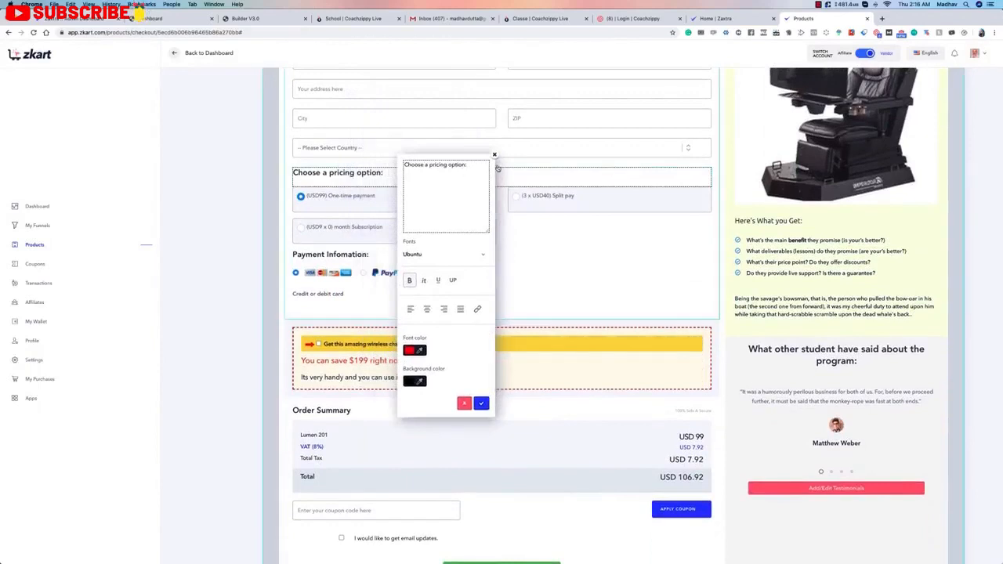
{"action": "left_click", "coordinate": [495, 154]}
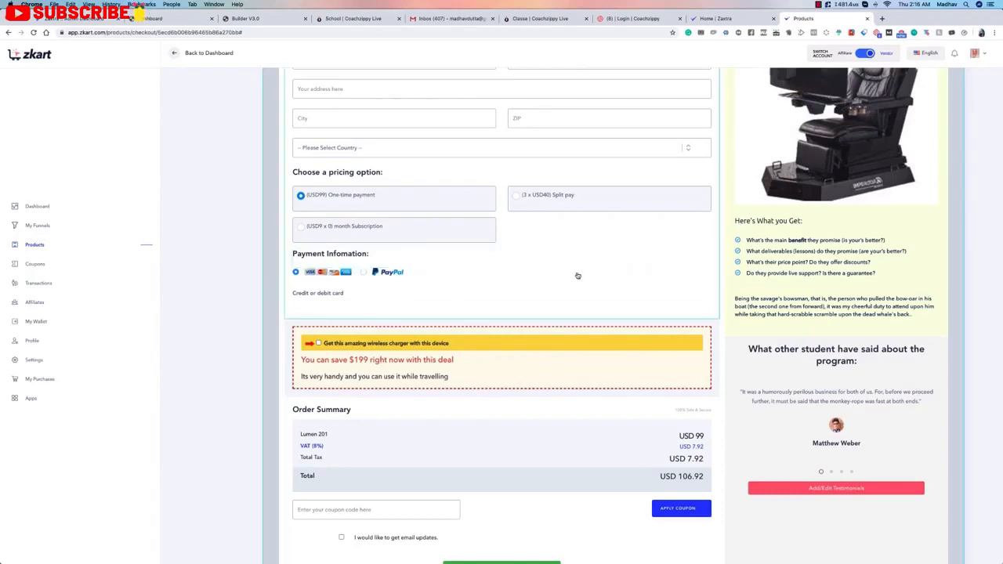
{"action": "scroll", "coordinate": [356, 305], "scroll_direction": "down", "scroll_amount": 3}
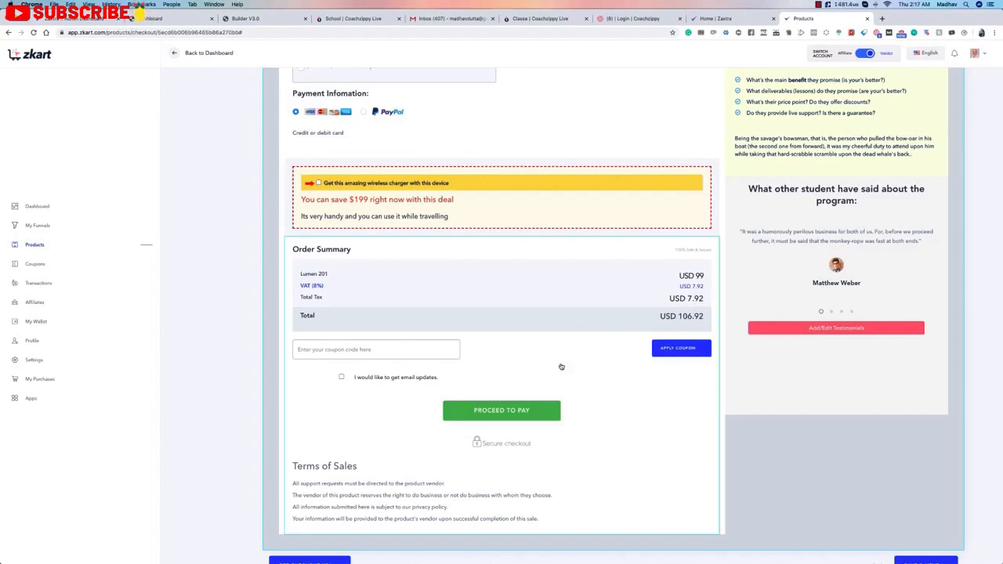
{"action": "scroll", "coordinate": [552, 370], "scroll_direction": "down", "scroll_amount": 1}
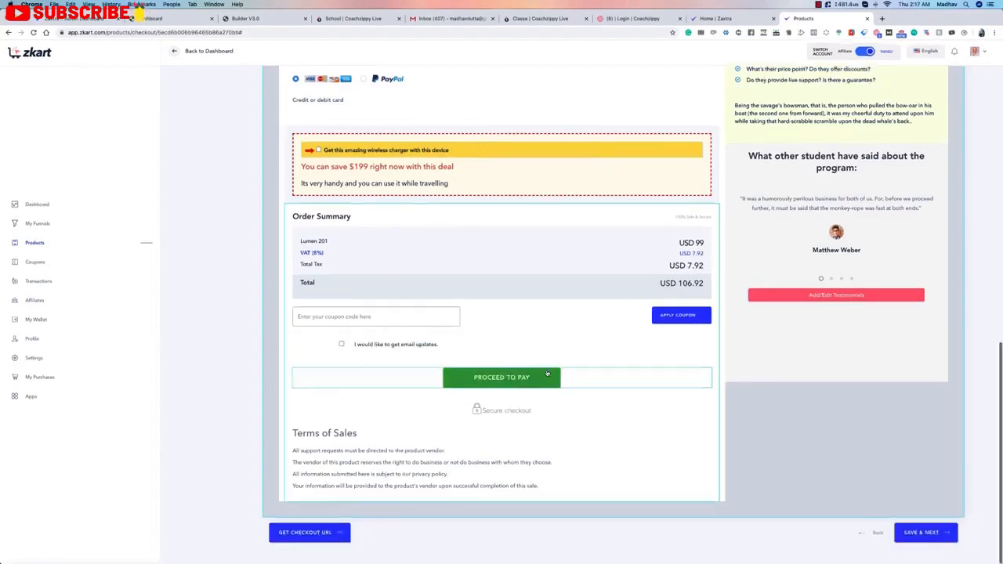
{"action": "left_click", "coordinate": [424, 455]}
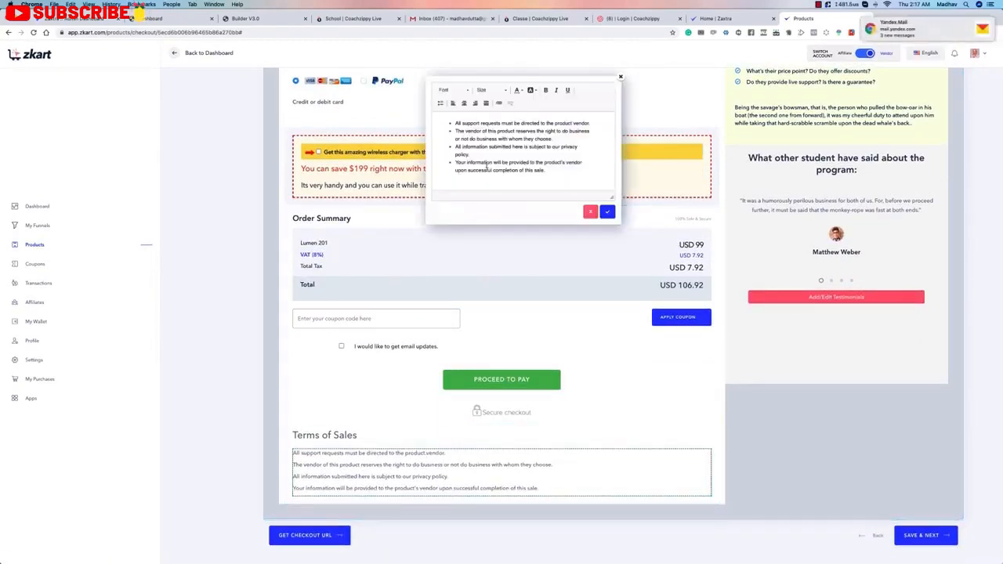
{"action": "left_click", "coordinate": [621, 79]}
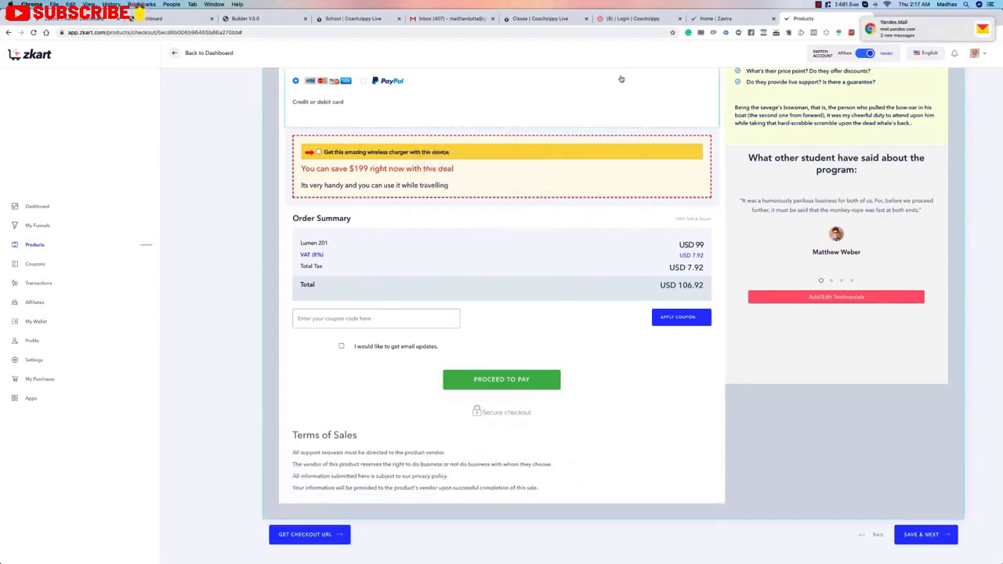
- Save the customized checkout template and proceed to the success page setup
{"action": "scroll", "coordinate": [970, 391], "scroll_direction": "up", "scroll_amount": 10}
{"action": "scroll", "coordinate": [970, 391], "scroll_direction": "down", "scroll_amount": 15}
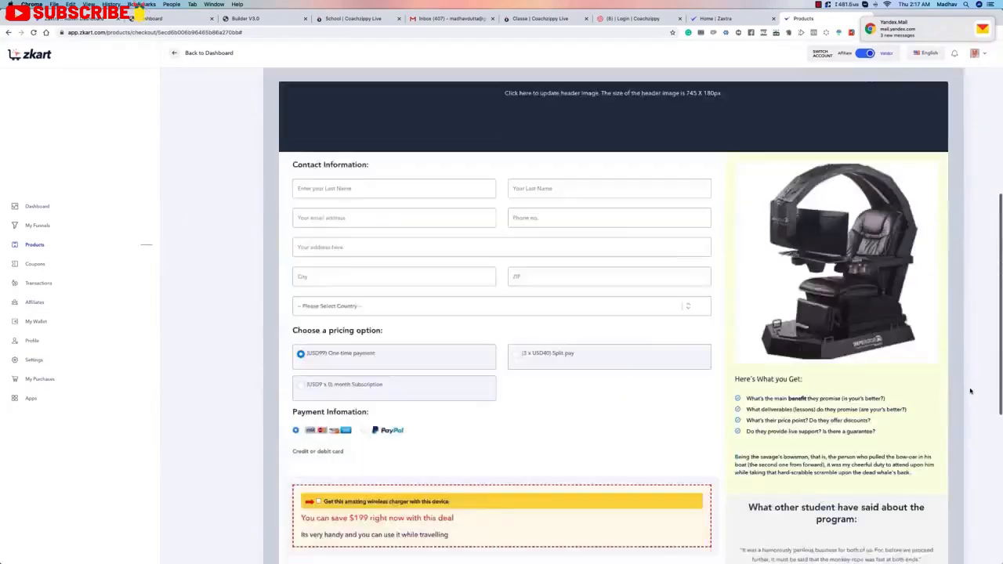
{"action": "left_click", "coordinate": [925, 534]}
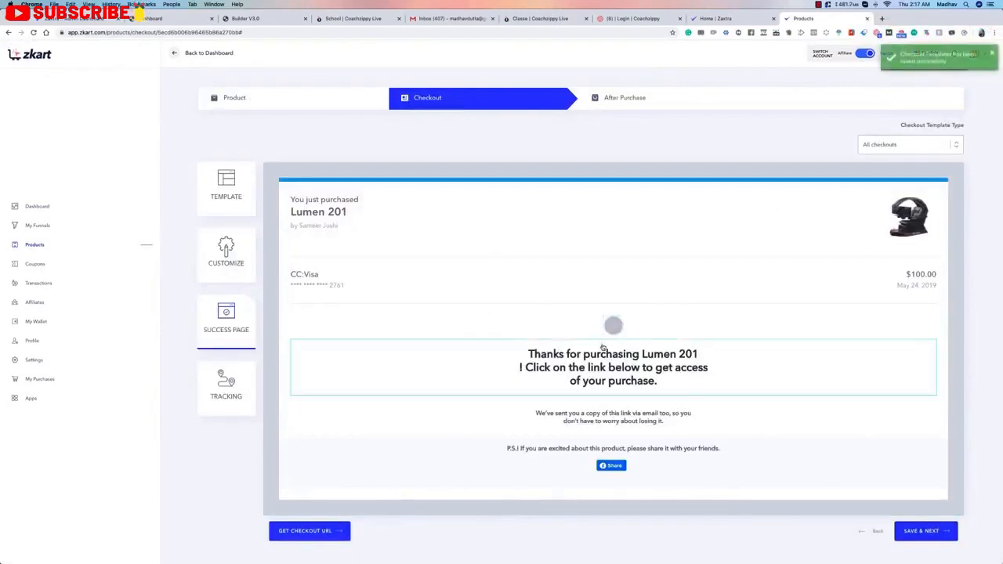
- Try the blue checkmark image above the thank-you message, settle on the grey one, and save the success page
{"action": "left_click", "coordinate": [613, 325]}
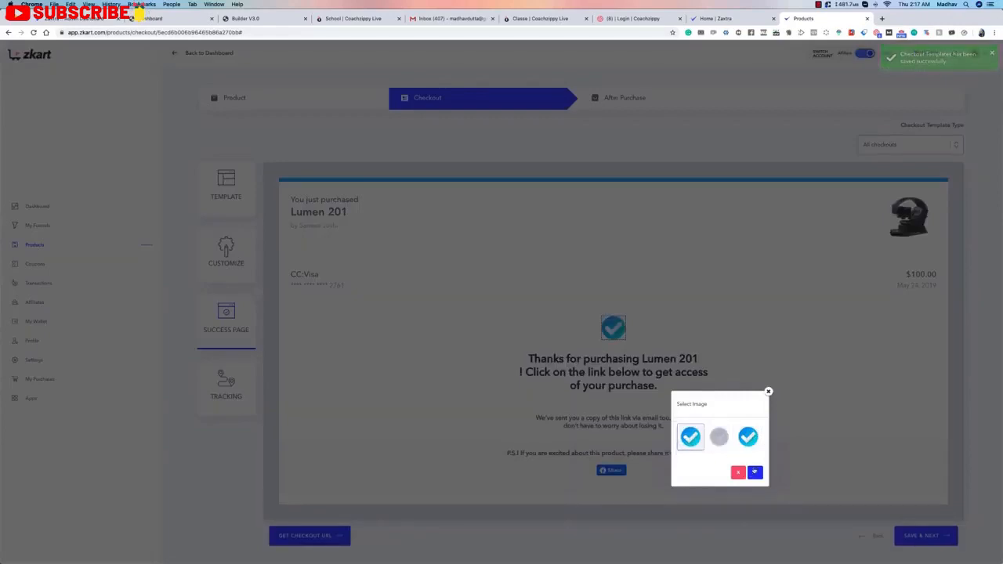
{"action": "left_click", "coordinate": [755, 473]}
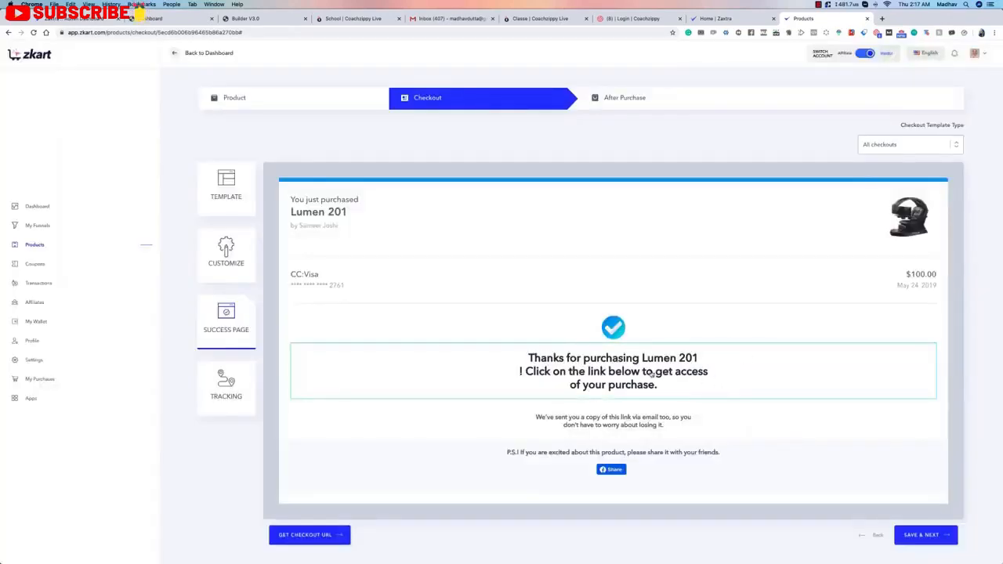
{"action": "left_click", "coordinate": [615, 329]}
{"action": "left_click", "coordinate": [720, 441]}
{"action": "left_click", "coordinate": [757, 477]}
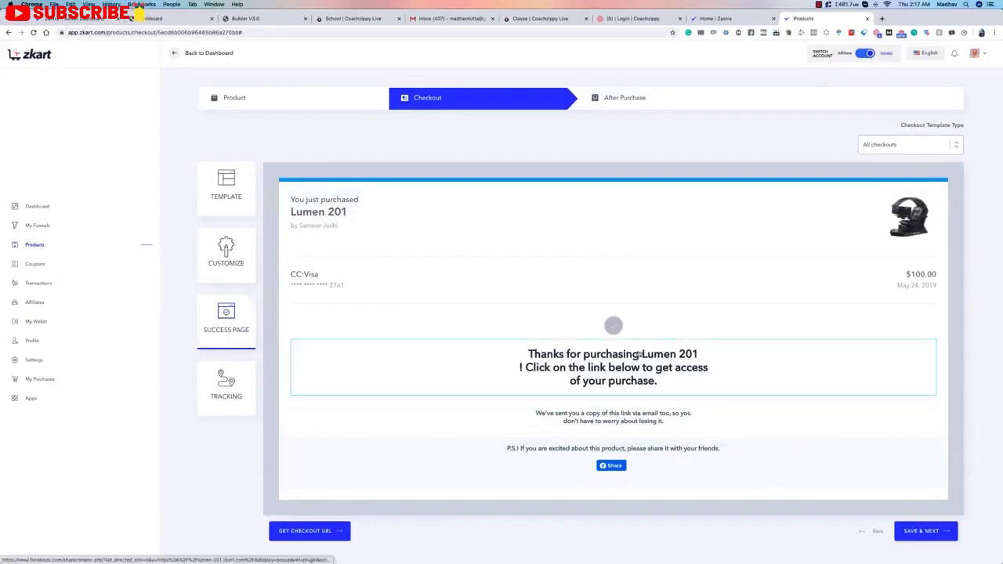
{"action": "left_click", "coordinate": [942, 539]}
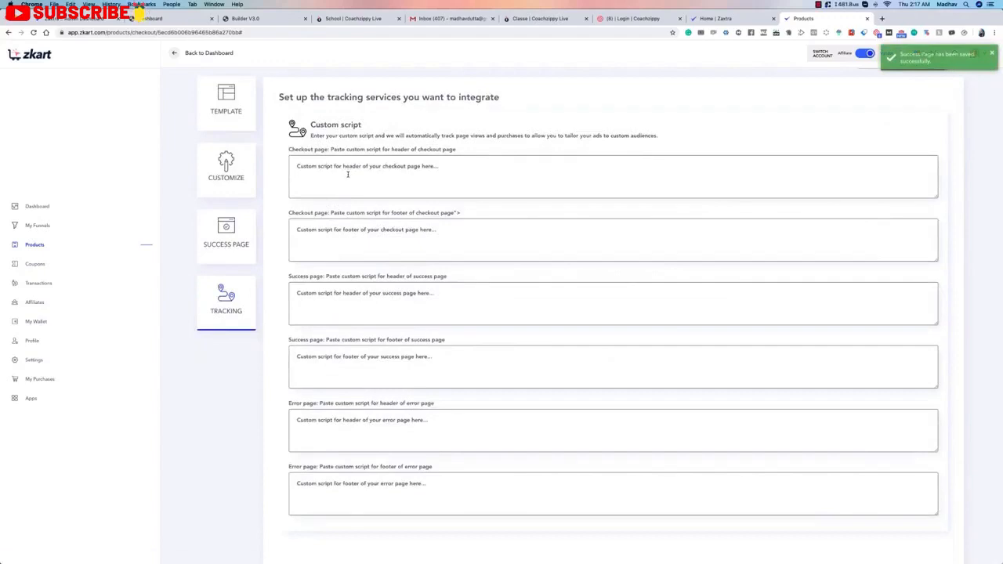
- Look over the custom script fields for the checkout, success and error pages, leave them empty, and save the tracking settings
{"action": "left_click", "coordinate": [347, 172]}
{"action": "left_click", "coordinate": [484, 235]}
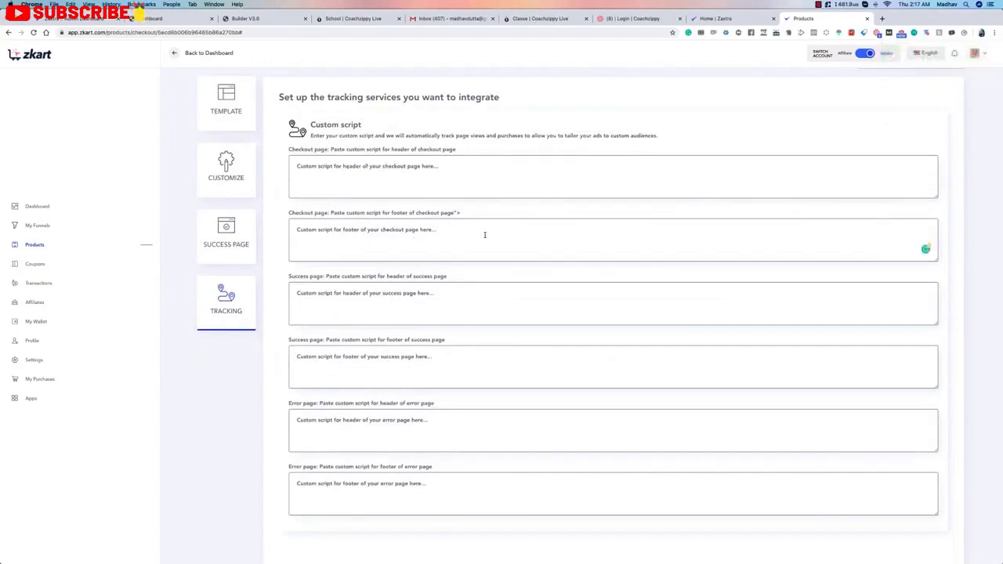
{"action": "left_click", "coordinate": [427, 299]}
{"action": "left_click", "coordinate": [447, 358]}
{"action": "left_click", "coordinate": [429, 489]}
{"action": "scroll", "coordinate": [640, 413], "scroll_direction": "down", "scroll_amount": 2}
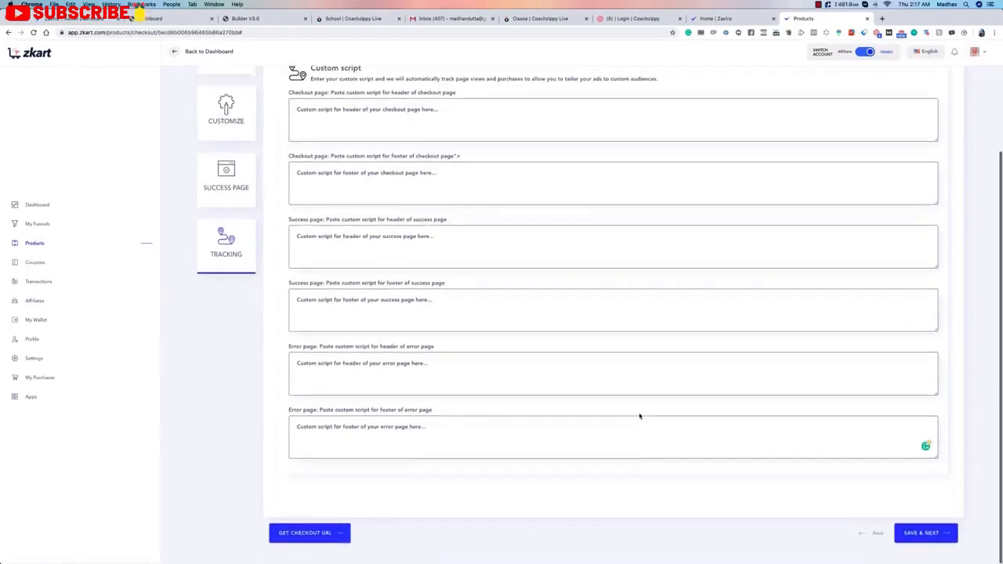
{"action": "scroll", "coordinate": [640, 413], "scroll_direction": "up", "scroll_amount": 3}
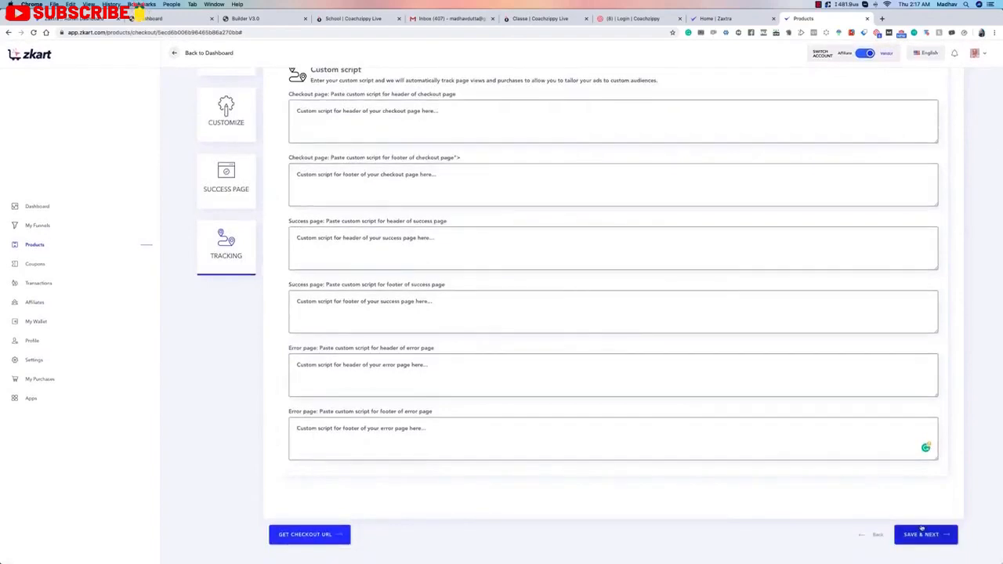
{"action": "left_click", "coordinate": [923, 533]}
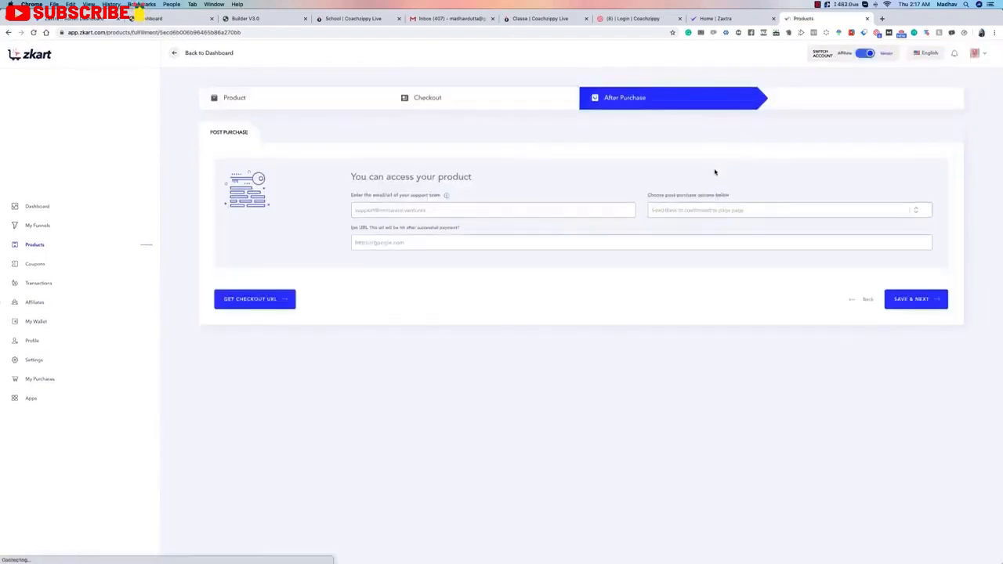
- Check the available post-purchase options and keep "Send them to customized success page"
{"action": "left_click", "coordinate": [677, 210]}
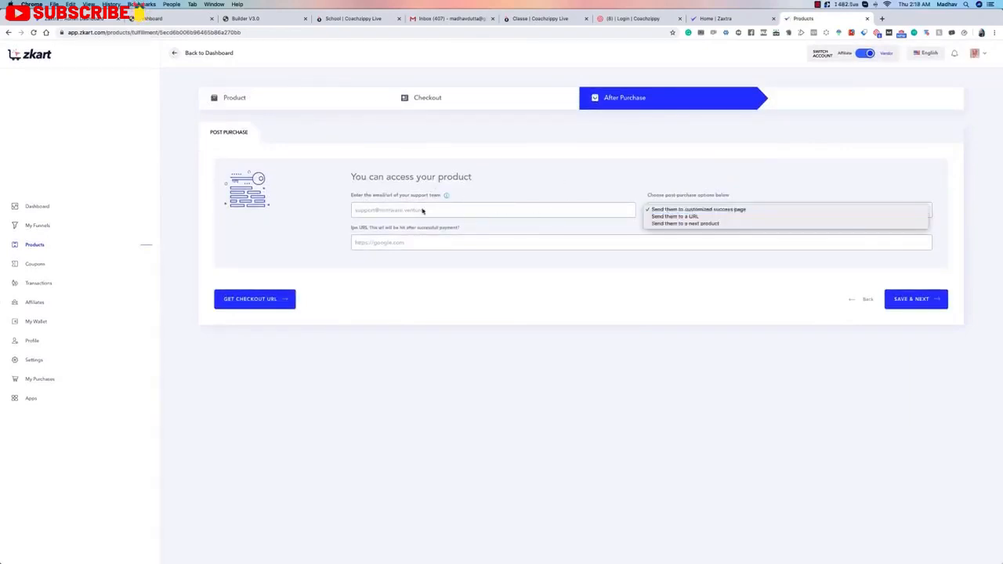
{"action": "left_click", "coordinate": [531, 191]}
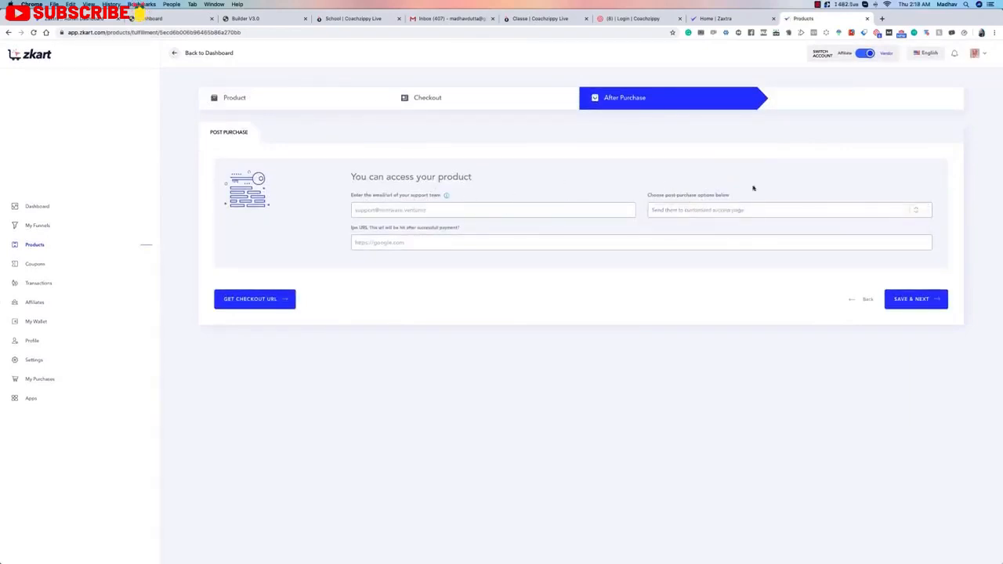
- Try the "Send them to a URL" post-purchase option and go to its success URL field
{"action": "left_click", "coordinate": [719, 212]}
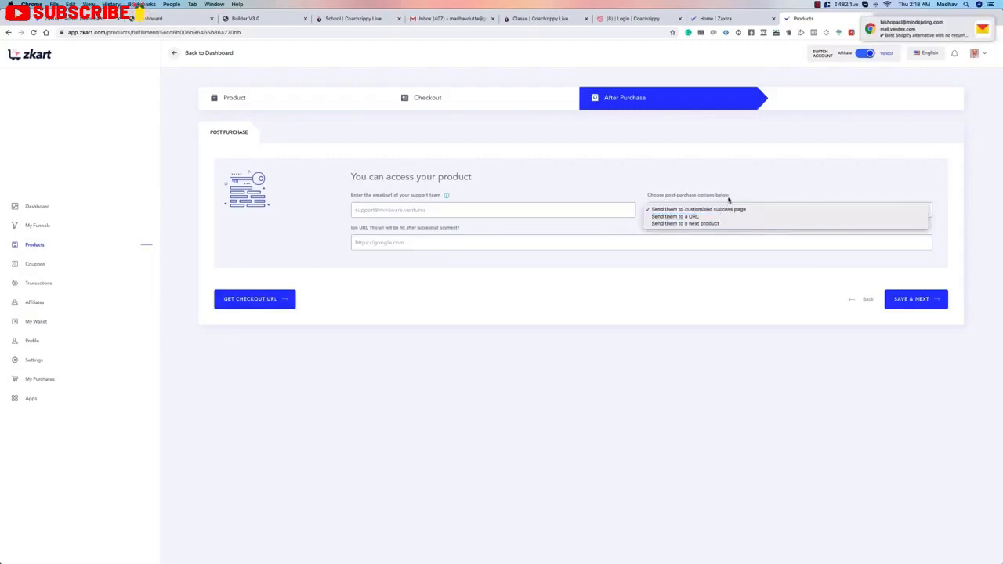
{"action": "left_click", "coordinate": [729, 190]}
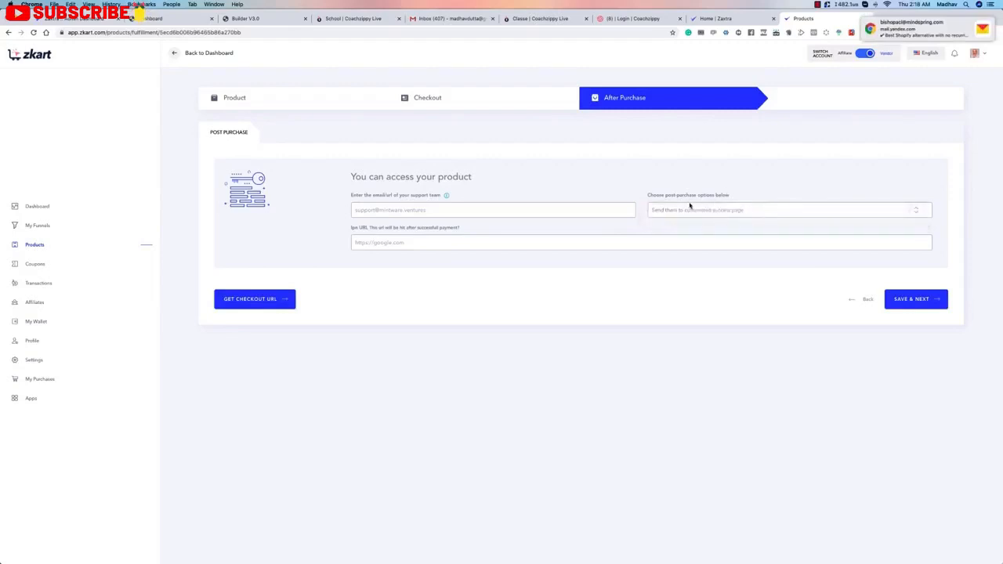
{"action": "left_click", "coordinate": [699, 210]}
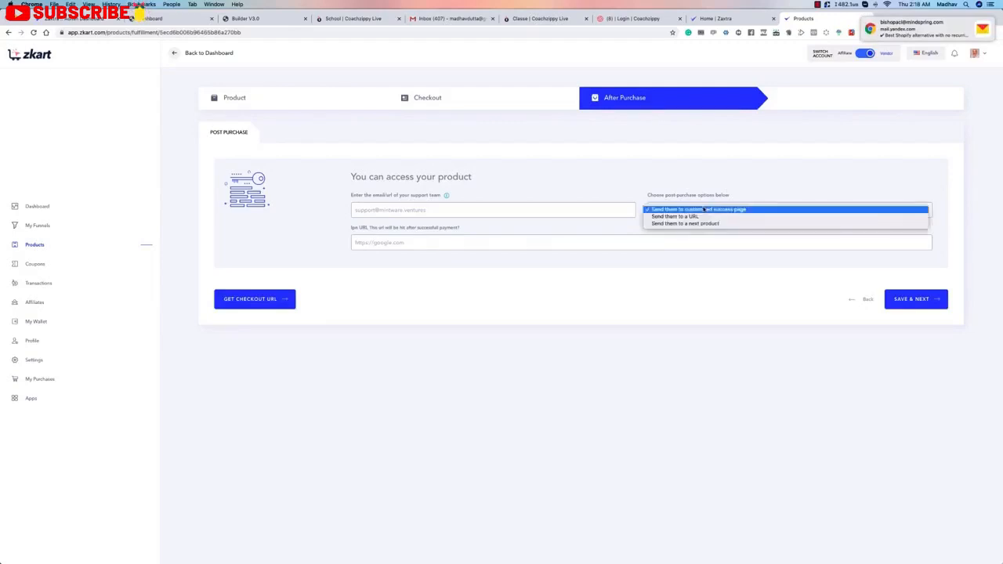
{"action": "left_click", "coordinate": [705, 218]}
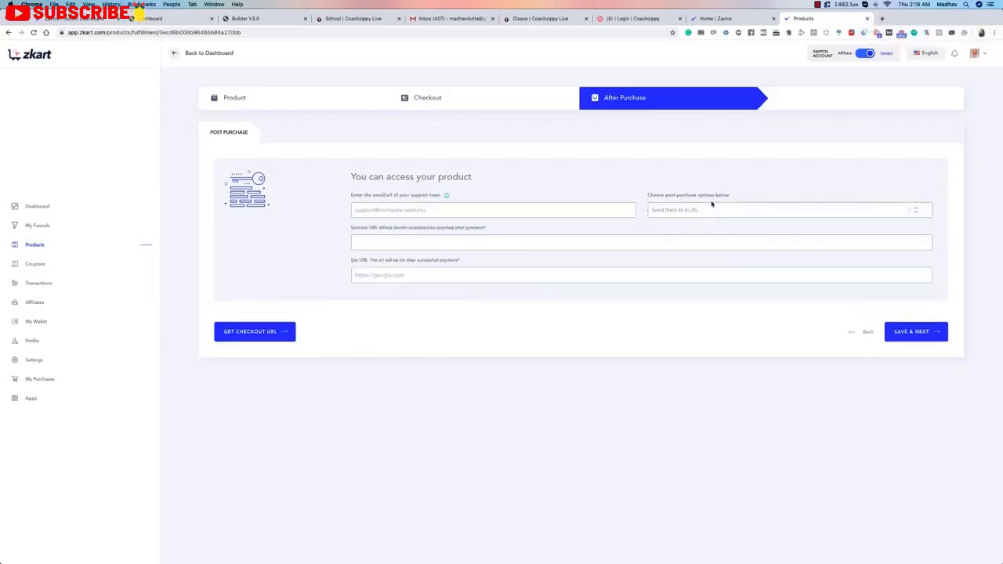
{"action": "left_click", "coordinate": [397, 240]}
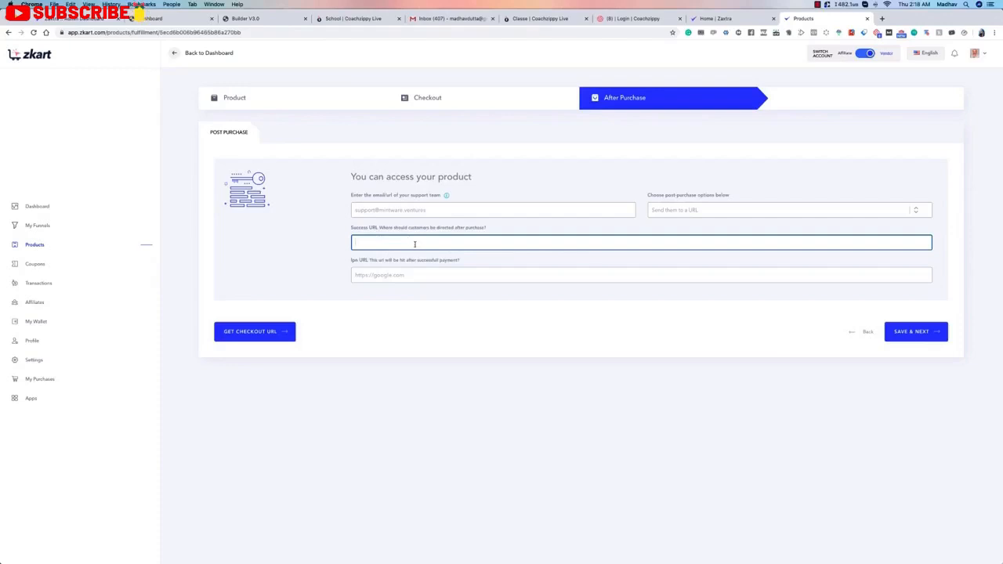
- Clear the Ipn URL field for successful payments and leave it empty
{"action": "left_click_drag", "start_coordinate": [403, 275], "coordinate": [292, 268]}
{"action": "key", "text": "BackSpace"}
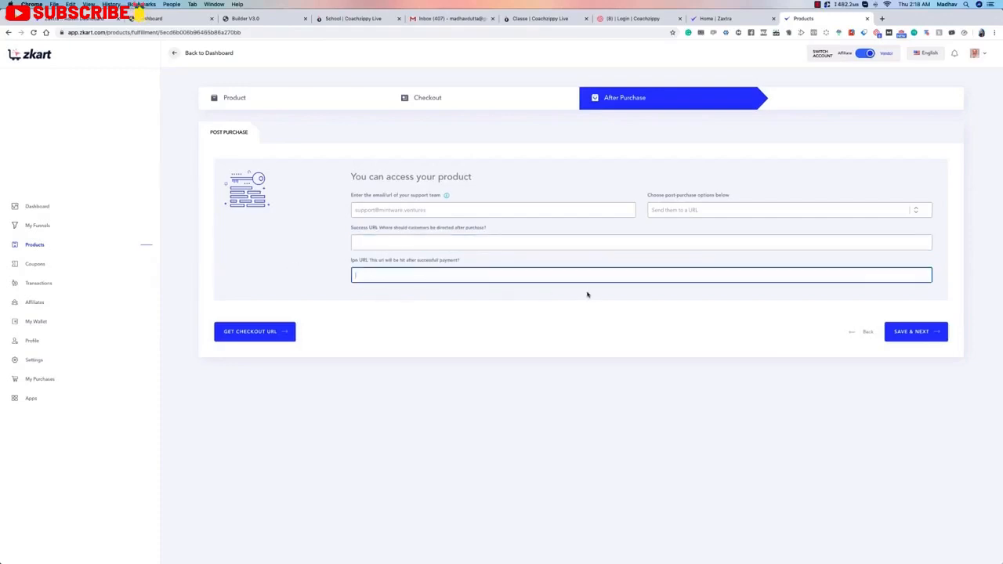
{"action": "left_click", "coordinate": [480, 261]}
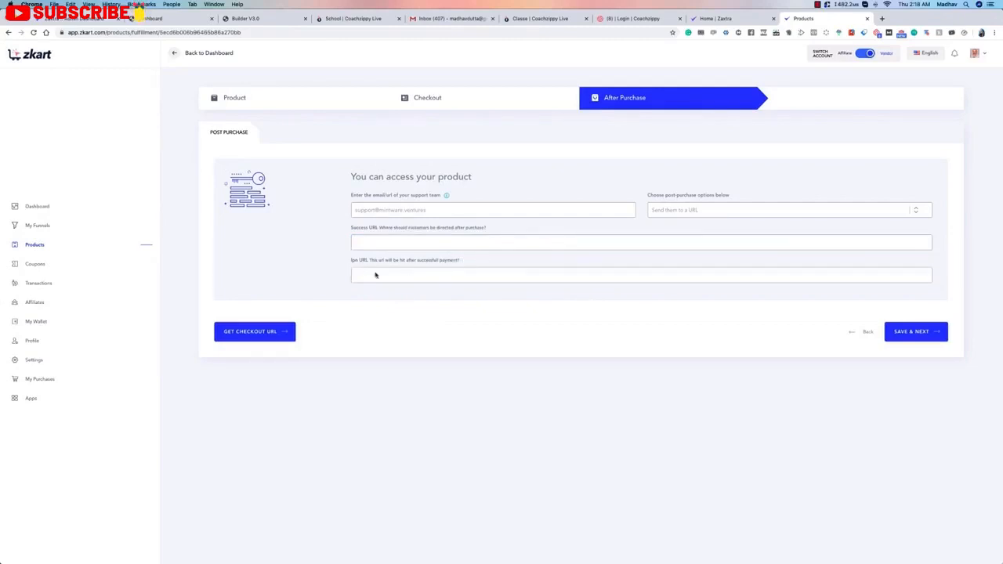
{"action": "left_click", "coordinate": [387, 276]}
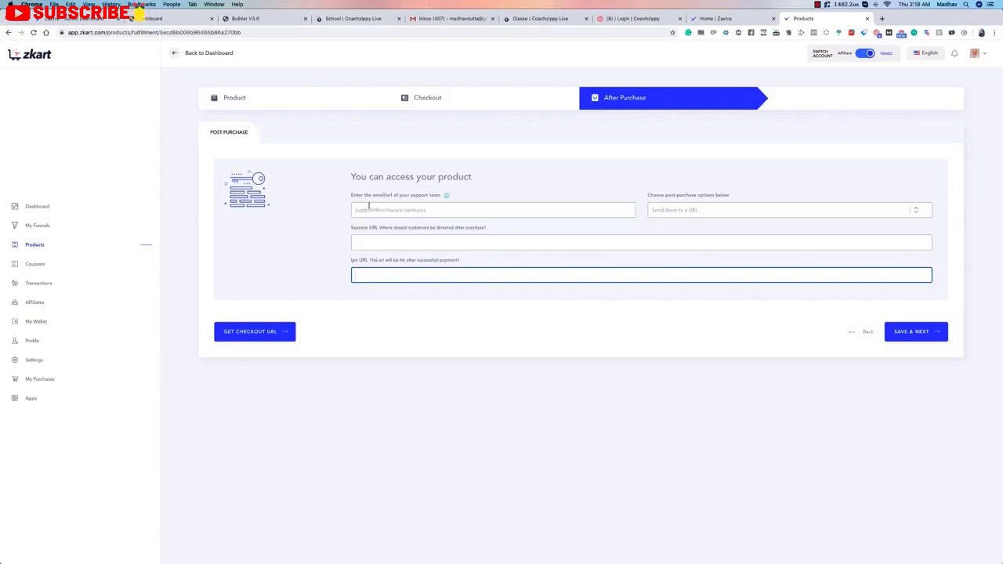
- Try the "Send them to a next product" option and check which products can be selected, without choosing one
{"action": "left_click", "coordinate": [665, 206]}
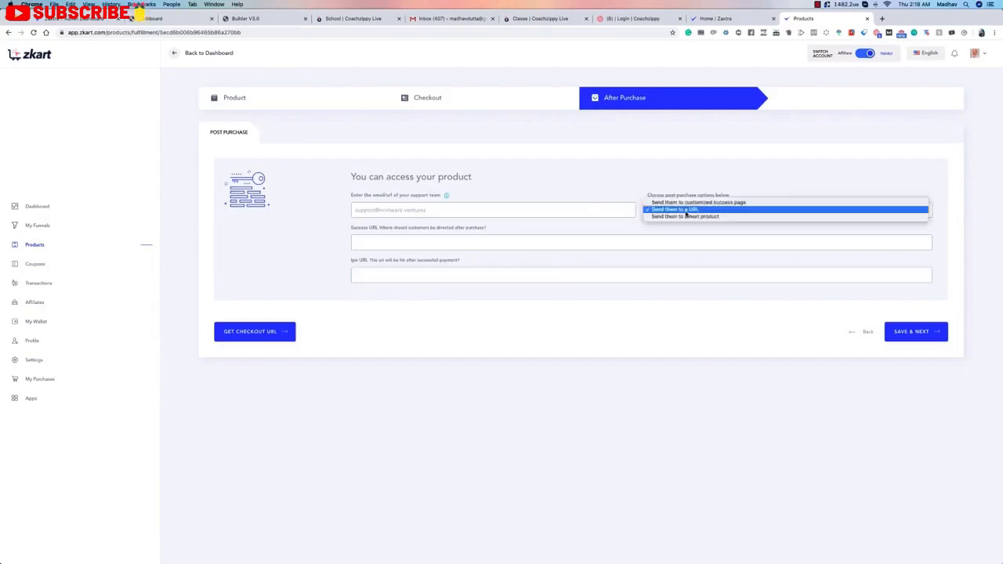
{"action": "left_click", "coordinate": [686, 217]}
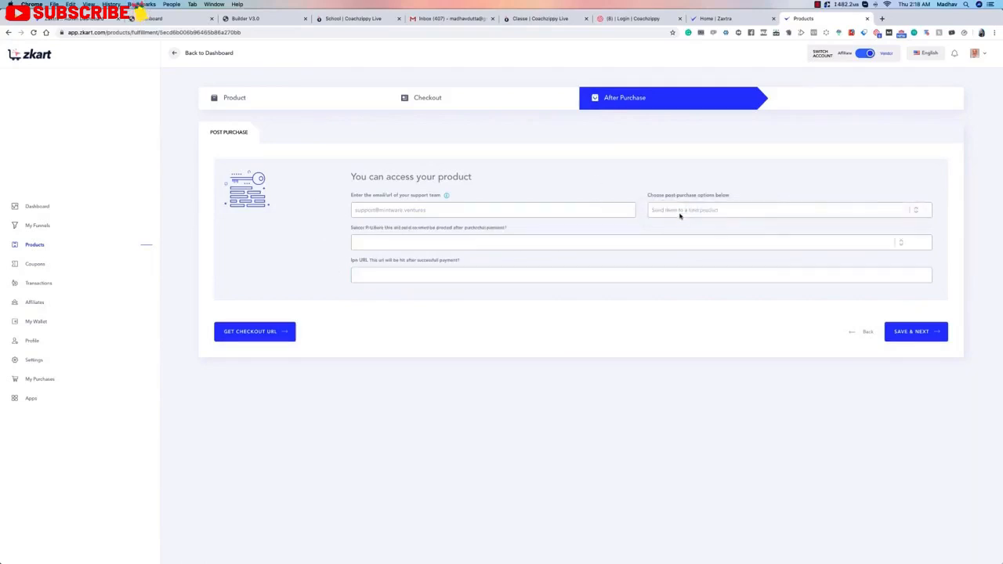
{"action": "left_click", "coordinate": [764, 243]}
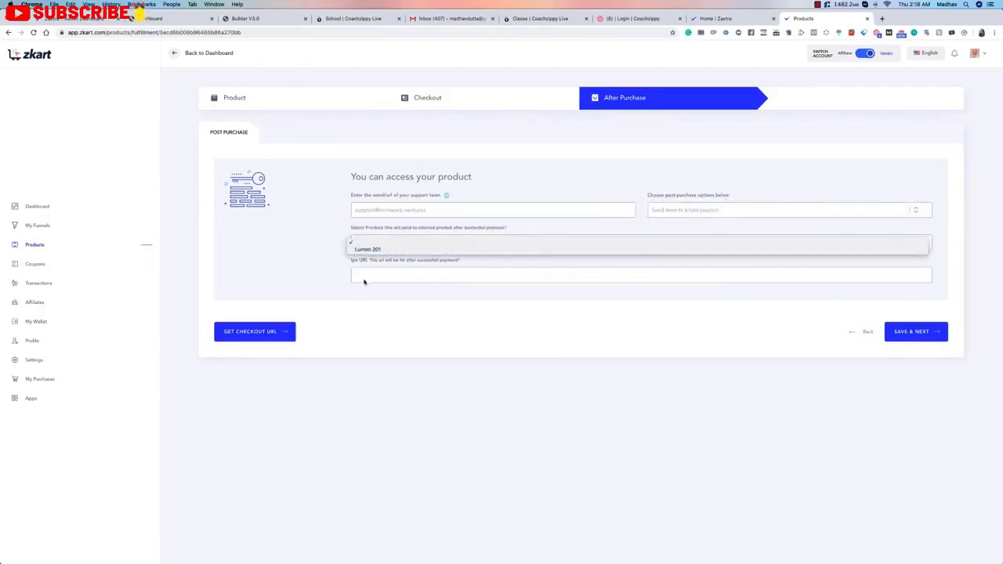
{"action": "left_click", "coordinate": [385, 227]}
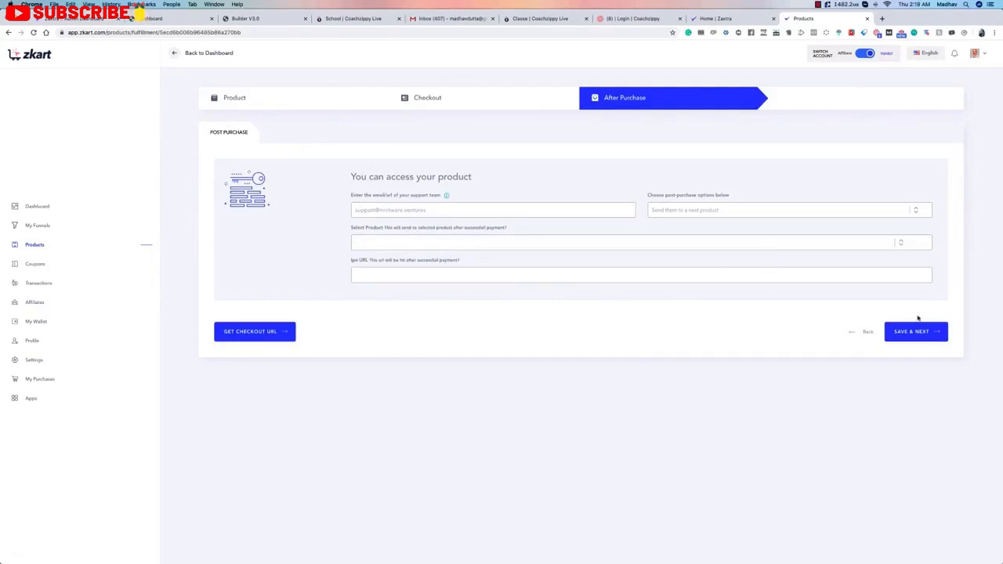
- Set the post-purchase option to "Send them to customized success page" and save the after-purchase settings
{"action": "left_click", "coordinate": [713, 211]}
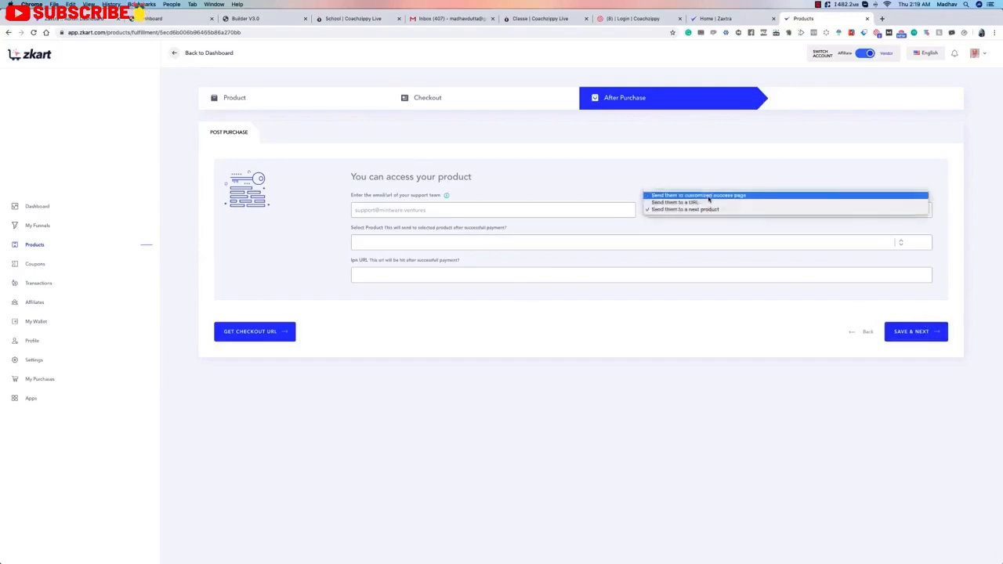
{"action": "left_click", "coordinate": [708, 196]}
{"action": "left_click", "coordinate": [917, 298]}
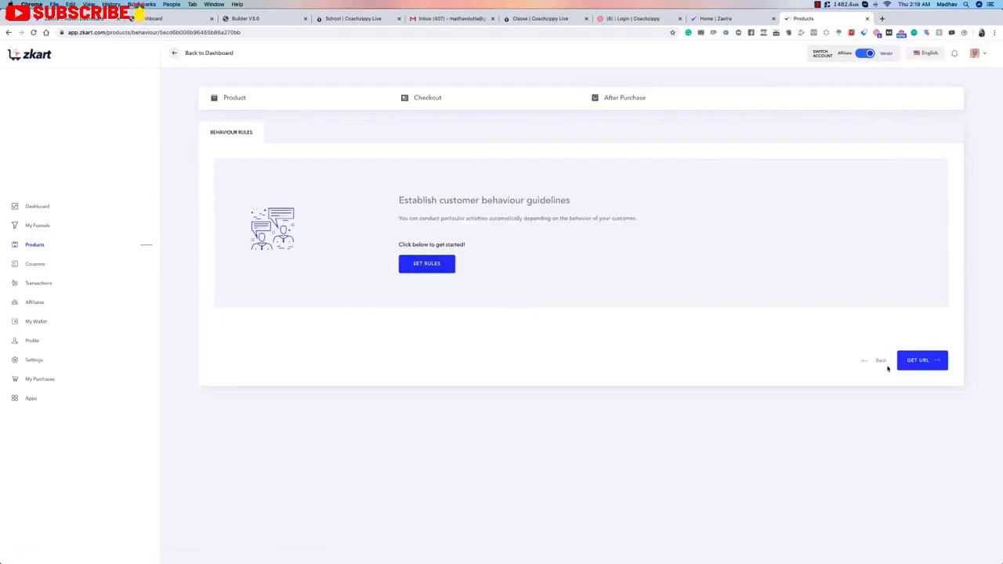
- Get the checkout URL of Lumen 201, copy it, and save the product
{"action": "left_click", "coordinate": [923, 361]}
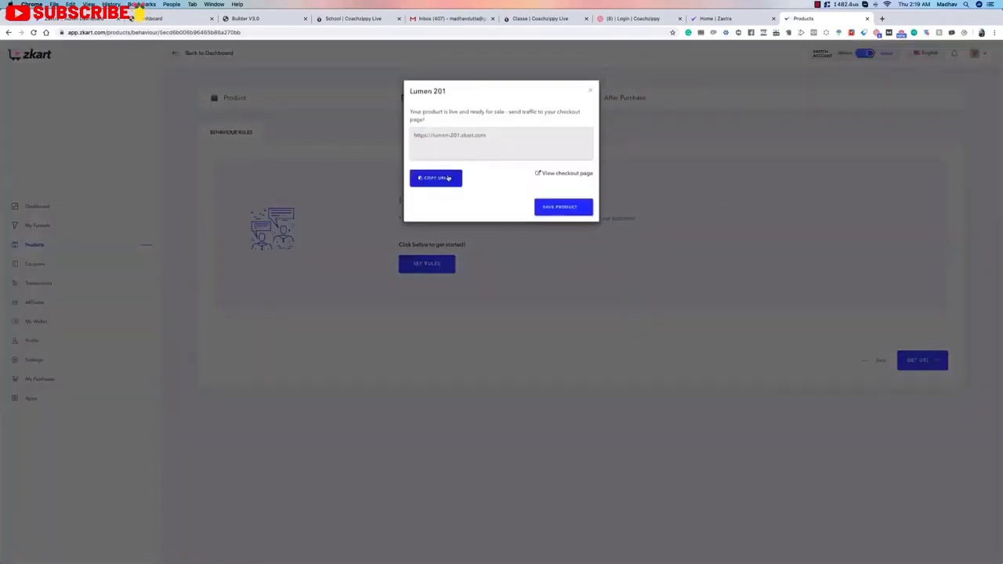
{"action": "left_click", "coordinate": [445, 179]}
{"action": "left_click", "coordinate": [565, 207]}
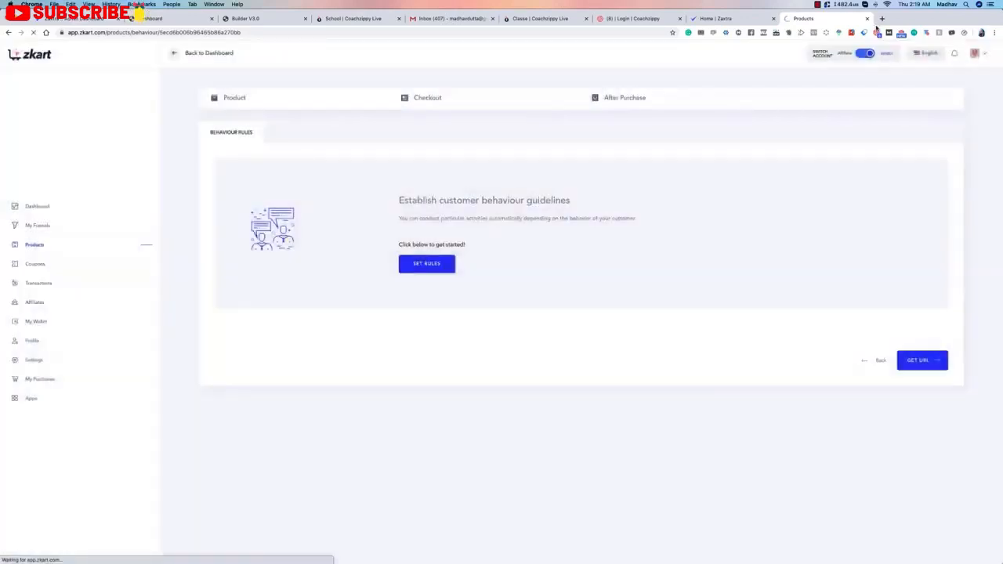
- Open the copied checkout URL in a new browser tab and look through the whole page, including the terms of sales
{"action": "left_click", "coordinate": [882, 18]}
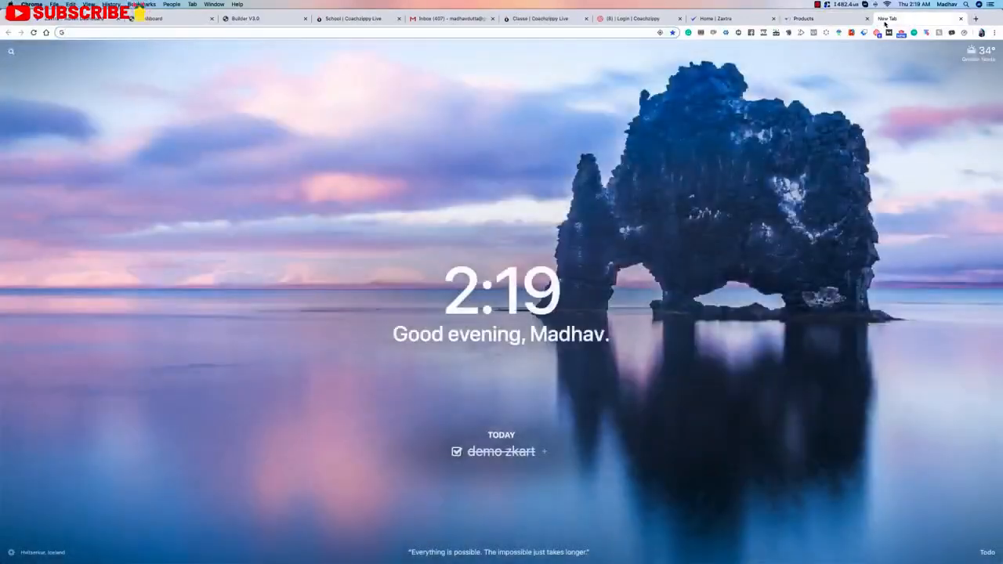
{"action": "key", "text": "super+v"}
{"action": "key", "text": "Return"}
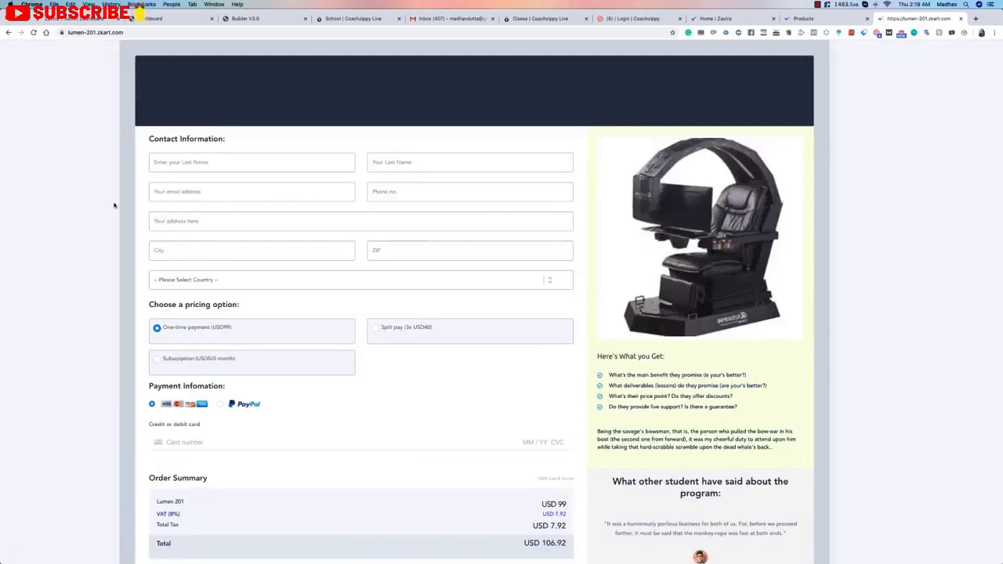
{"action": "scroll", "coordinate": [243, 283], "scroll_direction": "down", "scroll_amount": 5}
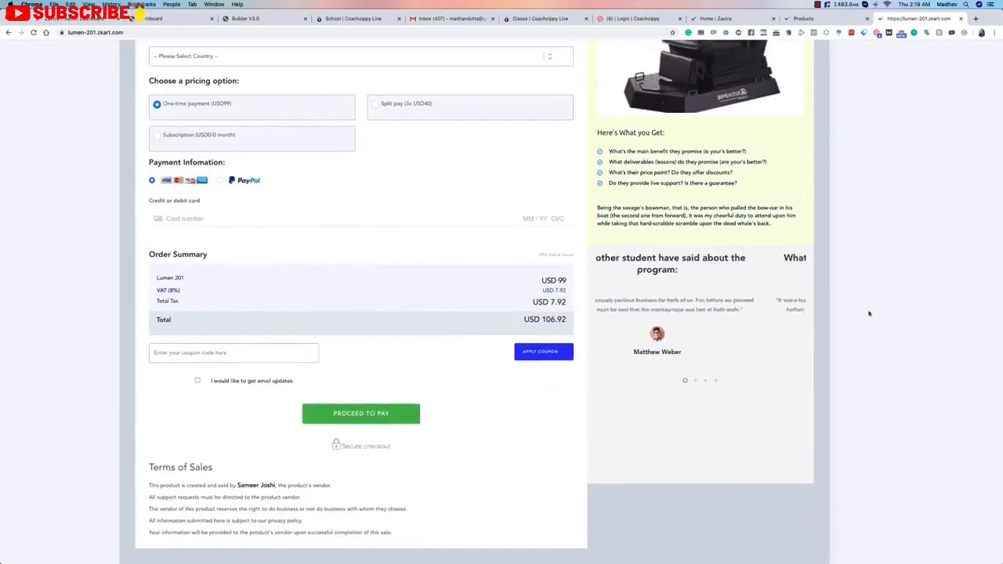
{"action": "scroll", "coordinate": [417, 235], "scroll_direction": "up", "scroll_amount": 4}
{"action": "scroll", "coordinate": [392, 330], "scroll_direction": "down", "scroll_amount": 3}
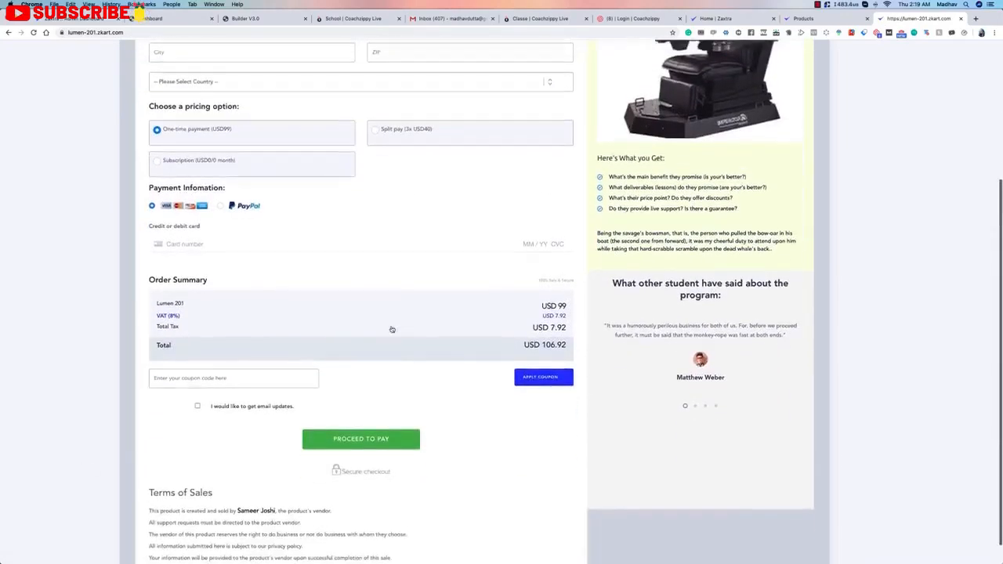
{"action": "scroll", "coordinate": [392, 329], "scroll_direction": "down", "scroll_amount": 1}
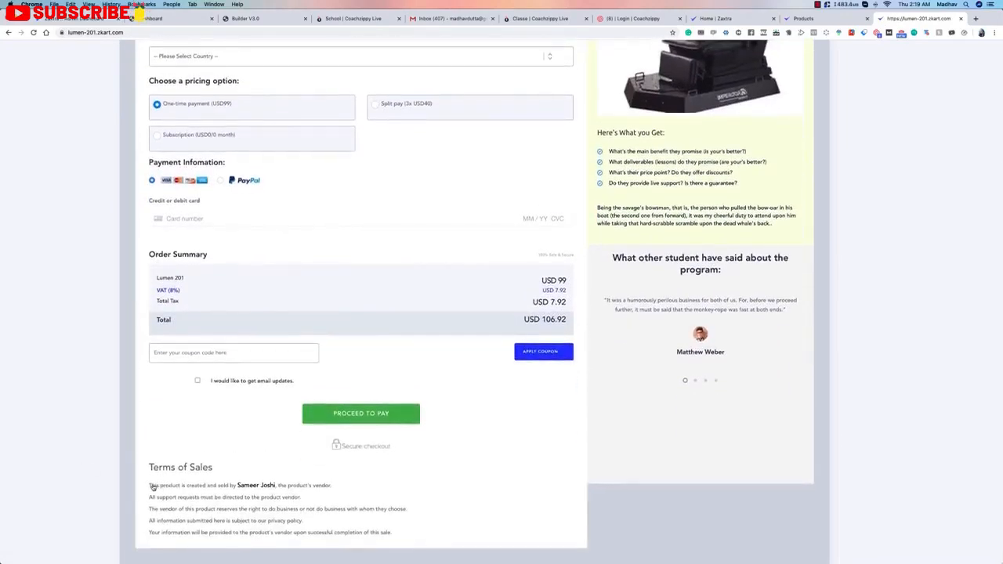
{"action": "left_click_drag", "start_coordinate": [153, 488], "coordinate": [259, 487]}
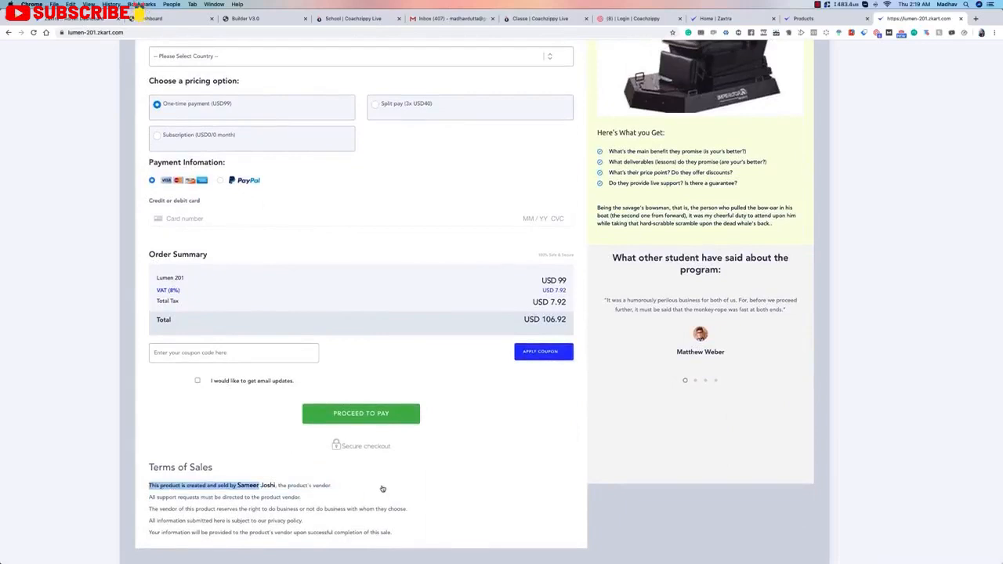
{"action": "left_click", "coordinate": [153, 470]}
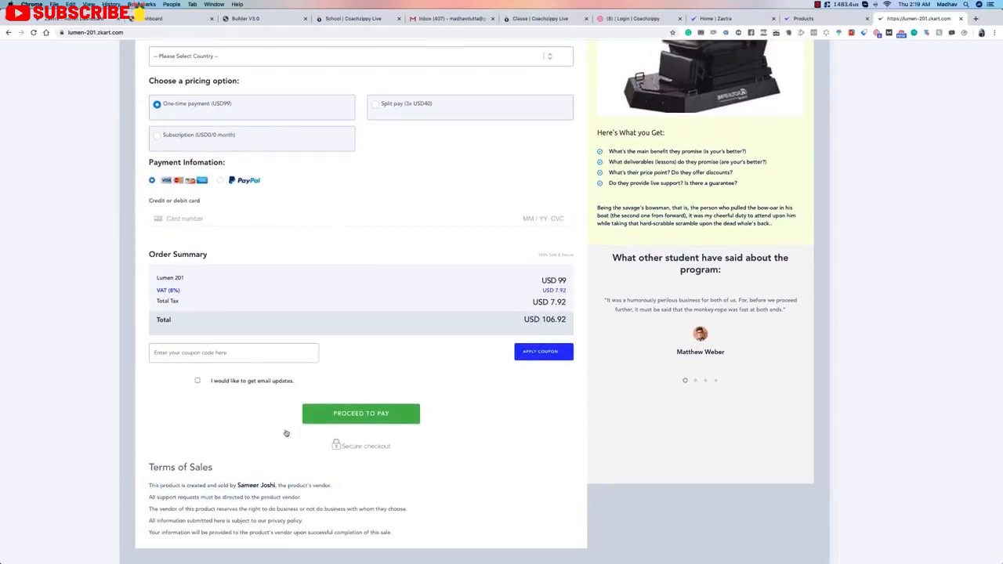
{"action": "scroll", "coordinate": [282, 433], "scroll_direction": "up", "scroll_amount": 1}
{"action": "scroll", "coordinate": [403, 477], "scroll_direction": "up", "scroll_amount": 5}
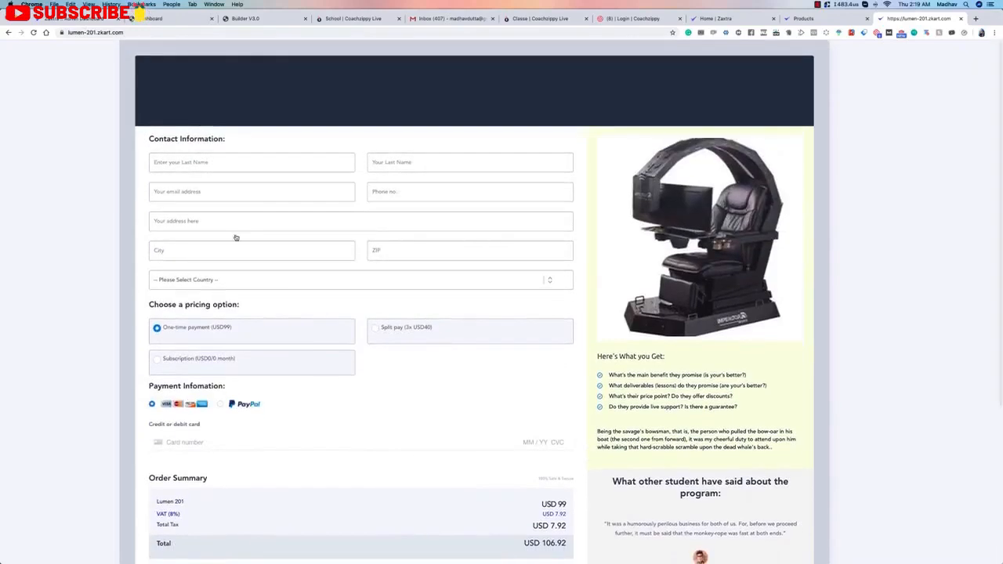
- Check the country list, then try the split pay and subscription pricing options and compare their order summaries
{"action": "left_click", "coordinate": [235, 279]}
{"action": "left_click", "coordinate": [64, 236]}
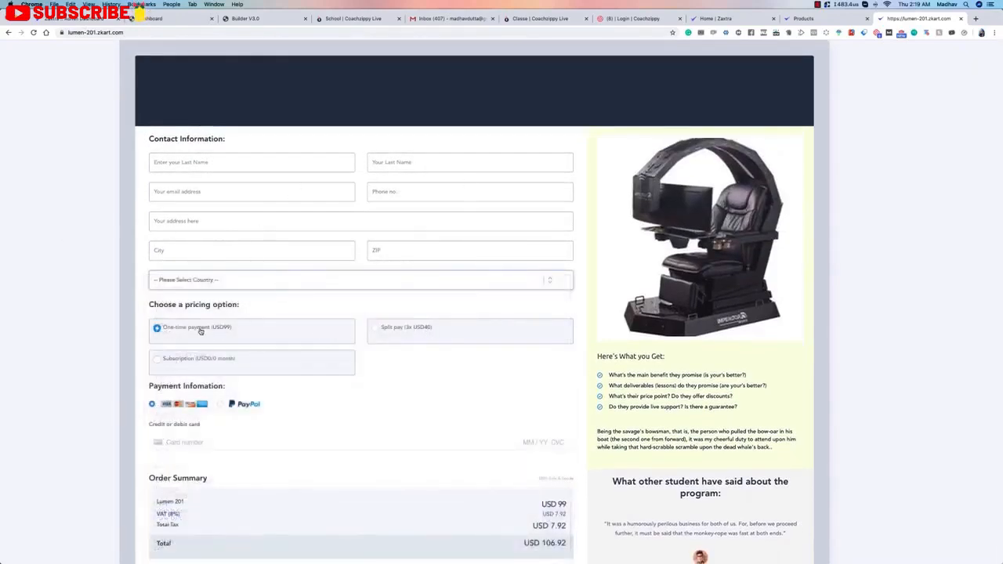
{"action": "left_click", "coordinate": [405, 333]}
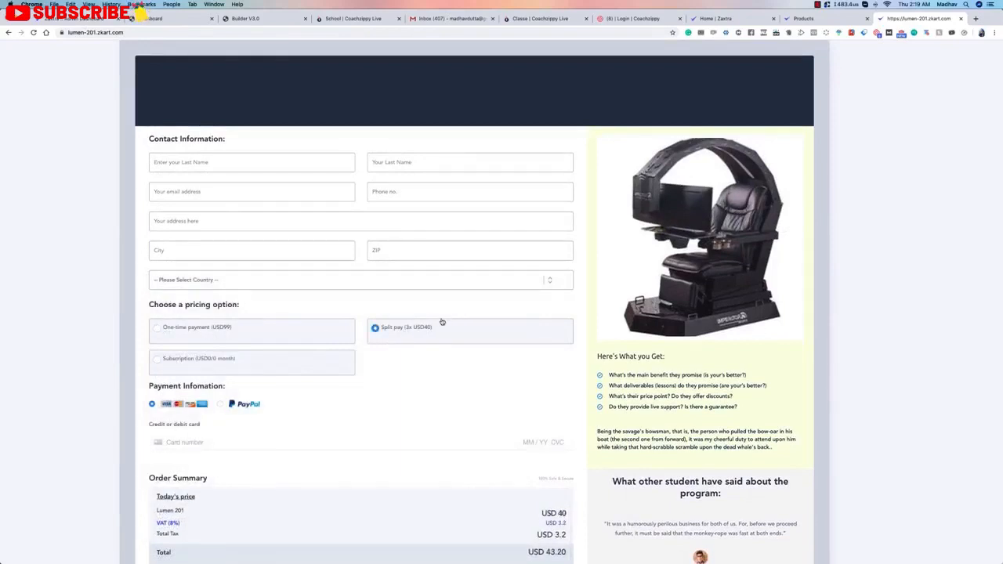
{"action": "left_click", "coordinate": [231, 361]}
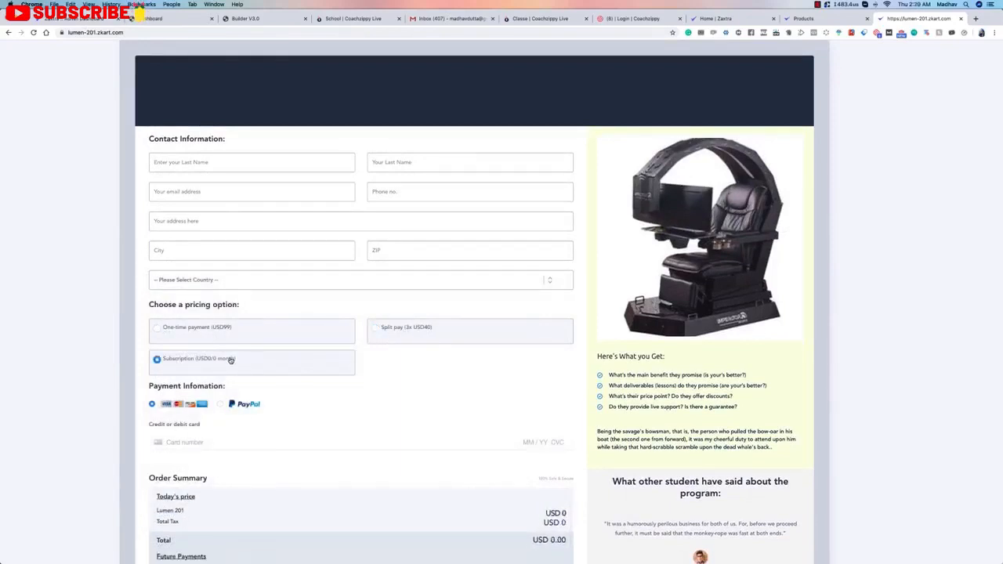
{"action": "scroll", "coordinate": [278, 337], "scroll_direction": "down", "scroll_amount": 2}
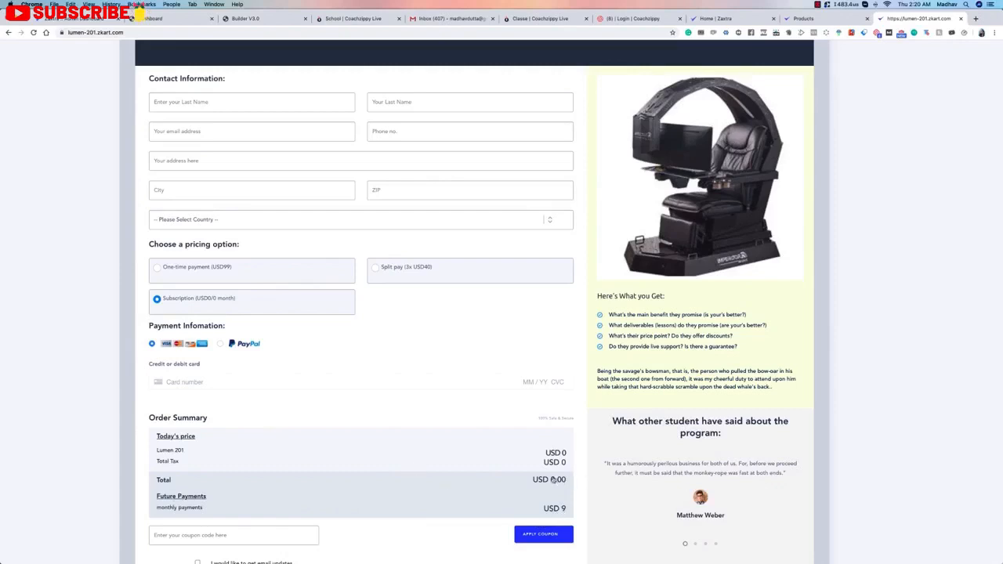
{"action": "scroll", "coordinate": [554, 480], "scroll_direction": "down", "scroll_amount": 3}
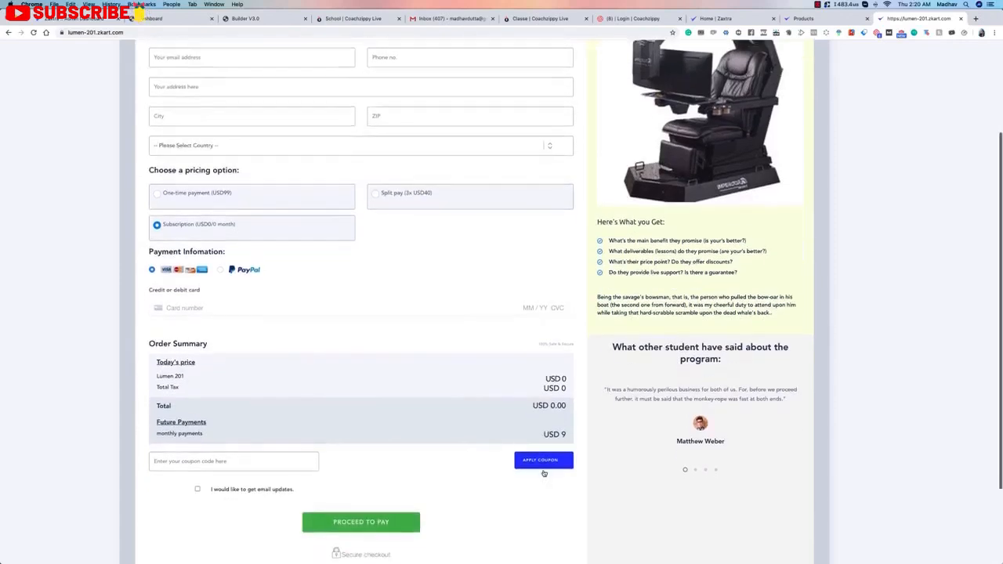
{"action": "scroll", "coordinate": [217, 227], "scroll_direction": "up", "scroll_amount": 3}
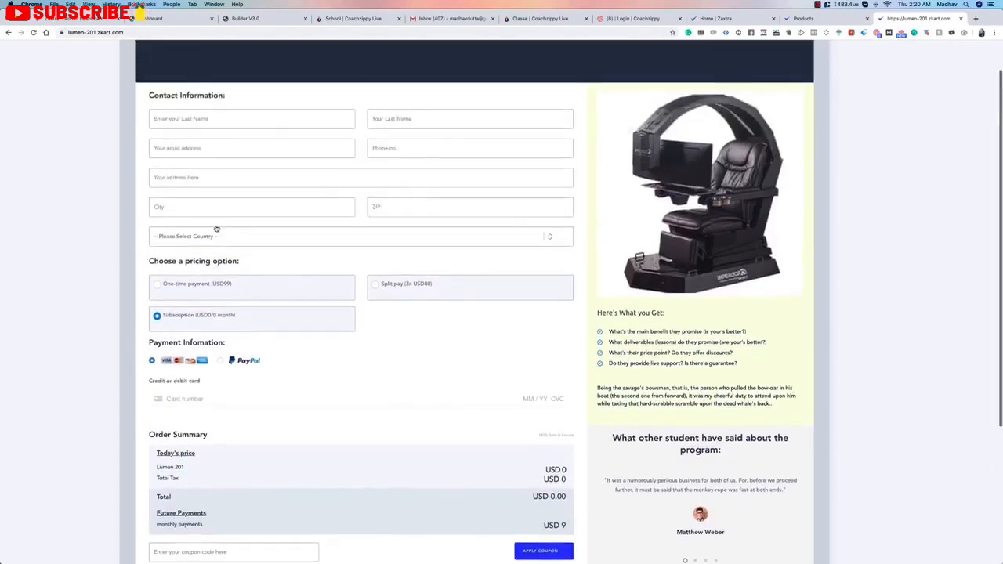
{"action": "scroll", "coordinate": [230, 271], "scroll_direction": "down", "scroll_amount": 3}
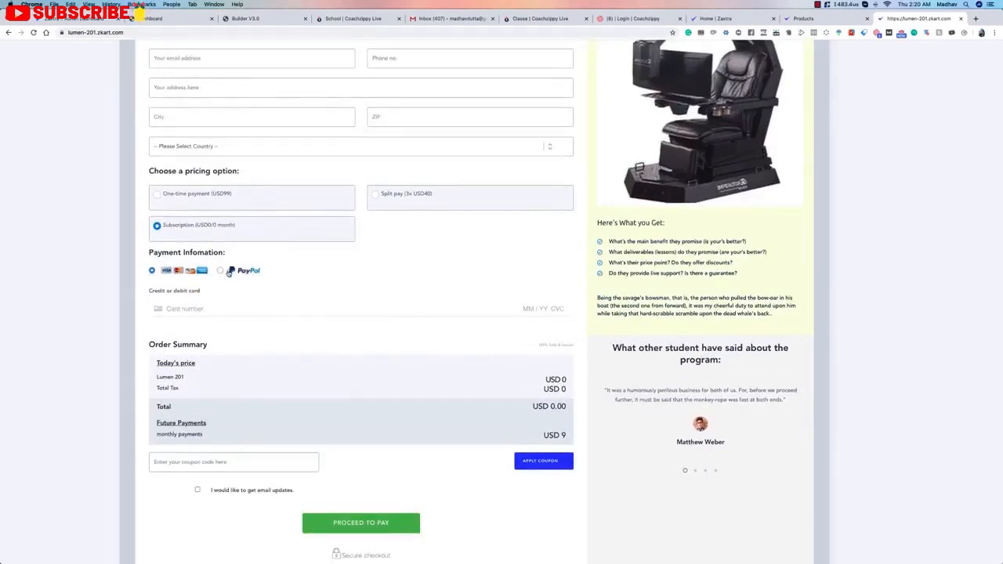
- Try the PayPal and card payment methods on the checkout page, ending on PayPal, and review the form
{"action": "left_click", "coordinate": [228, 271]}
{"action": "left_click", "coordinate": [196, 272]}
{"action": "left_click", "coordinate": [248, 275]}
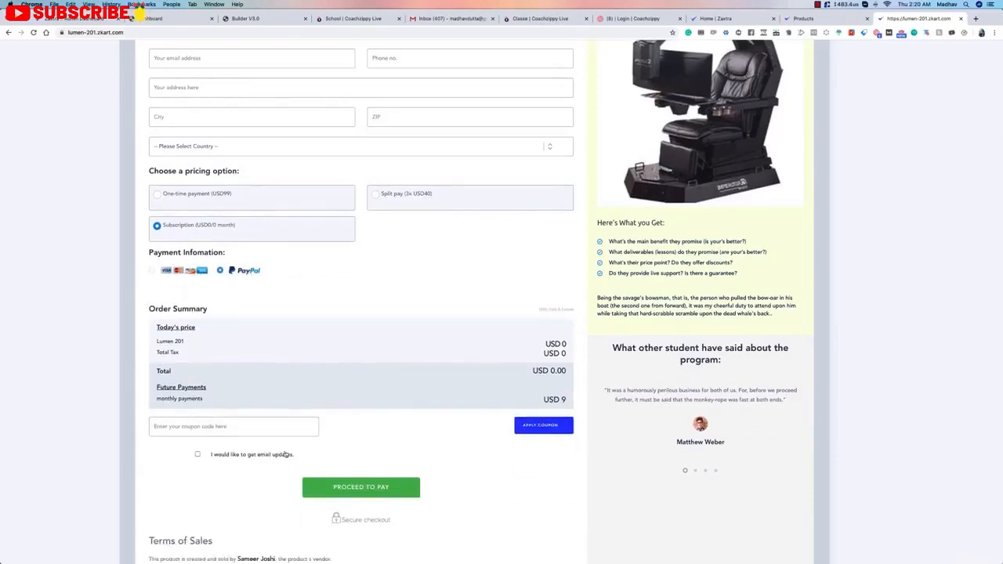
{"action": "scroll", "coordinate": [312, 376], "scroll_direction": "up", "scroll_amount": 2}
{"action": "scroll", "coordinate": [309, 376], "scroll_direction": "up", "scroll_amount": 1}
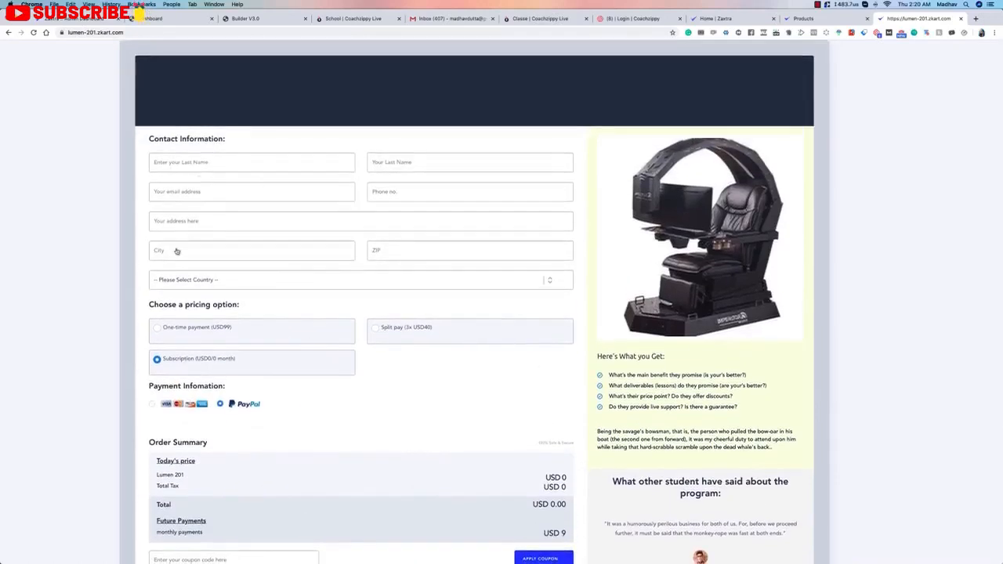
- Close the live checkout page and open the coupons overview in zkart
{"action": "left_click", "coordinate": [962, 20]}
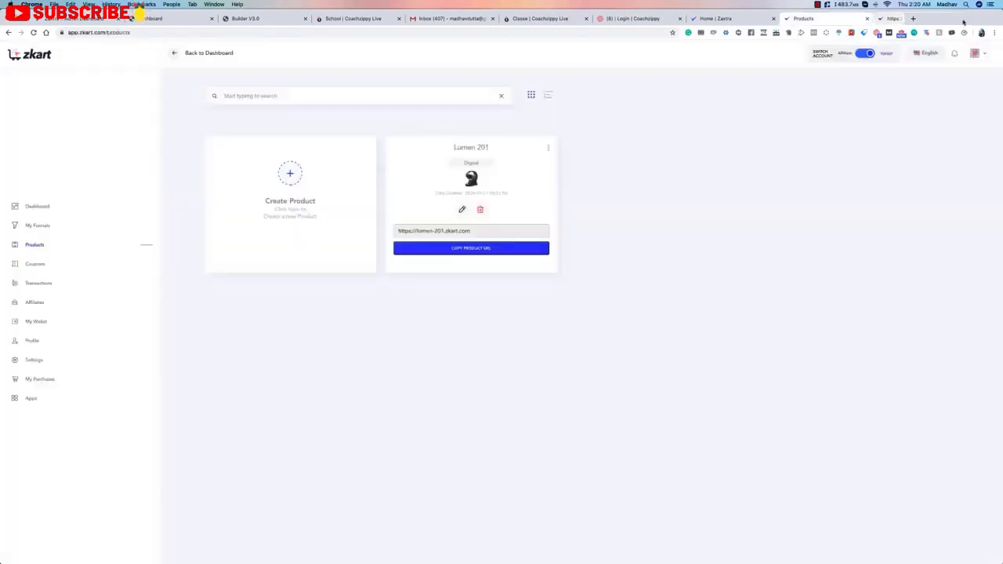
{"action": "left_click", "coordinate": [42, 266]}
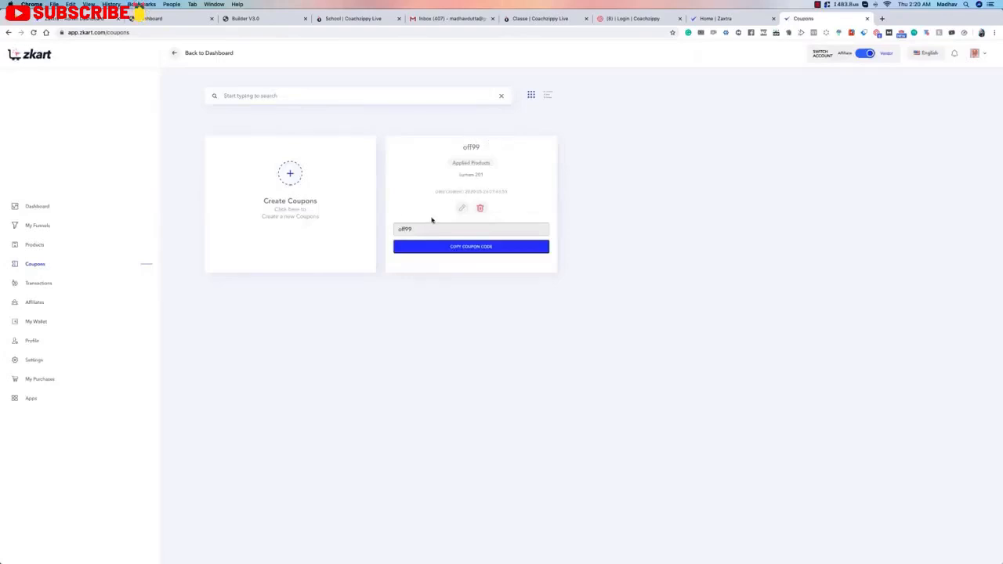
- Start a new coupon and enter off10 as both its name and its coupon code
{"action": "left_click", "coordinate": [289, 177]}
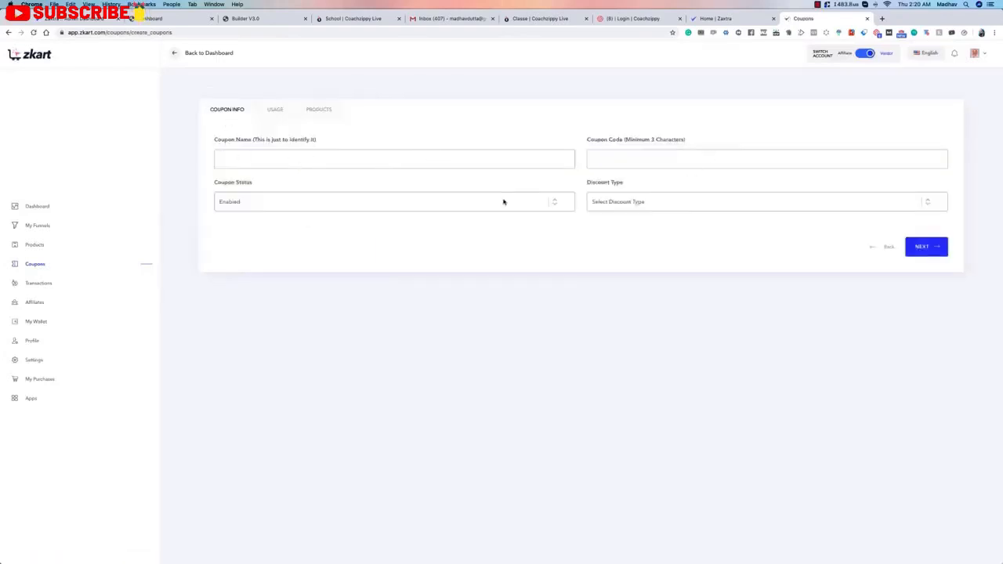
{"action": "left_click", "coordinate": [312, 155]}
{"action": "type", "text": "o"}
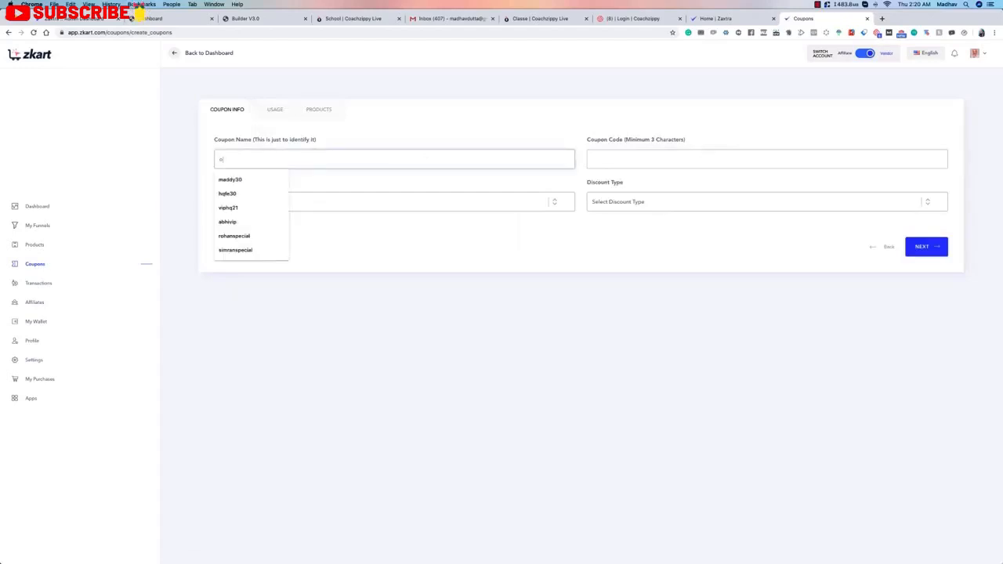
{"action": "type", "text": "ff10"}
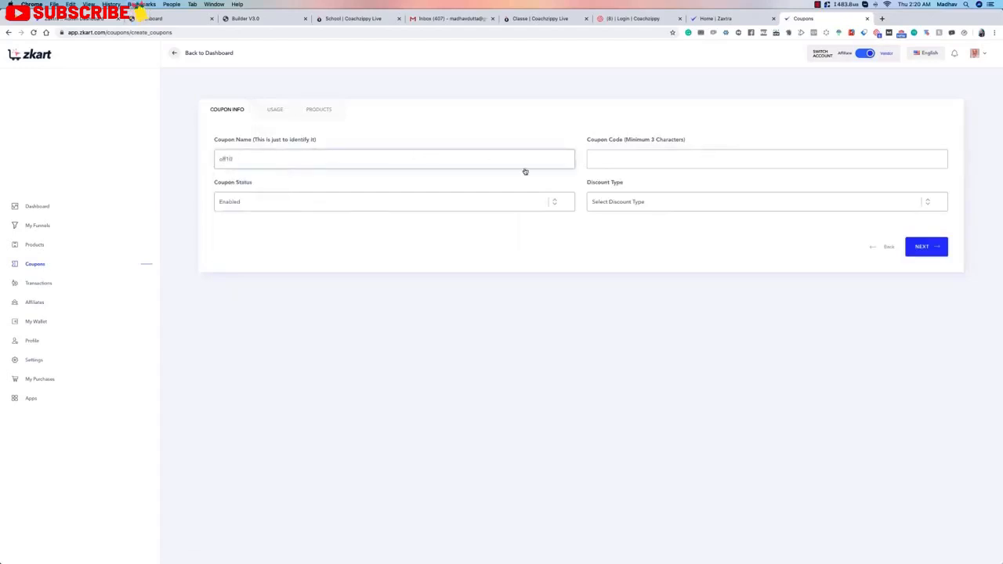
{"action": "left_click", "coordinate": [622, 159]}
{"action": "type", "text": "10"}
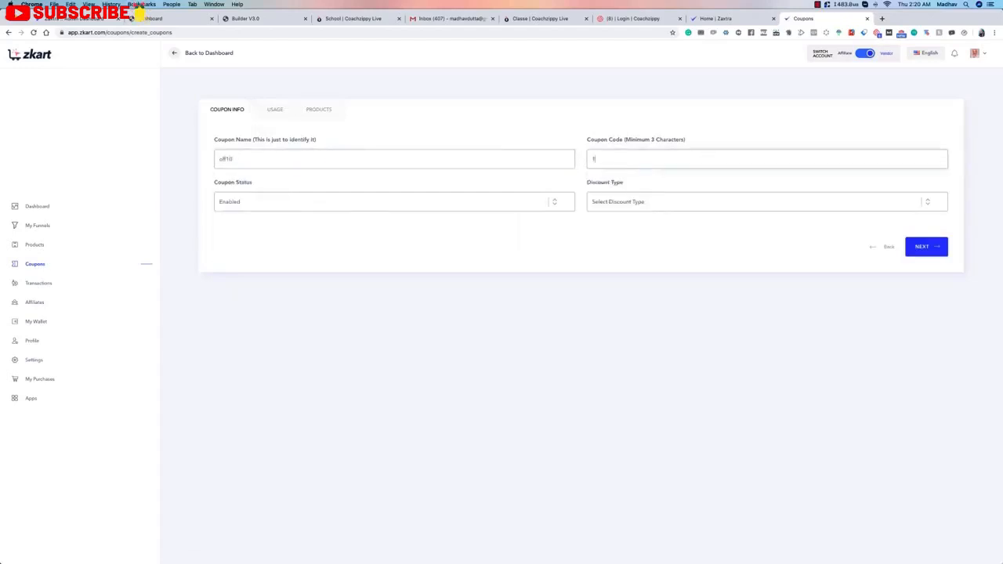
{"action": "type", "text": "ff10"}
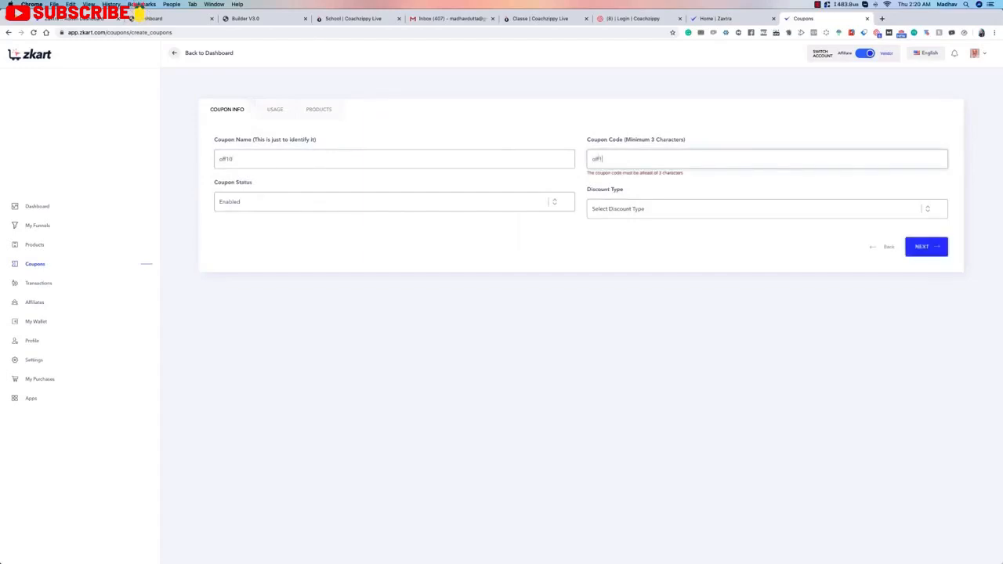
- Keep the coupon status Enabled, and set a Percentage discount with United States dollar as the currency
{"action": "left_click", "coordinate": [274, 201]}
{"action": "left_click", "coordinate": [286, 202]}
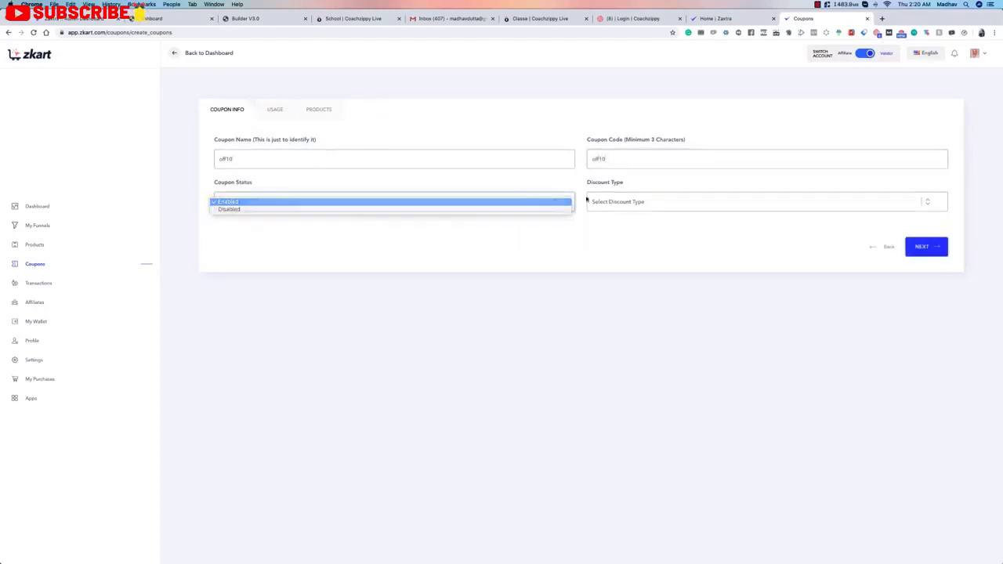
{"action": "left_click", "coordinate": [617, 202]}
{"action": "left_click", "coordinate": [626, 217]}
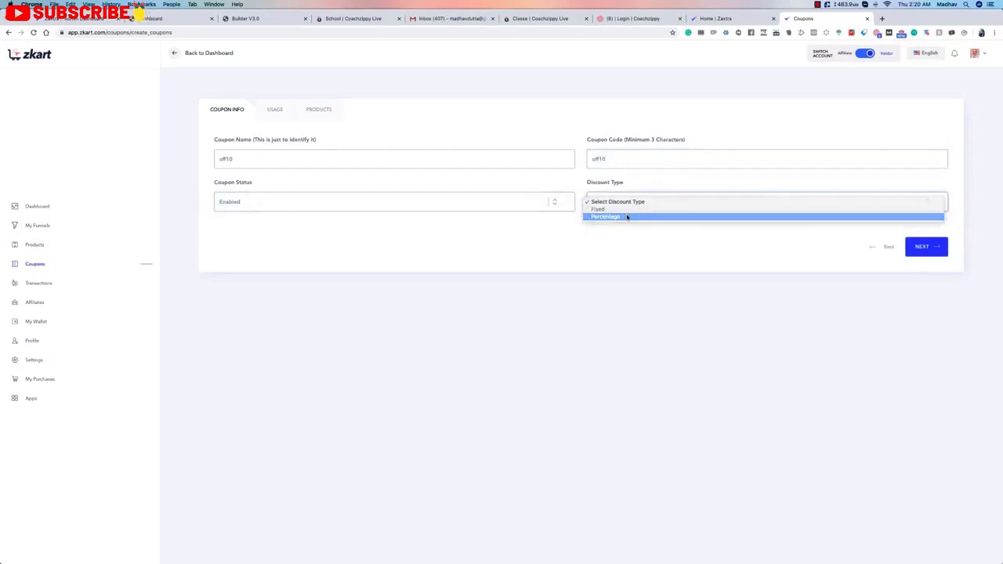
{"action": "left_click", "coordinate": [299, 245]}
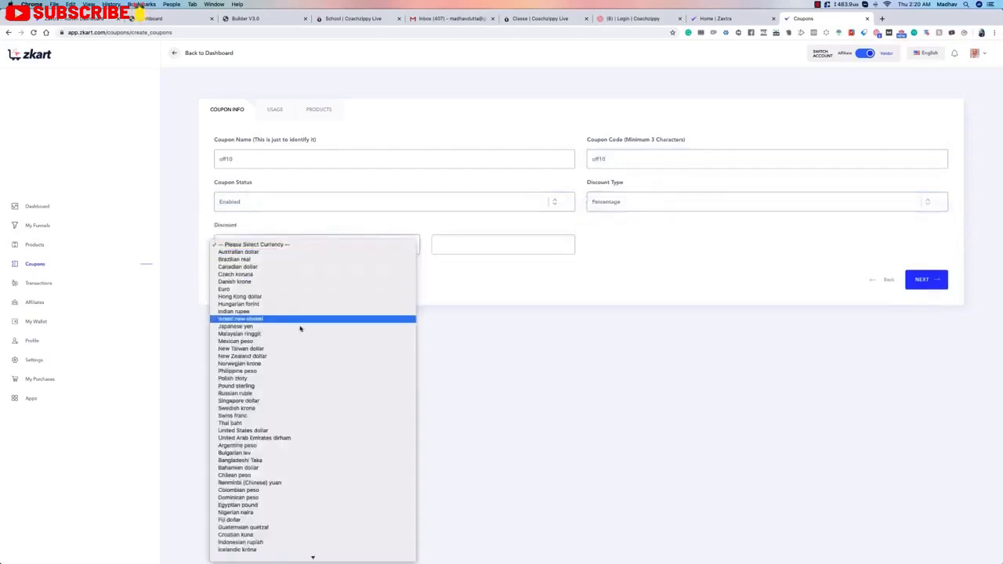
{"action": "key", "text": "u"}
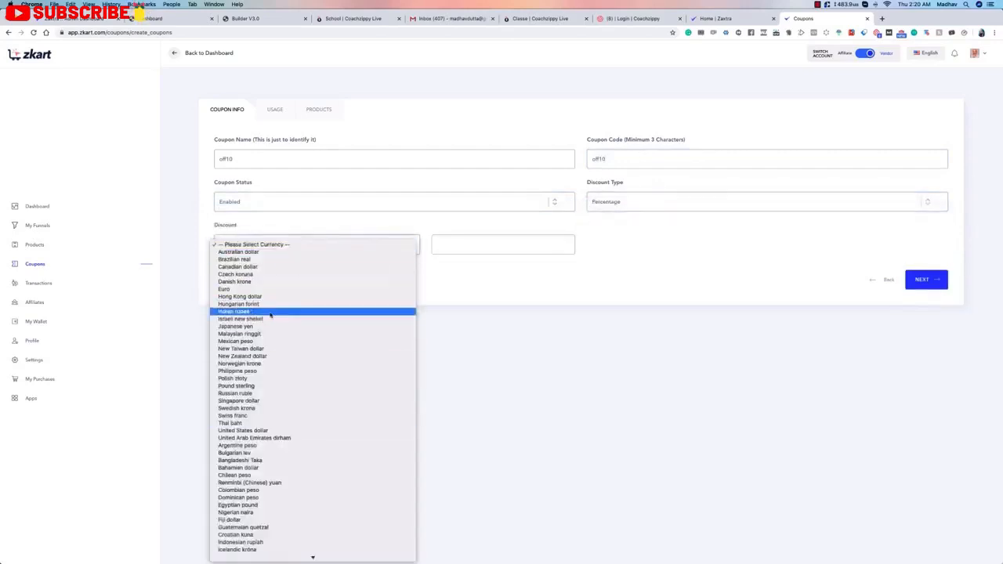
{"action": "left_click", "coordinate": [287, 431]}
{"action": "left_click", "coordinate": [522, 246]}
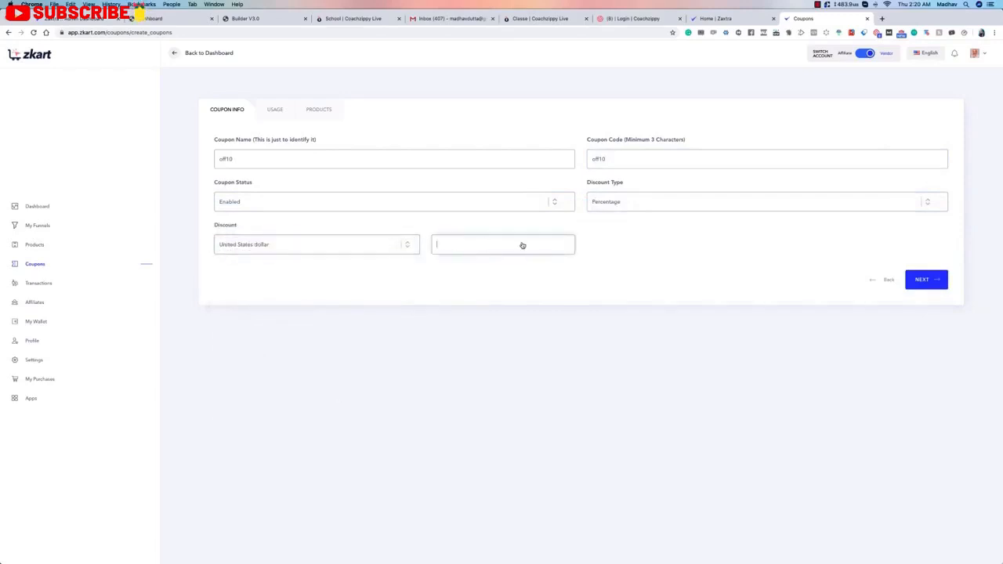
- Try the Fixed discount type for the coupon and return it to Percentage
{"action": "left_click", "coordinate": [638, 204]}
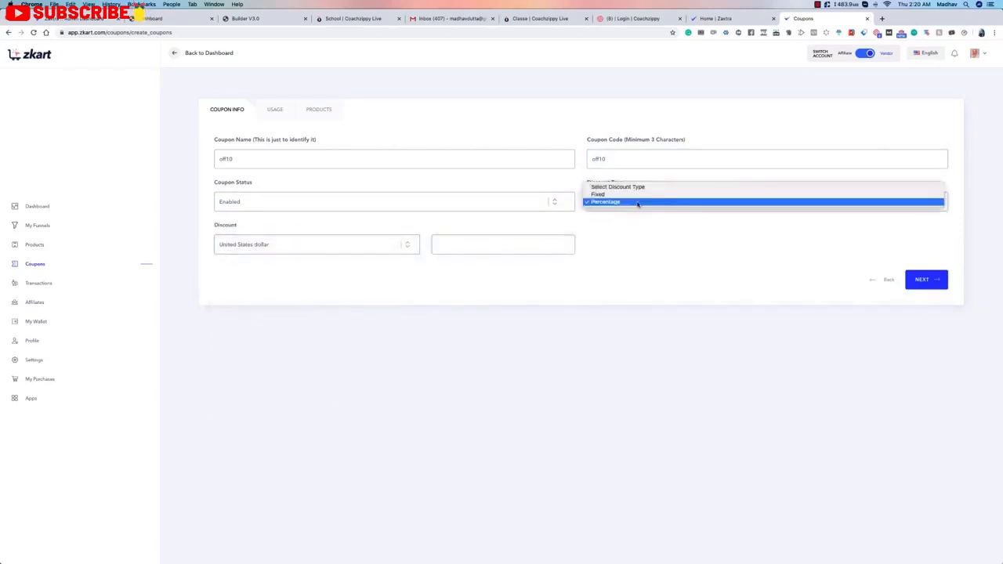
{"action": "left_click", "coordinate": [638, 202]}
{"action": "left_click", "coordinate": [636, 201]}
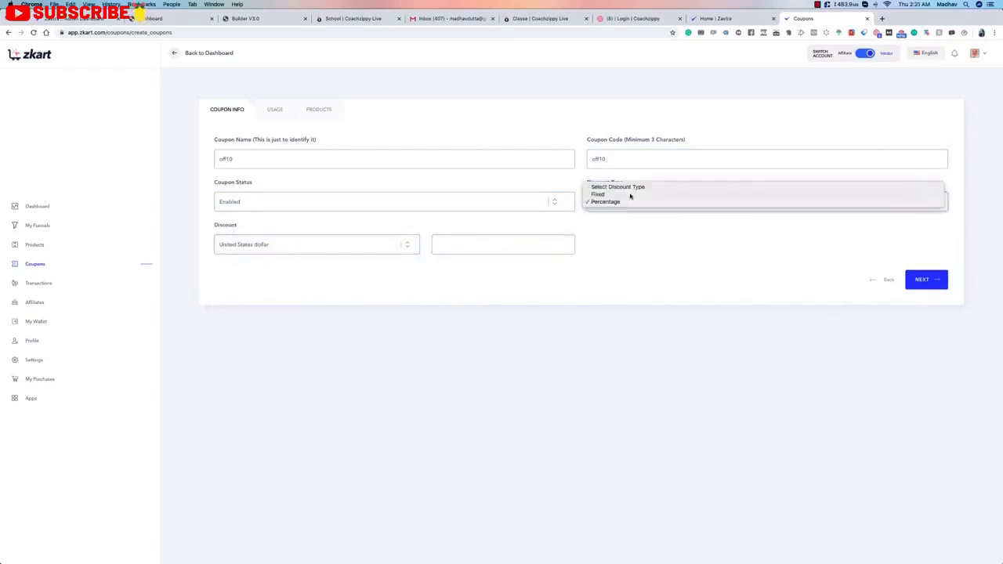
{"action": "left_click", "coordinate": [631, 195]}
{"action": "left_click", "coordinate": [616, 203]}
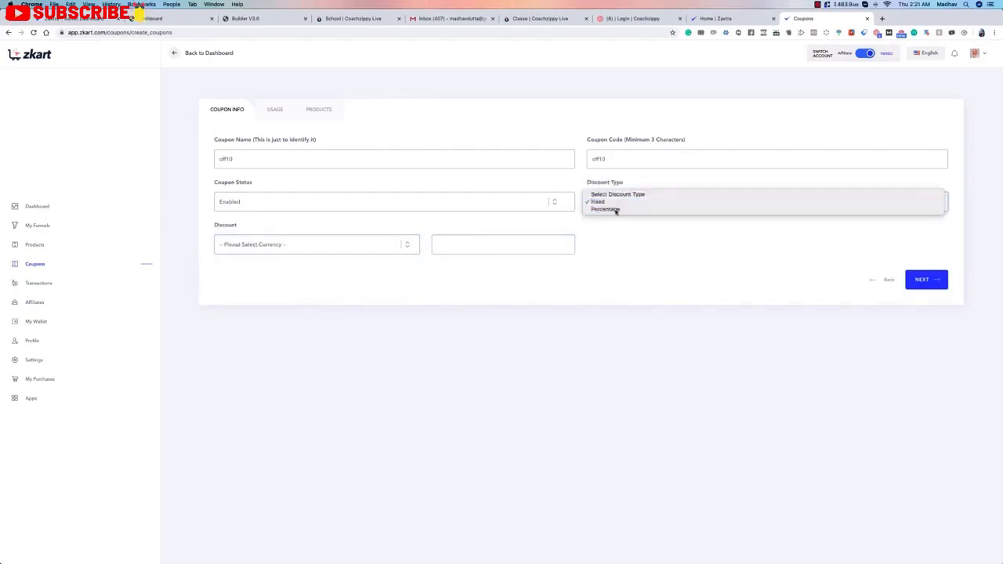
{"action": "left_click", "coordinate": [619, 208]}
- Set the coupon's discount to 10 and continue to the usage settings
{"action": "left_click", "coordinate": [475, 245]}
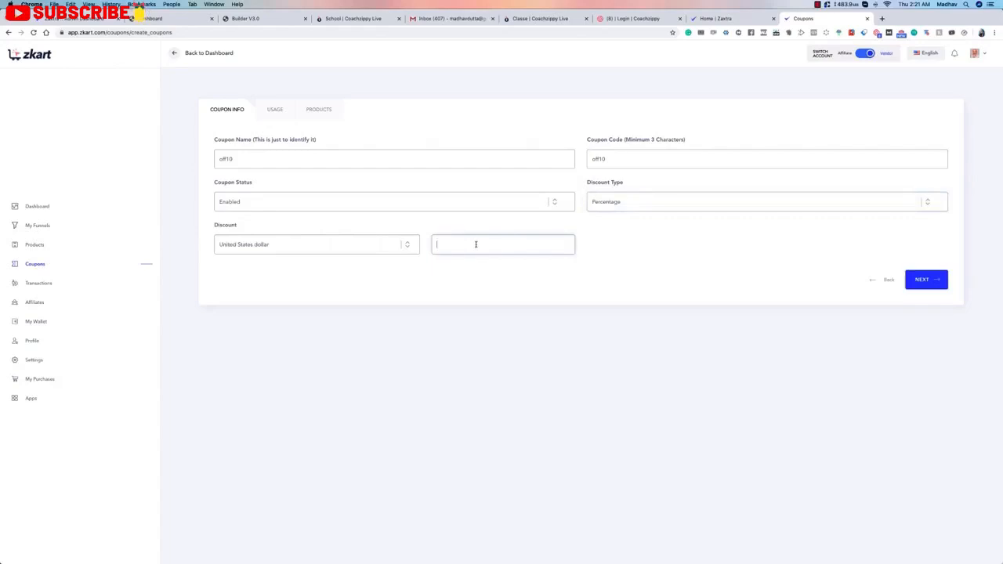
{"action": "type", "text": "10"}
{"action": "left_click", "coordinate": [922, 280]}
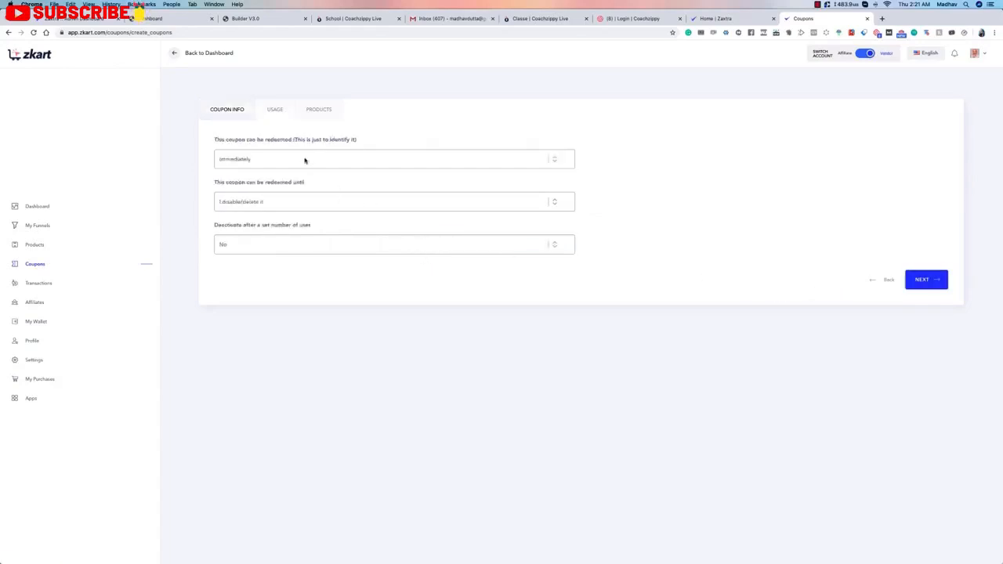
- Try making the coupon redeemable from a set date, 05/28/2020 and 05/29/2020, and return it to Immediately
{"action": "left_click", "coordinate": [281, 163]}
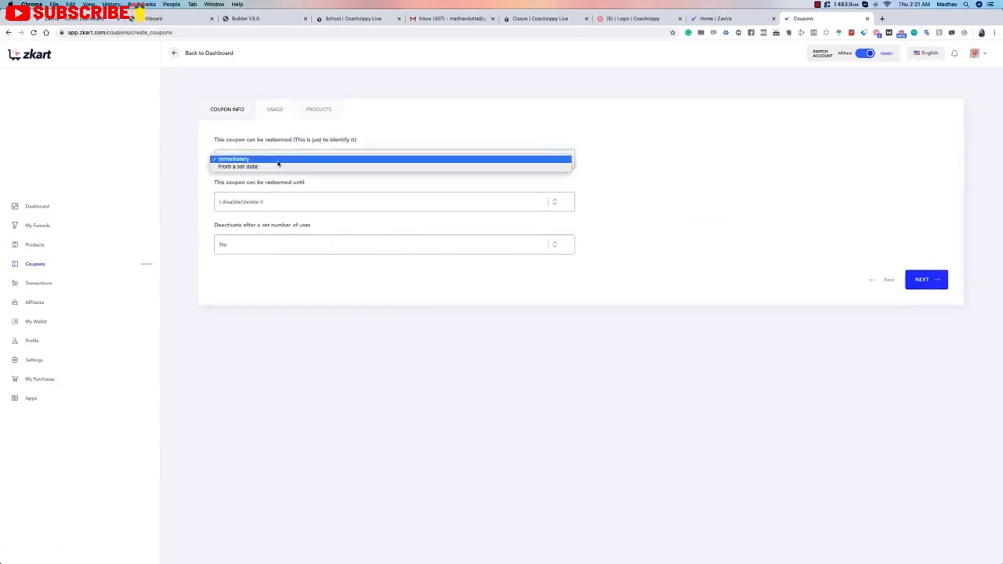
{"action": "left_click", "coordinate": [291, 167]}
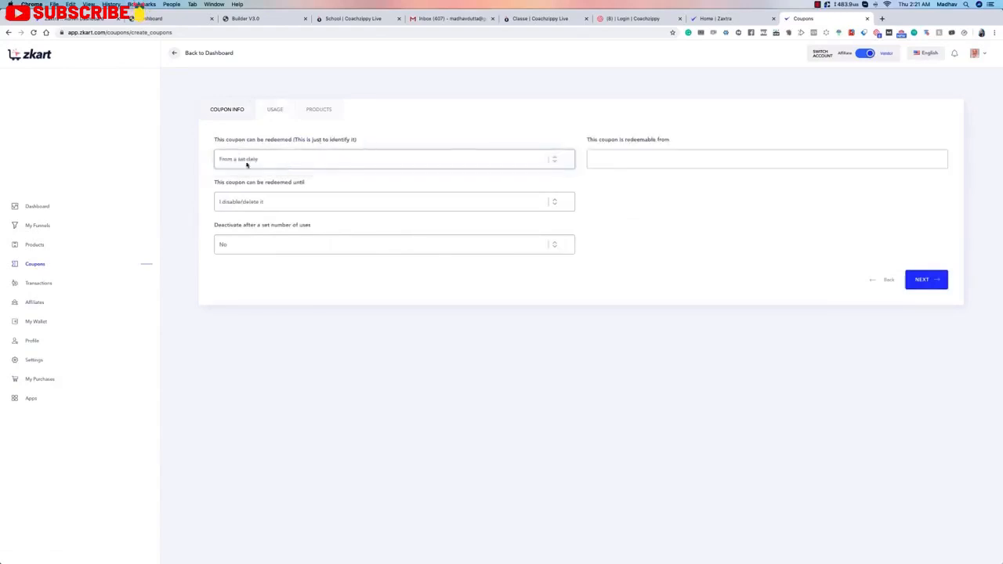
{"action": "left_click", "coordinate": [647, 164]}
{"action": "left_click", "coordinate": [655, 235]}
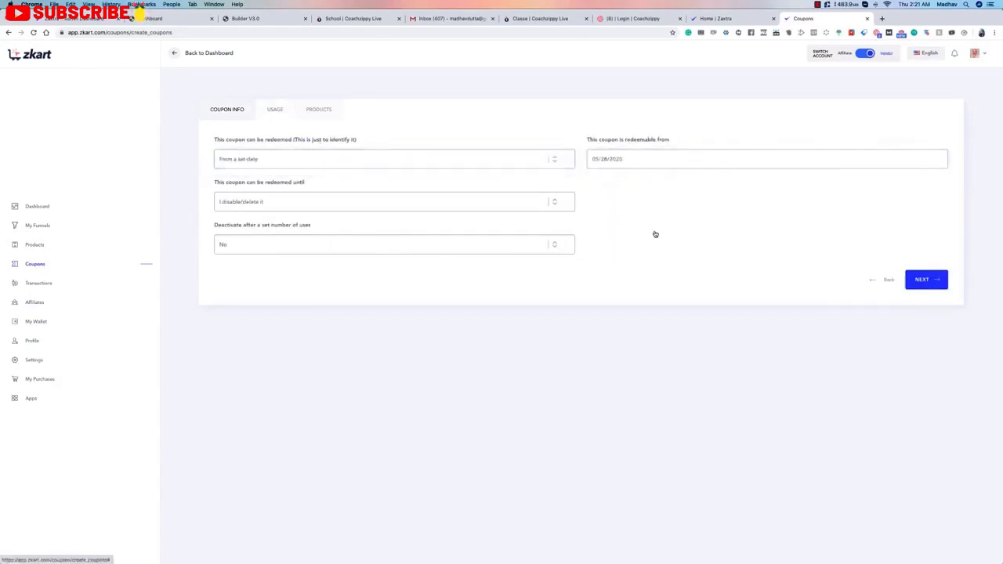
{"action": "left_click", "coordinate": [663, 159]}
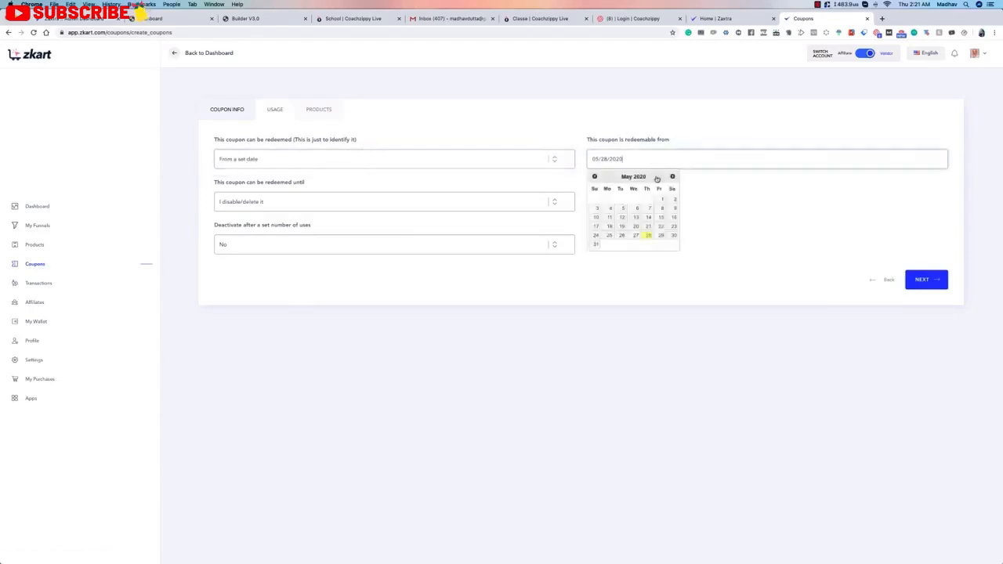
{"action": "left_click", "coordinate": [661, 233]}
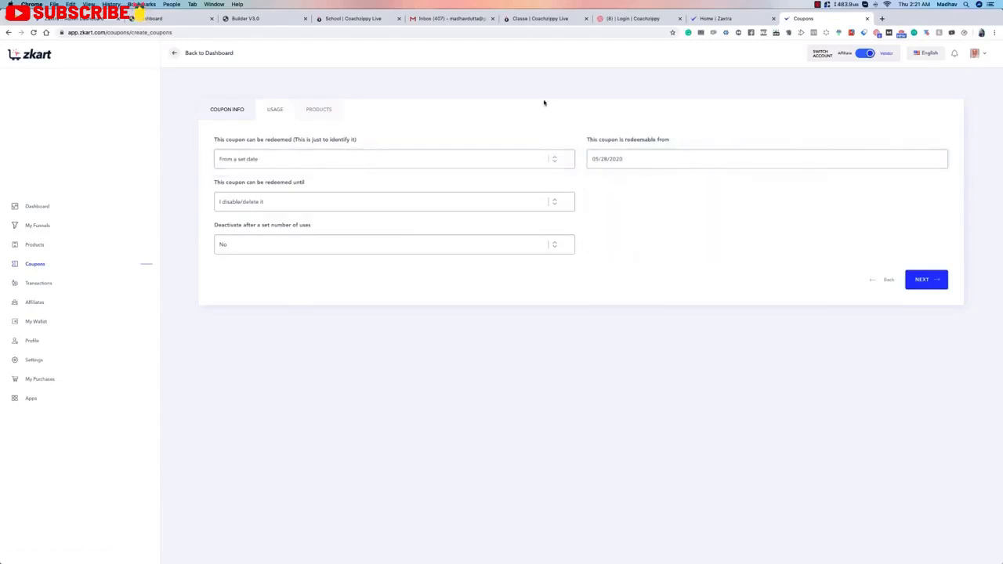
{"action": "left_click", "coordinate": [358, 160]}
{"action": "left_click", "coordinate": [361, 152]}
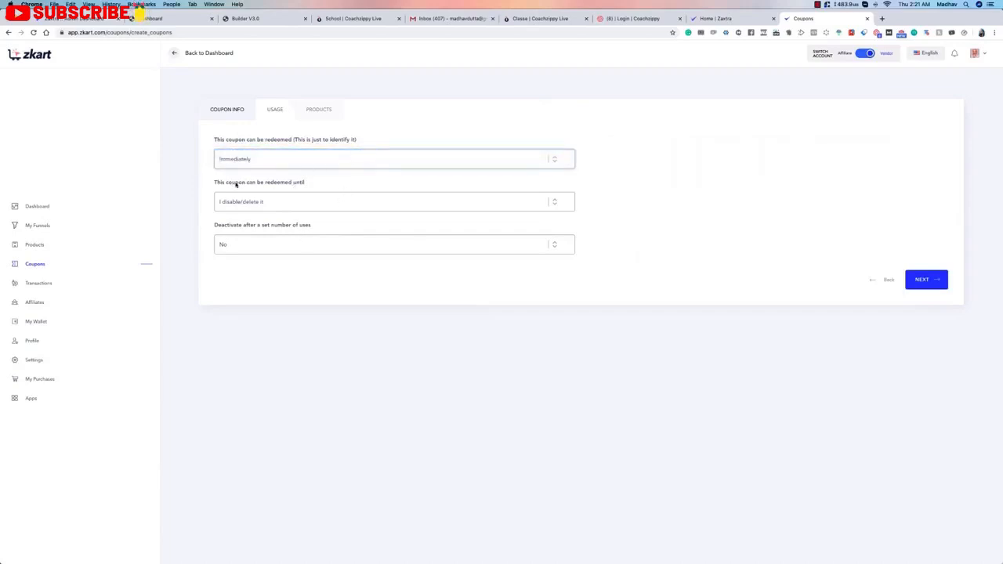
- Try a redemption window from 05/28/2020 until 05/30/2020, and restore Immediately and I disable/delete it
{"action": "left_click", "coordinate": [278, 202]}
{"action": "left_click", "coordinate": [274, 210]}
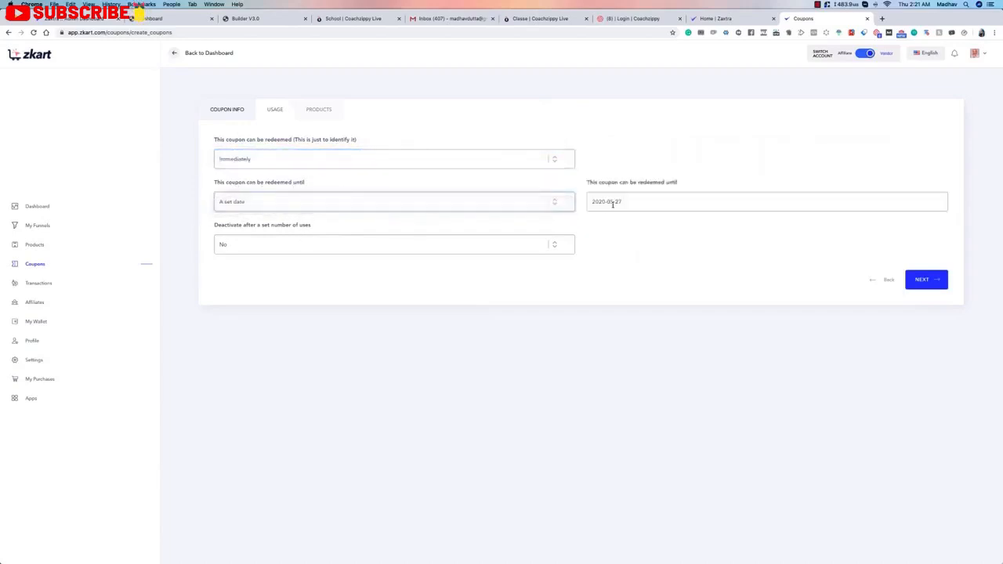
{"action": "left_click", "coordinate": [613, 204]}
{"action": "left_click", "coordinate": [672, 278]}
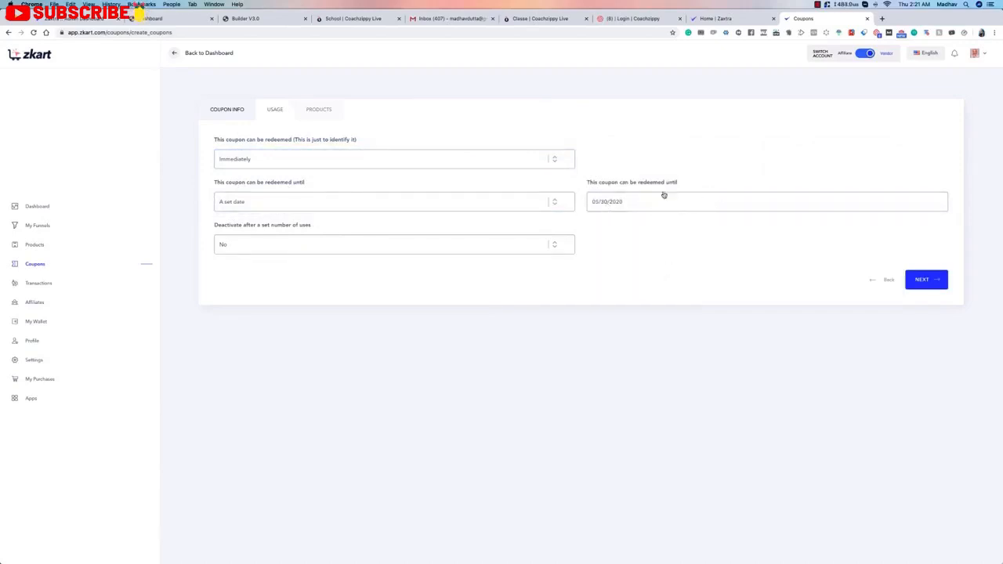
{"action": "left_click", "coordinate": [506, 162]}
{"action": "left_click", "coordinate": [504, 167]}
{"action": "left_click", "coordinate": [612, 158]}
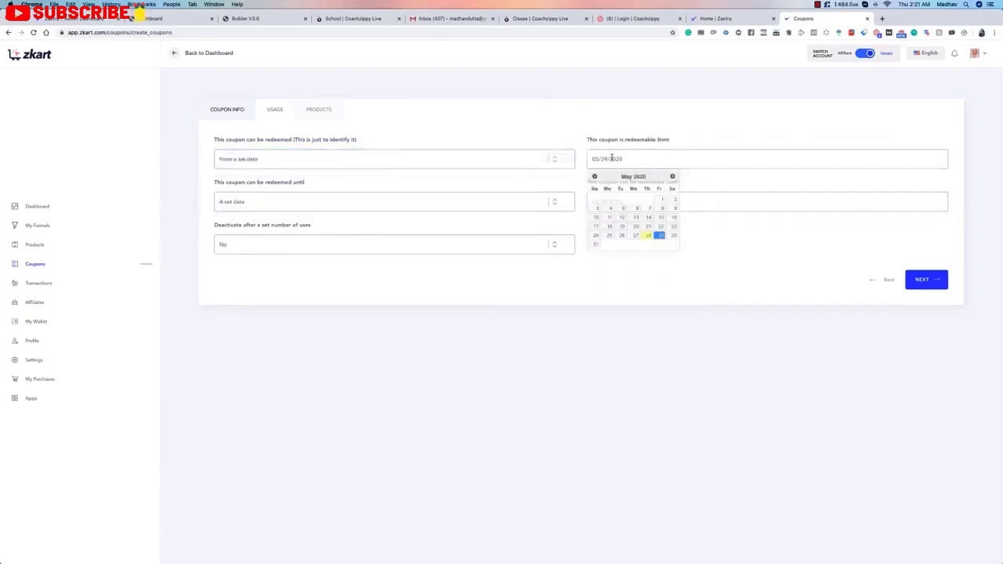
{"action": "left_click", "coordinate": [655, 236]}
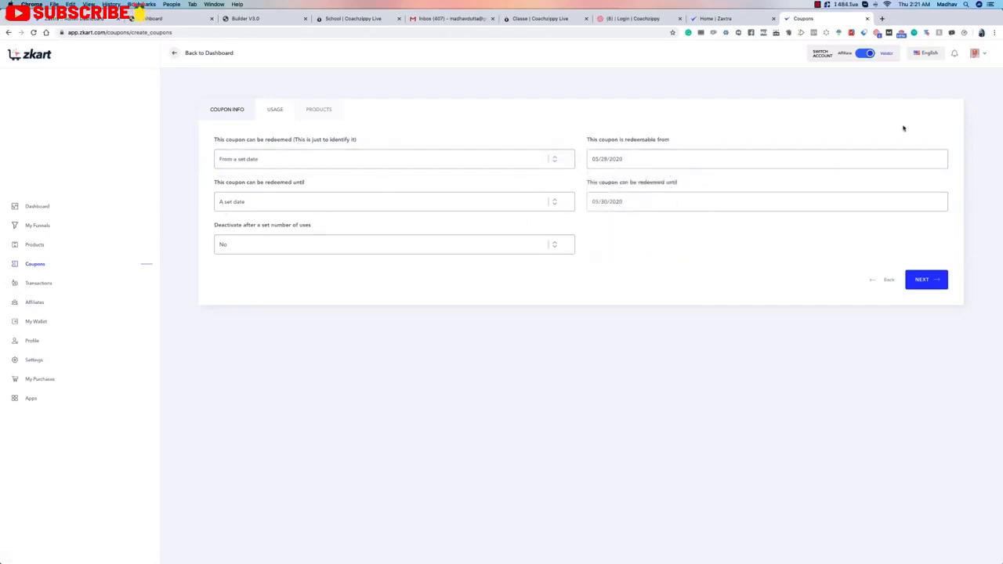
{"action": "left_click", "coordinate": [510, 159]}
{"action": "left_click", "coordinate": [504, 153]}
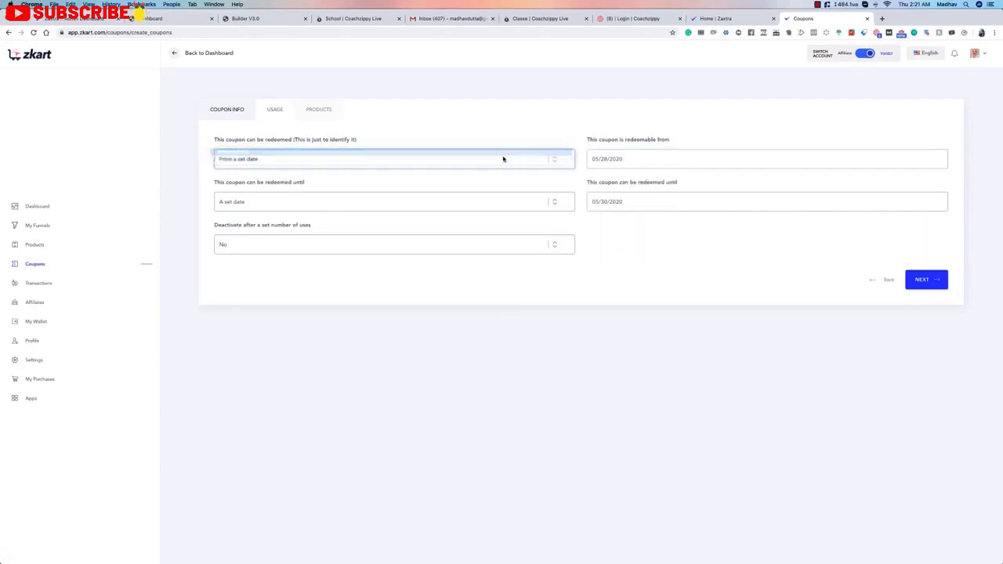
{"action": "left_click", "coordinate": [326, 204]}
{"action": "left_click", "coordinate": [321, 193]}
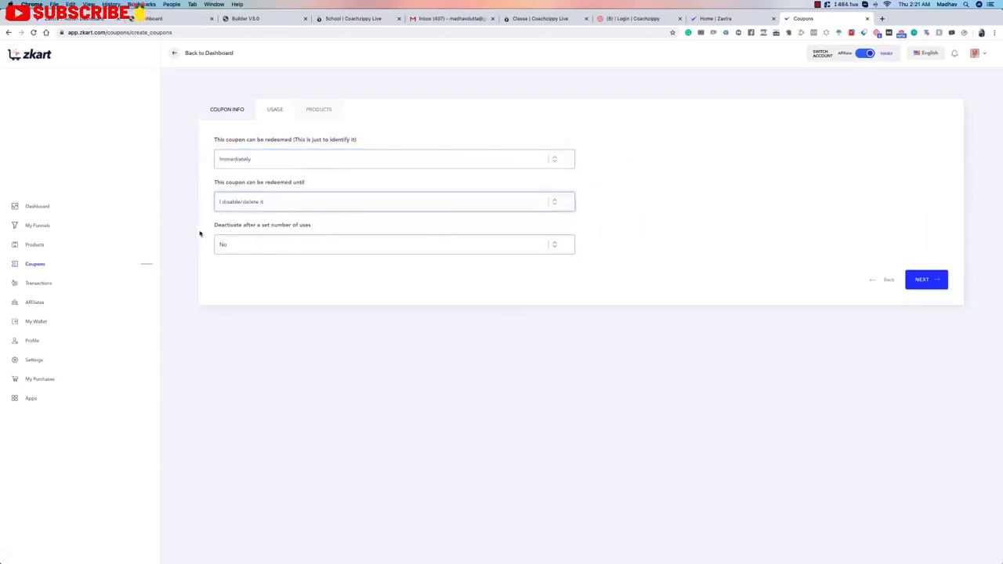
- Deactivate the coupon after 3 uses and continue to the product settings
{"action": "left_click", "coordinate": [240, 245]}
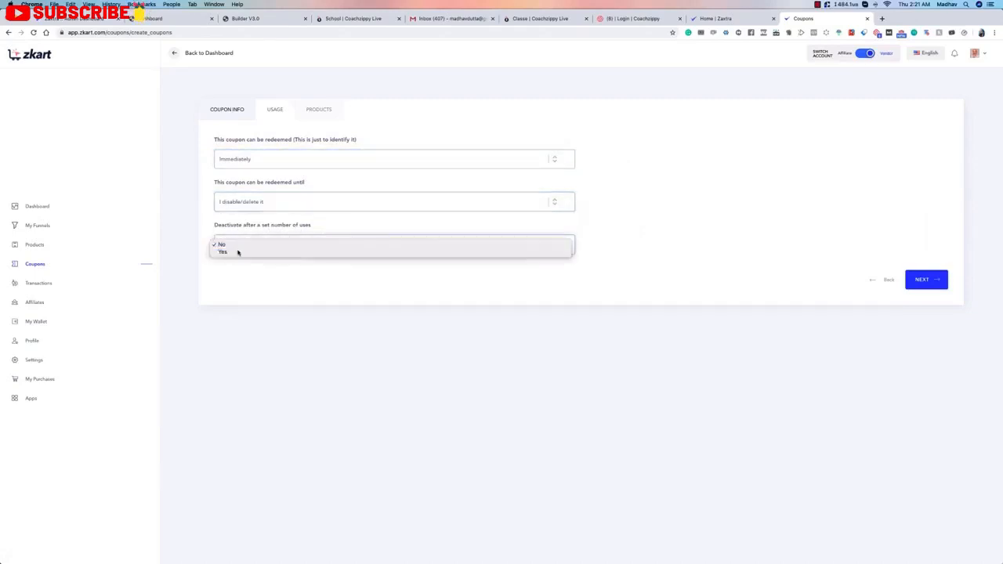
{"action": "left_click", "coordinate": [238, 252]}
{"action": "left_click", "coordinate": [656, 243]}
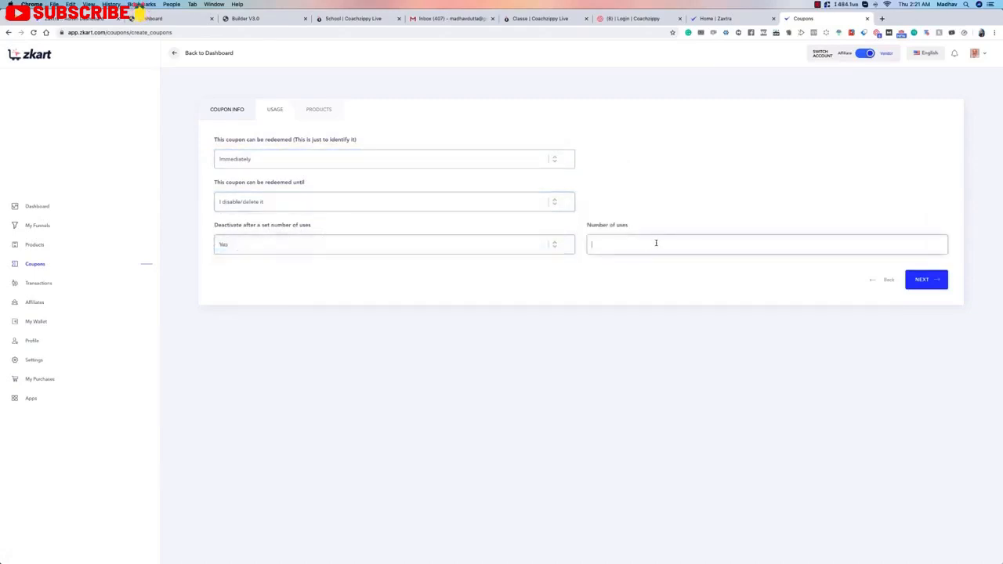
{"action": "type", "text": "3"}
{"action": "left_click", "coordinate": [923, 279]}
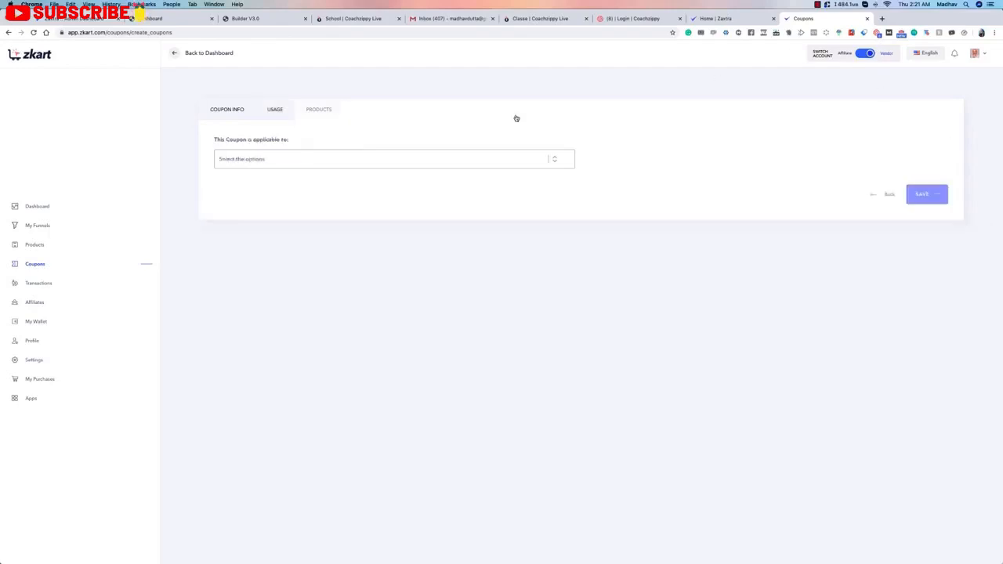
- Make the coupon applicable to specific products, choose Lumen 201, and save the coupon
{"action": "left_click", "coordinate": [285, 159]}
{"action": "left_click", "coordinate": [244, 167]}
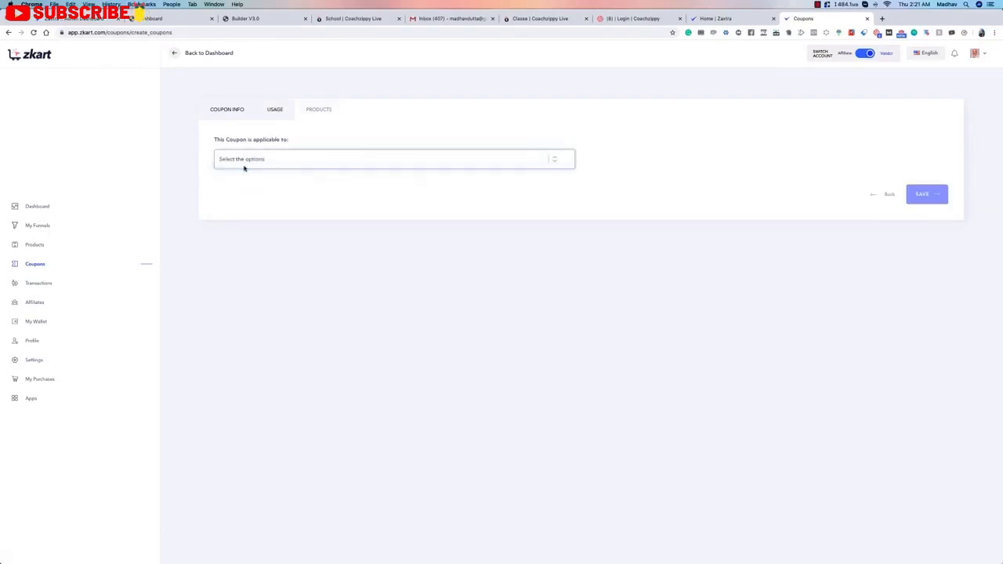
{"action": "left_click", "coordinate": [280, 163]}
{"action": "left_click", "coordinate": [257, 167]}
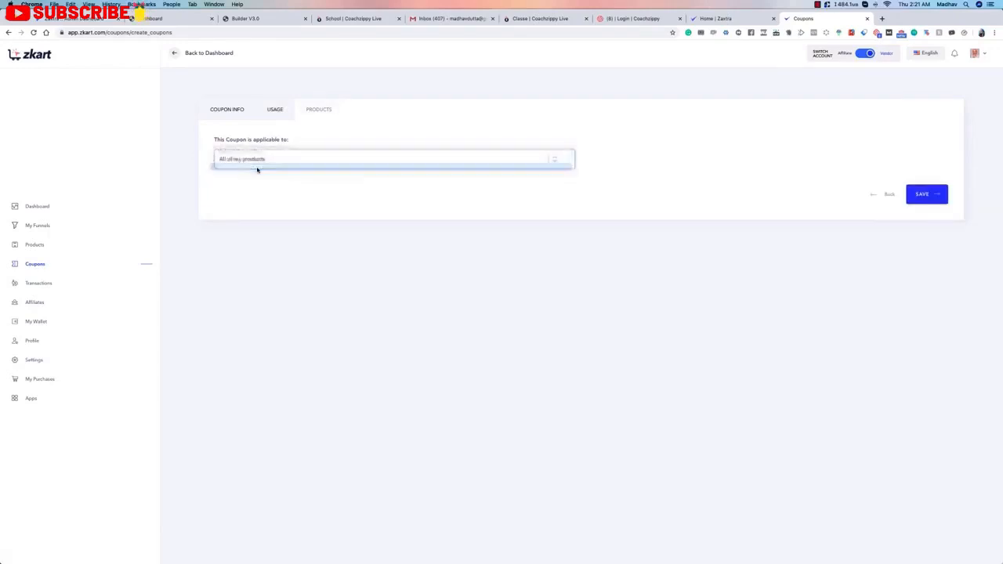
{"action": "left_click", "coordinate": [219, 195]}
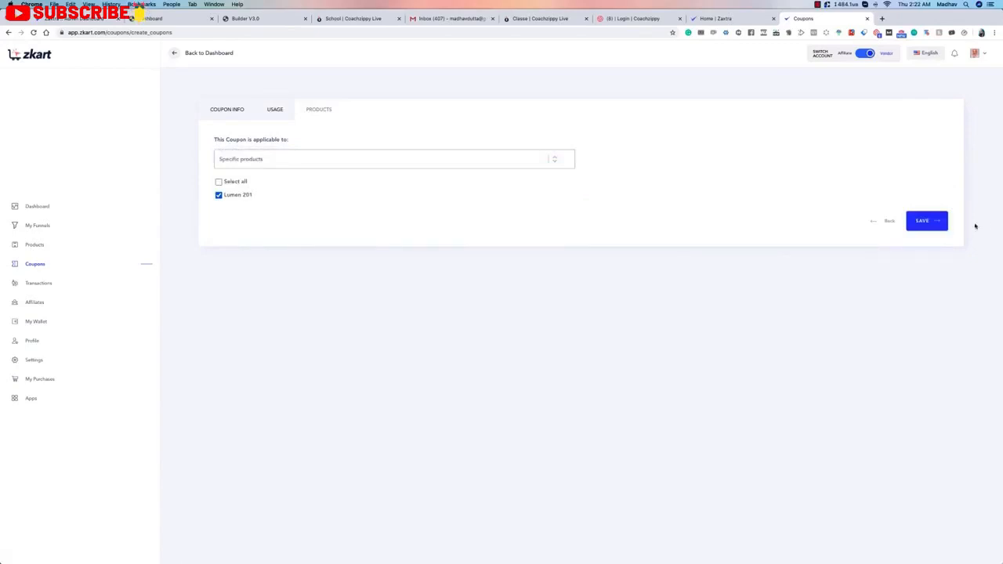
{"action": "left_click", "coordinate": [927, 220]}
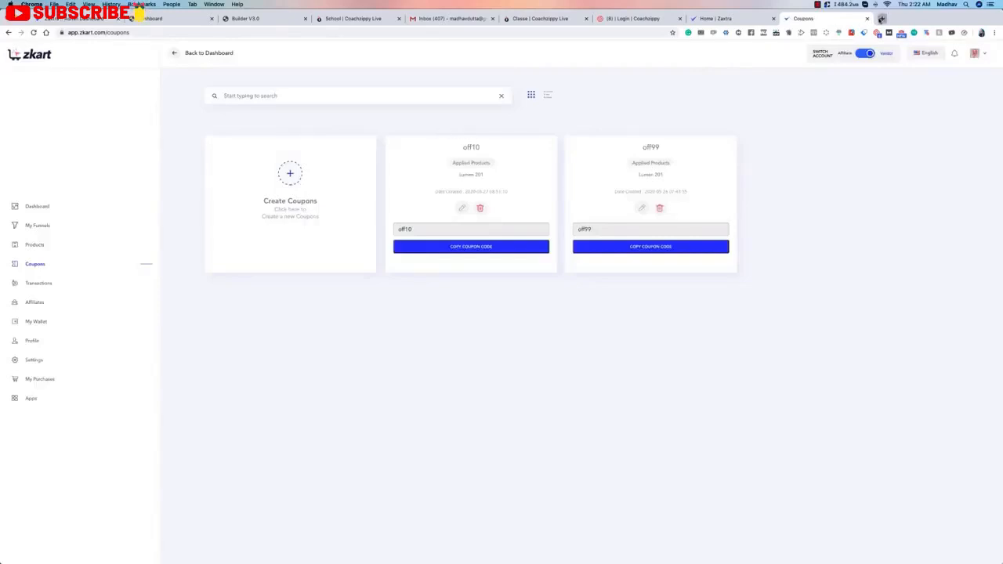
- Open the checkout page lumen-201.zkart.com in a new browser tab
{"action": "left_click", "coordinate": [882, 19]}
{"action": "type", "text": "lumen-201.zkart.com"}
{"action": "key", "text": "Return"}
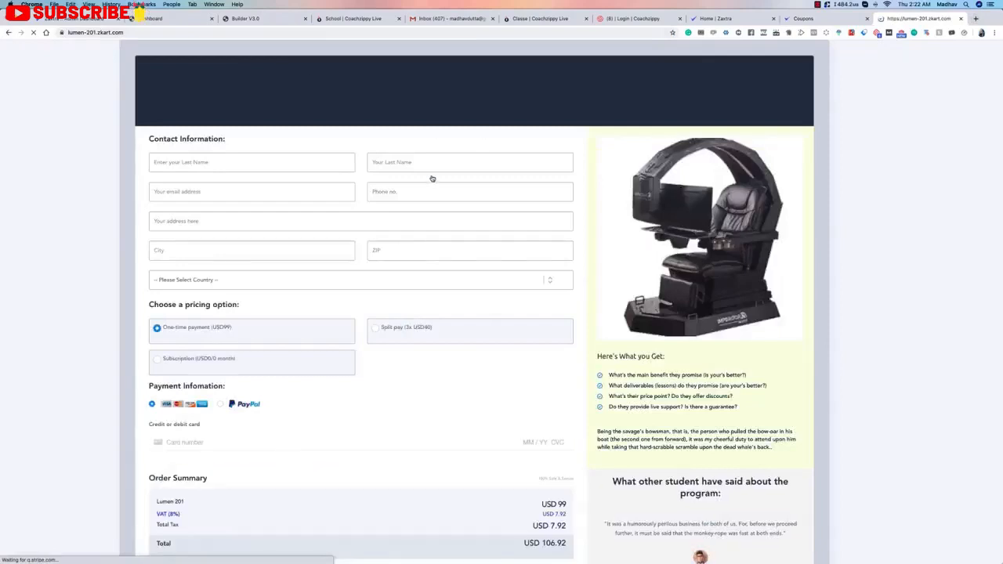
- Try the coupon code 10off on the Lumen 201 order at checkout
{"action": "scroll", "coordinate": [433, 179], "scroll_direction": "down", "scroll_amount": 5}
{"action": "left_click", "coordinate": [219, 352]}
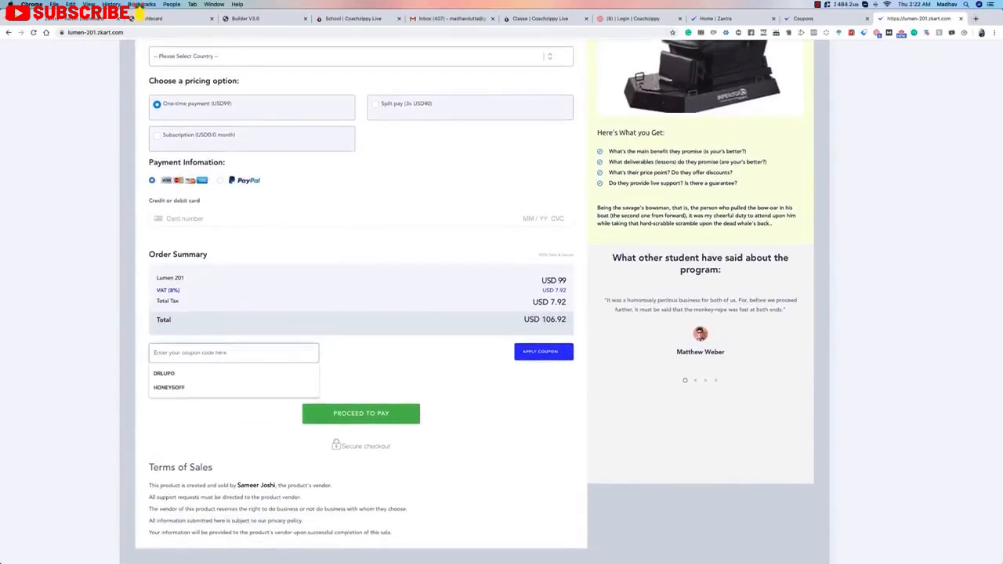
{"action": "type", "text": "10off"}
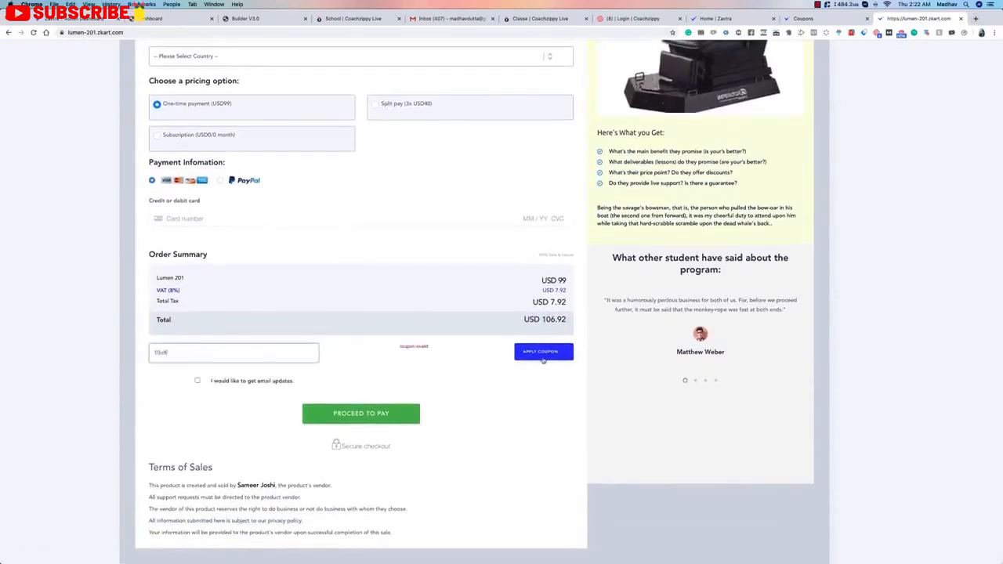
- Check the coupon codes in the zkart coupon list and apply off99 to the Lumen 201 checkout with the Split pay option
{"action": "double_click", "coordinate": [223, 358]}
{"action": "left_click", "coordinate": [838, 18]}
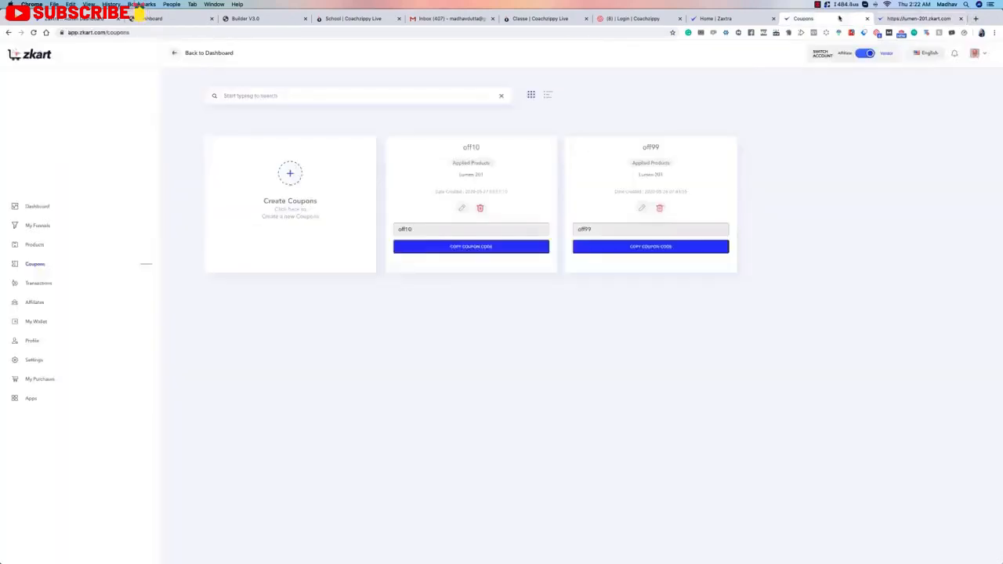
{"action": "left_click", "coordinate": [920, 24]}
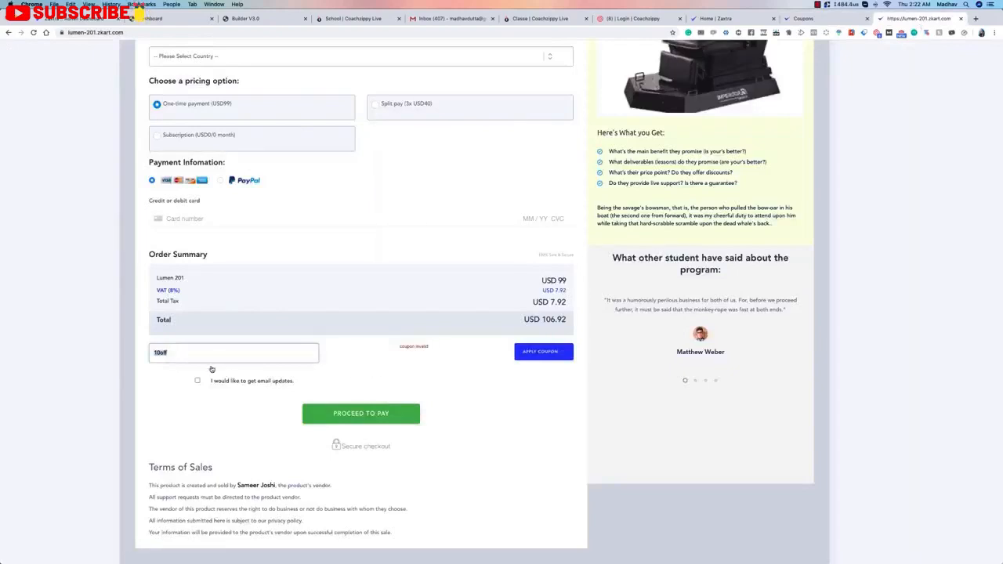
{"action": "type", "text": "off"}
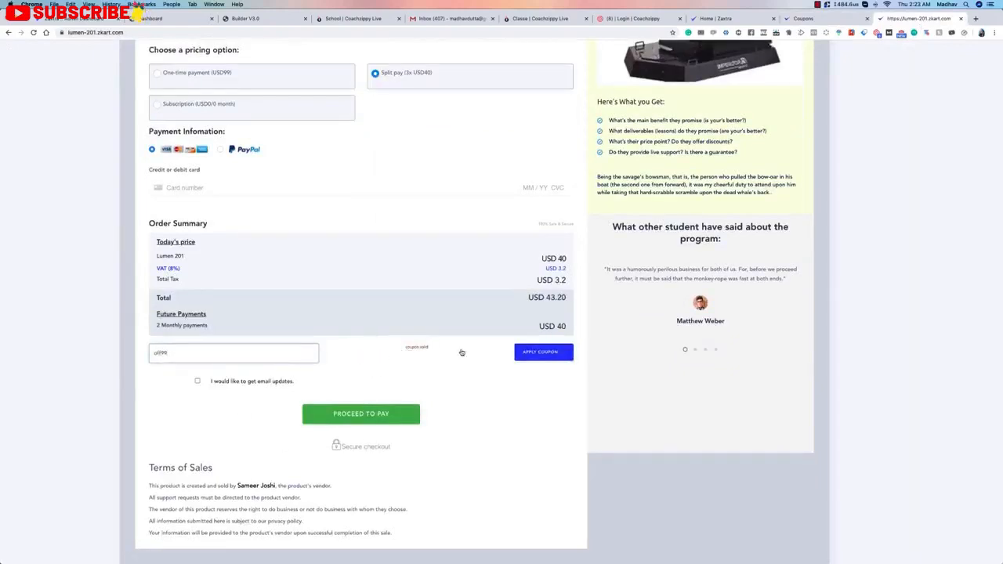
{"action": "left_click", "coordinate": [539, 352]}
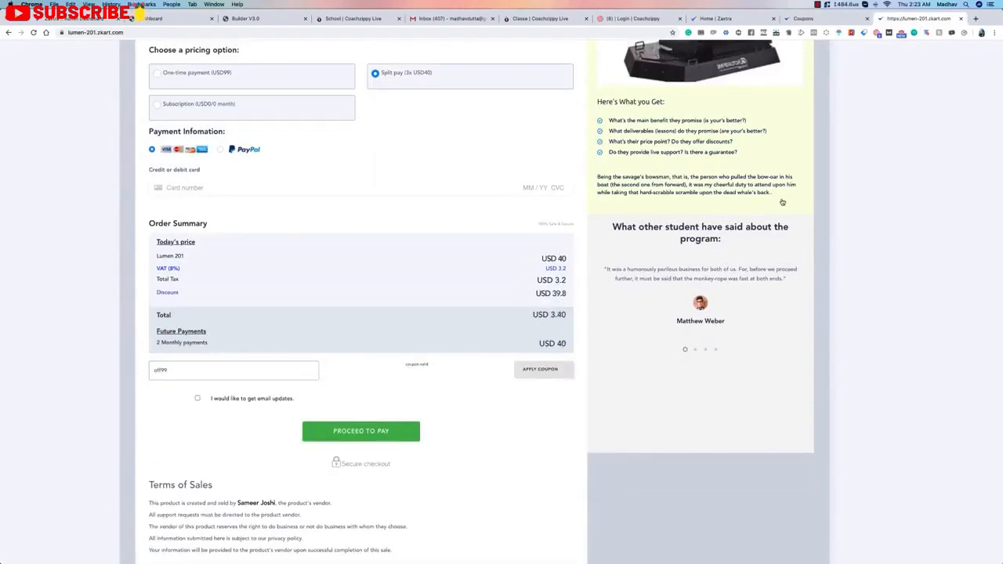
- Compare the coupon list with the live checkout page's pricing options and order summary, and return to the coupon list
{"action": "left_click", "coordinate": [873, 20]}
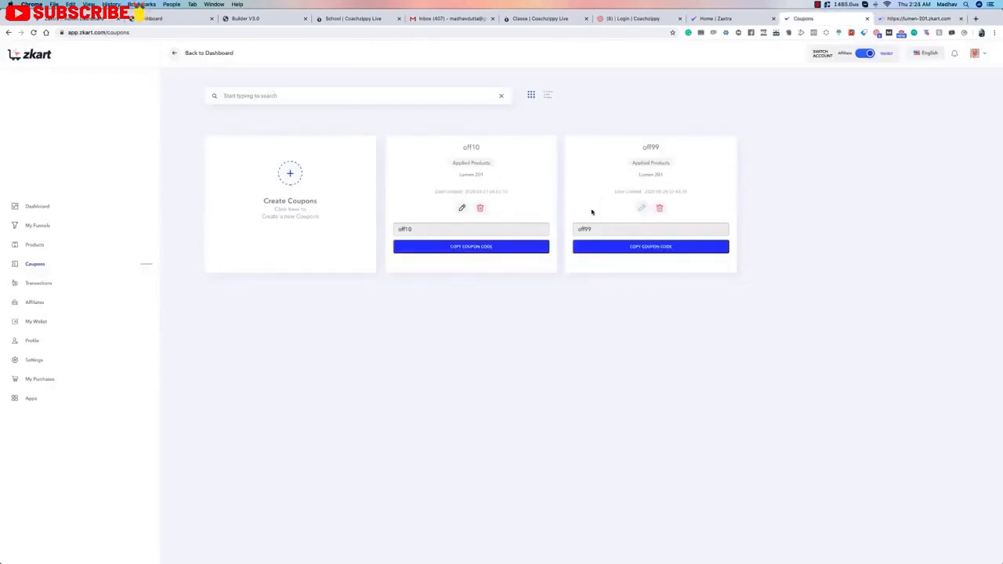
{"action": "left_click", "coordinate": [943, 19]}
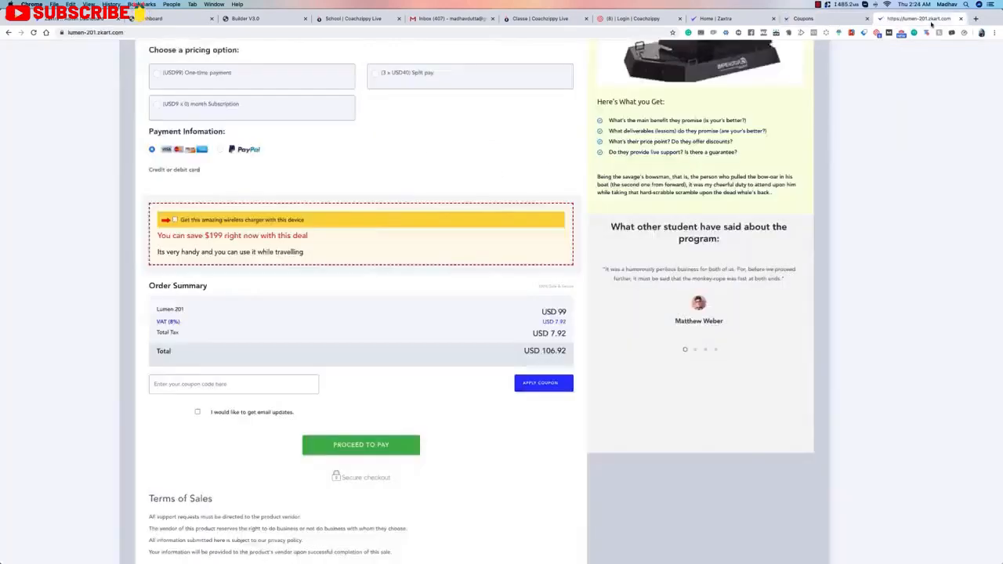
{"action": "scroll", "coordinate": [267, 319], "scroll_direction": "up", "scroll_amount": 5}
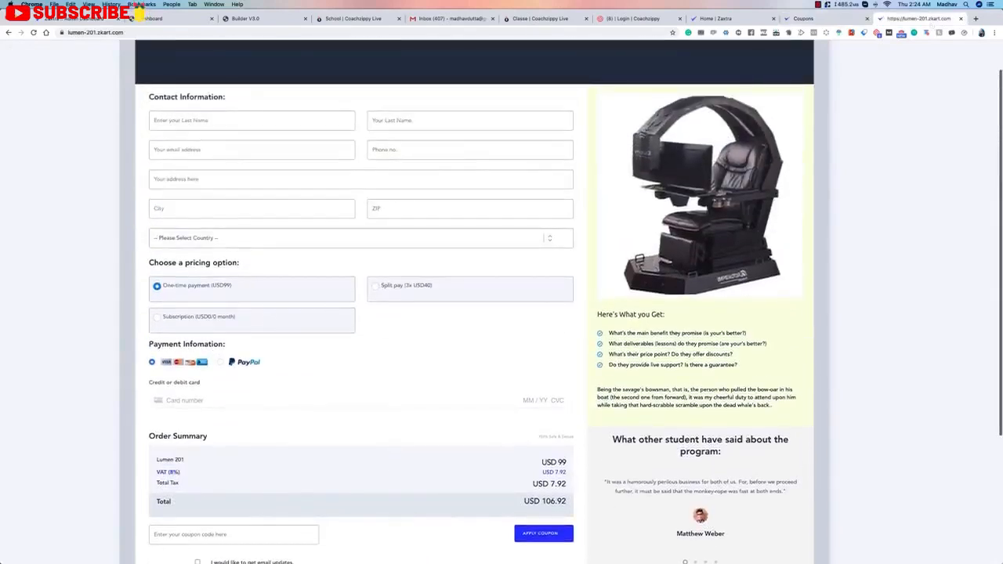
{"action": "left_click", "coordinate": [811, 18]}
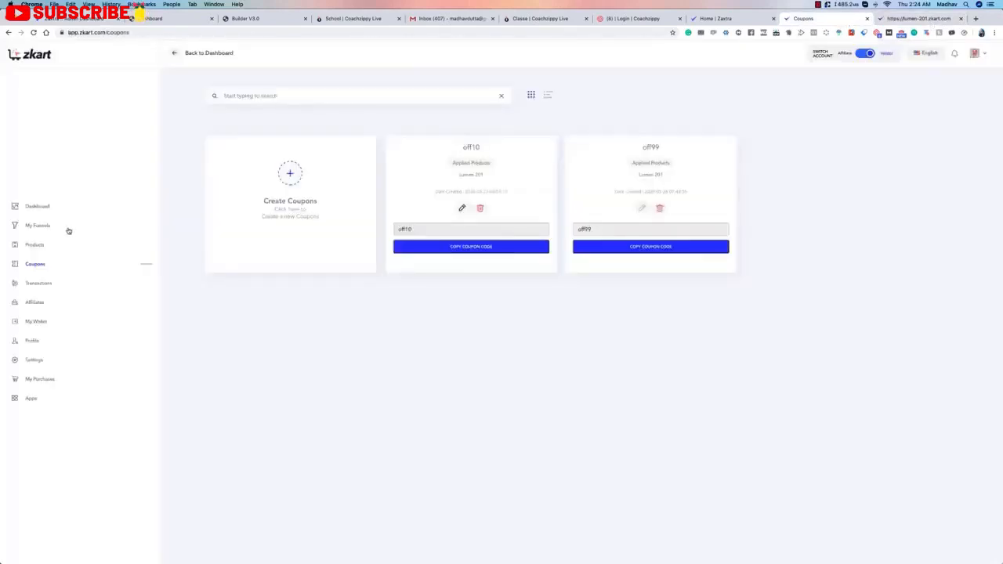
- Open the Transactions page and examine its date range options, revenue chart and revenue figures
{"action": "left_click", "coordinate": [33, 283]}
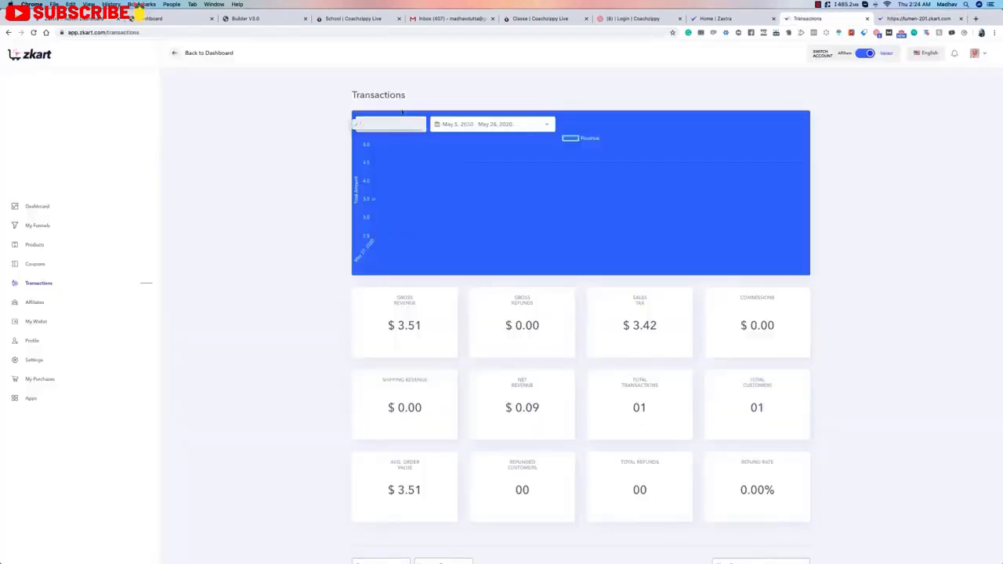
{"action": "left_click", "coordinate": [480, 123]}
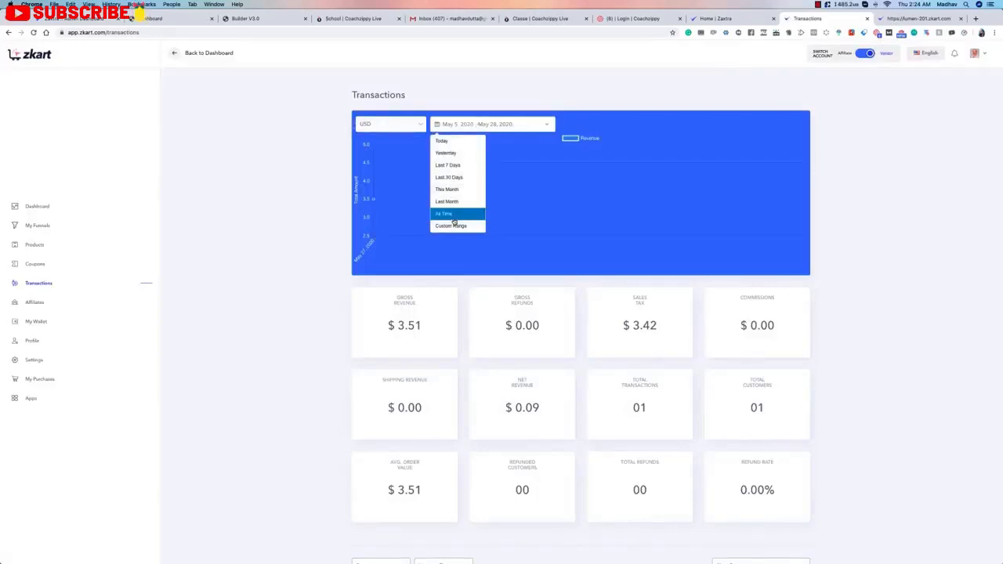
{"action": "left_click", "coordinate": [976, 179]}
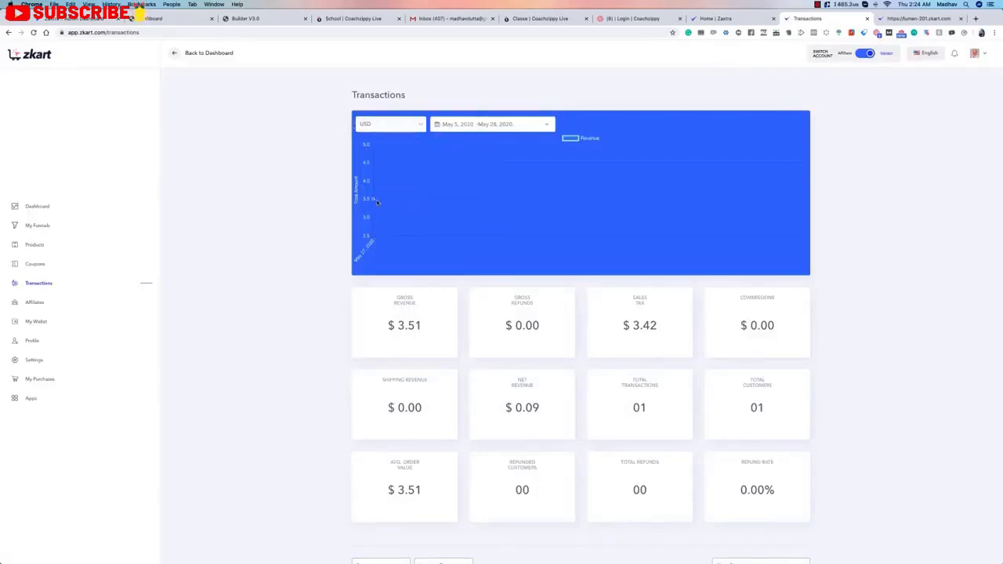
{"action": "mouse_move", "coordinate": [379, 202]}
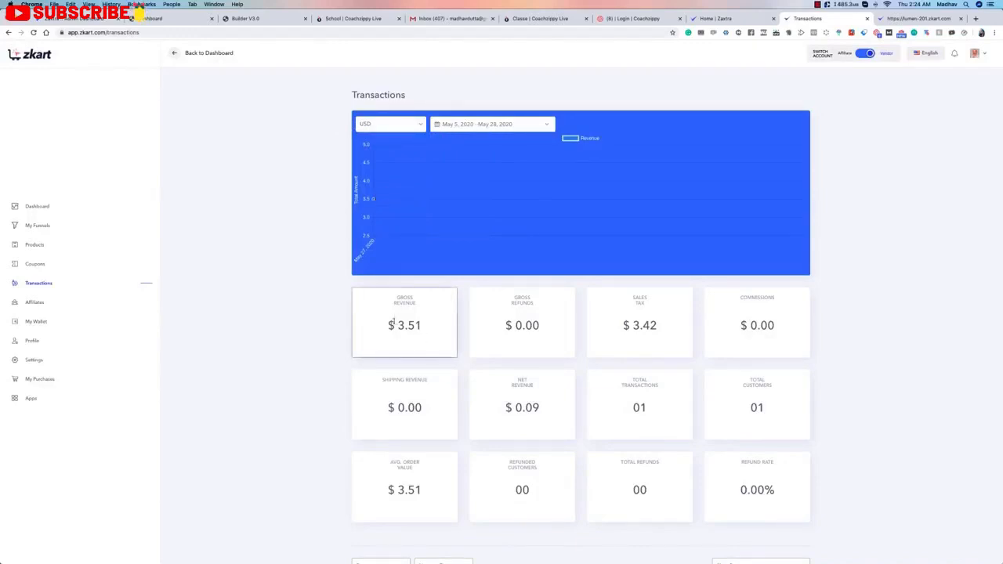
- View the invoice of the Lumen 201 transaction and return to the transactions list
{"action": "scroll", "coordinate": [432, 428], "scroll_direction": "down", "scroll_amount": 4}
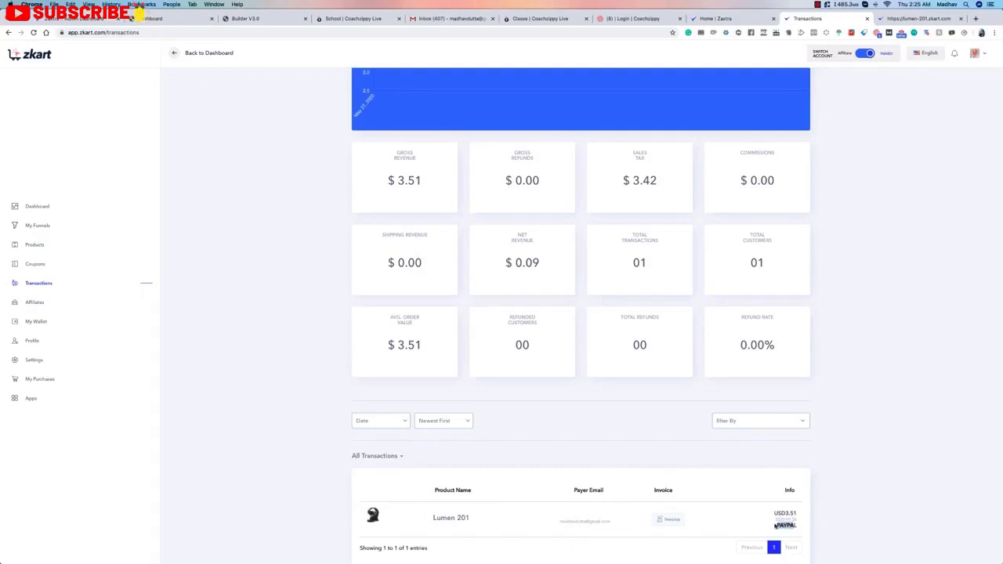
{"action": "left_click", "coordinate": [670, 520]}
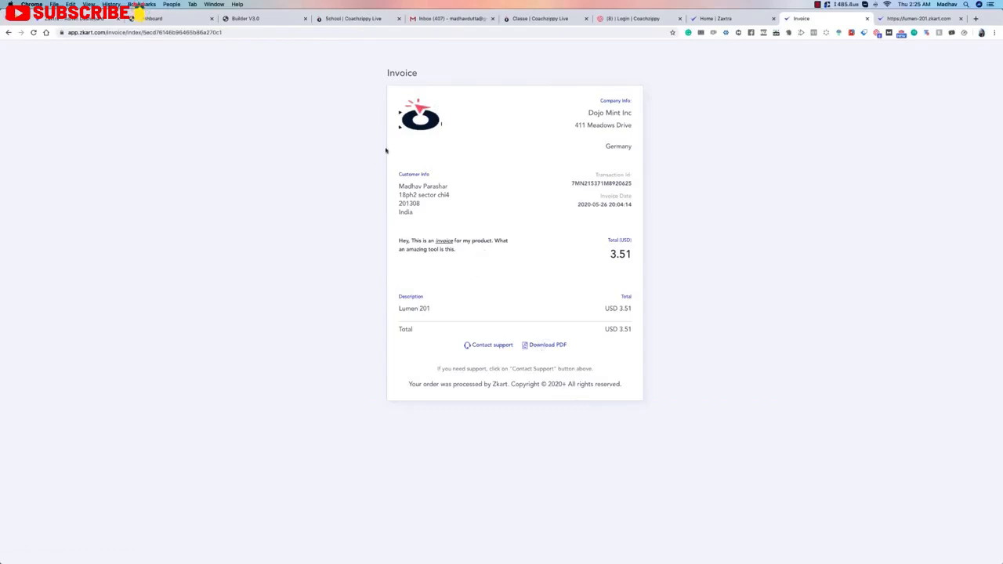
{"action": "left_click", "coordinate": [9, 32]}
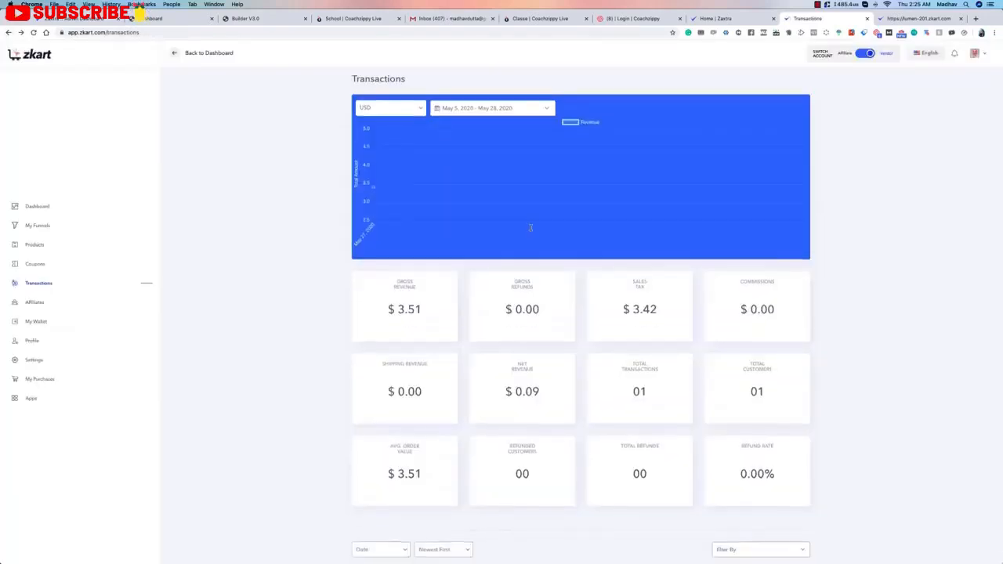
{"action": "scroll", "coordinate": [531, 225], "scroll_direction": "down", "scroll_amount": 3}
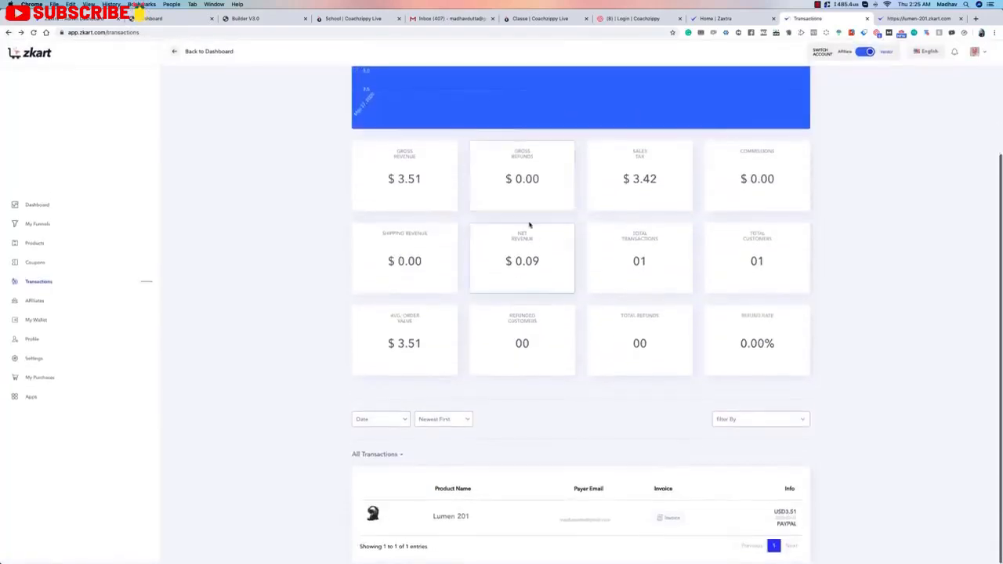
- Review the affiliates overview and the My Affiliates list, and view the balance in My Wallet
{"action": "left_click", "coordinate": [36, 303]}
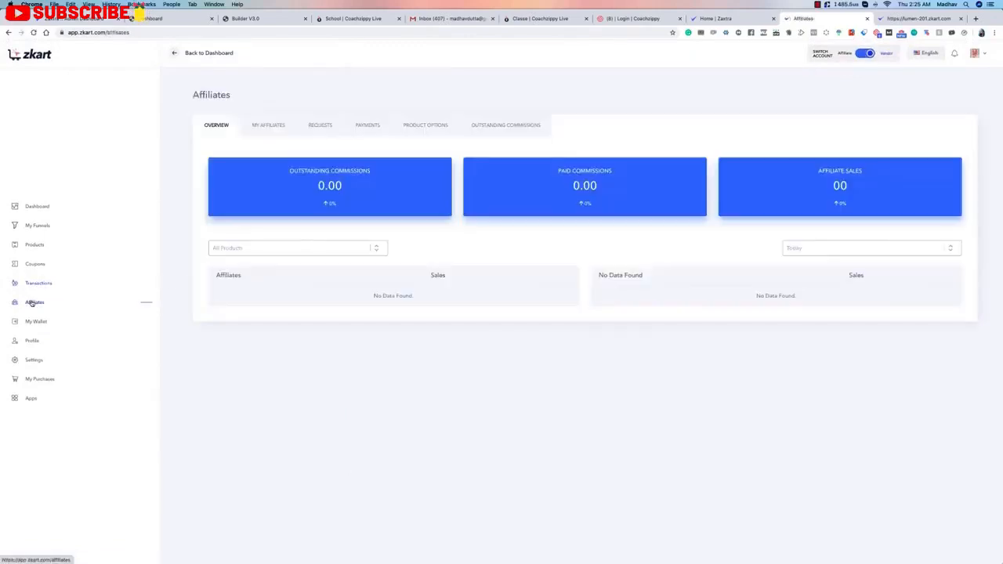
{"action": "left_click", "coordinate": [259, 127]}
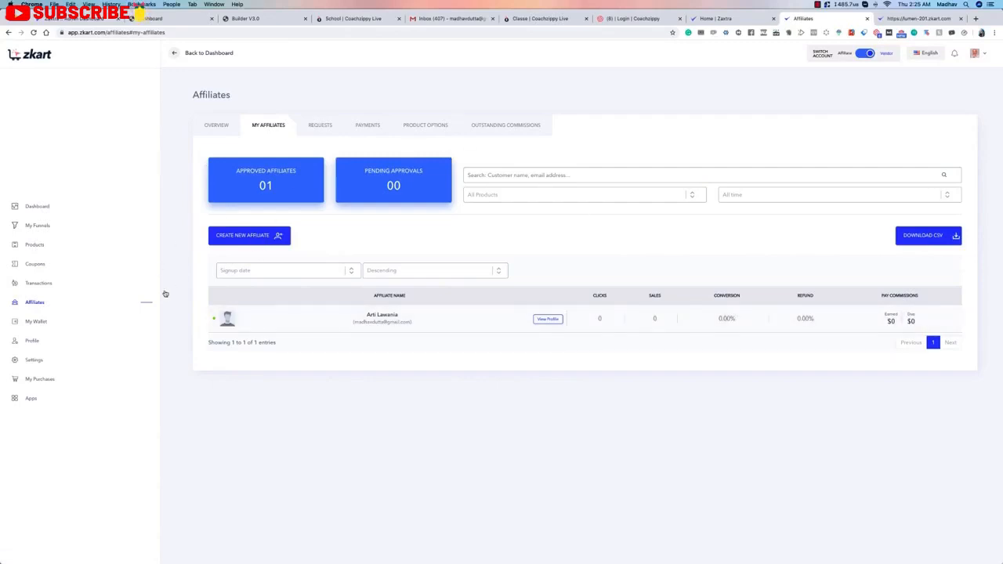
{"action": "left_click", "coordinate": [36, 323]}
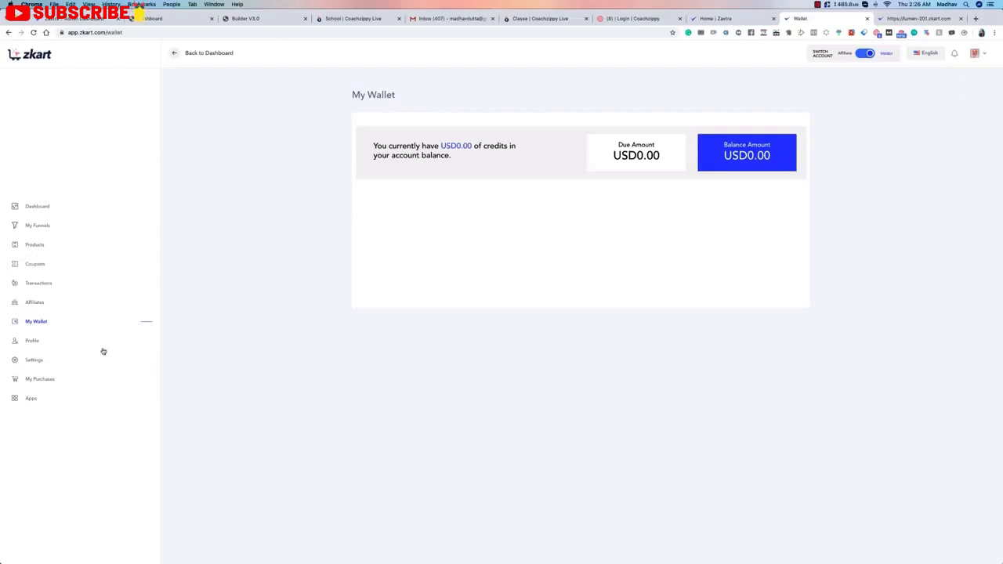
- View the store profile details and the My Purchases page, and return to the account dashboard
{"action": "left_click", "coordinate": [32, 342]}
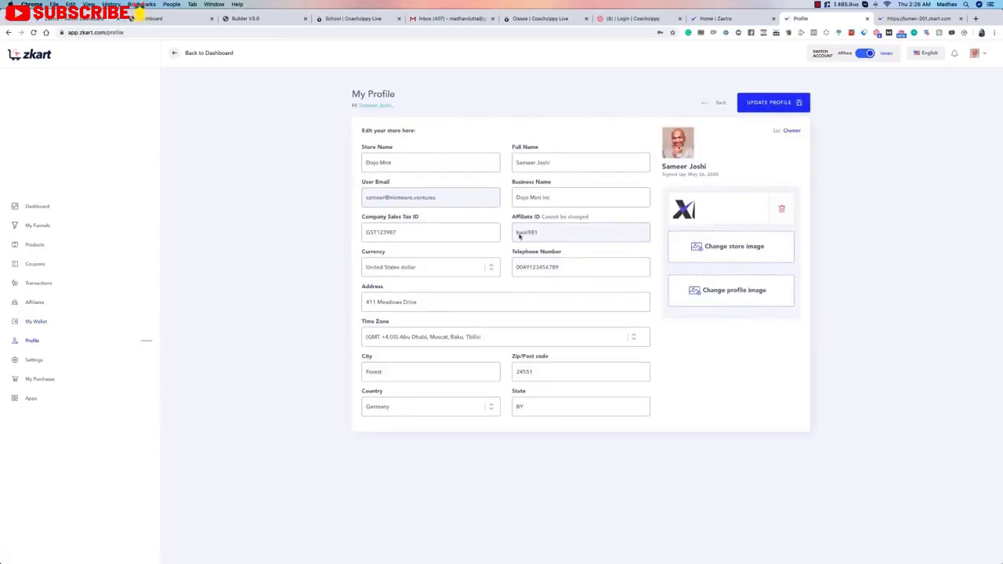
{"action": "left_click", "coordinate": [45, 380]}
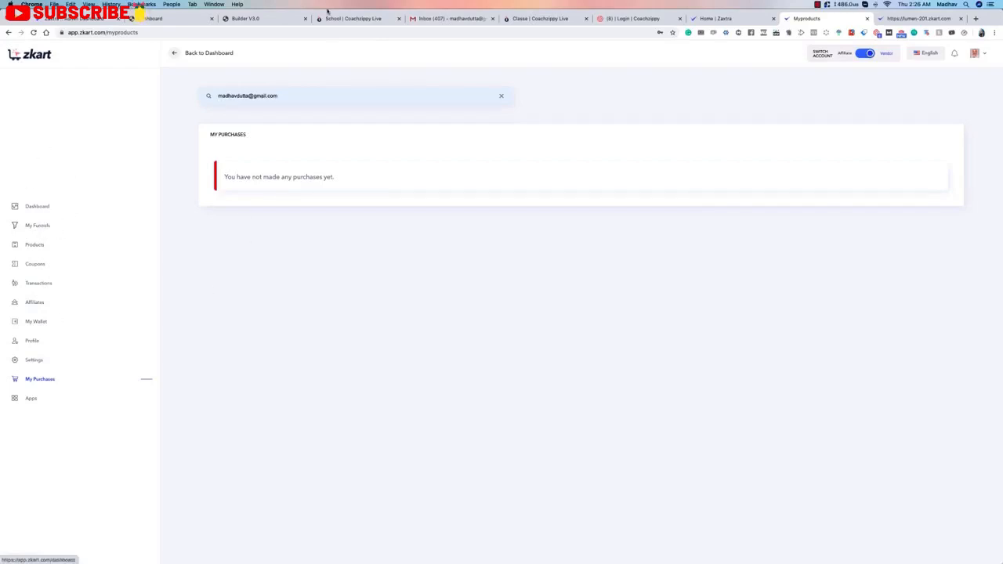
{"action": "left_click", "coordinate": [48, 205]}
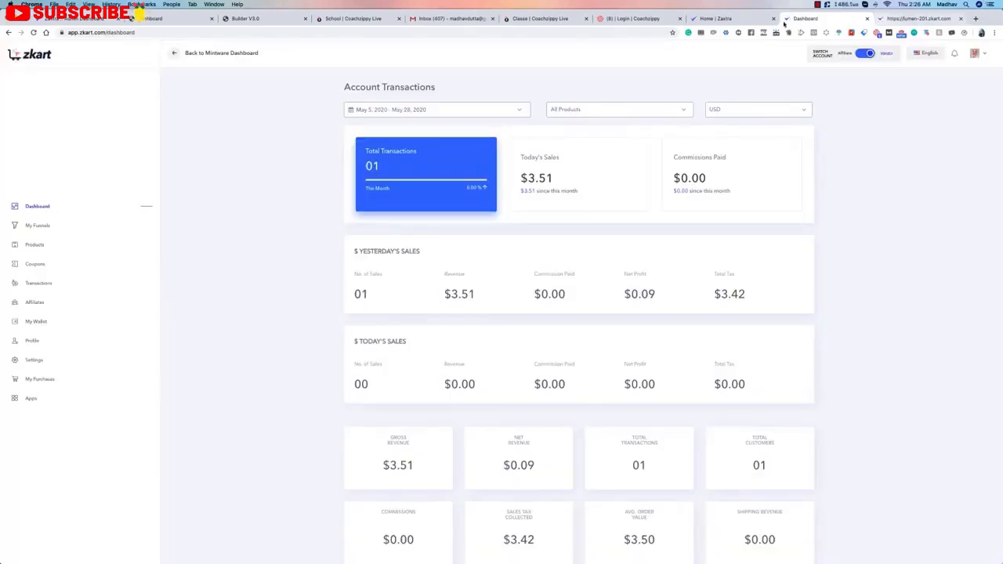
- Look over the live Lumen 201 checkout page once more and close its browser tab
{"action": "key", "text": "ctrl+Tab"}
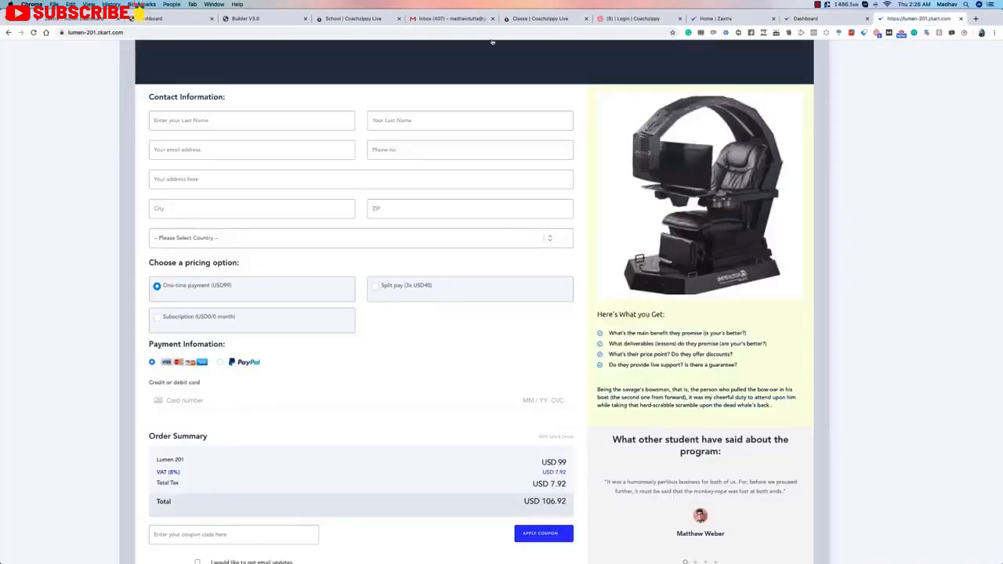
{"action": "scroll", "coordinate": [442, 287], "scroll_direction": "up", "scroll_amount": 1}
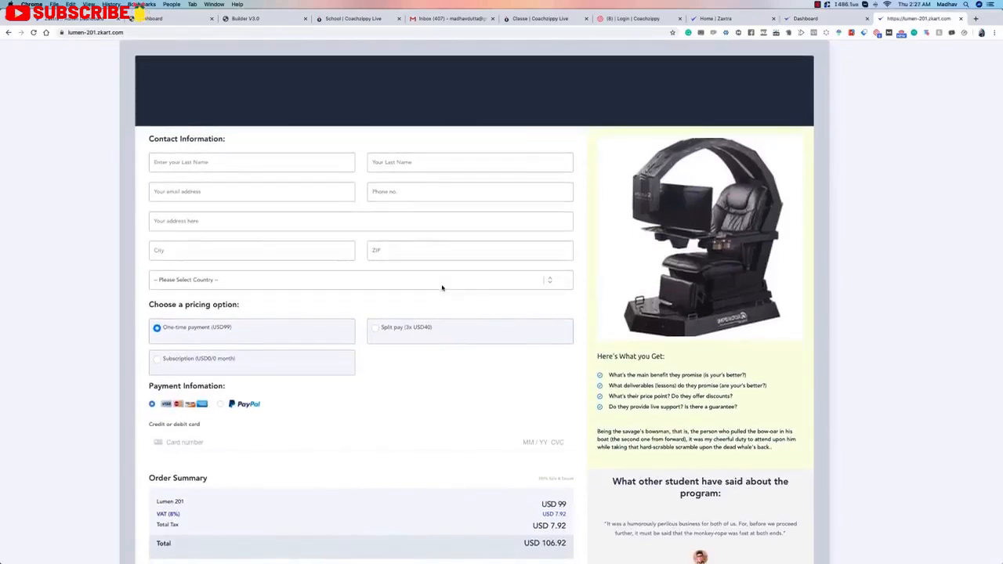
{"action": "scroll", "coordinate": [442, 287], "scroll_direction": "down", "scroll_amount": 5}
{"action": "scroll", "coordinate": [442, 288], "scroll_direction": "up", "scroll_amount": 5}
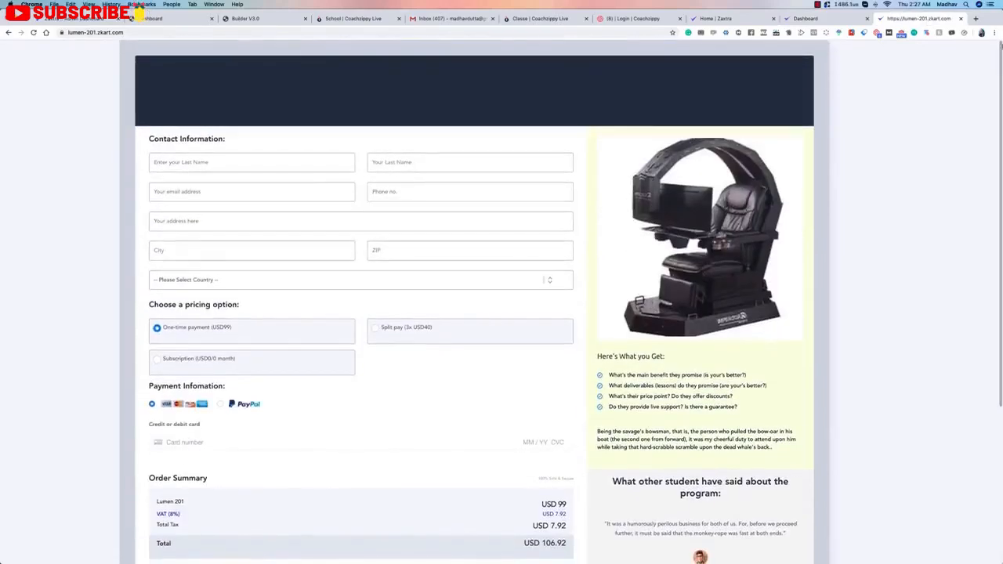
{"action": "left_click", "coordinate": [961, 18]}
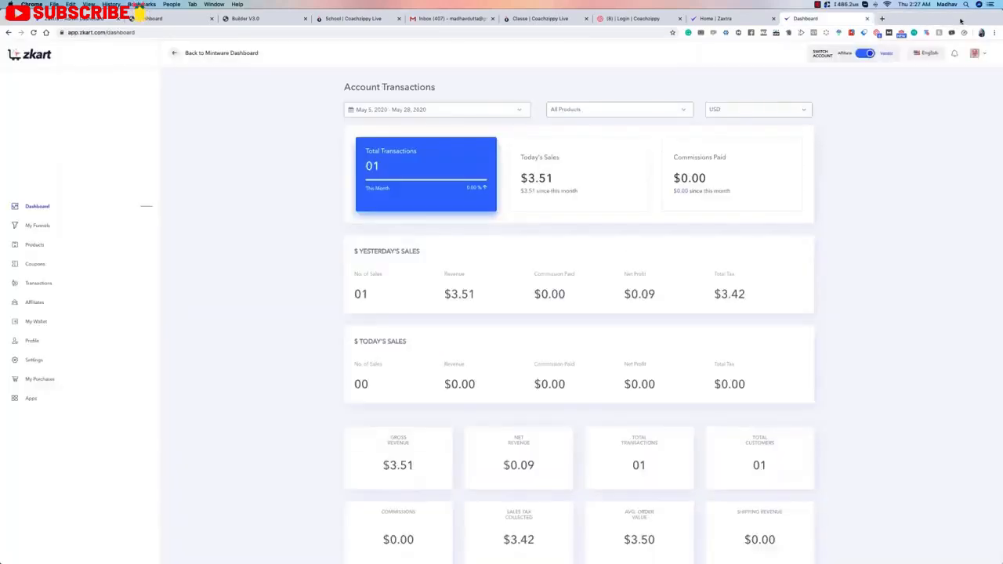